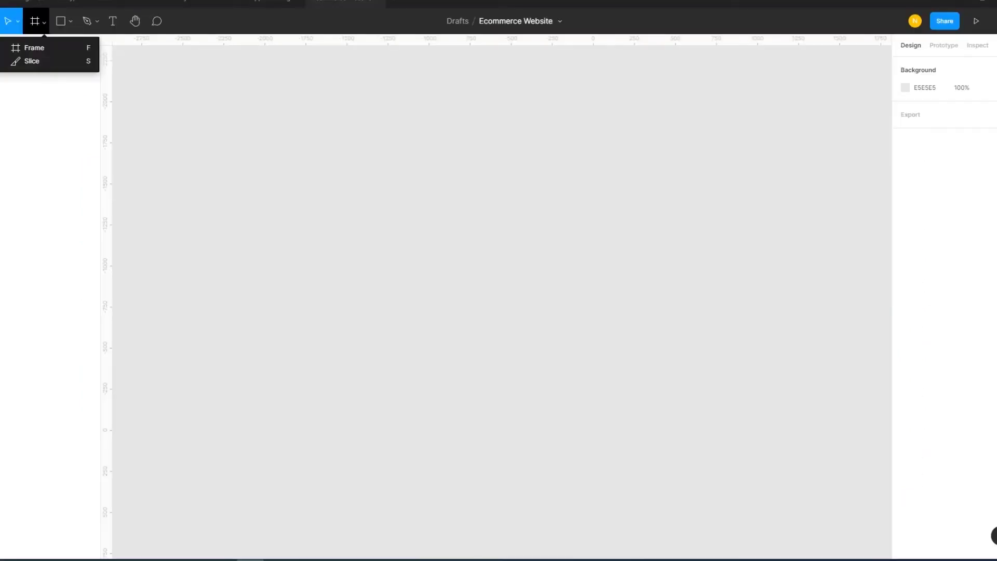
Select the Frame tool so the frame size presets are listed.
{"action": "left_click", "coordinate": [34, 47]}
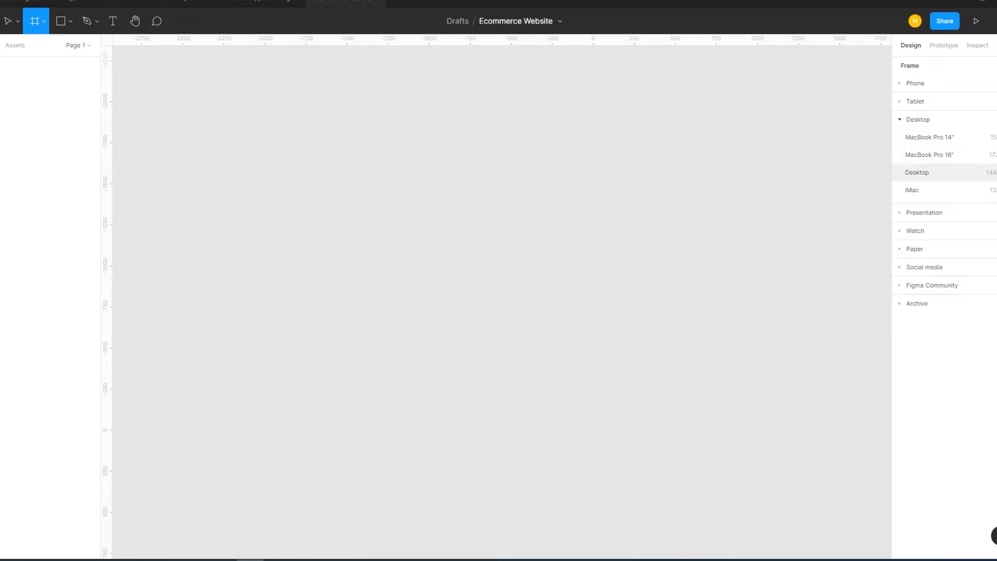
Add a Desktop frame and size it to 1920×1080.
{"action": "left_click", "coordinate": [916, 171]}
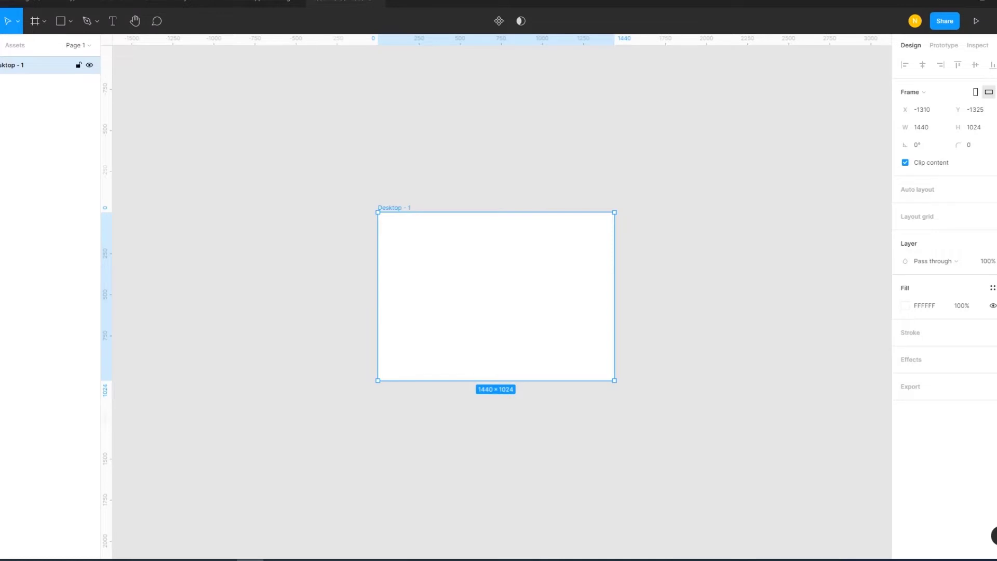
{"action": "left_click", "coordinate": [920, 127]}
{"action": "type", "text": "1920"}
{"action": "key", "text": "Tab"}
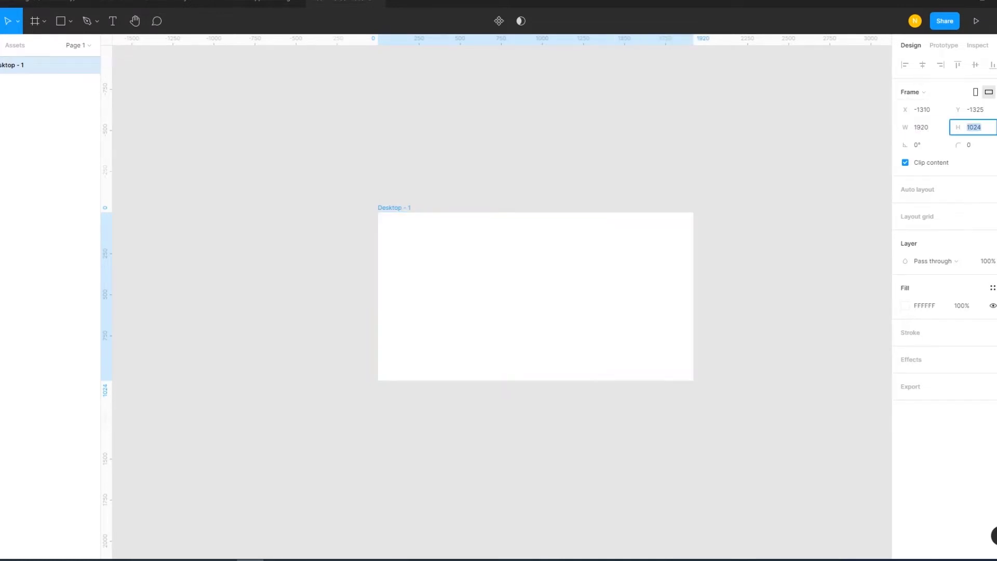
{"action": "type", "text": "1080"}
{"action": "key", "text": "Return"}
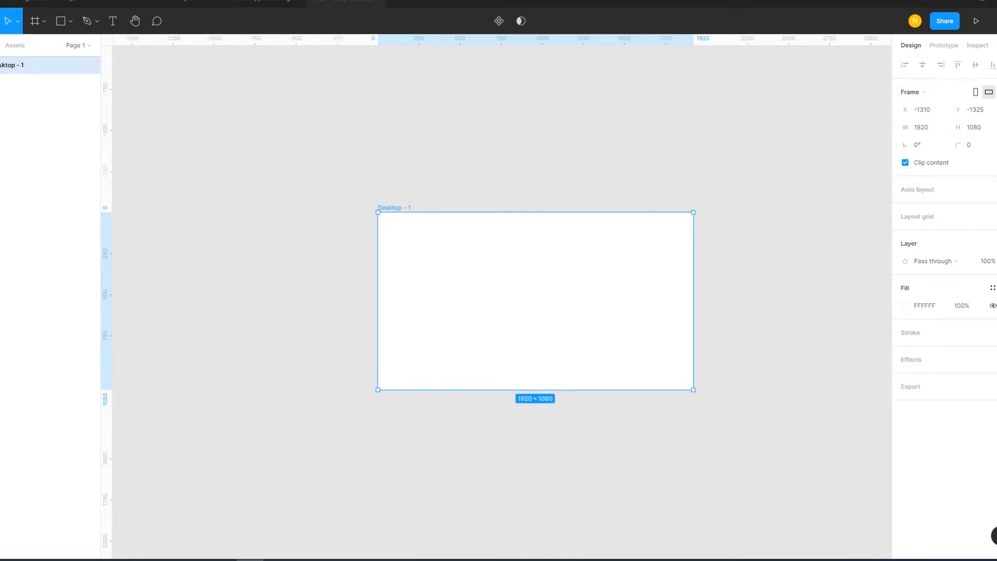
{"action": "key", "text": "Escape"}
{"action": "left_click", "coordinate": [31, 65]}
Rename the frame to 'eCommerce Business Website'.
{"action": "double_click", "coordinate": [393, 207]}
{"action": "type", "text": "eCo"}
{"action": "type", "text": "mmerce"}
{"action": "type", "text": " Business"}
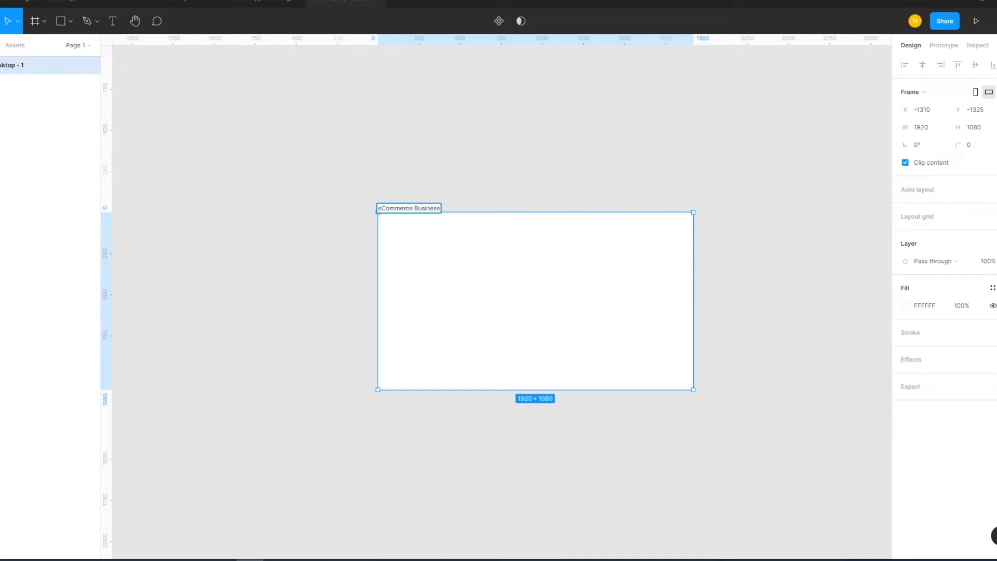
{"action": "type", "text": " Website"}
{"action": "key", "text": "Return"}
{"action": "key", "text": "Escape"}
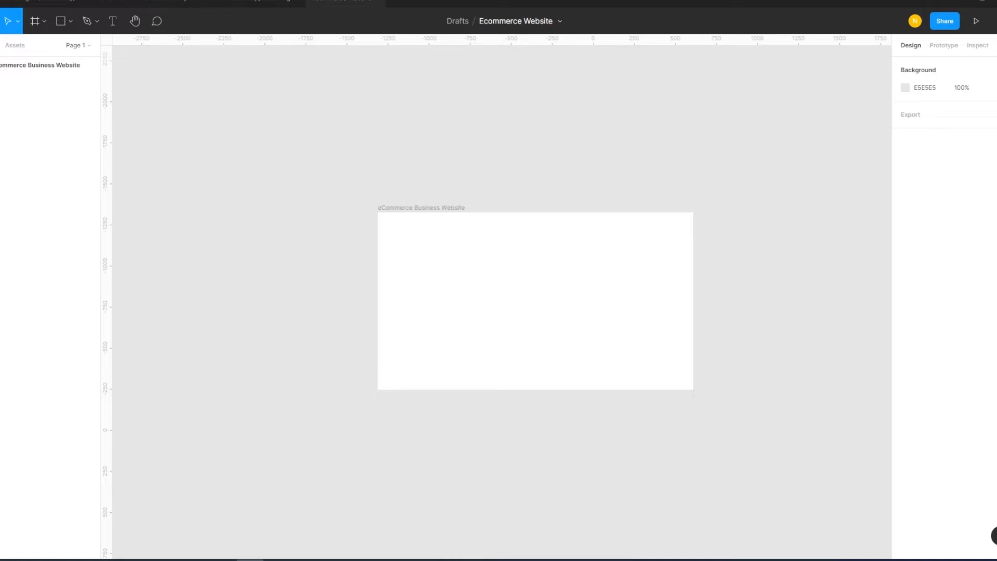
{"action": "key", "text": "ctrl+a"}
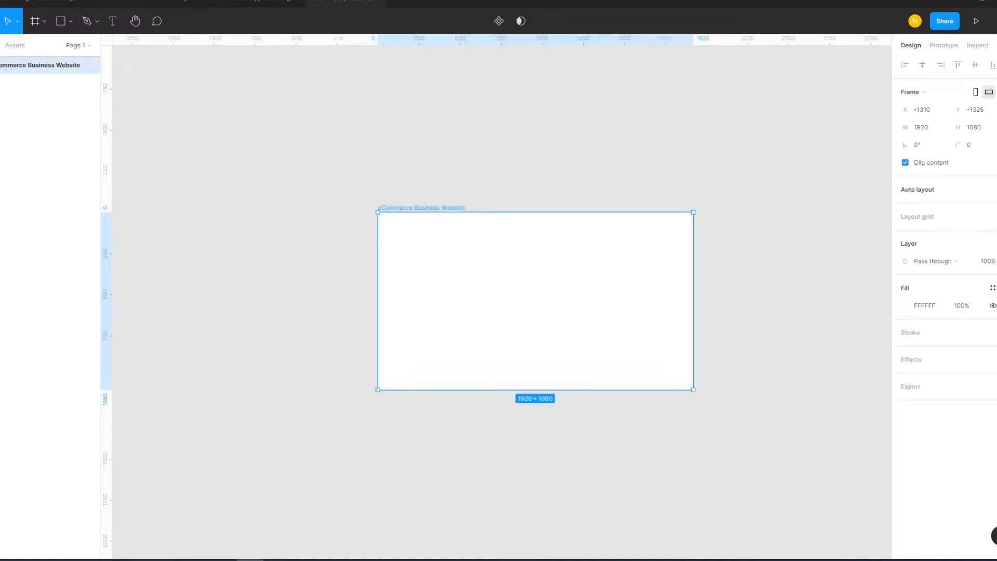
Add a layout grid to the frame and make it 12 columns.
{"action": "key", "text": "shift+a"}
{"action": "key", "text": "ctrl+z"}
{"action": "left_click", "coordinate": [992, 216]}
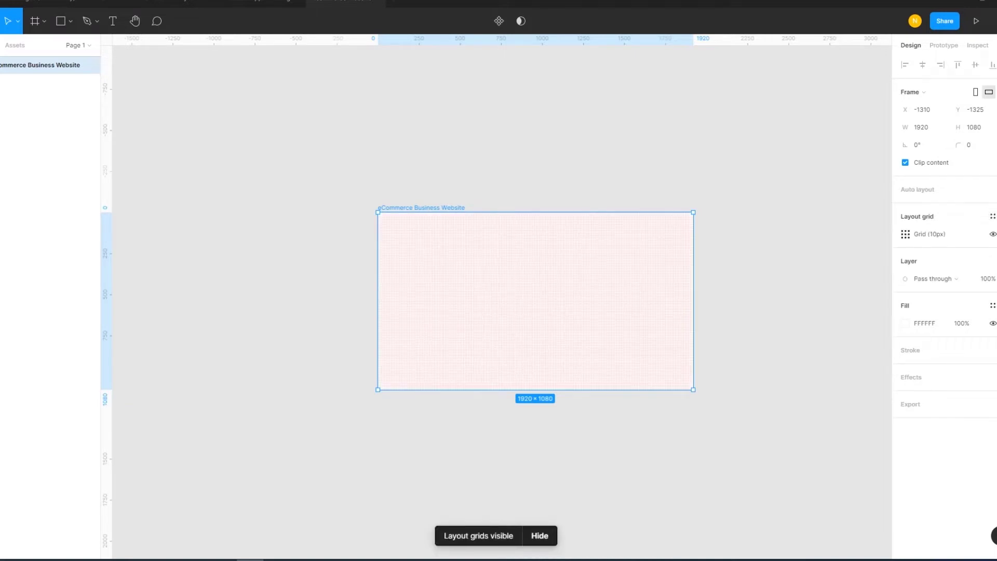
{"action": "left_click", "coordinate": [905, 233]}
{"action": "left_click", "coordinate": [786, 236]}
{"action": "left_click", "coordinate": [794, 250]}
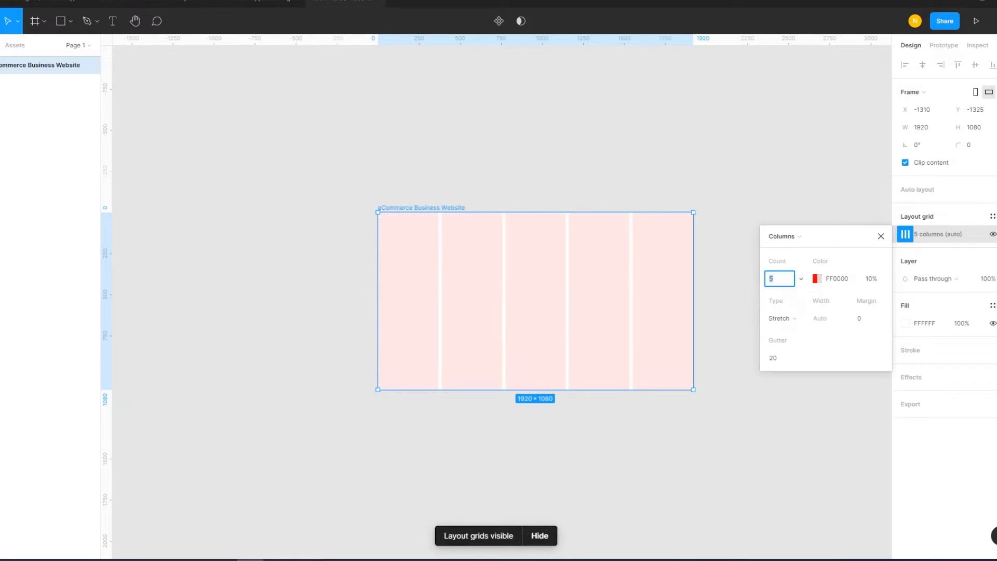
{"action": "type", "text": "12"}
Centre the grid columns with 65 px width and 30 px gutters.
{"action": "left_click", "coordinate": [783, 318]}
{"action": "left_click", "coordinate": [779, 305]}
{"action": "type", "text": "65"}
{"action": "key", "text": "Tab"}
{"action": "key", "text": "Tab"}
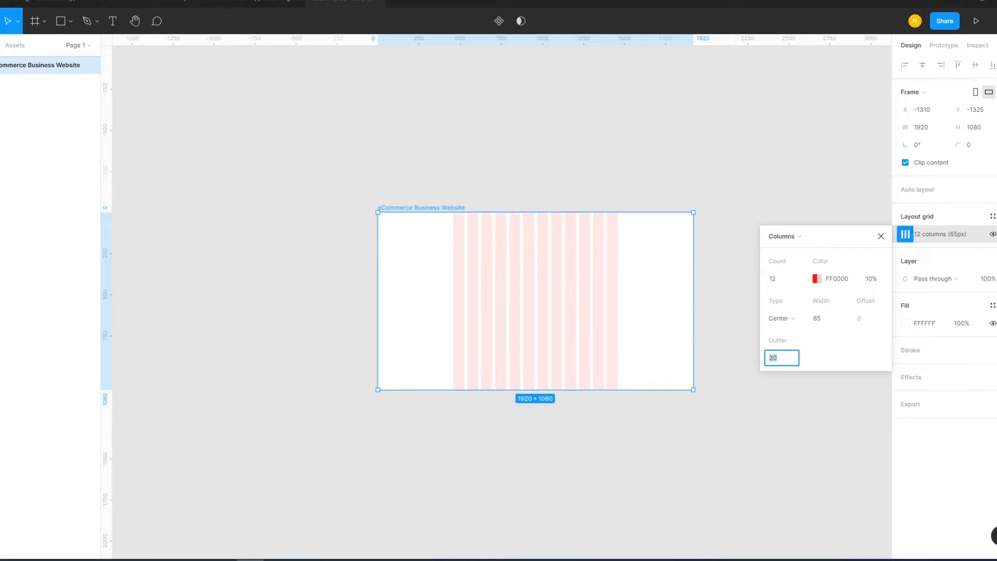
{"action": "type", "text": "3"}
{"action": "key", "text": "Return"}
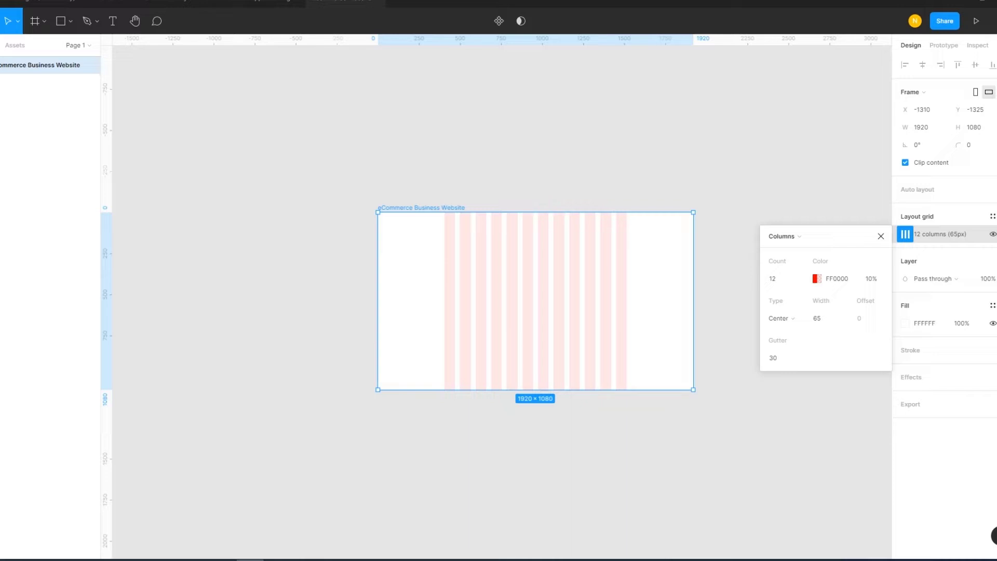
Tint the grid colour to 4D2828 and fit the frame in view.
{"action": "left_click", "coordinate": [817, 278]}
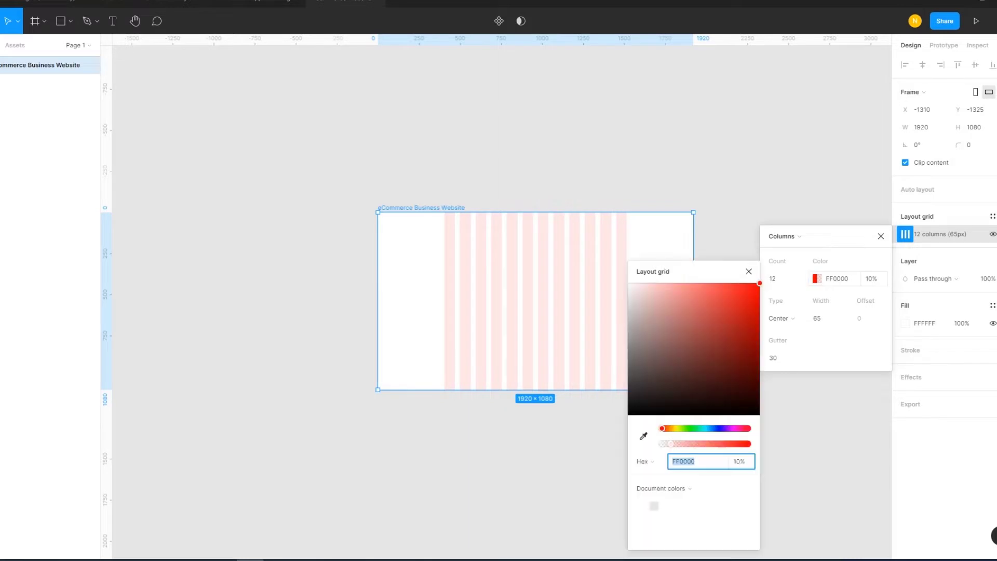
{"action": "mouse_move", "coordinate": [692, 349]}
{"action": "left_mouse_down"}
{"action": "mouse_move", "coordinate": [743, 349]}
{"action": "mouse_move", "coordinate": [689, 375]}
{"action": "left_mouse_up"}
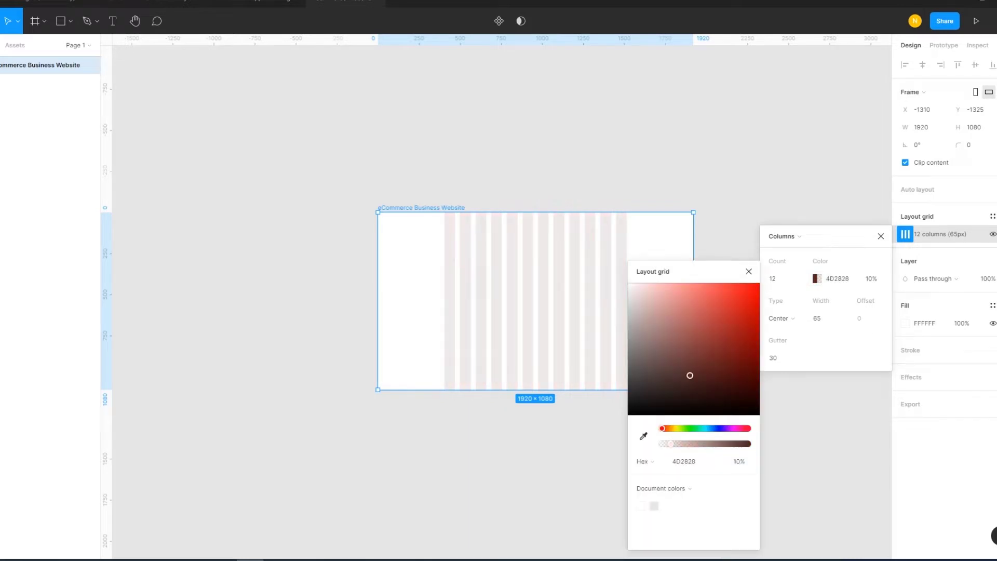
{"action": "left_click", "coordinate": [748, 271]}
{"action": "key", "text": "Escape"}
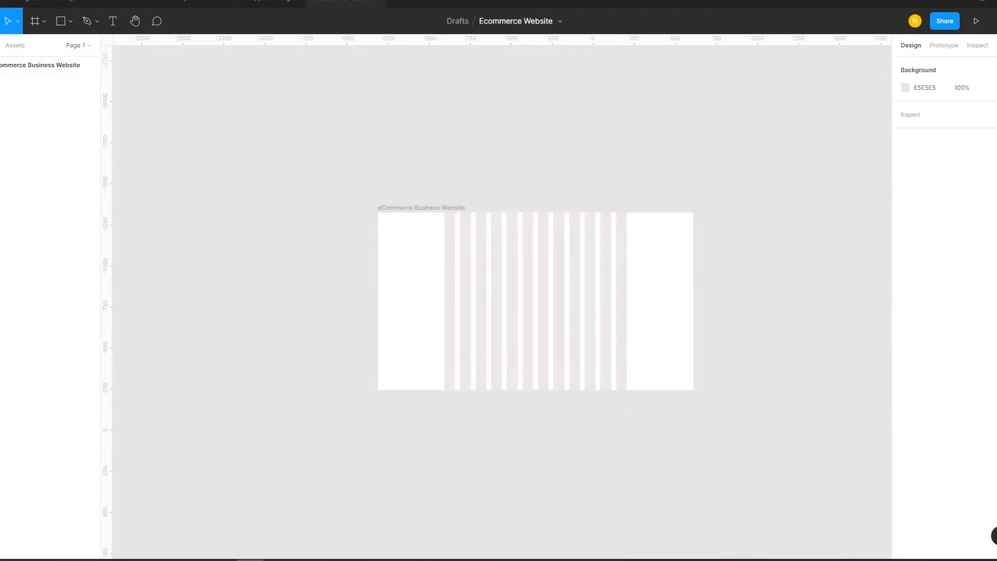
{"action": "left_click", "coordinate": [41, 65]}
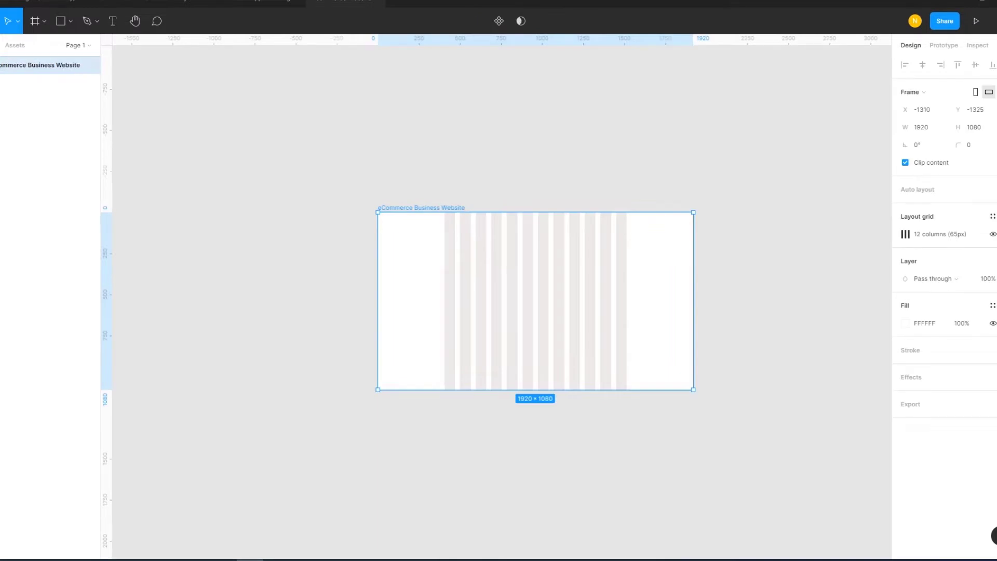
{"action": "key", "text": "Escape"}
{"action": "key", "text": "shift+1"}
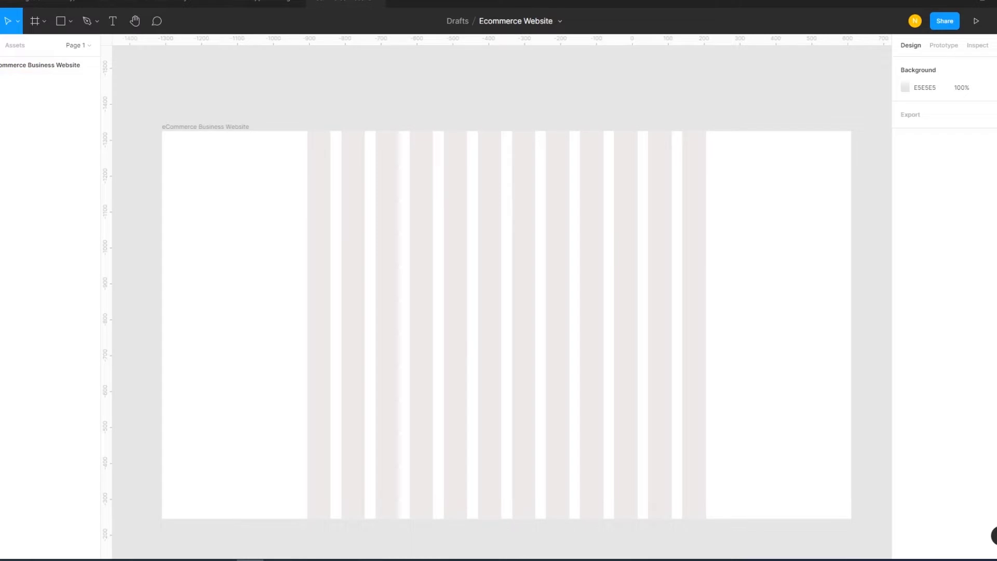
Place vertical guides on the column edges at about 470, 500, 595 and 660.
{"action": "left_click_drag", "start_coordinate": [106, 101], "coordinate": [308, 311]}
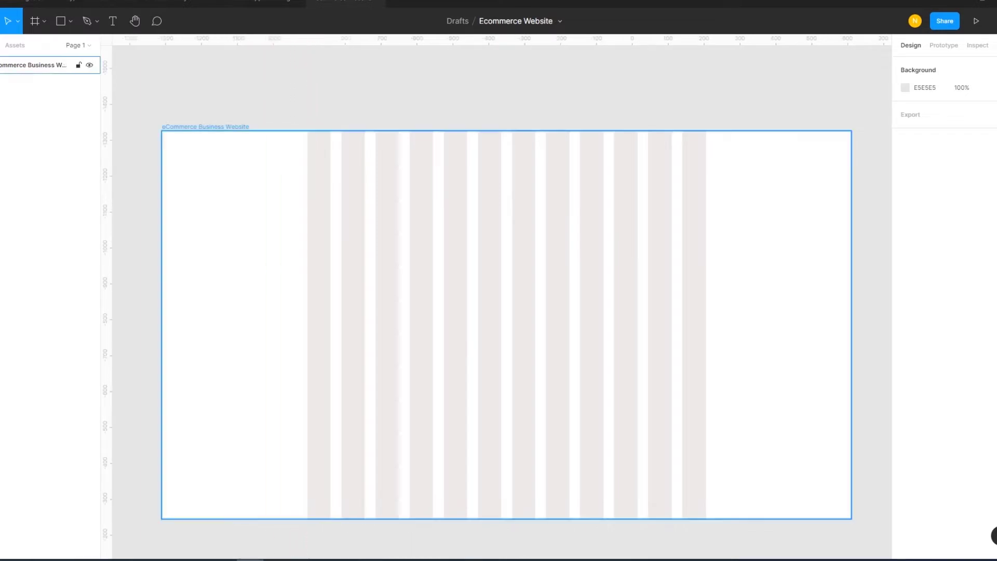
{"action": "scroll", "coordinate": [308, 311], "scroll_direction": "up", "scroll_amount": 3}
{"action": "scroll", "coordinate": [308, 312], "scroll_direction": "up", "scroll_amount": 3}
{"action": "scroll", "coordinate": [309, 312], "scroll_direction": "up", "scroll_amount": 3}
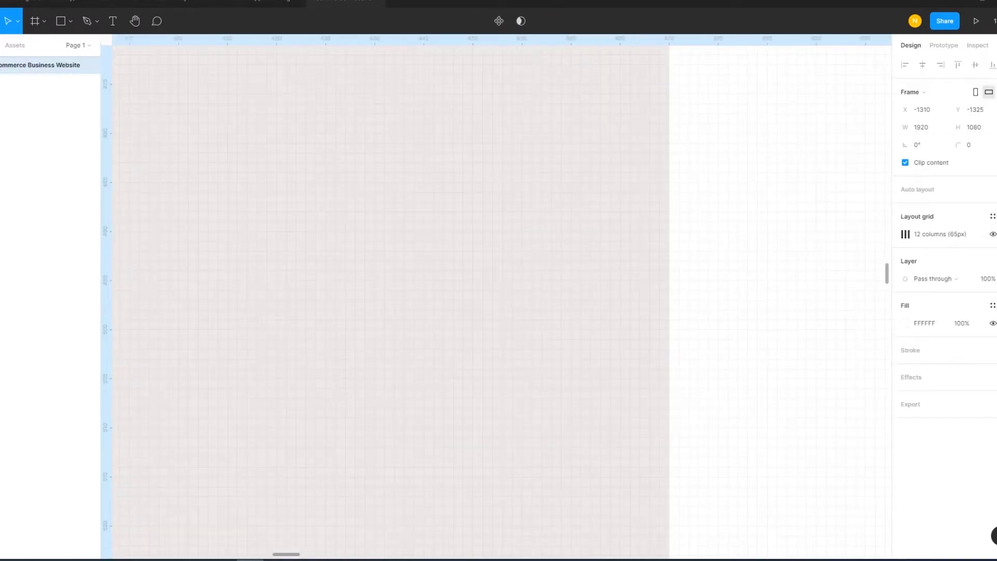
{"action": "scroll", "coordinate": [308, 311], "scroll_direction": "up", "scroll_amount": 3}
{"action": "key", "text": "Escape"}
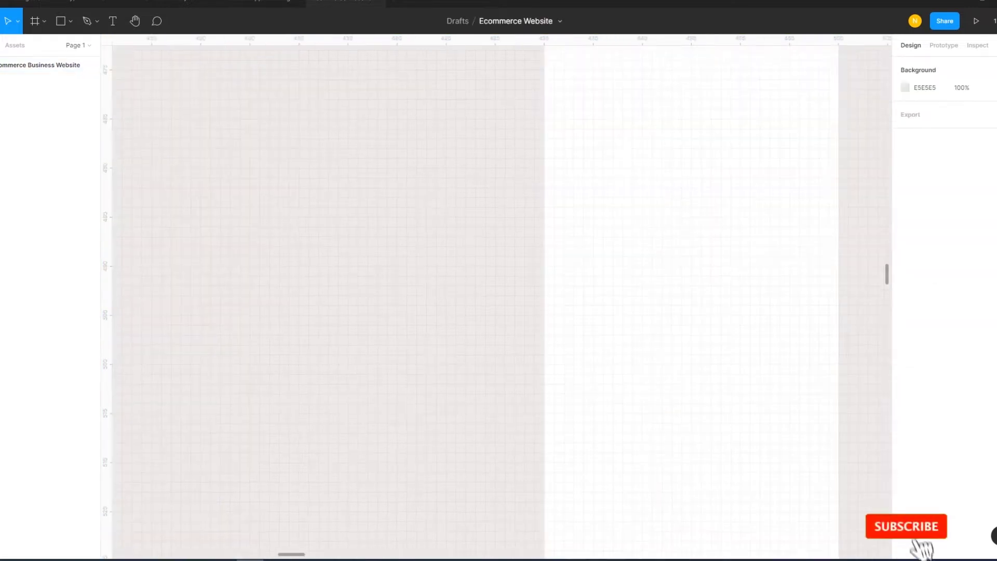
{"action": "scroll", "coordinate": [498, 295], "scroll_direction": "right", "scroll_amount": 5}
{"action": "left_click_drag", "start_coordinate": [105, 280], "coordinate": [306, 280]}
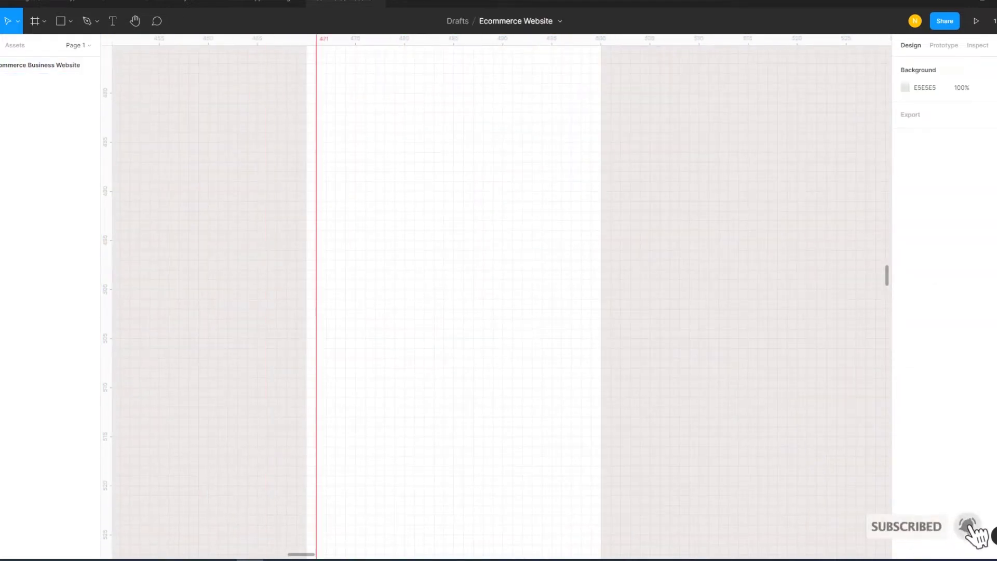
{"action": "left_click_drag", "start_coordinate": [105, 281], "coordinate": [600, 280]}
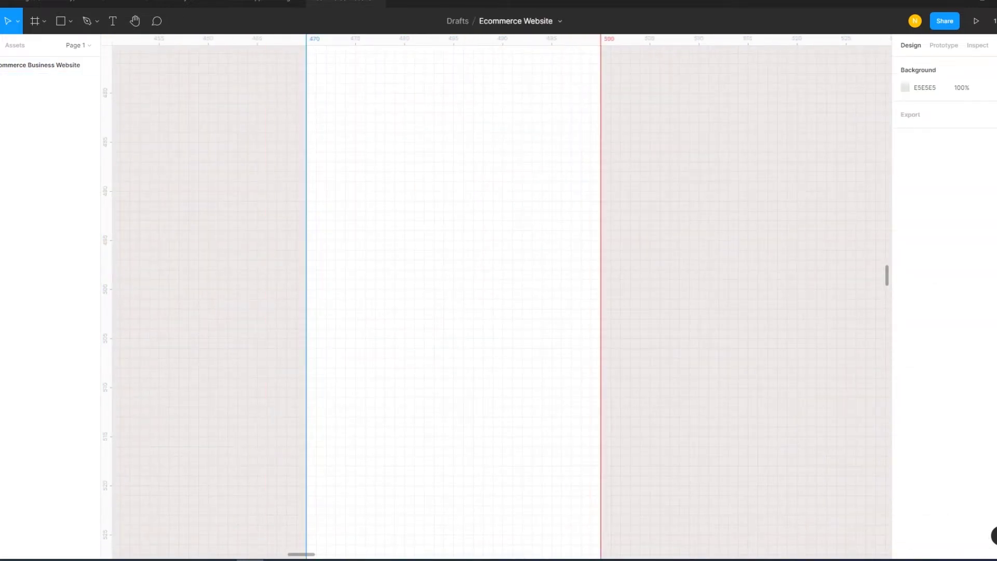
{"action": "scroll", "coordinate": [499, 296], "scroll_direction": "right", "scroll_amount": 10}
{"action": "left_click_drag", "start_coordinate": [105, 280], "coordinate": [300, 280]}
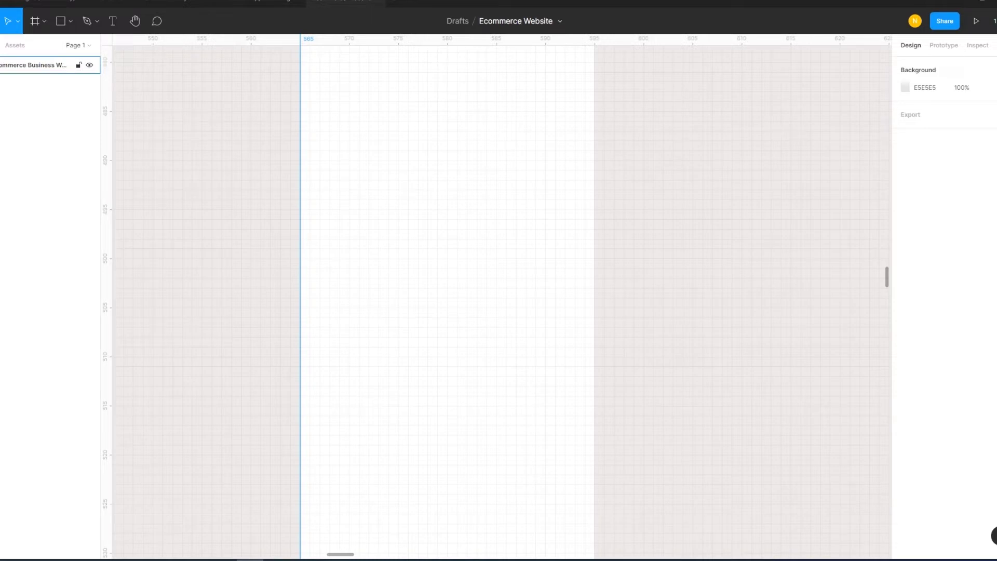
{"action": "left_click_drag", "start_coordinate": [105, 281], "coordinate": [594, 280]}
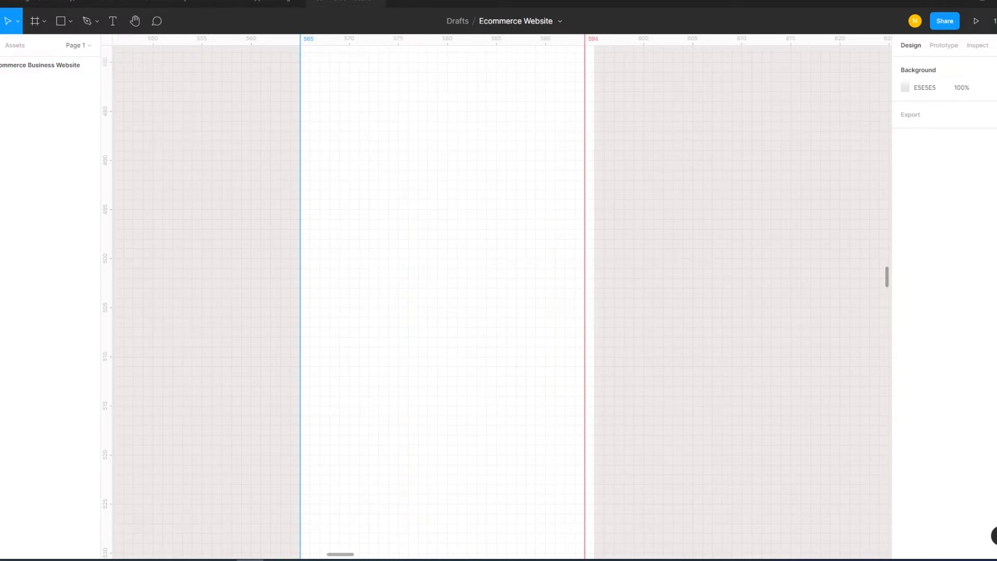
{"action": "scroll", "coordinate": [513, 355], "scroll_direction": "down", "scroll_amount": 3}
{"action": "scroll", "coordinate": [514, 355], "scroll_direction": "down", "scroll_amount": 3}
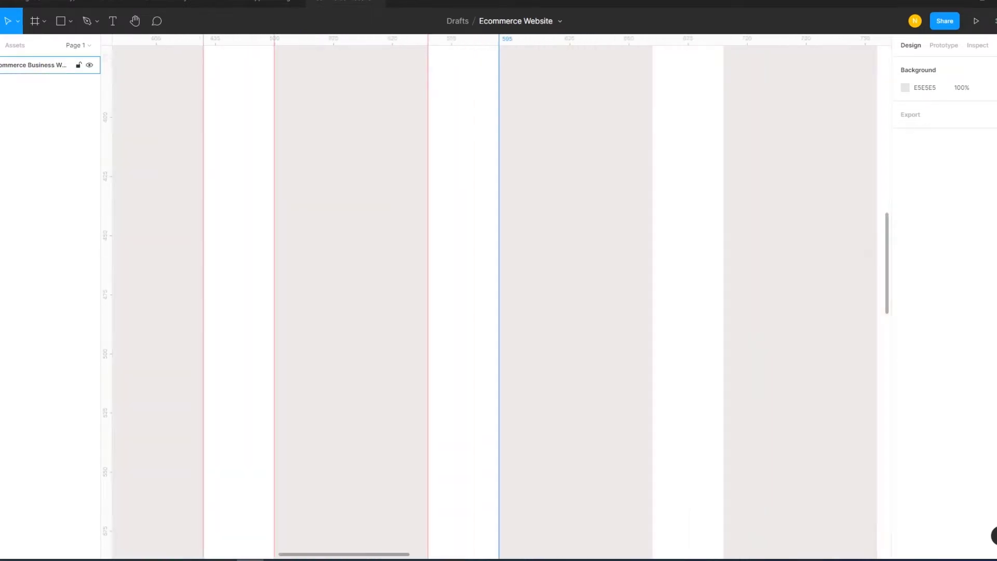
{"action": "scroll", "coordinate": [498, 296], "scroll_direction": "up", "scroll_amount": 5}
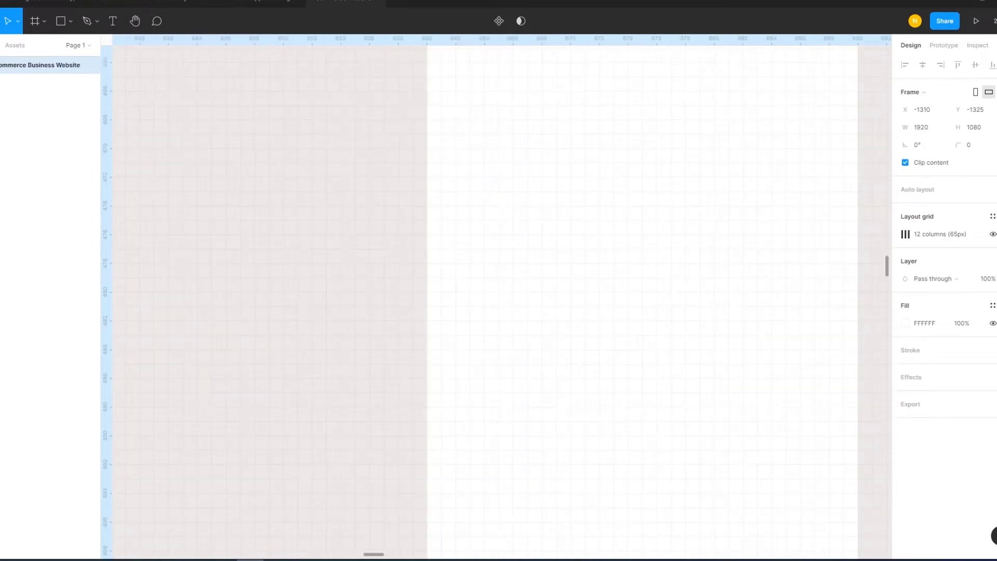
{"action": "left_click_drag", "start_coordinate": [105, 280], "coordinate": [426, 281]}
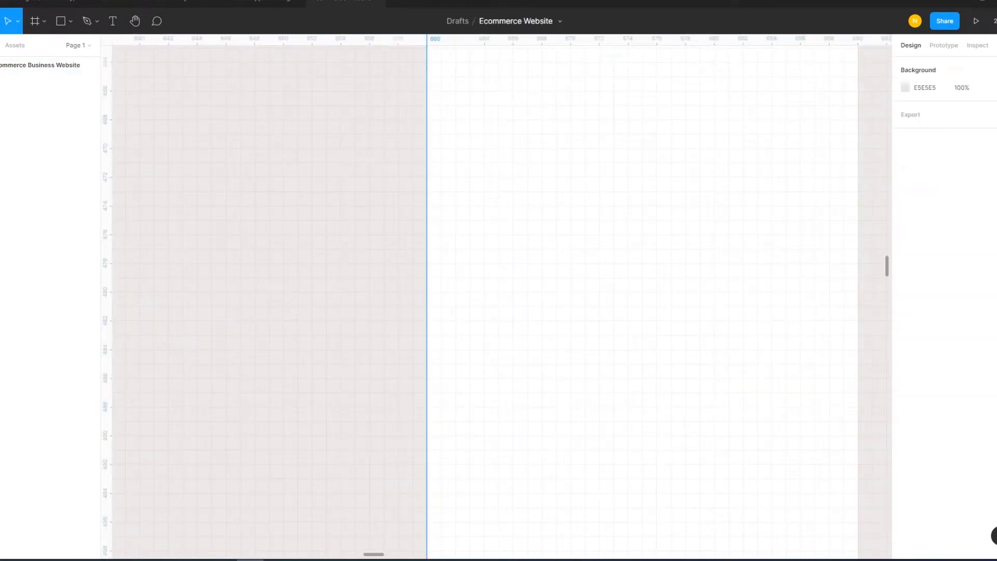
Add vertical guides on the column edges from about 785 to 945.
{"action": "scroll", "coordinate": [496, 295], "scroll_direction": "right", "scroll_amount": 5}
{"action": "scroll", "coordinate": [496, 296], "scroll_direction": "right", "scroll_amount": 5}
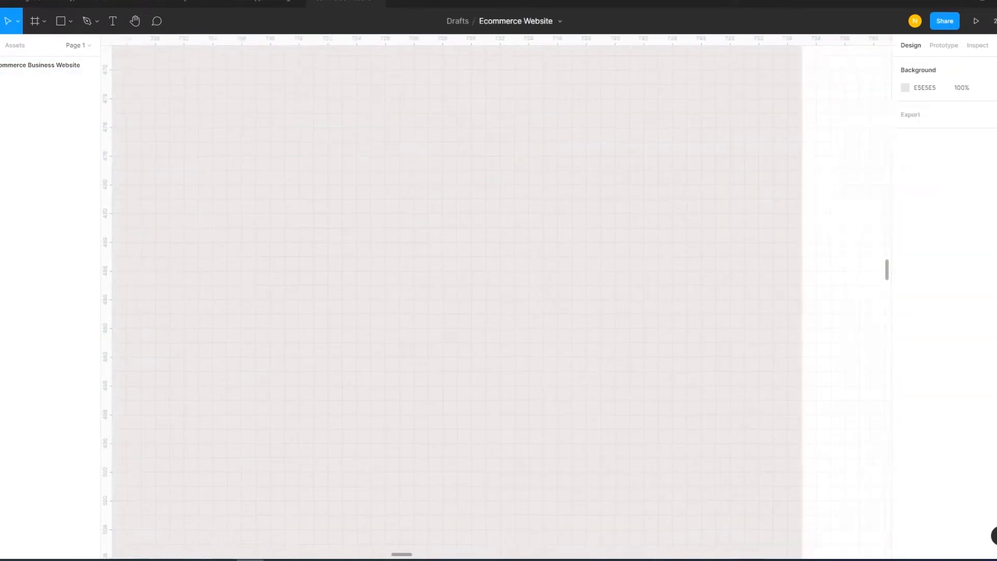
{"action": "scroll", "coordinate": [496, 296], "scroll_direction": "right", "scroll_amount": 5}
{"action": "left_click_drag", "start_coordinate": [106, 280], "coordinate": [250, 280]}
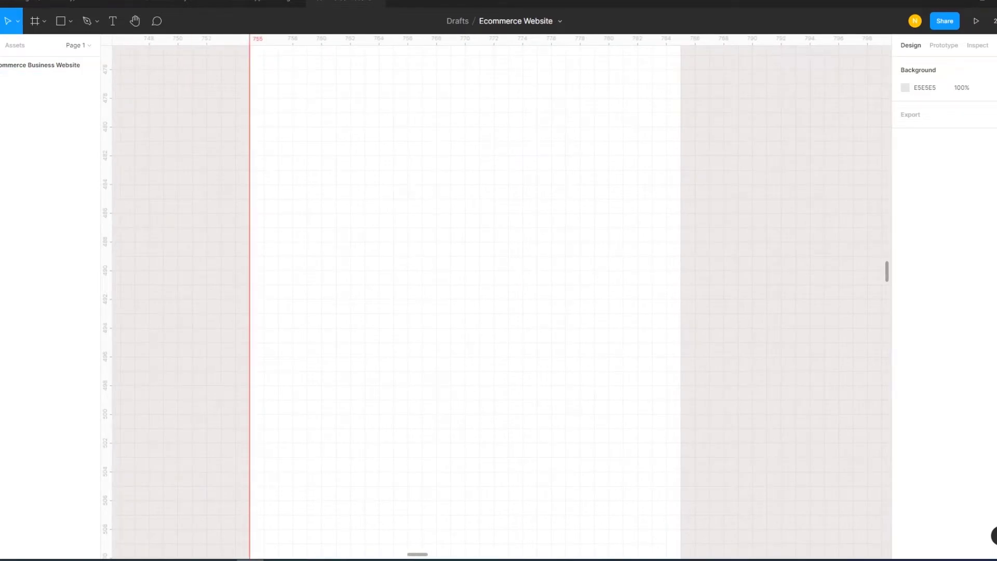
{"action": "left_click_drag", "start_coordinate": [105, 280], "coordinate": [681, 280]}
{"action": "scroll", "coordinate": [496, 295], "scroll_direction": "down", "scroll_amount": 3}
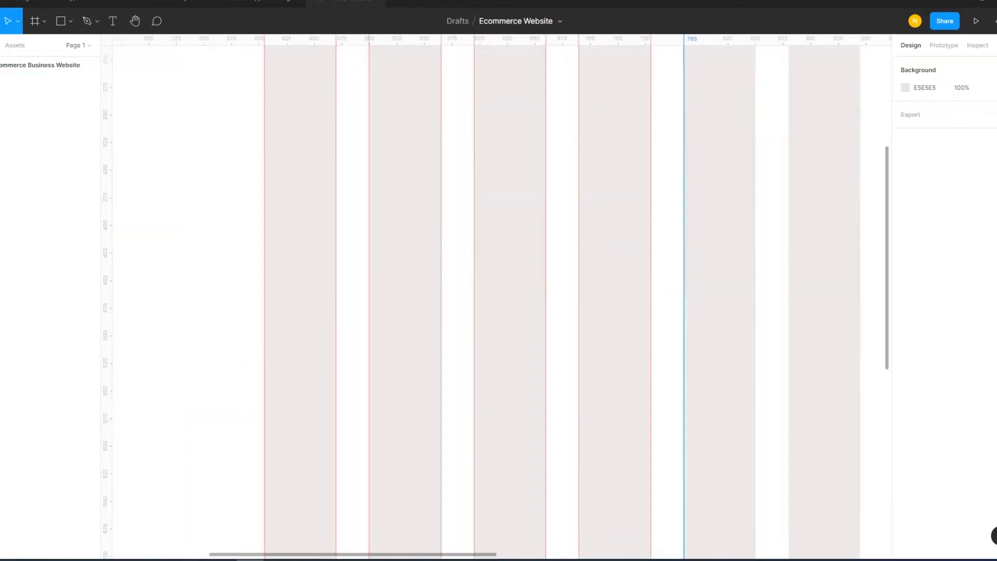
{"action": "scroll", "coordinate": [496, 296], "scroll_direction": "down", "scroll_amount": 2}
{"action": "scroll", "coordinate": [496, 295], "scroll_direction": "down", "scroll_amount": 1}
{"action": "scroll", "coordinate": [495, 296], "scroll_direction": "up", "scroll_amount": 3}
{"action": "left_click_drag", "start_coordinate": [106, 280], "coordinate": [412, 281]}
{"action": "left_click", "coordinate": [32, 65]}
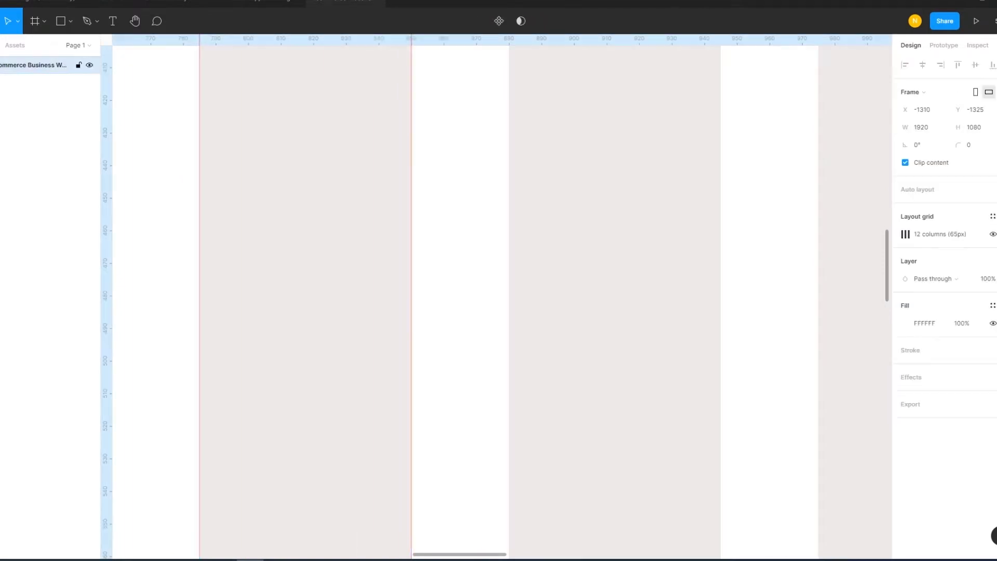
{"action": "left_click_drag", "start_coordinate": [105, 281], "coordinate": [508, 280]}
{"action": "left_click_drag", "start_coordinate": [105, 280], "coordinate": [724, 281]}
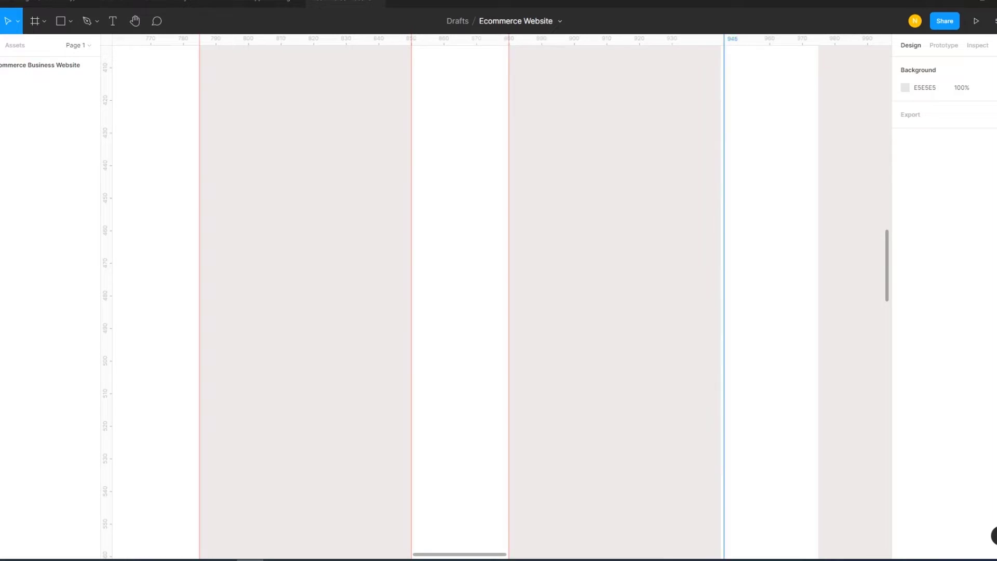
Add guides at column edges 975, 1040, 1070, 1135, 1165, 1230 and 1260.
{"action": "scroll", "coordinate": [495, 296], "scroll_direction": "right", "scroll_amount": 10}
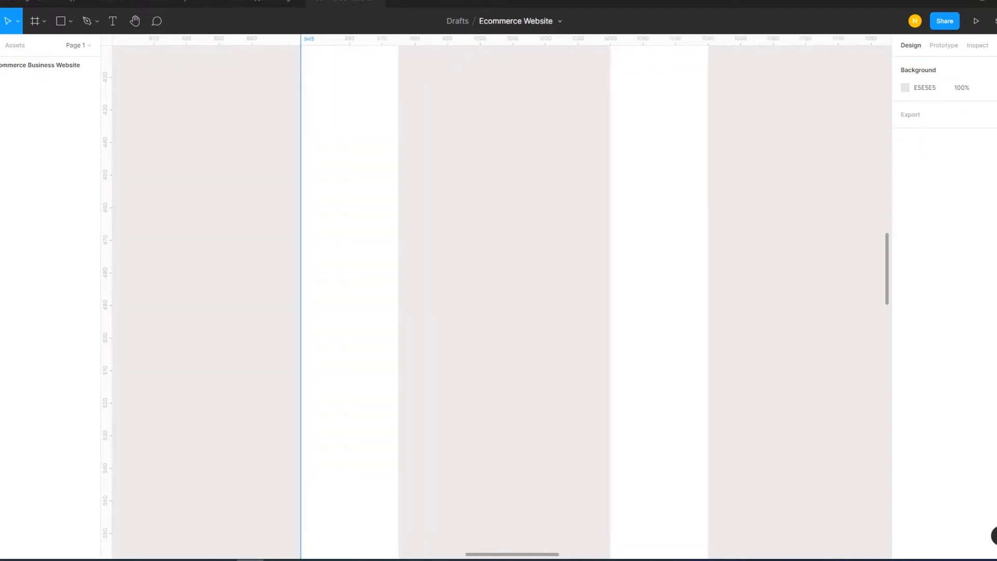
{"action": "left_click_drag", "start_coordinate": [106, 280], "coordinate": [305, 280]}
{"action": "left_click_drag", "start_coordinate": [105, 281], "coordinate": [516, 280]}
{"action": "left_click_drag", "start_coordinate": [105, 281], "coordinate": [613, 280]}
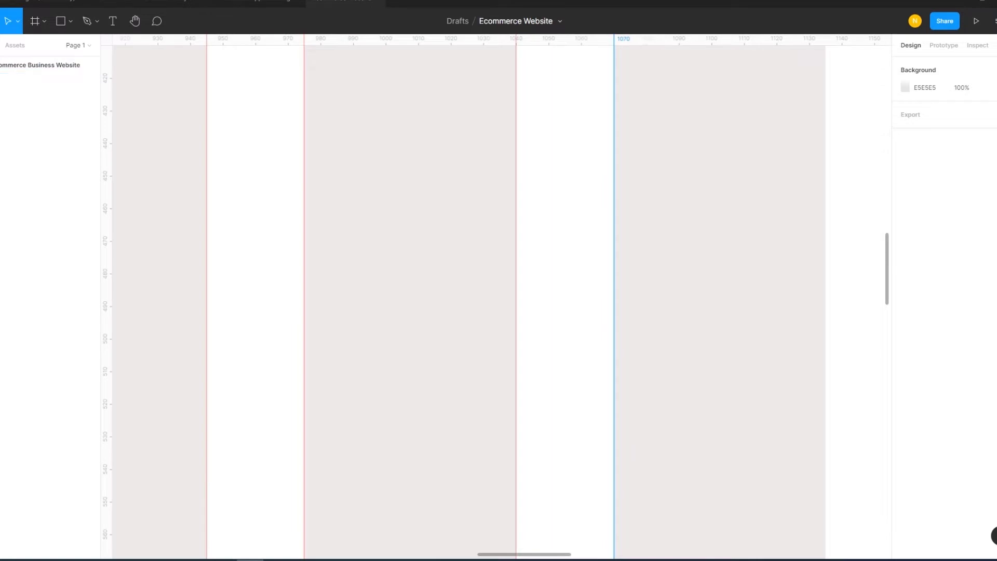
{"action": "left_click_drag", "start_coordinate": [105, 280], "coordinate": [825, 280]}
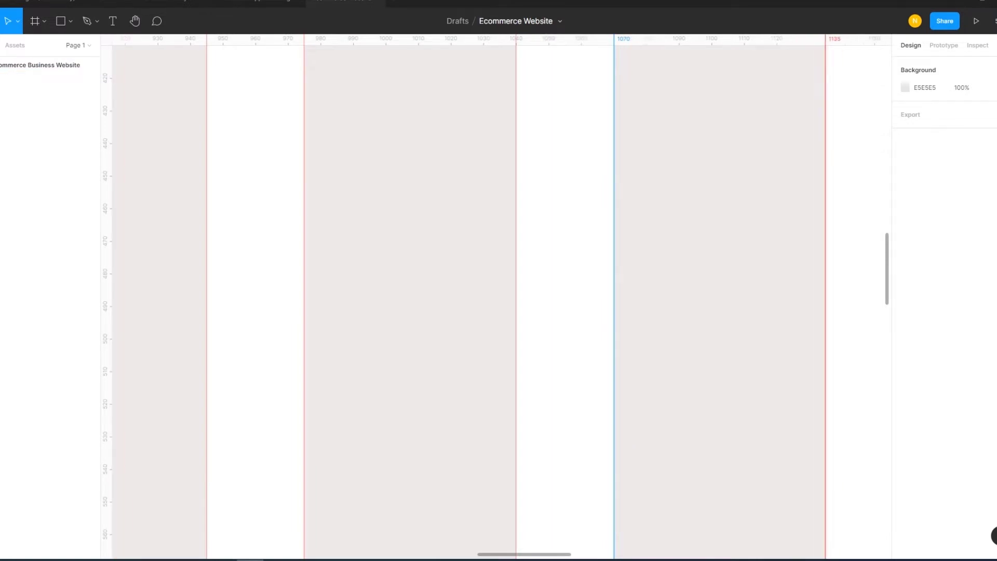
{"action": "scroll", "coordinate": [496, 296], "scroll_direction": "right", "scroll_amount": 10}
{"action": "left_click_drag", "start_coordinate": [106, 280], "coordinate": [383, 281]}
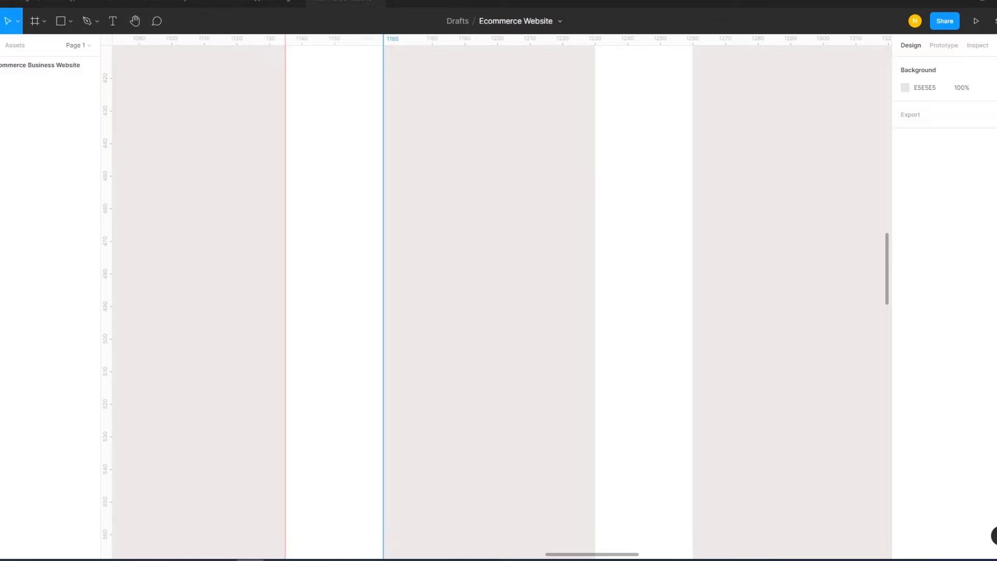
{"action": "left_click_drag", "start_coordinate": [106, 280], "coordinate": [595, 281]}
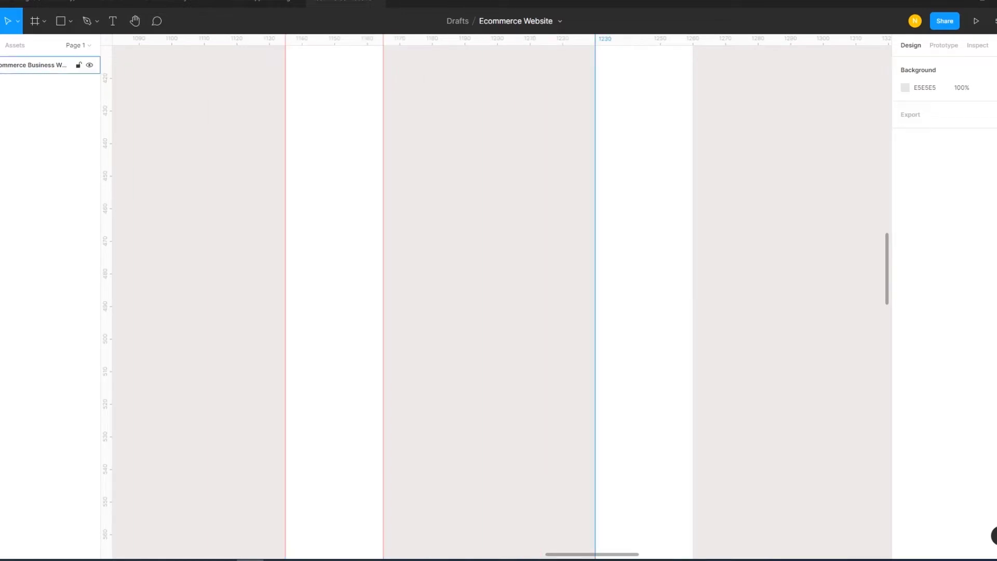
{"action": "left_click_drag", "start_coordinate": [105, 281], "coordinate": [692, 281]}
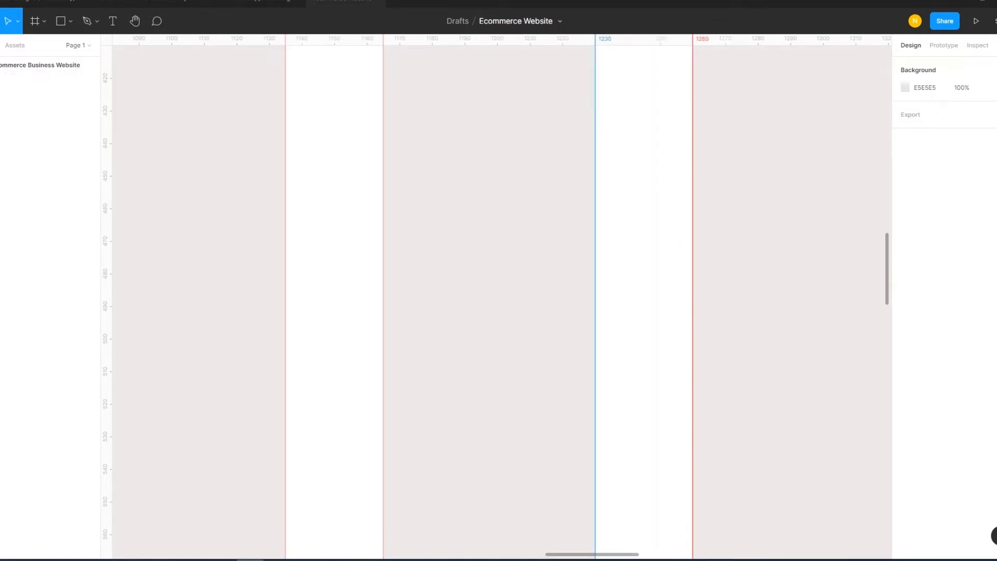
Add guides at the 1325, 1355 and 1450 column edges.
{"action": "scroll", "coordinate": [498, 296], "scroll_direction": "right", "scroll_amount": 10}
{"action": "scroll", "coordinate": [498, 296], "scroll_direction": "right", "scroll_amount": 2}
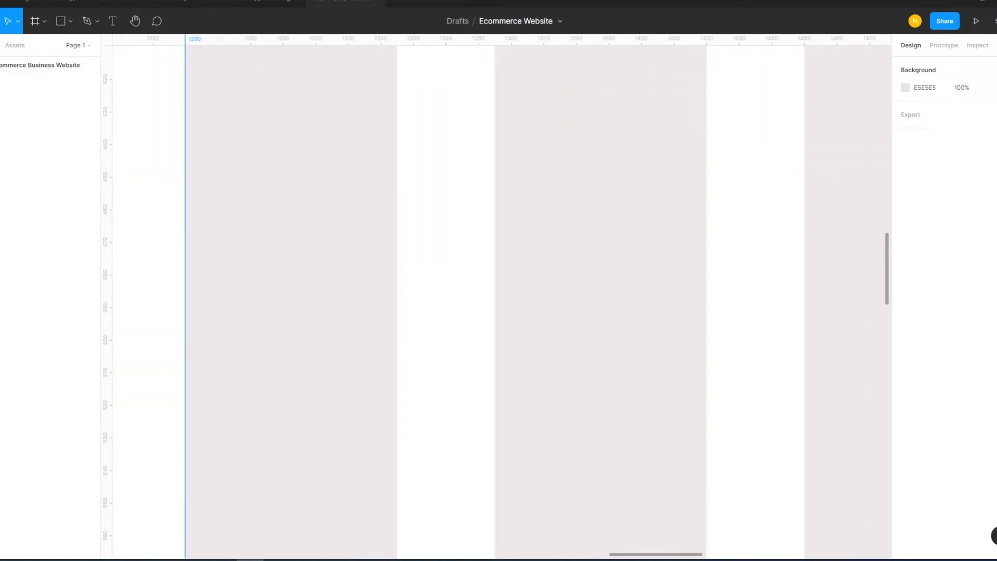
{"action": "left_click_drag", "start_coordinate": [105, 280], "coordinate": [397, 280]}
{"action": "left_click_drag", "start_coordinate": [106, 280], "coordinate": [494, 280]}
{"action": "left_click_drag", "start_coordinate": [105, 281], "coordinate": [706, 281]}
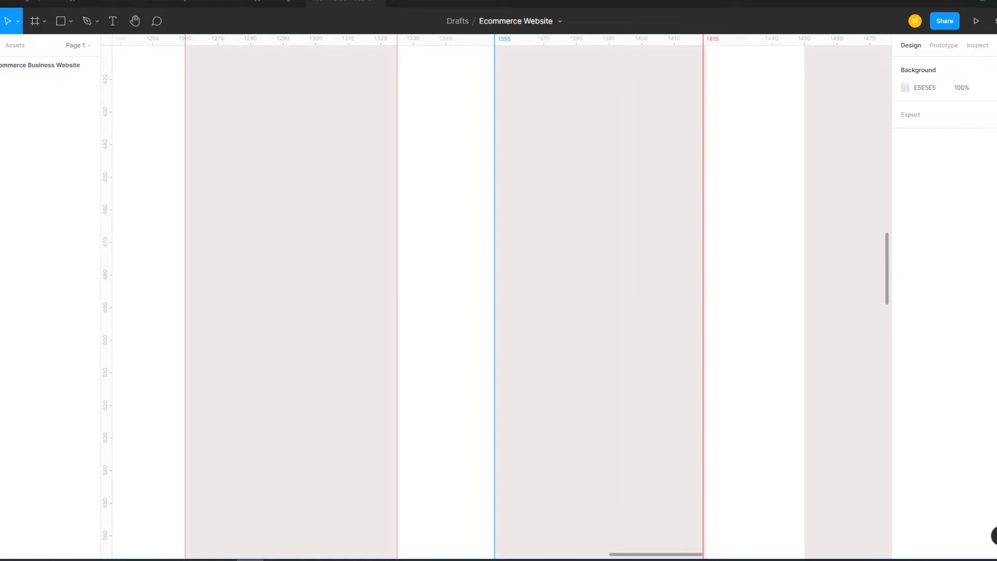
{"action": "scroll", "coordinate": [498, 296], "scroll_direction": "right", "scroll_amount": 8}
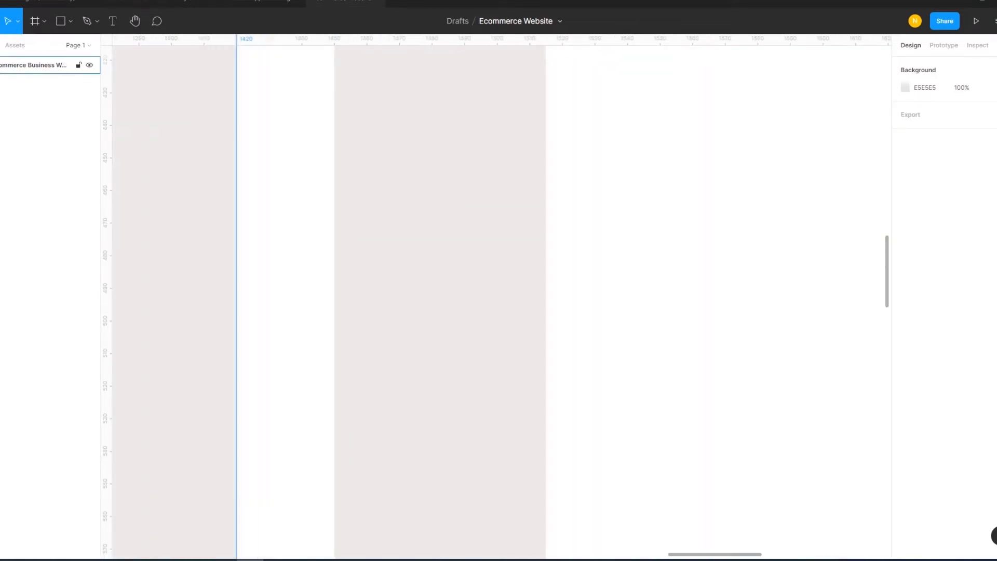
{"action": "left_click_drag", "start_coordinate": [106, 280], "coordinate": [334, 280]}
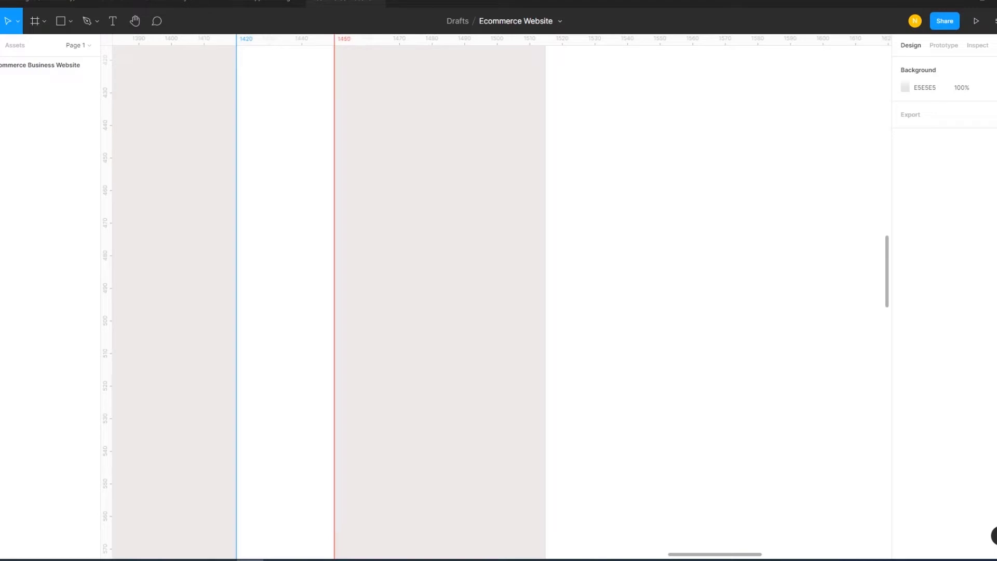
Add the final vertical guide at 1515 and zoom back out.
{"action": "left_click_drag", "start_coordinate": [105, 281], "coordinate": [545, 281]}
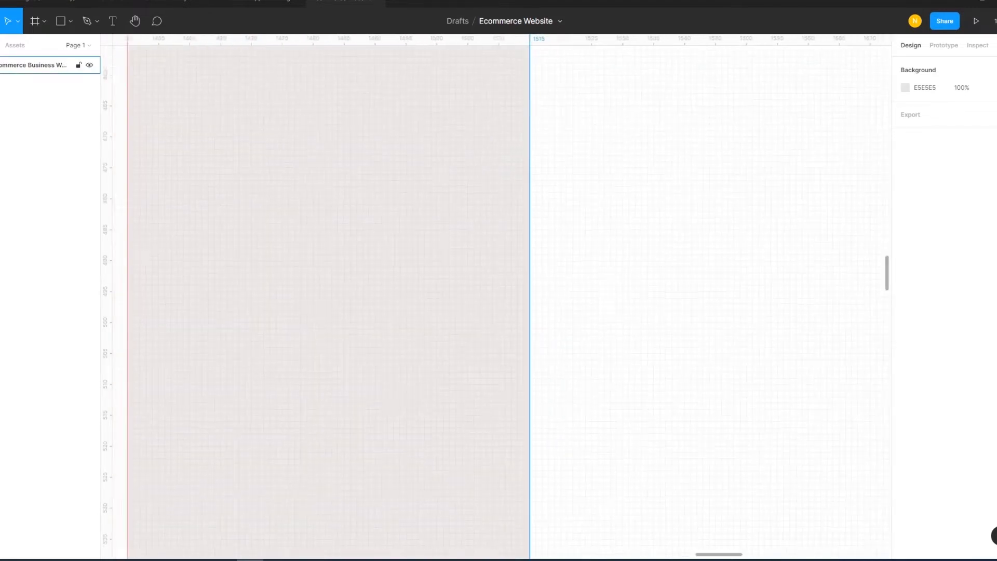
{"action": "scroll", "coordinate": [545, 281], "scroll_direction": "down", "scroll_amount": 10}
{"action": "scroll", "coordinate": [574, 330], "scroll_direction": "up", "scroll_amount": 3}
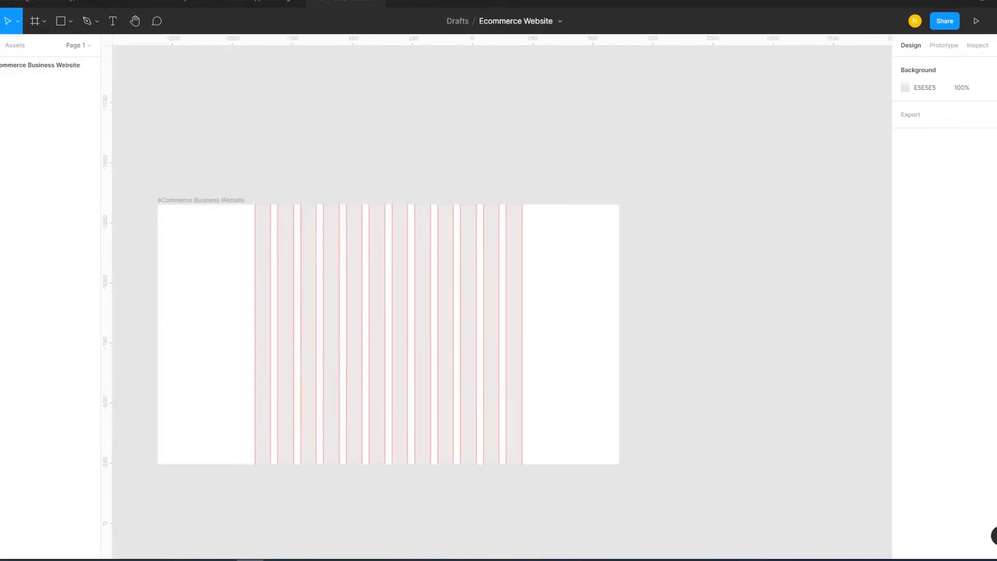
{"action": "scroll", "coordinate": [520, 312], "scroll_direction": "left", "scroll_amount": 3}
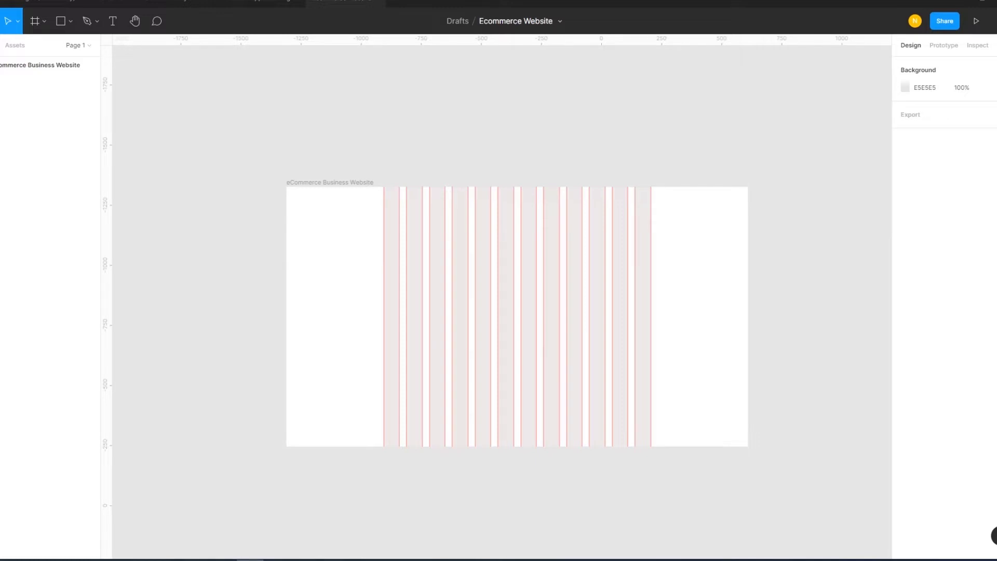
{"action": "left_click", "coordinate": [42, 65]}
{"action": "key", "text": "Escape"}
Toggle rulers and outline view, zoom to the frame, and pick the Frame tool.
{"action": "key", "text": "shift+r"}
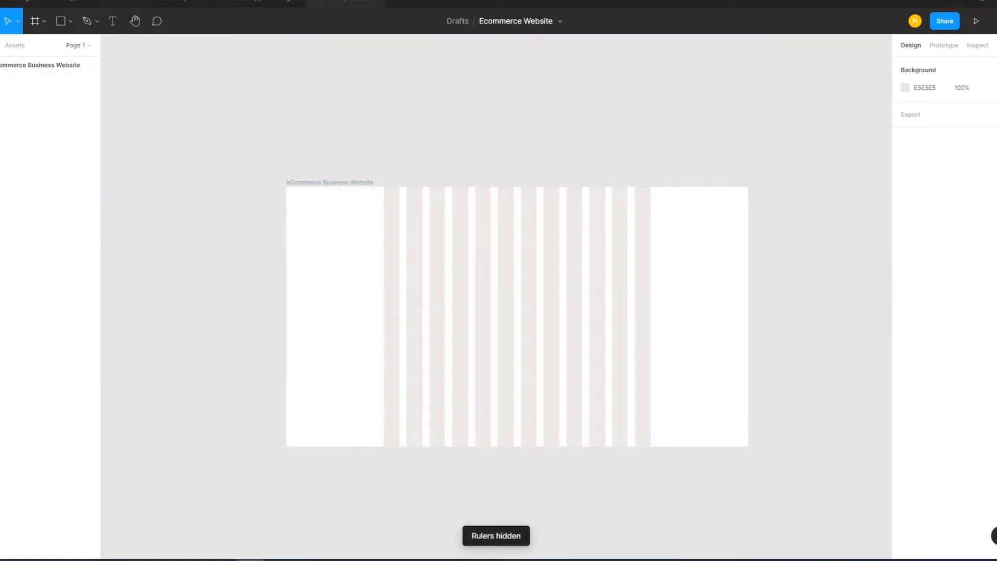
{"action": "key", "text": "shift+r"}
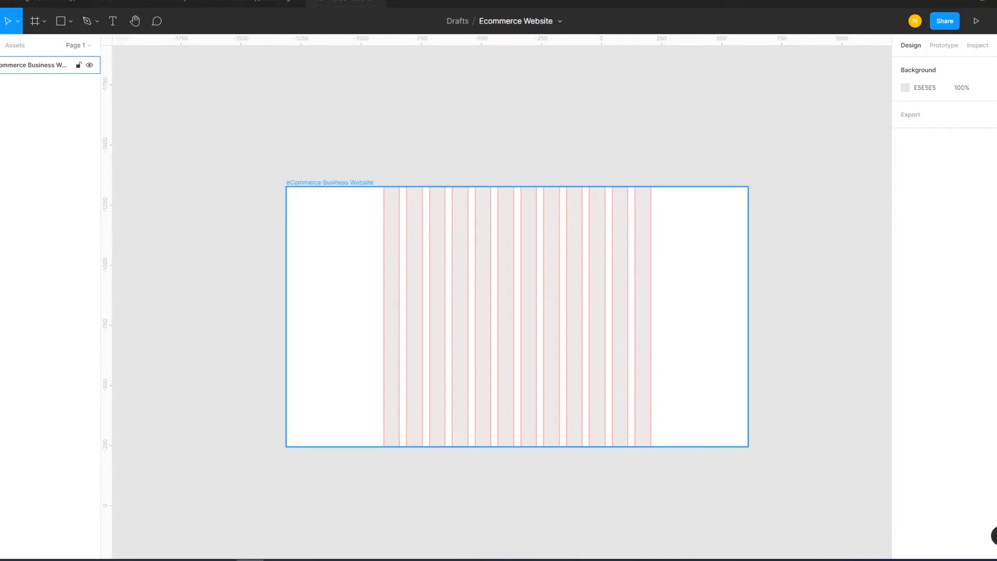
{"action": "key", "text": "ctrl+y"}
{"action": "key", "text": "ctrl+y"}
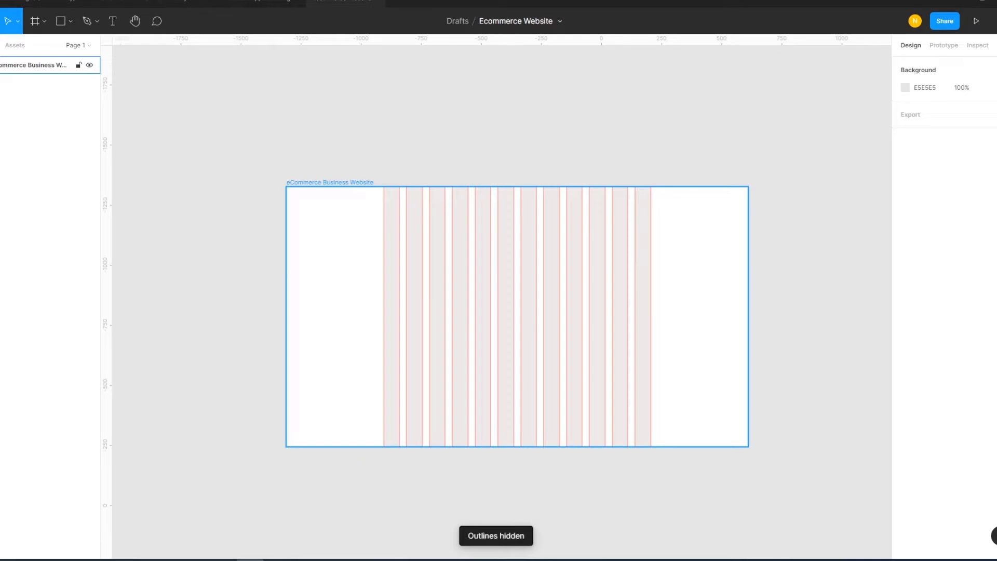
{"action": "key", "text": "ctrl+y"}
{"action": "key", "text": "ctrl+y"}
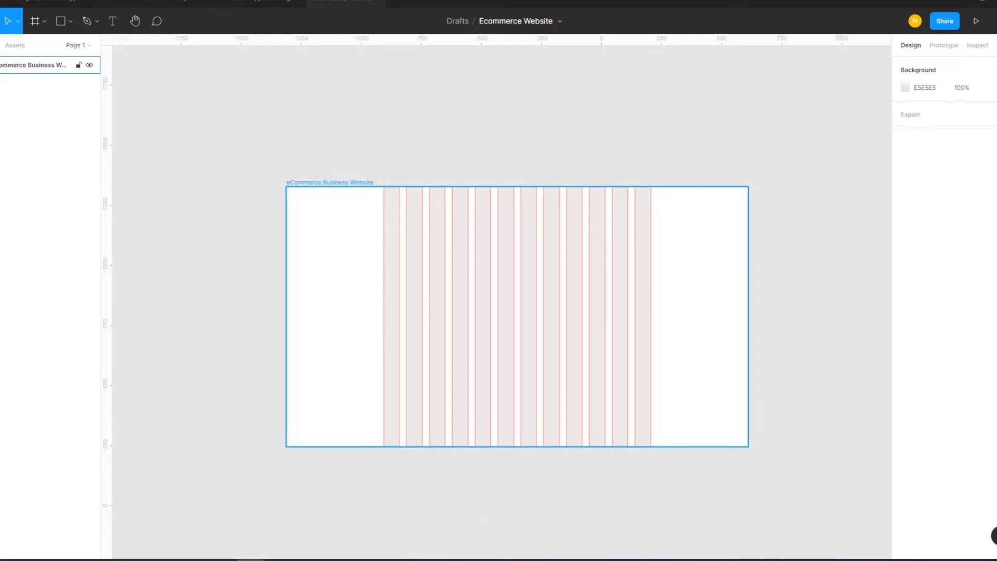
{"action": "key", "text": "shift+2"}
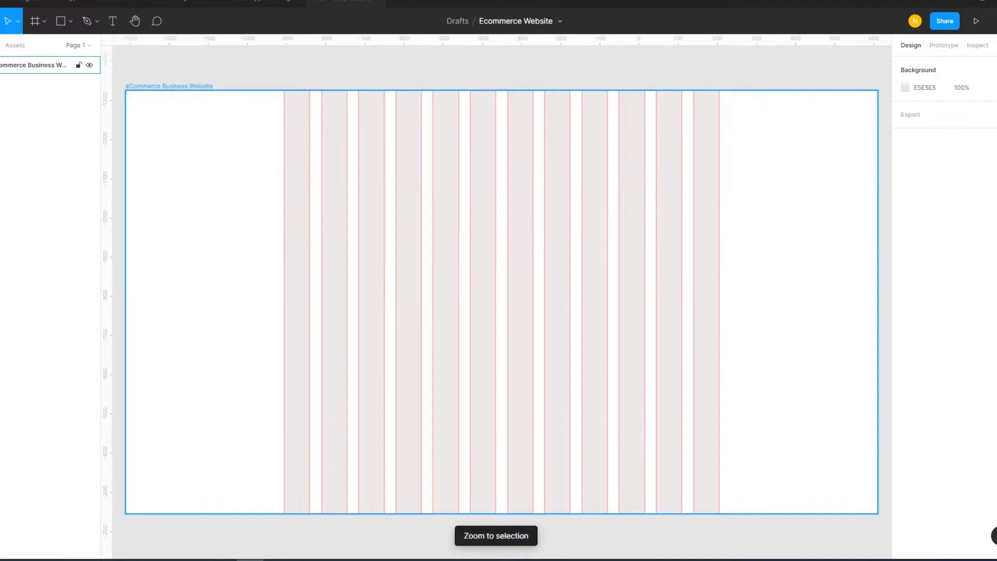
{"action": "key", "text": "Escape"}
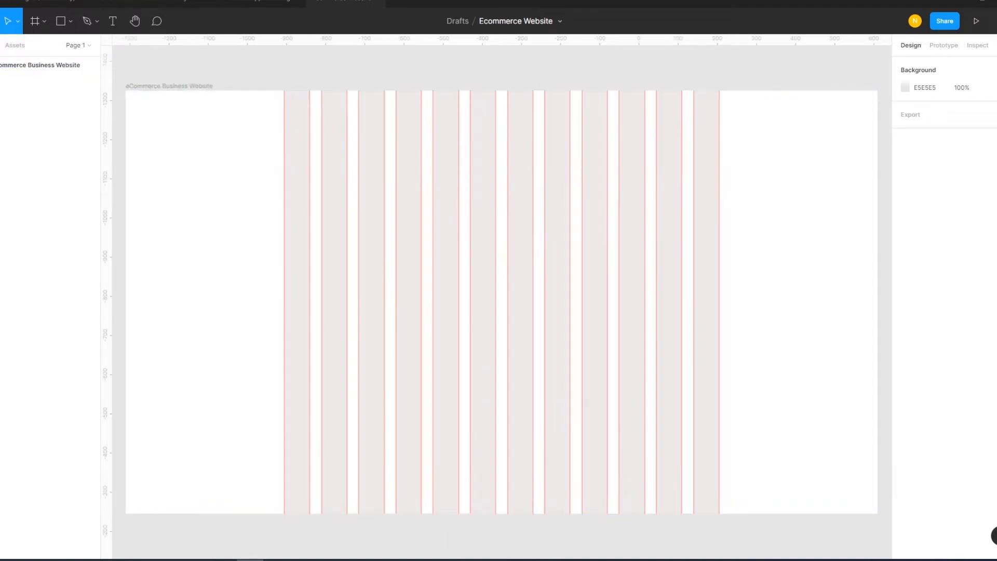
{"action": "scroll", "coordinate": [677, 468], "scroll_direction": "down", "scroll_amount": 5}
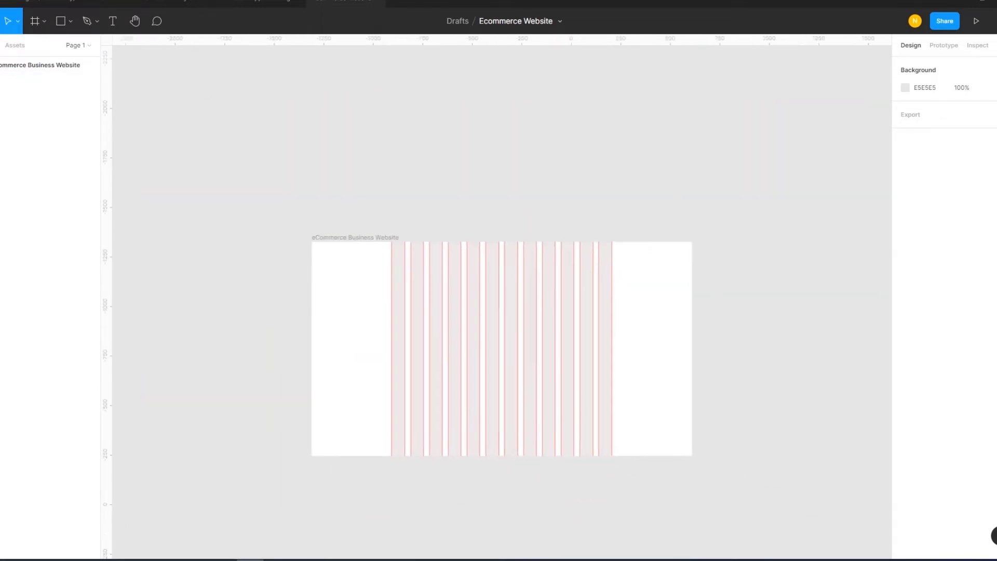
{"action": "scroll", "coordinate": [501, 311], "scroll_direction": "up", "scroll_amount": 2}
{"action": "scroll", "coordinate": [501, 312], "scroll_direction": "up", "scroll_amount": 2}
{"action": "scroll", "coordinate": [502, 311], "scroll_direction": "up", "scroll_amount": 2}
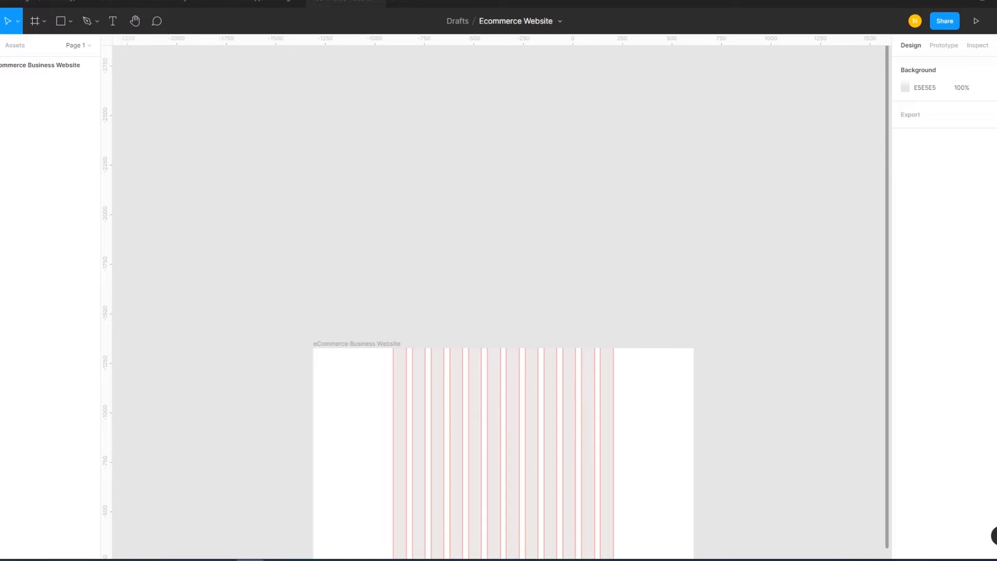
{"action": "left_click", "coordinate": [45, 21]}
Draw Frame 1 above the website frame and place the CATCHING BUSINESS logo beside it.
{"action": "left_click", "coordinate": [31, 47]}
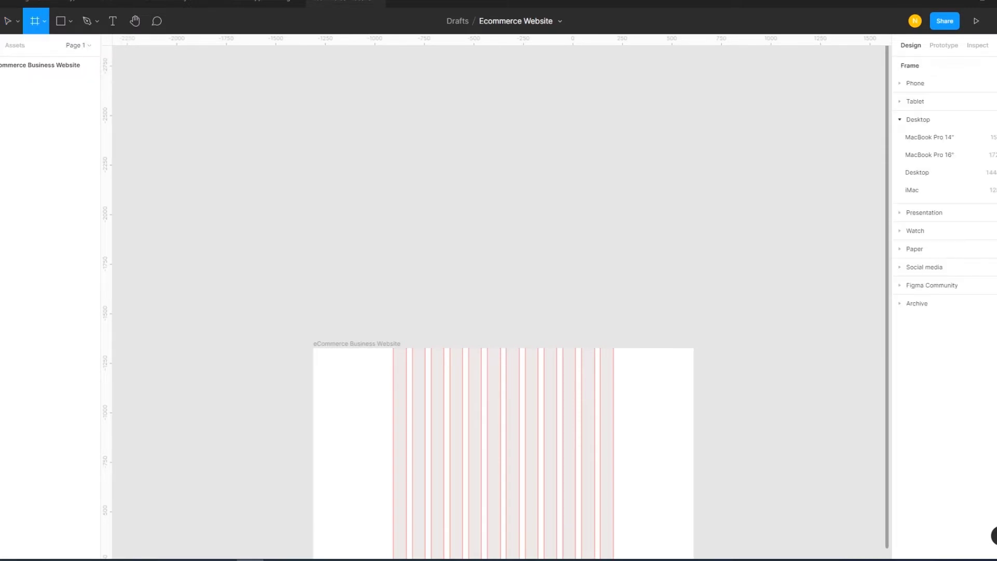
{"action": "left_click_drag", "start_coordinate": [246, 97], "coordinate": [752, 312]}
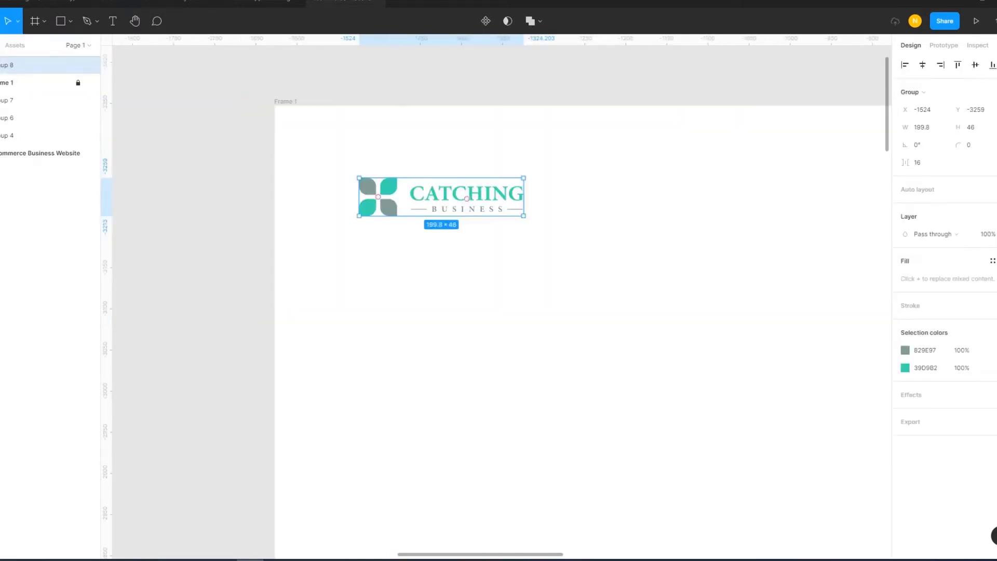
{"action": "mouse_move", "coordinate": [441, 198]}
{"action": "left_mouse_down"}
{"action": "mouse_move", "coordinate": [387, 147]}
{"action": "mouse_move", "coordinate": [191, 188]}
{"action": "left_mouse_up"}
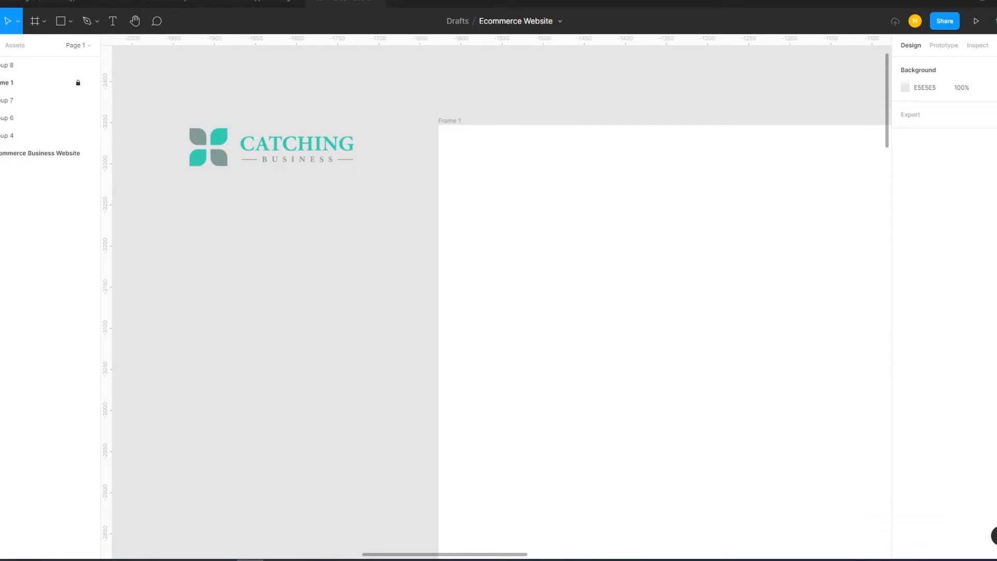
{"action": "left_click", "coordinate": [71, 21]}
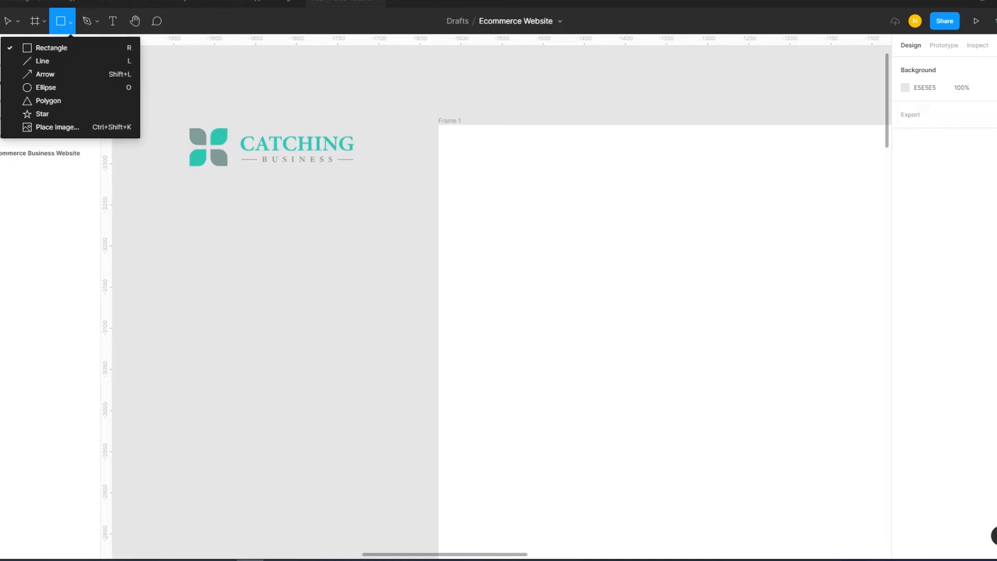
{"action": "left_click", "coordinate": [51, 47]}
Draw a 38×38 grey square and duplicate it into an evenly spaced column of eleven.
{"action": "mouse_move", "coordinate": [463, 144]}
{"action": "left_mouse_down"}
{"action": "mouse_move", "coordinate": [494, 175]}
{"action": "mouse_move", "coordinate": [479, 199]}
{"action": "left_mouse_up"}
{"action": "key", "text": "Up"}
{"action": "key", "text": "Up"}
{"action": "key", "text": "Up"}
{"action": "key", "text": "Up"}
{"action": "key", "text": "Up"}
{"action": "key", "text": "Up"}
{"action": "key", "text": "Down"}
{"action": "key", "text": "ctrl+d"}
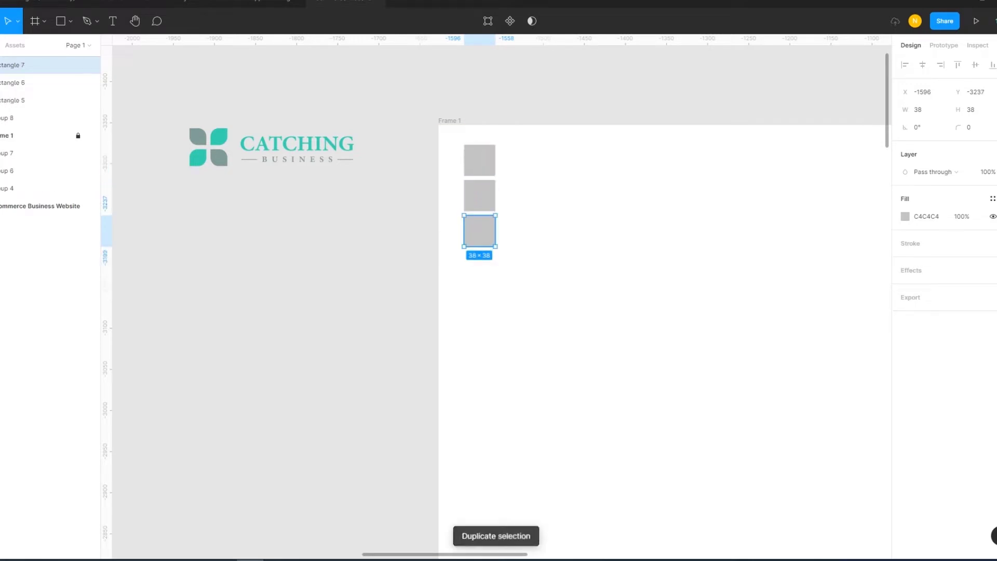
{"action": "key", "text": "ctrl+d"}
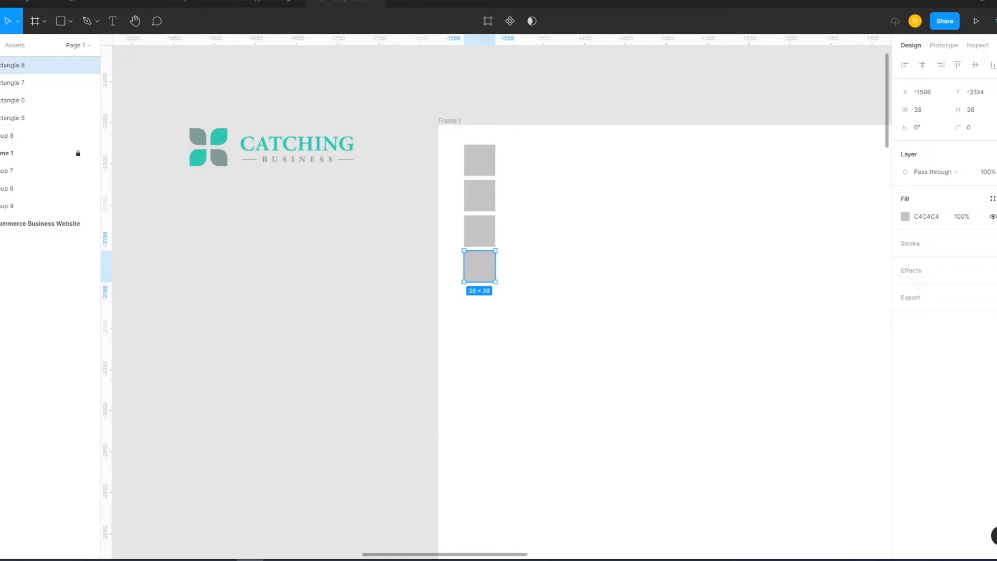
{"action": "key", "text": "ctrl+d"}
{"action": "key", "text": "ctrl+d"}
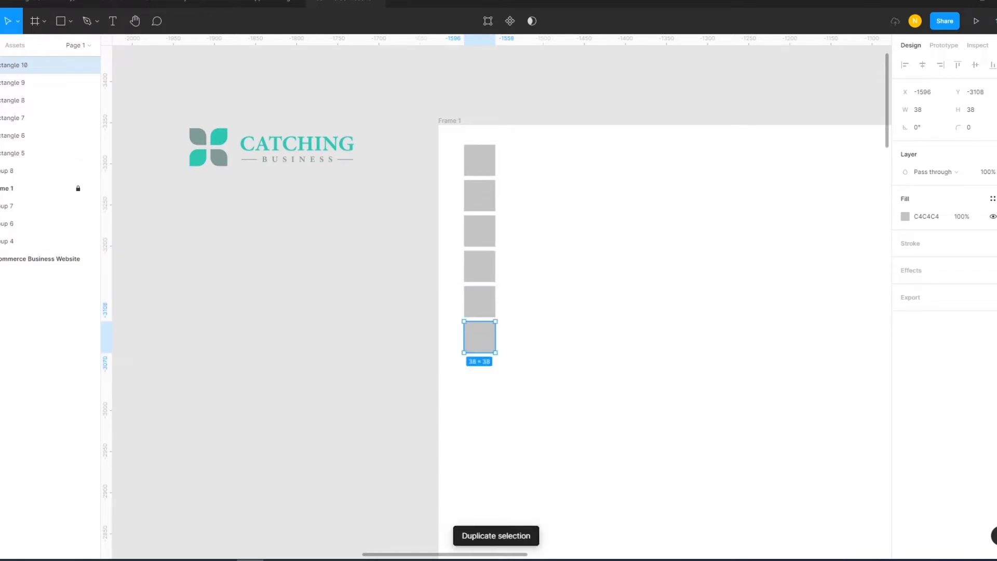
{"action": "key", "text": "ctrl+d"}
{"action": "key", "text": "ctrl+d"}
{"action": "key", "text": "ctrl+d"}
{"action": "key", "text": "ctrl+d"}
{"action": "key", "text": "ctrl+d"}
{"action": "key", "text": "Escape"}
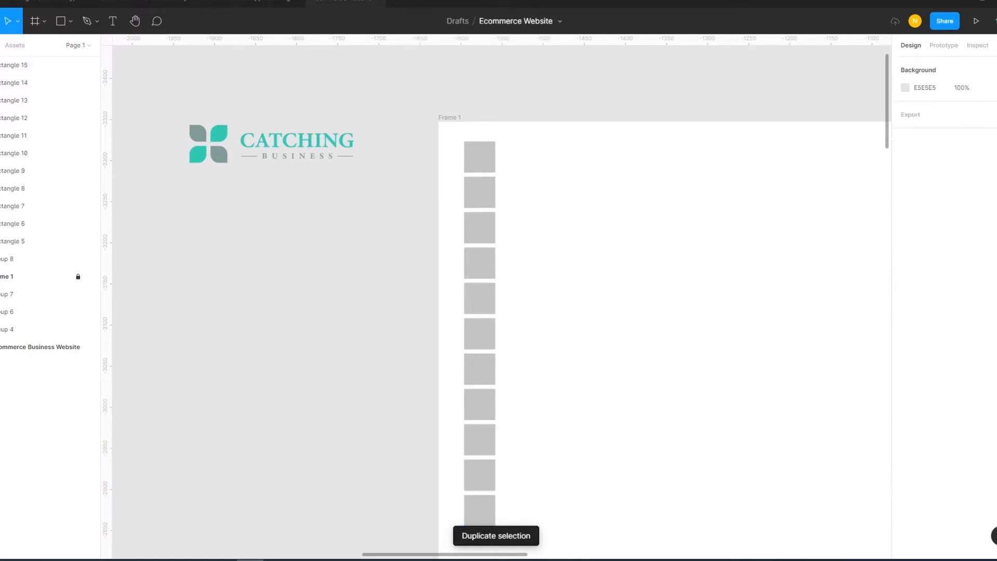
{"action": "scroll", "coordinate": [497, 308], "scroll_direction": "down", "scroll_amount": 5}
{"action": "scroll", "coordinate": [498, 302], "scroll_direction": "up", "scroll_amount": 2}
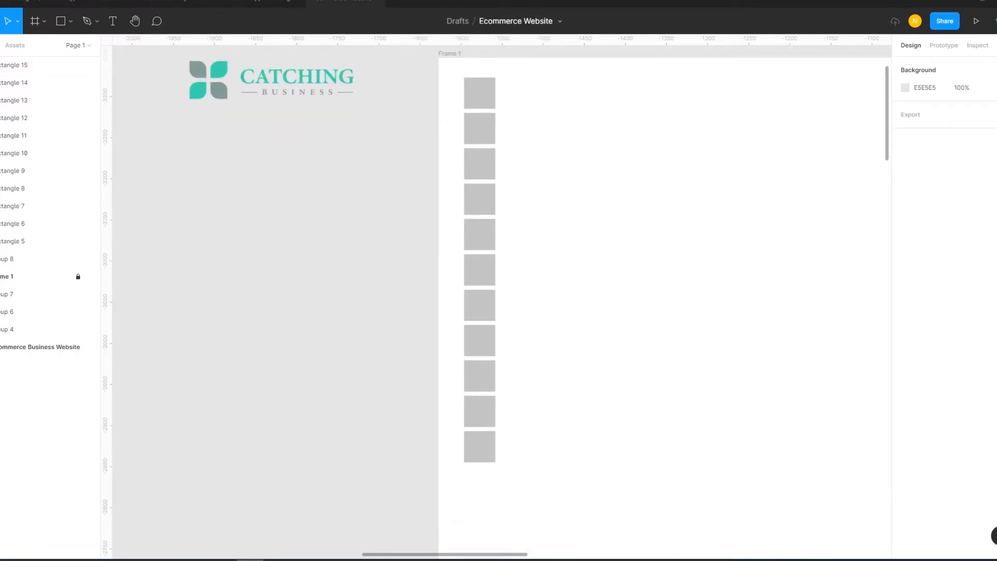
{"action": "left_click", "coordinate": [31, 241]}
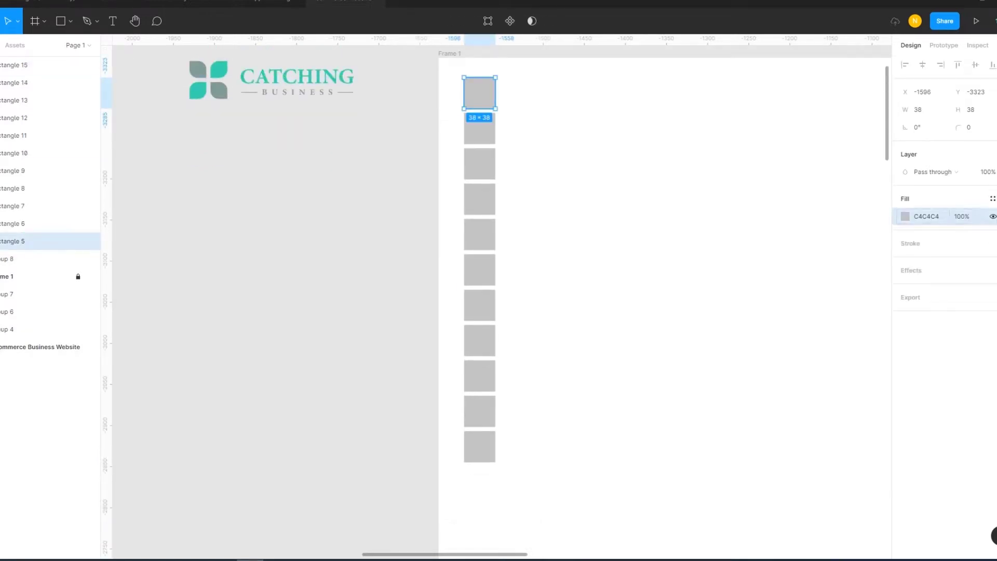
Fill the top swatch with the logo's teal and the second with a pale teal tint.
{"action": "left_click", "coordinate": [905, 216]}
{"action": "left_click", "coordinate": [775, 383]}
{"action": "left_click", "coordinate": [838, 88]}
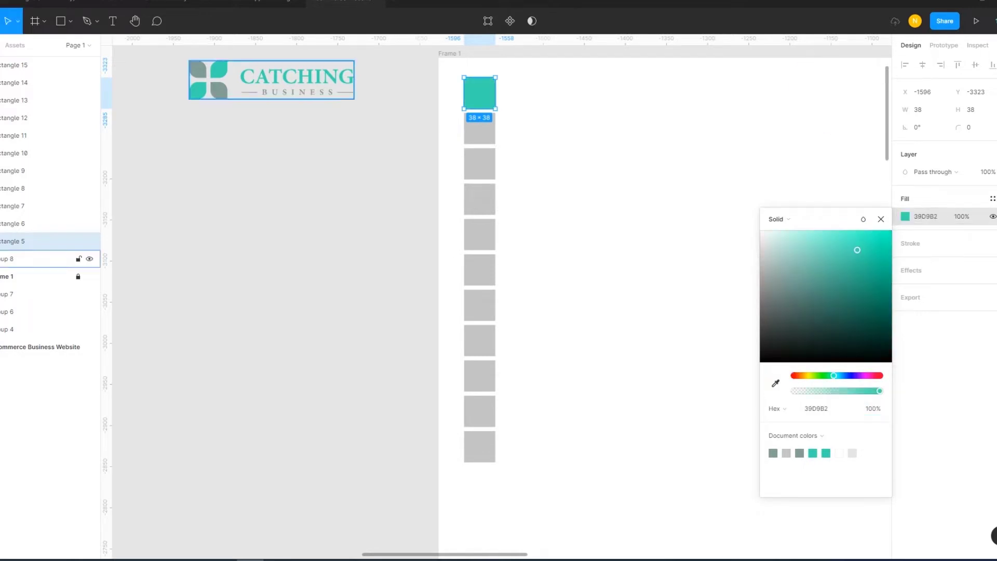
{"action": "left_click", "coordinate": [52, 223]}
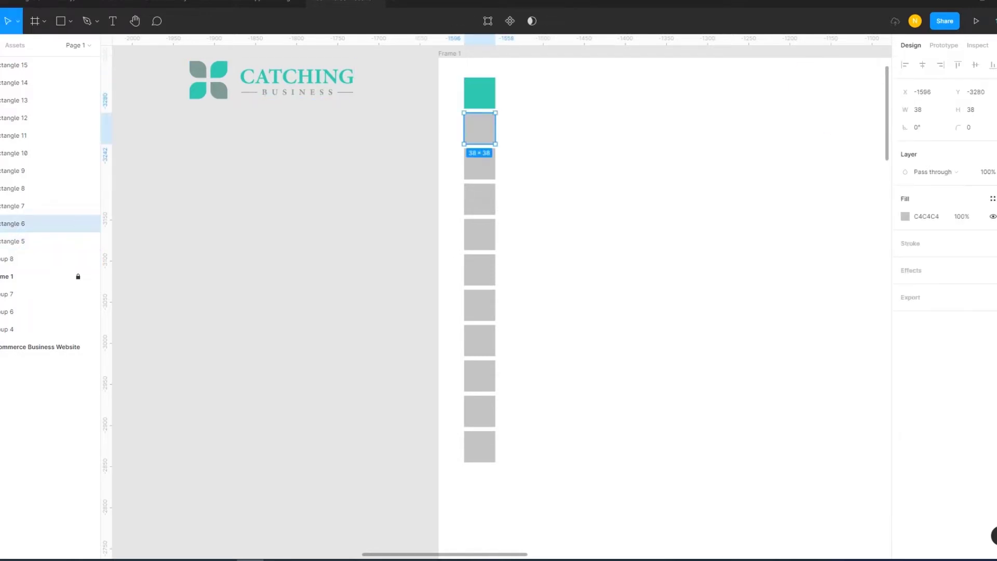
{"action": "left_click", "coordinate": [905, 216]}
{"action": "left_click", "coordinate": [775, 383]}
{"action": "left_click", "coordinate": [838, 87]}
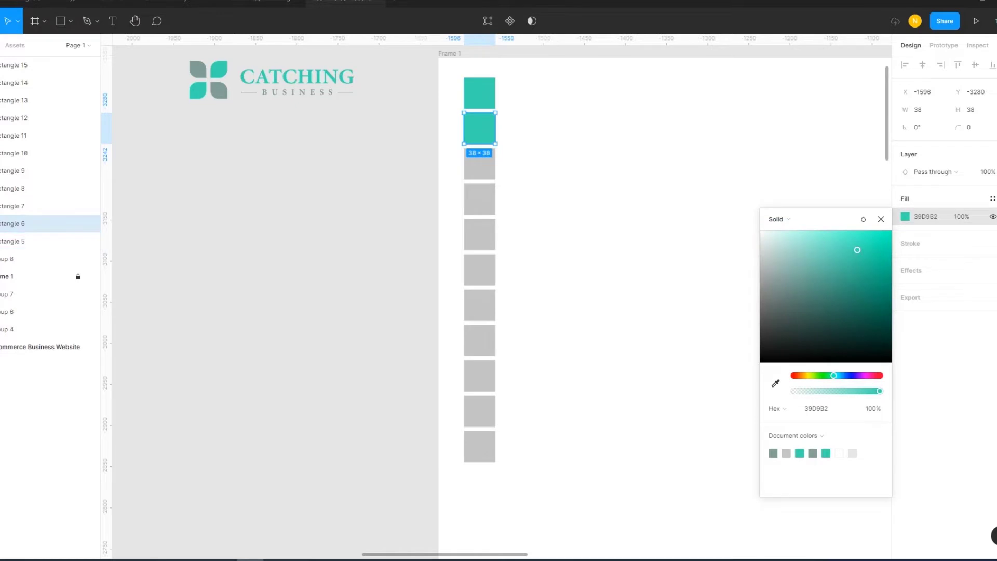
{"action": "left_click_drag", "start_coordinate": [857, 250], "coordinate": [763, 233]}
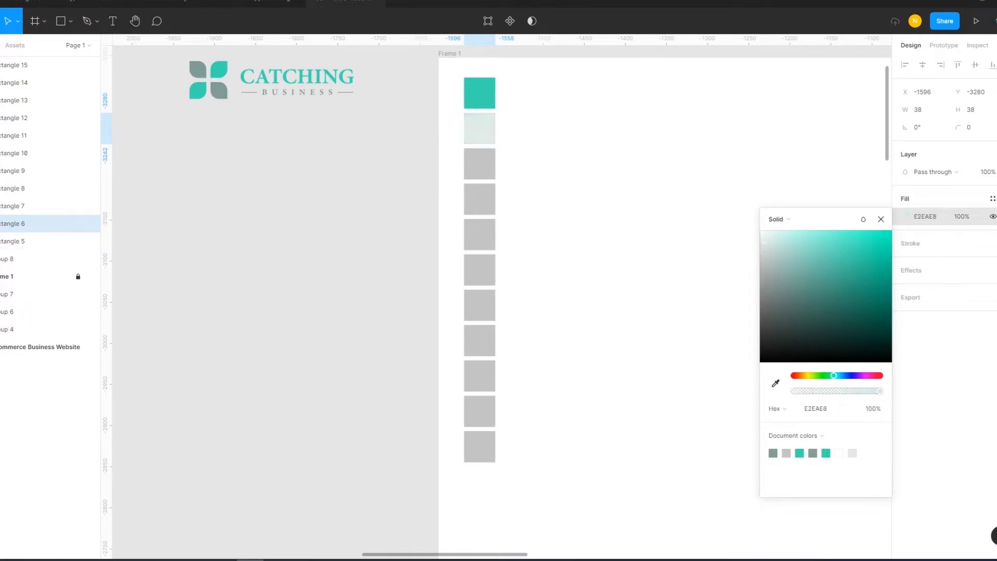
{"action": "left_click_drag", "start_coordinate": [764, 233], "coordinate": [764, 236]}
Fill the third swatch with a muted grey-green sampled from the logo.
{"action": "left_click", "coordinate": [479, 164]}
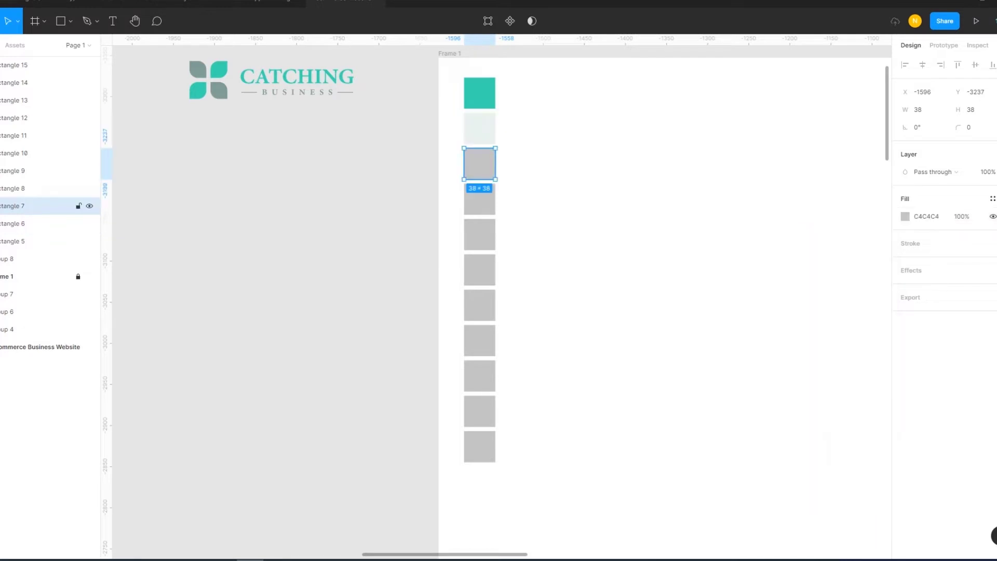
{"action": "left_click", "coordinate": [905, 216]}
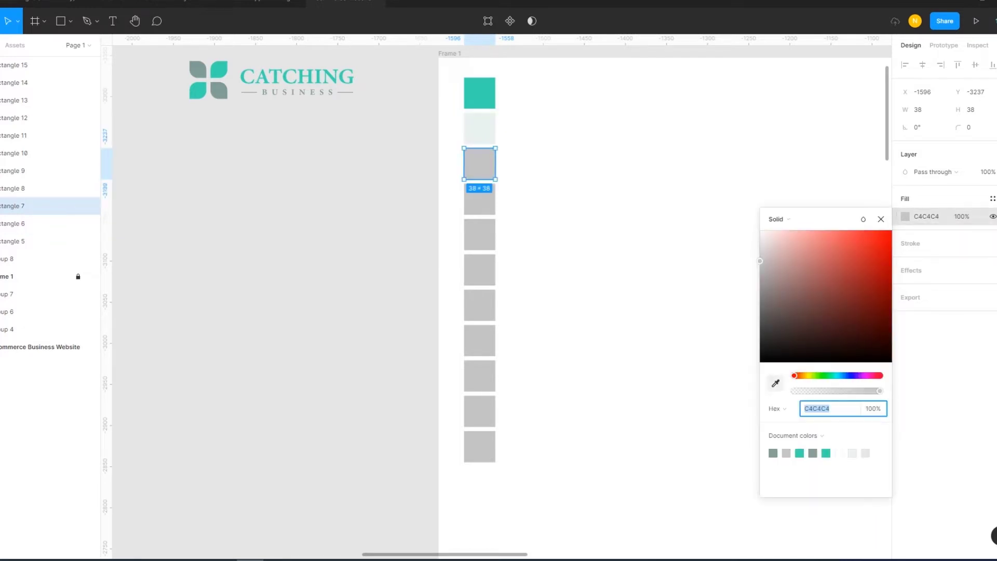
{"action": "left_click", "coordinate": [776, 383]}
{"action": "left_click", "coordinate": [197, 69]}
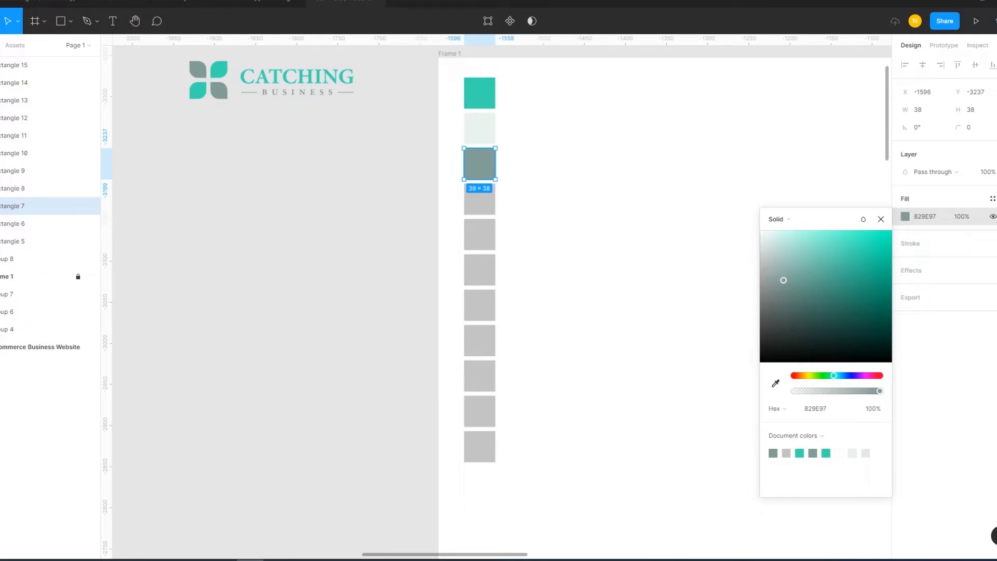
{"action": "mouse_move", "coordinate": [783, 280]}
{"action": "left_mouse_down"}
{"action": "mouse_move", "coordinate": [805, 294]}
{"action": "mouse_move", "coordinate": [802, 286]}
{"action": "left_mouse_up"}
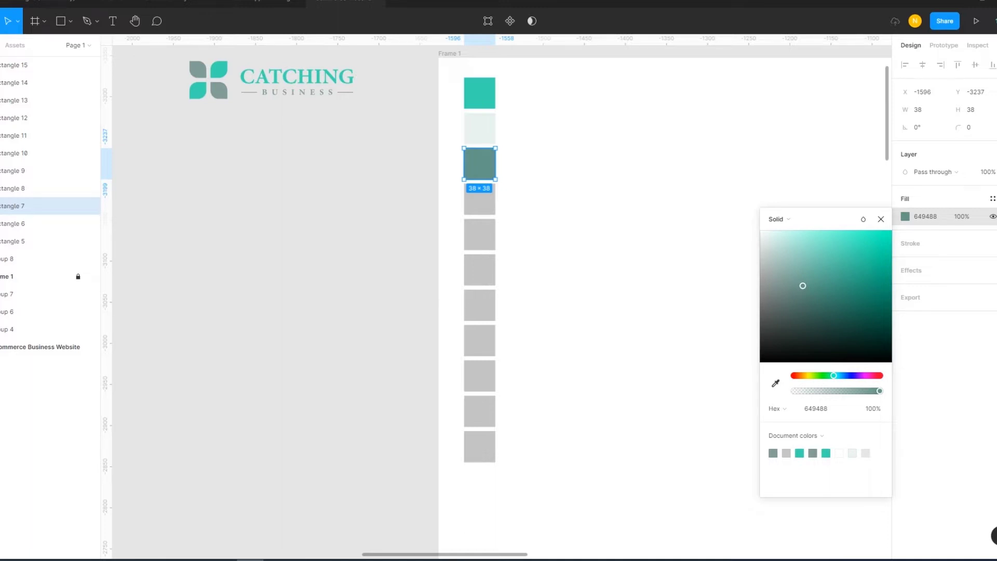
{"action": "mouse_move", "coordinate": [802, 285]}
{"action": "left_mouse_down"}
{"action": "mouse_move", "coordinate": [787, 270]}
{"action": "mouse_move", "coordinate": [781, 279]}
{"action": "left_mouse_up"}
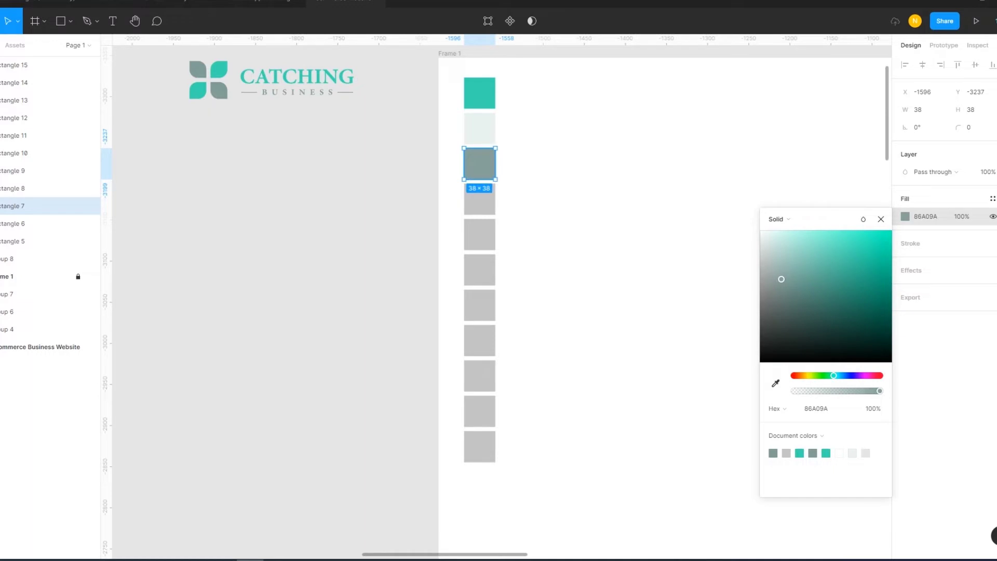
{"action": "key", "text": "Escape"}
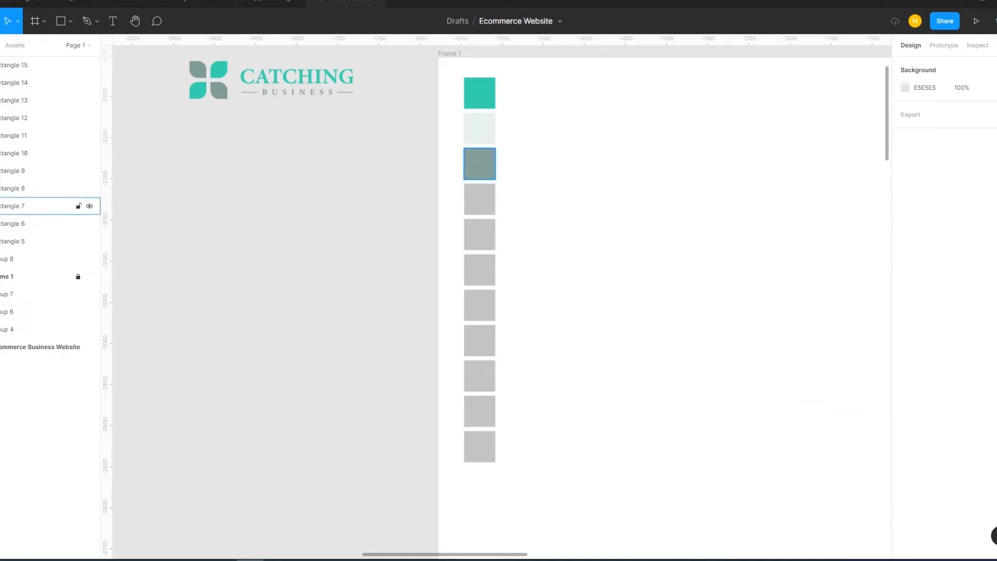
{"action": "left_click", "coordinate": [31, 206]}
Copy the third swatch's grey-green fill value onto the fourth swatch.
{"action": "left_click", "coordinate": [925, 216]}
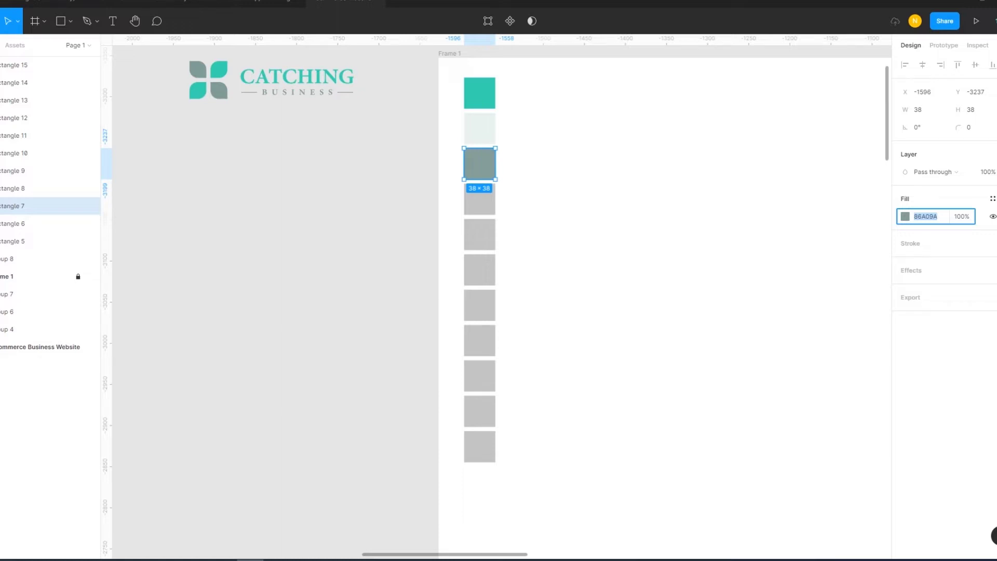
{"action": "left_click", "coordinate": [52, 188]}
{"action": "left_click", "coordinate": [925, 216]}
{"action": "type", "text": "86A09A"}
{"action": "key", "text": "Return"}
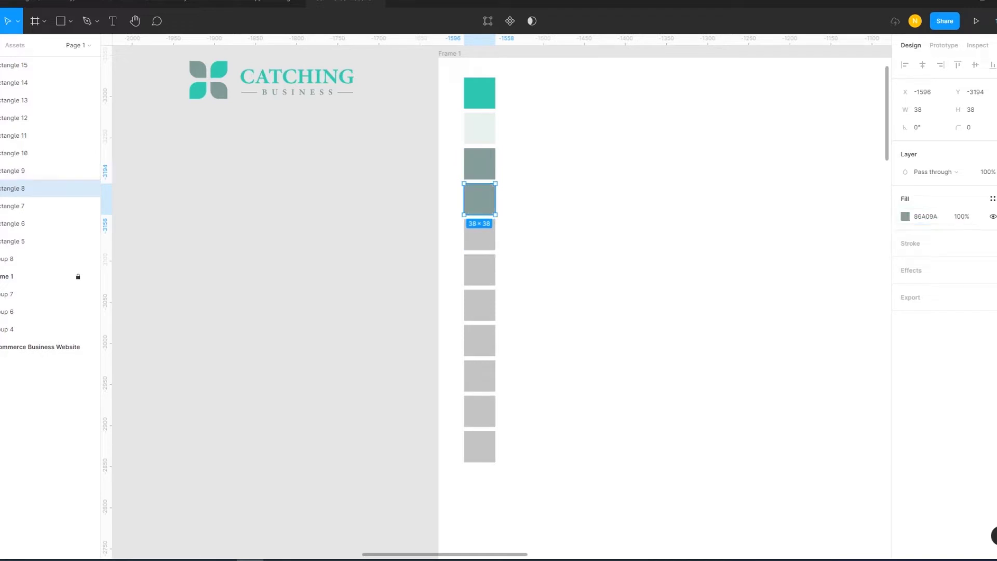
Lighten the fourth swatch's fill through EAEAEA and EFEFEF to F2F2F2.
{"action": "left_click", "coordinate": [904, 216]}
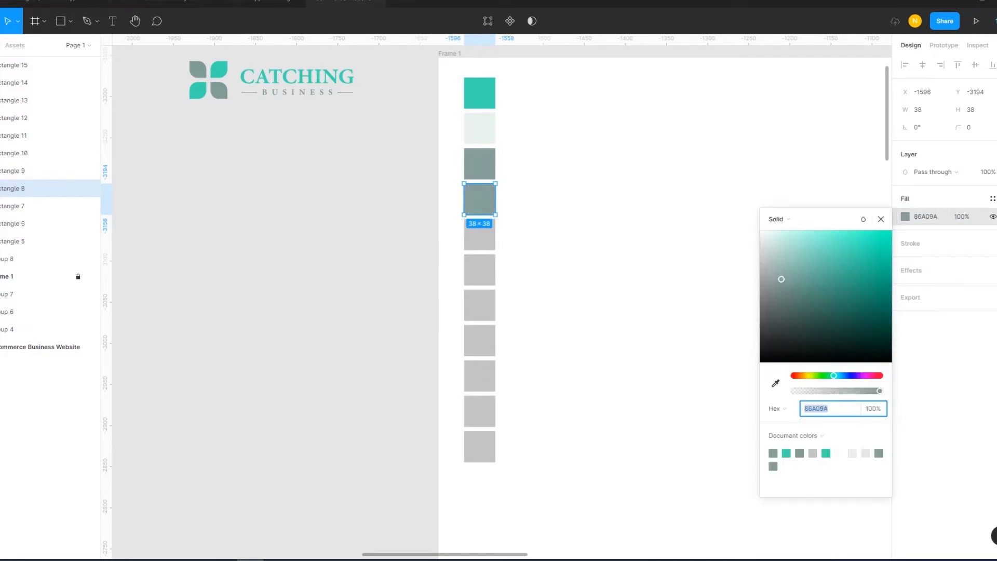
{"action": "type", "text": "EAEAEA"}
{"action": "key", "text": "Return"}
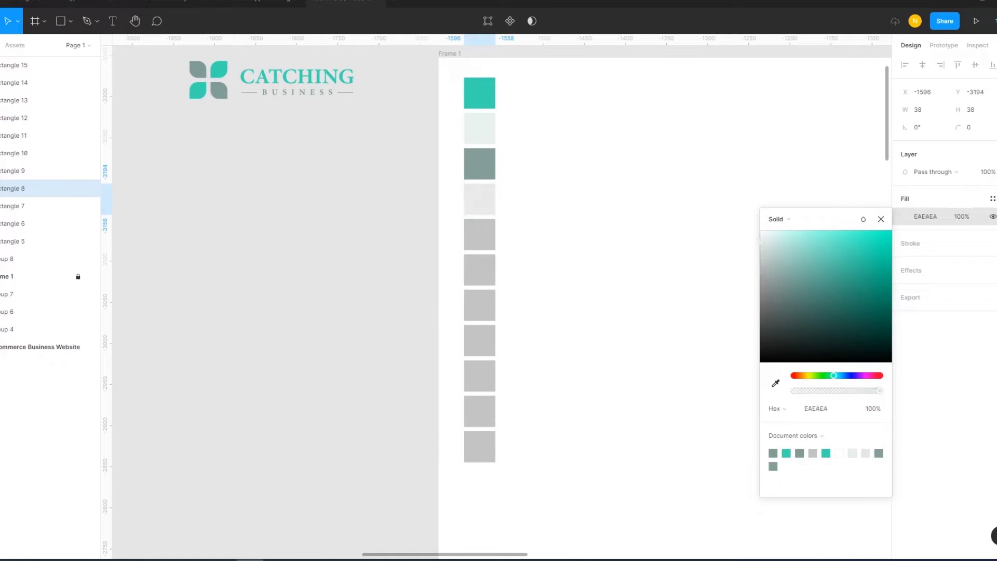
{"action": "type", "text": "EFEFEF"}
{"action": "key", "text": "Return"}
{"action": "type", "text": "F2F2F2"}
{"action": "key", "text": "Return"}
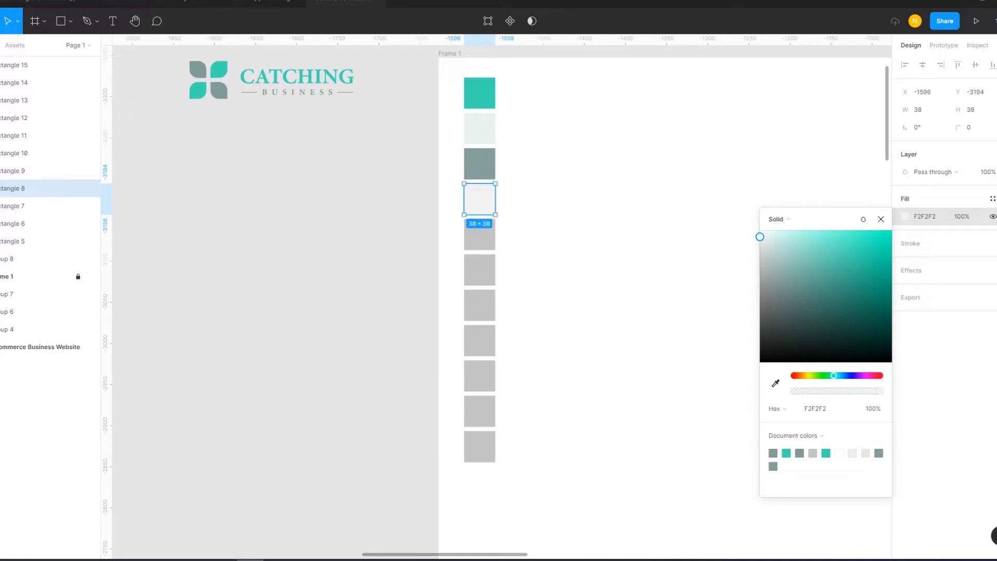
{"action": "key", "text": "Escape"}
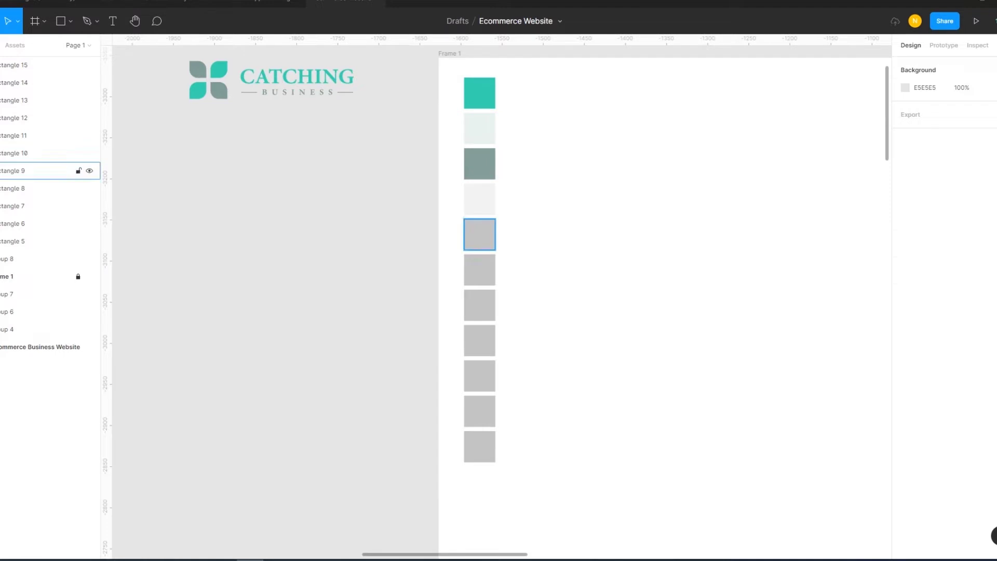
Sample the teal into the fifth swatch and darken it to near-black.
{"action": "left_click", "coordinate": [52, 170]}
{"action": "left_click", "coordinate": [905, 216]}
{"action": "left_click", "coordinate": [775, 383]}
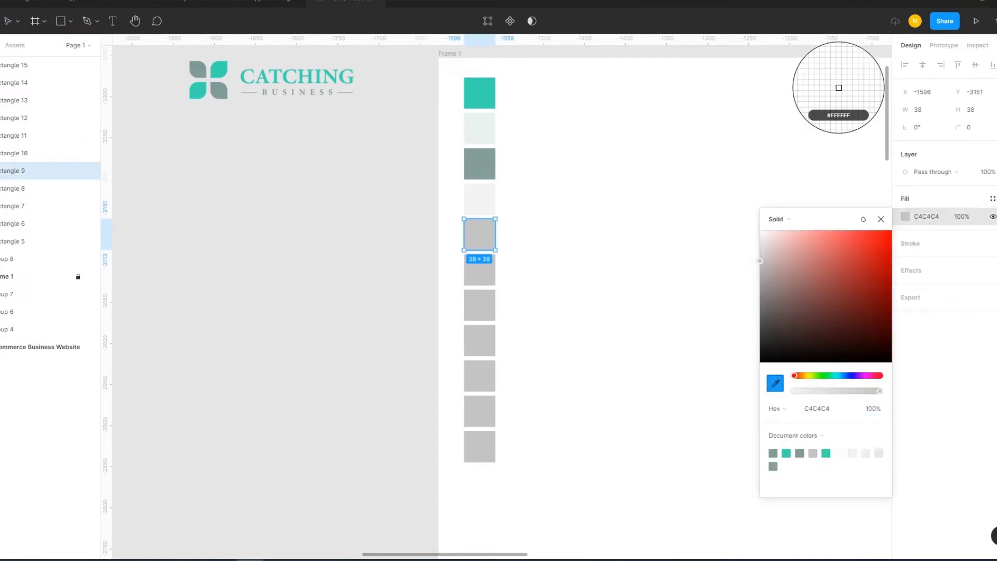
{"action": "left_click", "coordinate": [480, 93]}
{"action": "left_click_drag", "start_coordinate": [794, 343], "coordinate": [778, 343]}
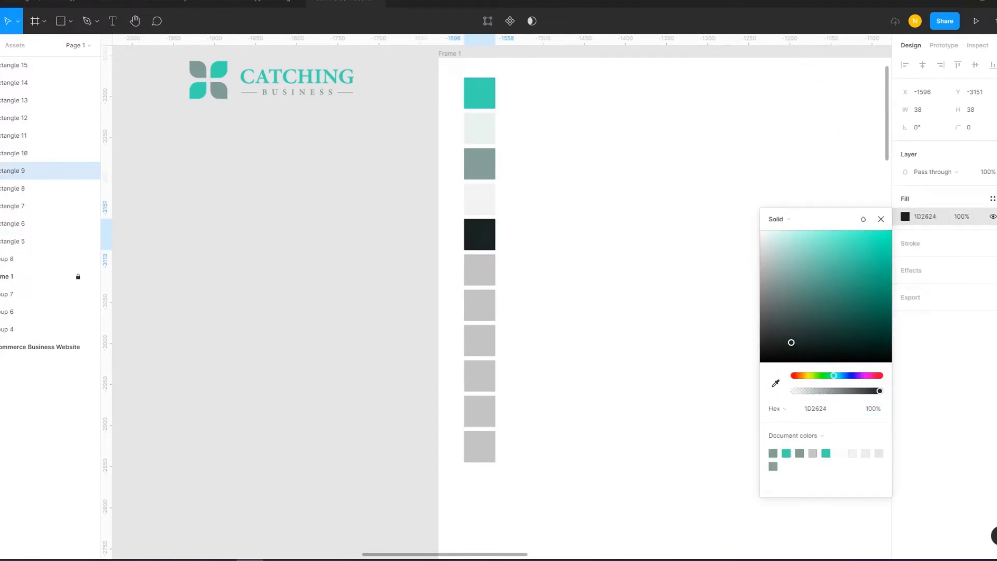
{"action": "left_click_drag", "start_coordinate": [778, 344], "coordinate": [774, 347]}
Sample the near-black into the sixth swatch and lighten it to dark charcoal grey.
{"action": "left_click", "coordinate": [881, 219]}
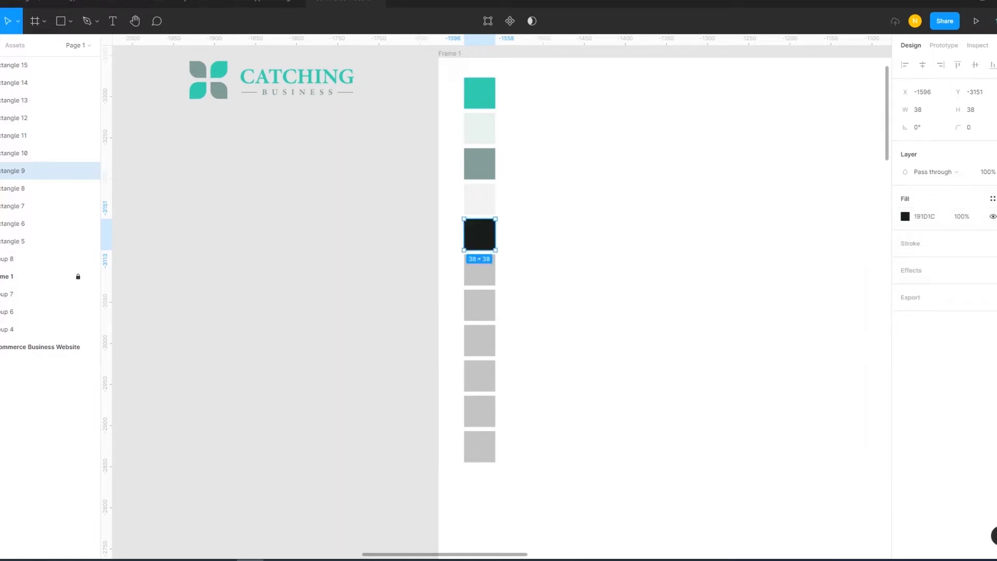
{"action": "left_click", "coordinate": [480, 269]}
{"action": "left_click", "coordinate": [905, 216]}
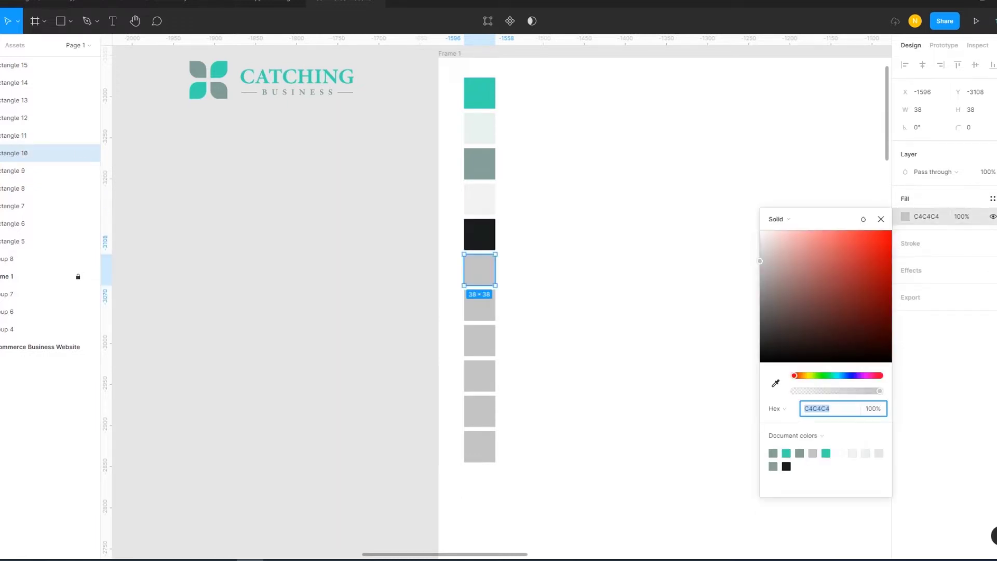
{"action": "left_click", "coordinate": [775, 382]}
{"action": "left_click", "coordinate": [480, 234]}
{"action": "left_click_drag", "start_coordinate": [777, 347], "coordinate": [764, 332]}
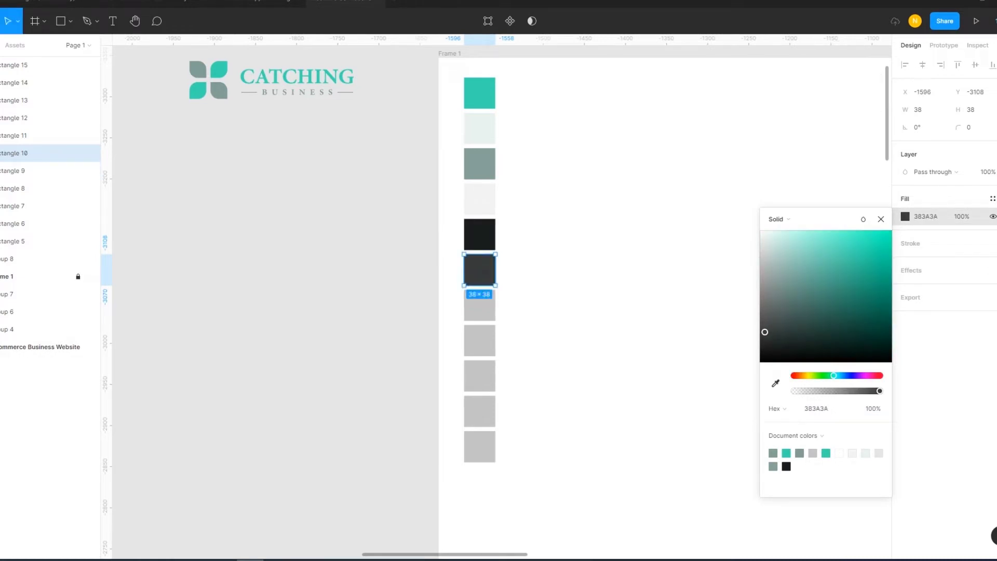
Give the seventh swatch a mid-dark grey sampled from the canvas.
{"action": "left_click", "coordinate": [880, 218]}
{"action": "left_click", "coordinate": [47, 135]}
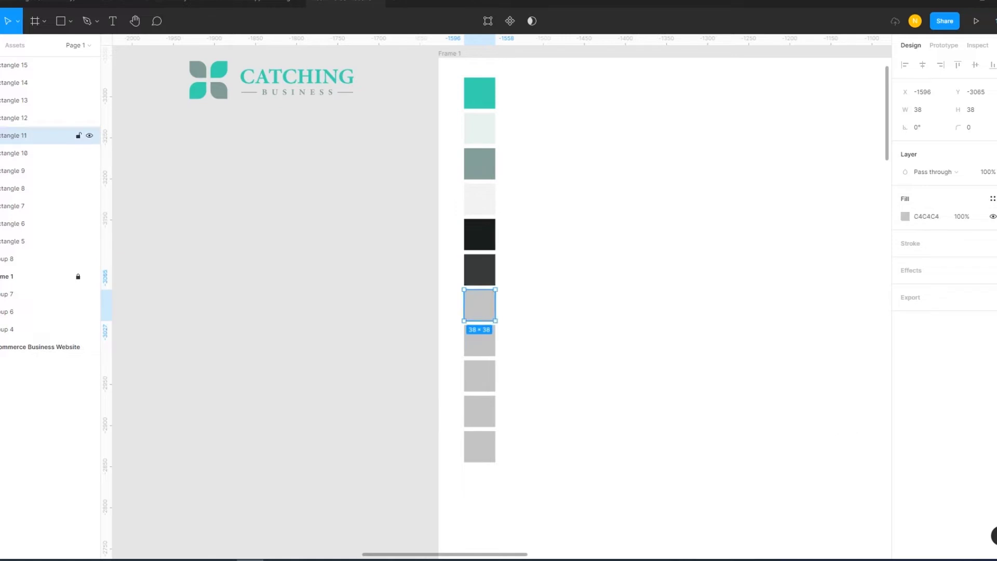
{"action": "left_click", "coordinate": [905, 216]}
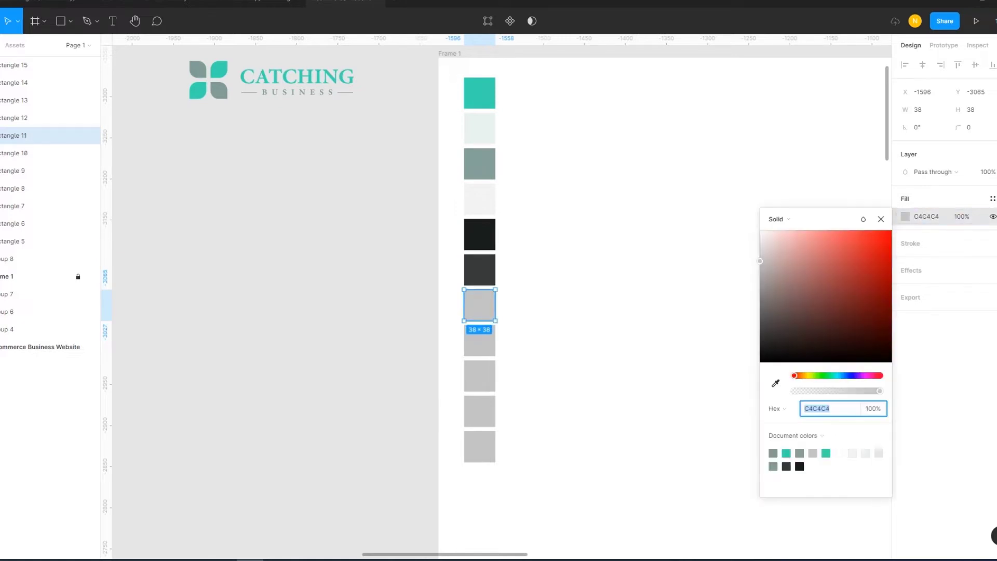
{"action": "left_click", "coordinate": [774, 383]}
{"action": "left_click", "coordinate": [839, 87]}
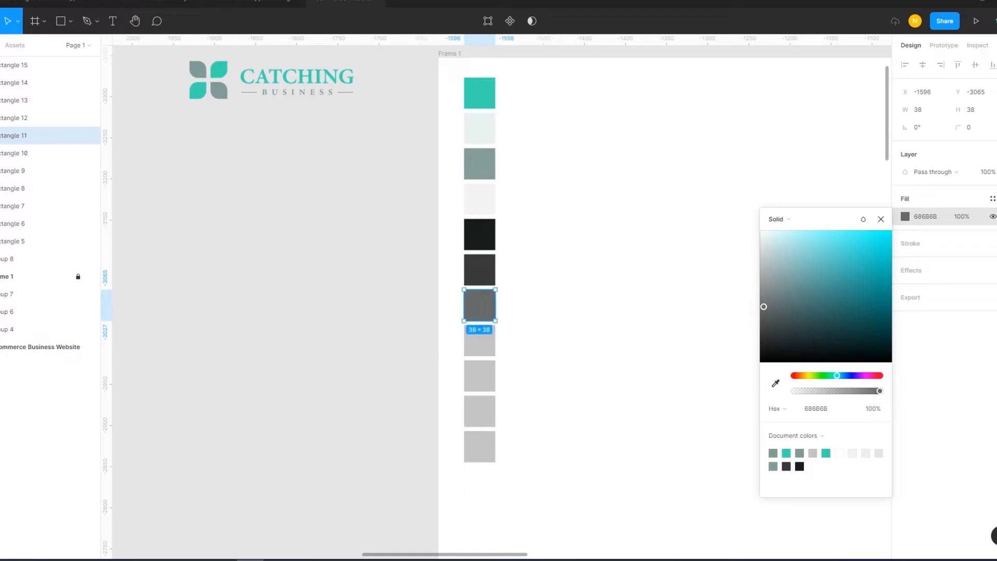
Set the eighth swatch's fill to grey 9F9F9F.
{"action": "left_click", "coordinate": [479, 340]}
{"action": "left_click", "coordinate": [905, 216]}
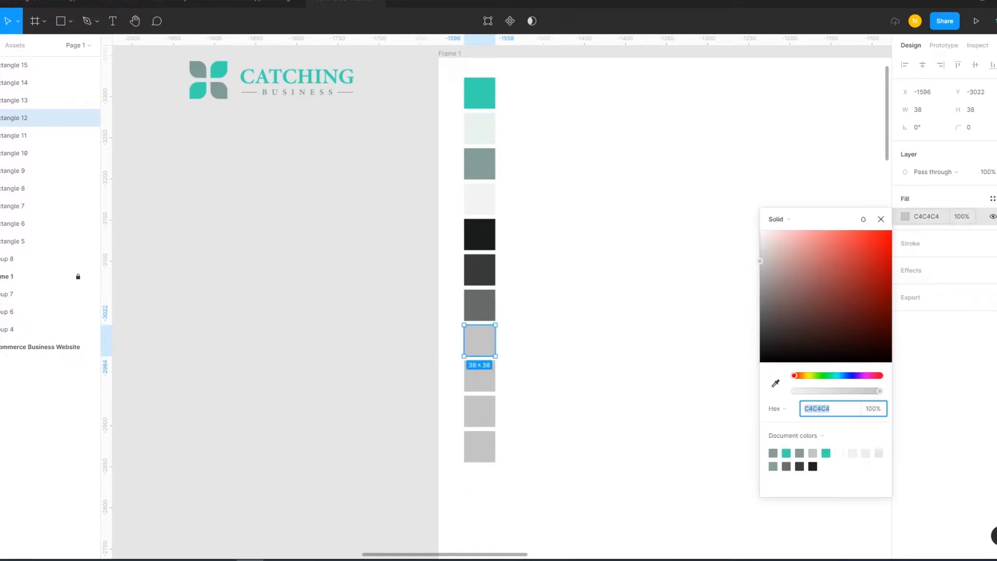
{"action": "left_click", "coordinate": [775, 383]}
{"action": "left_click", "coordinate": [838, 87]}
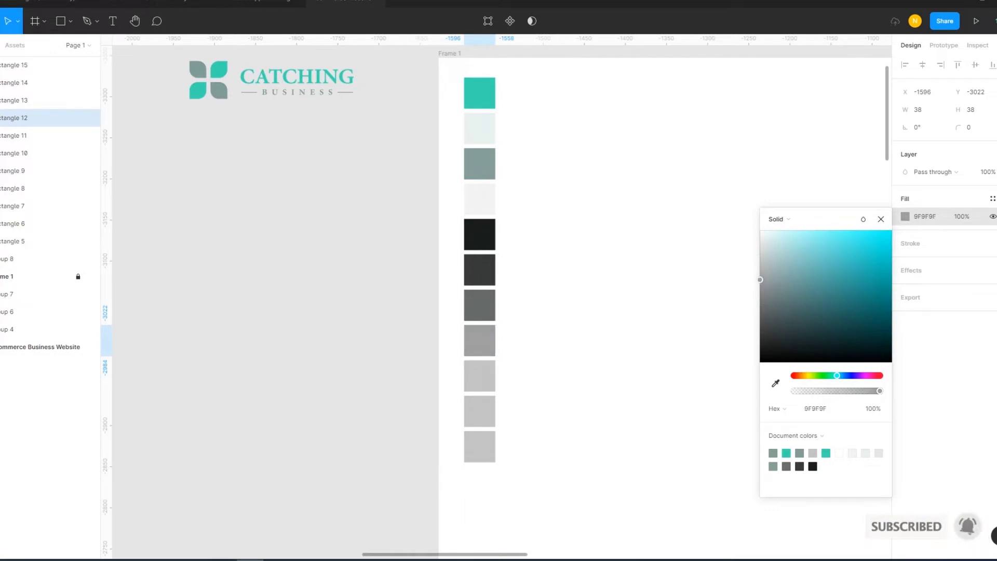
{"action": "type", "text": "9F9F9F"}
{"action": "key", "text": "Return"}
{"action": "left_click_drag", "start_coordinate": [759, 279], "coordinate": [761, 281]}
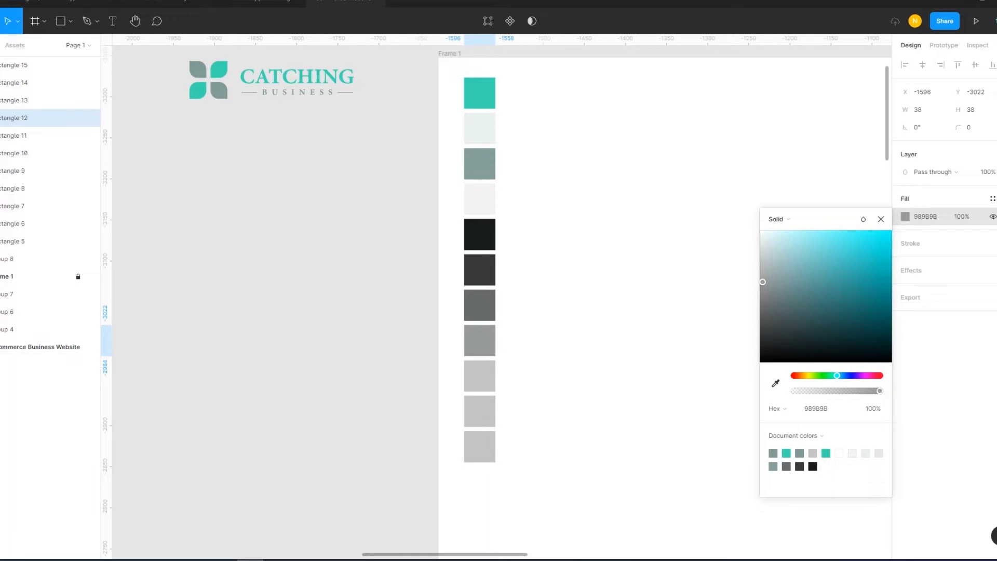
Set the ninth swatch's fill to the lighter grey B9BDBD.
{"action": "left_click", "coordinate": [881, 219]}
{"action": "left_click", "coordinate": [479, 375]}
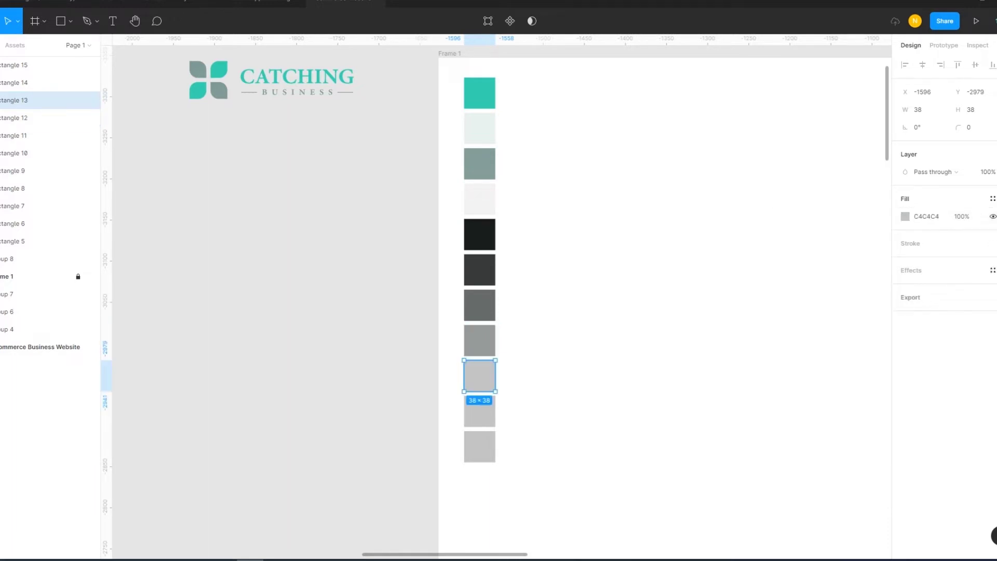
{"action": "left_click", "coordinate": [905, 215]}
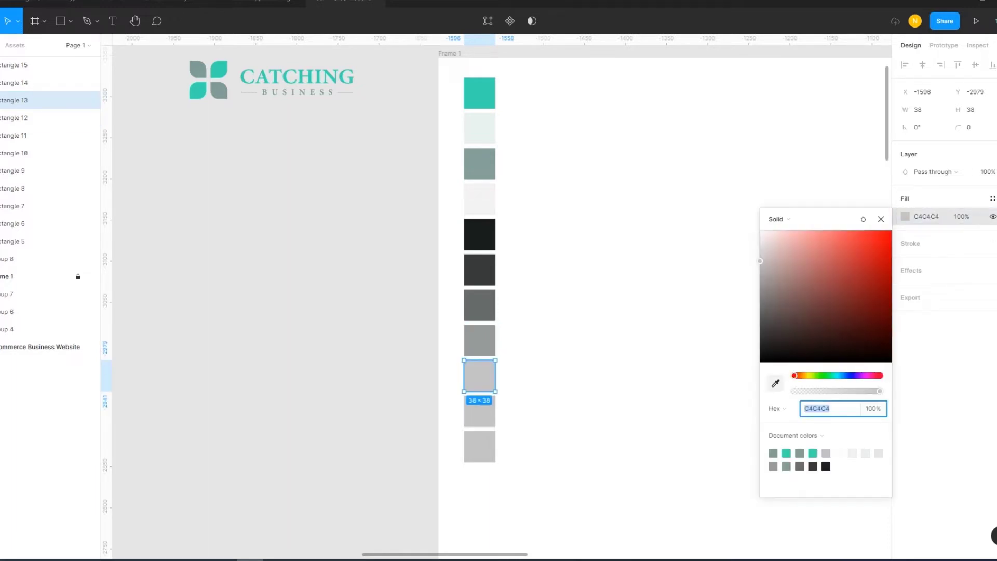
{"action": "left_click", "coordinate": [775, 383]}
{"action": "left_click", "coordinate": [480, 340]}
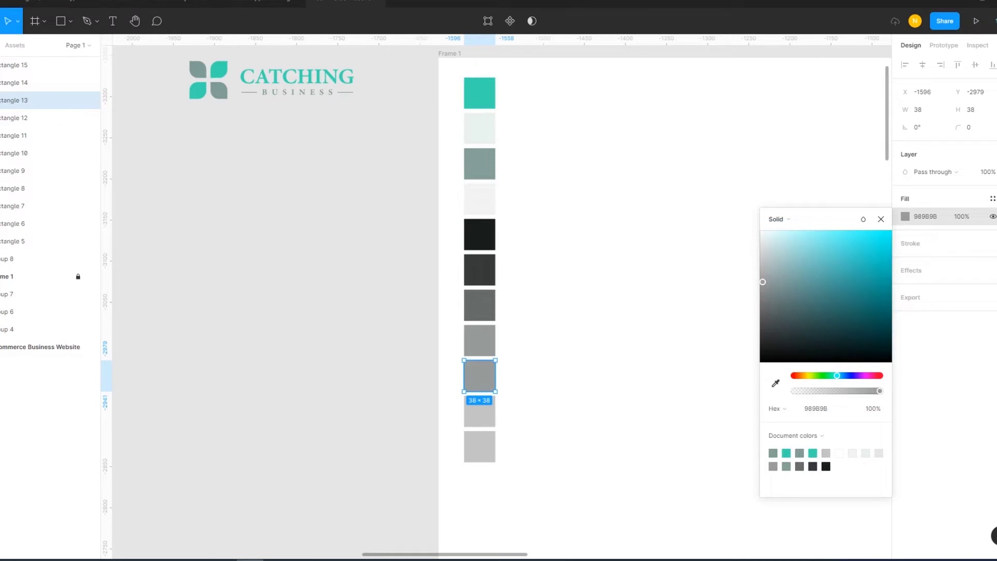
{"action": "type", "text": "B9BDBD"}
{"action": "key", "text": "Return"}
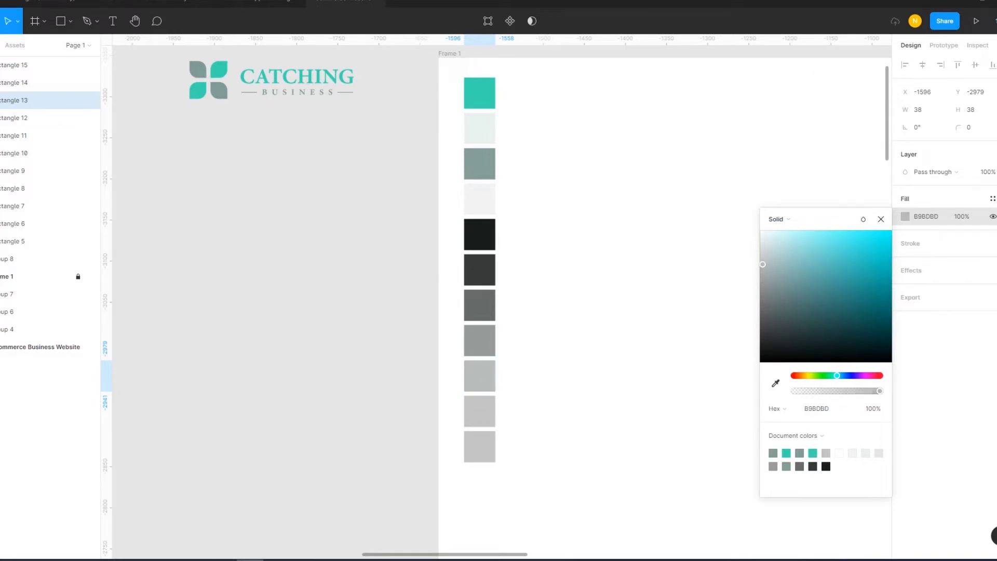
Sample the ninth swatch's grey into the tenth swatch and lighten it to pale grey.
{"action": "left_click", "coordinate": [479, 411]}
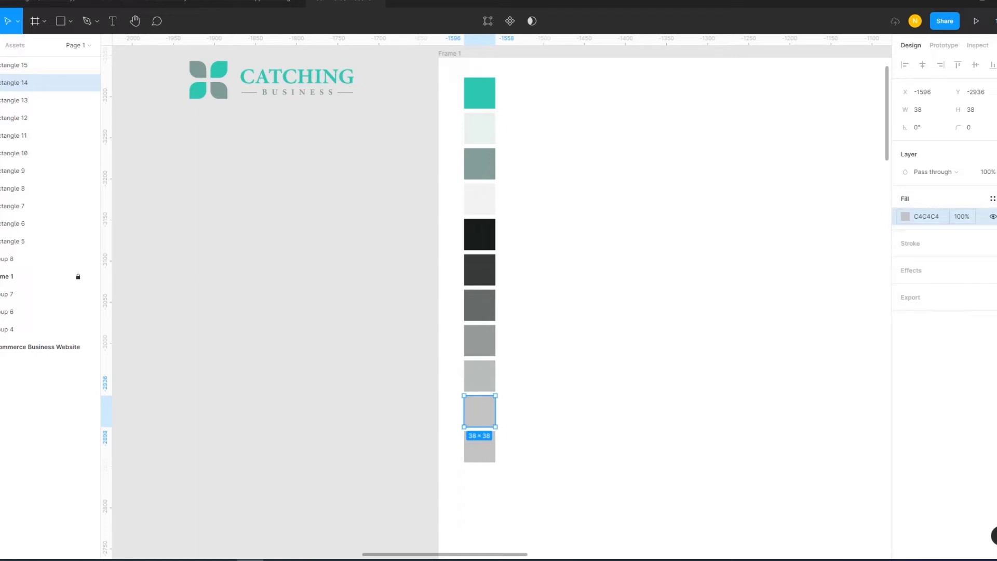
{"action": "left_click", "coordinate": [904, 216]}
{"action": "left_click", "coordinate": [775, 383]}
{"action": "left_click", "coordinate": [479, 376]}
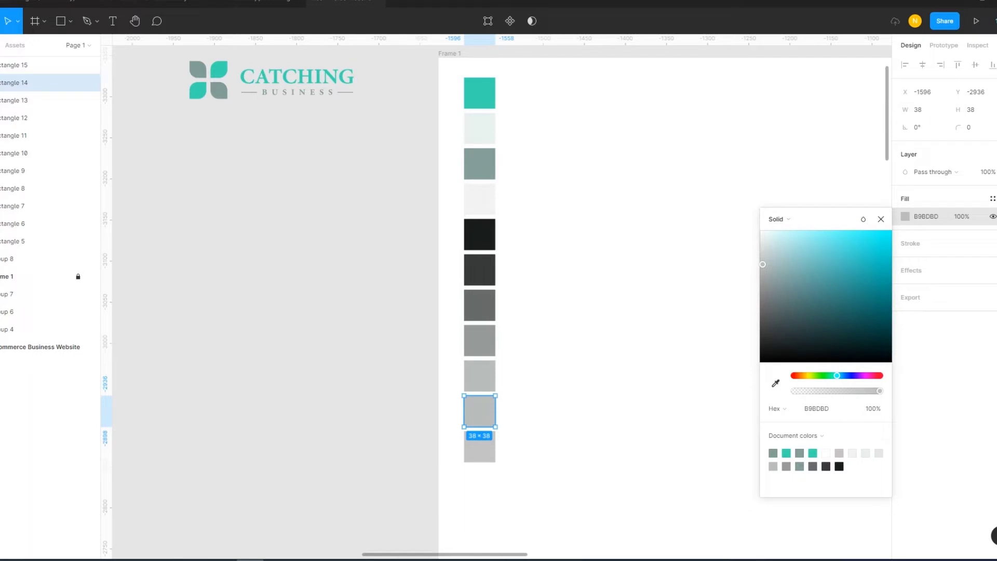
{"action": "left_click_drag", "start_coordinate": [763, 264], "coordinate": [762, 244]}
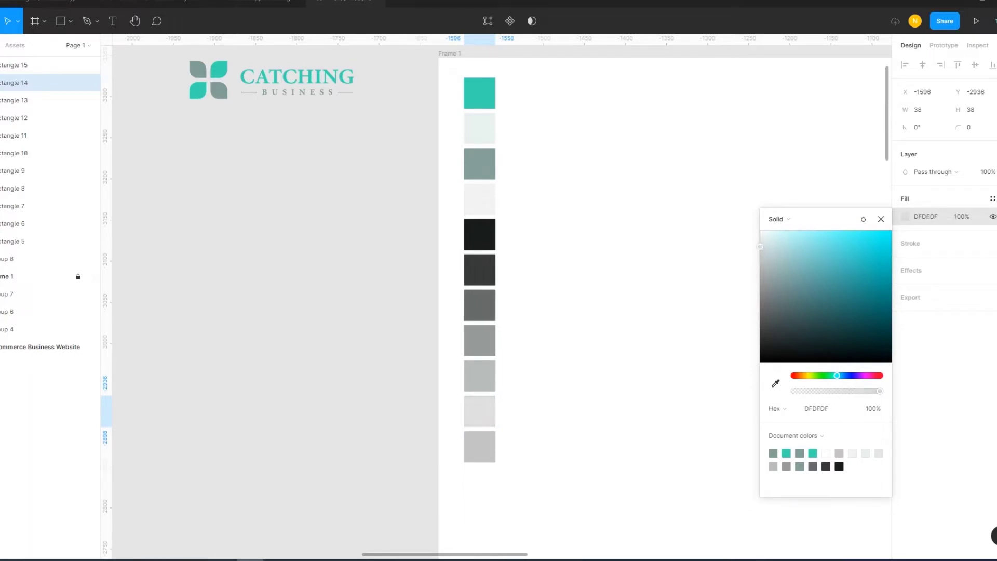
{"action": "left_click_drag", "start_coordinate": [762, 244], "coordinate": [761, 244]}
Sample the tenth swatch's grey into the bottom swatch and lighten it further.
{"action": "left_click", "coordinate": [479, 447]}
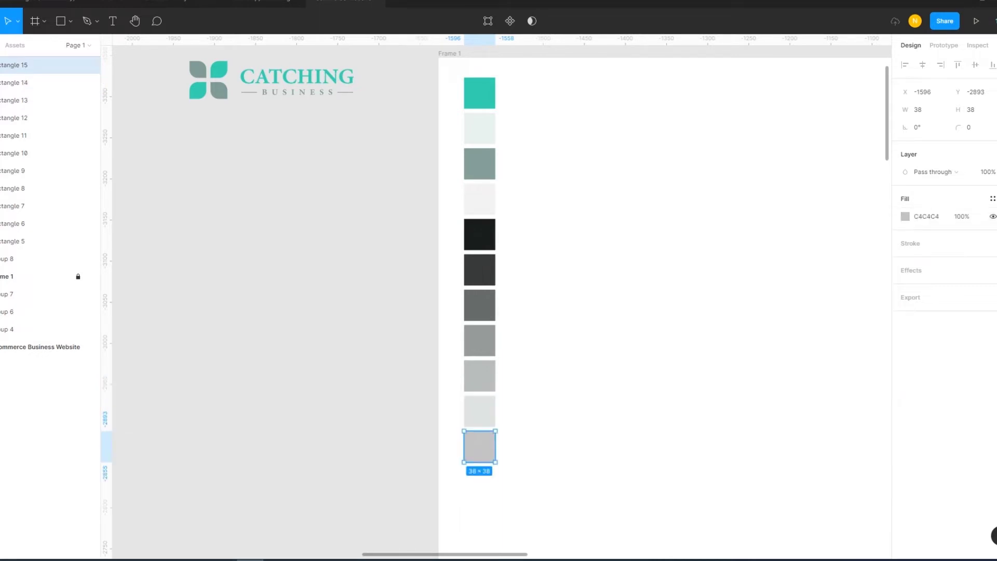
{"action": "left_click", "coordinate": [905, 216]}
{"action": "left_click", "coordinate": [775, 383]}
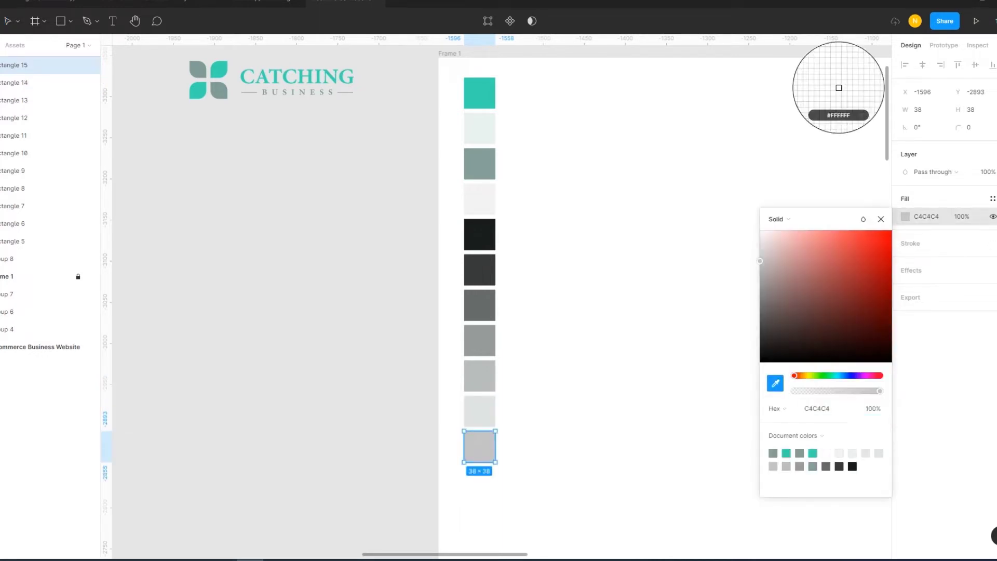
{"action": "left_click", "coordinate": [479, 410]}
{"action": "left_click_drag", "start_coordinate": [761, 244], "coordinate": [761, 235]}
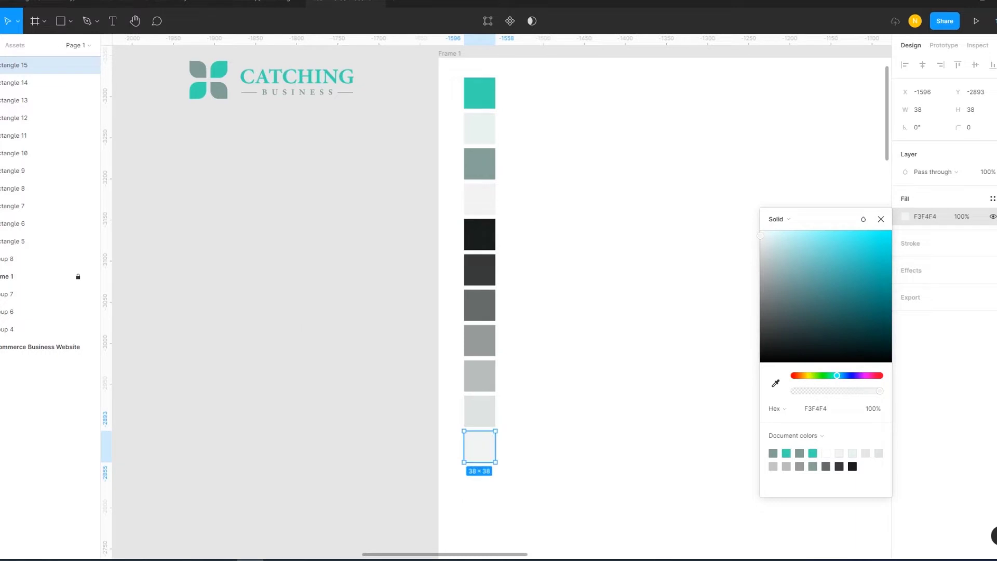
{"action": "key", "text": "Escape"}
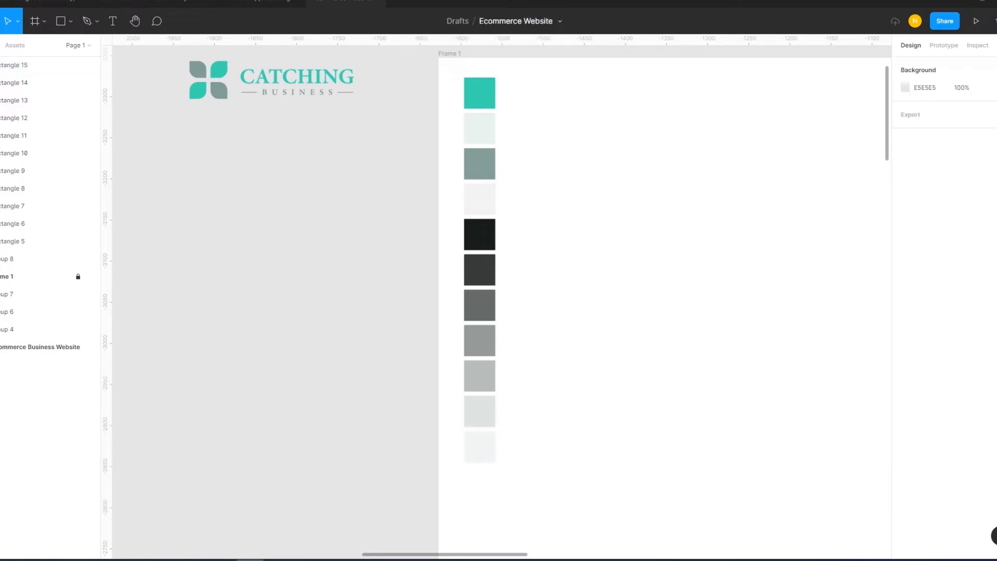
Settle the second-to-last swatch on a pale, near-white grey.
{"action": "left_click", "coordinate": [21, 82]}
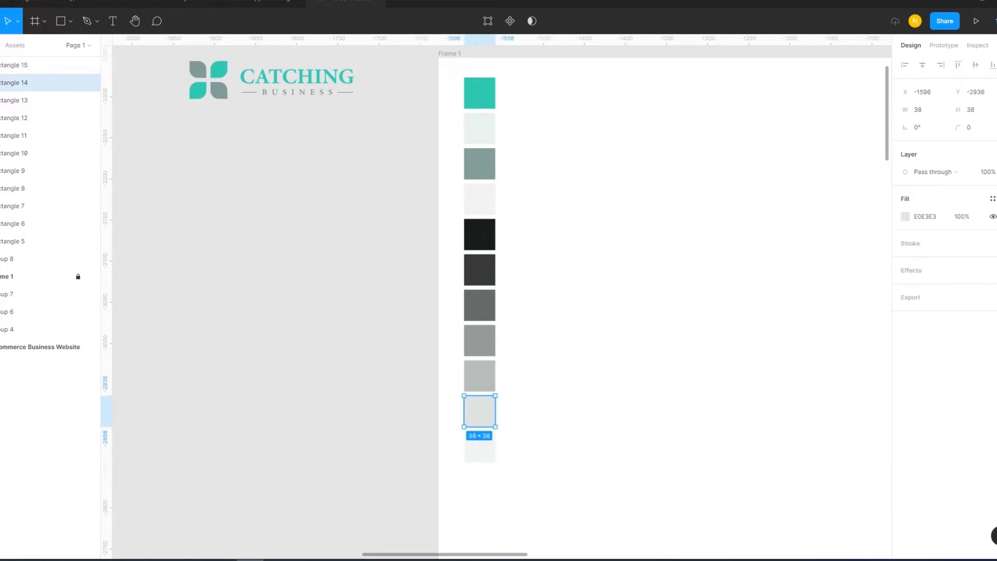
{"action": "left_click", "coordinate": [905, 216]}
{"action": "left_click", "coordinate": [775, 383]}
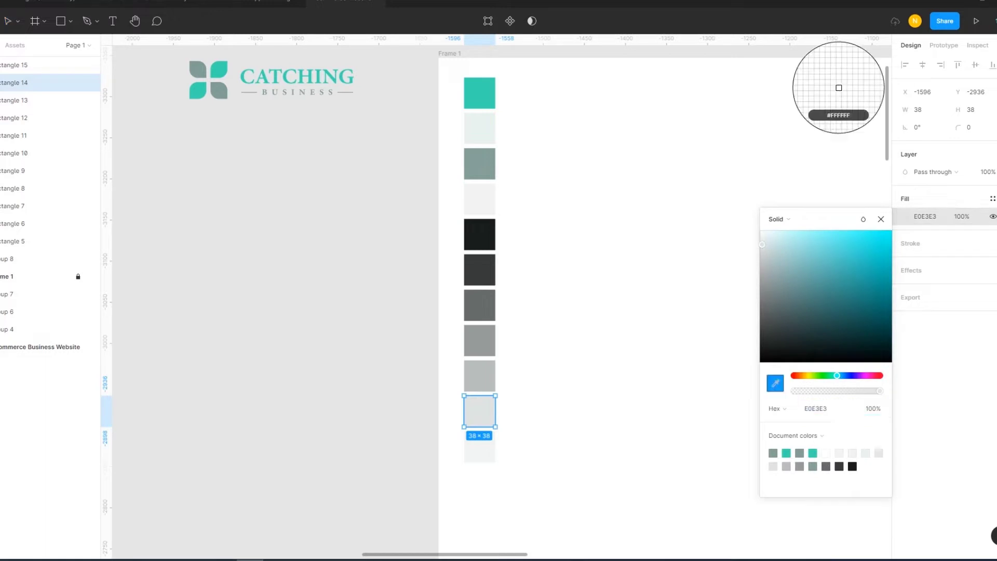
{"action": "left_click", "coordinate": [836, 87]}
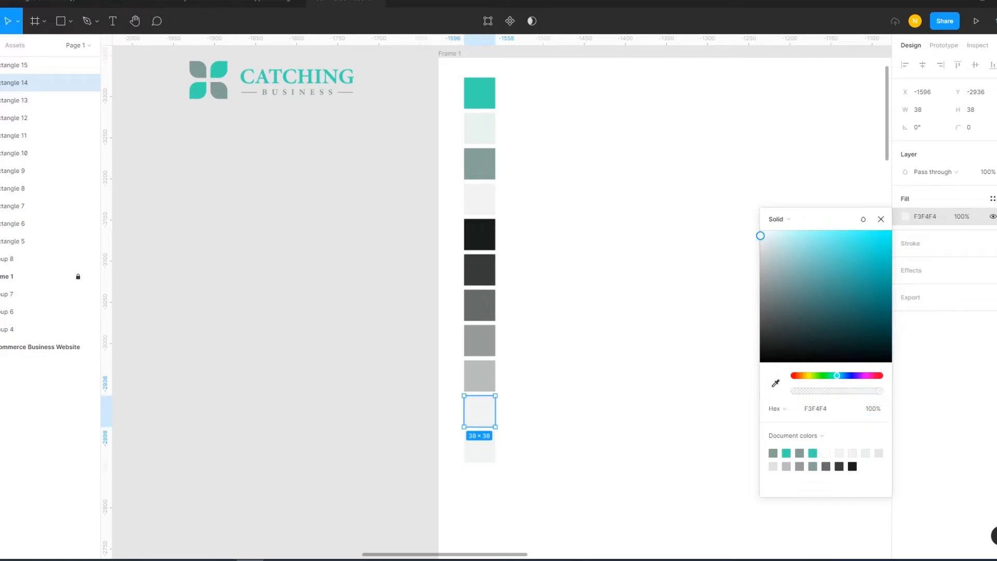
{"action": "left_click", "coordinate": [759, 235]}
{"action": "left_click_drag", "start_coordinate": [759, 234], "coordinate": [759, 242]}
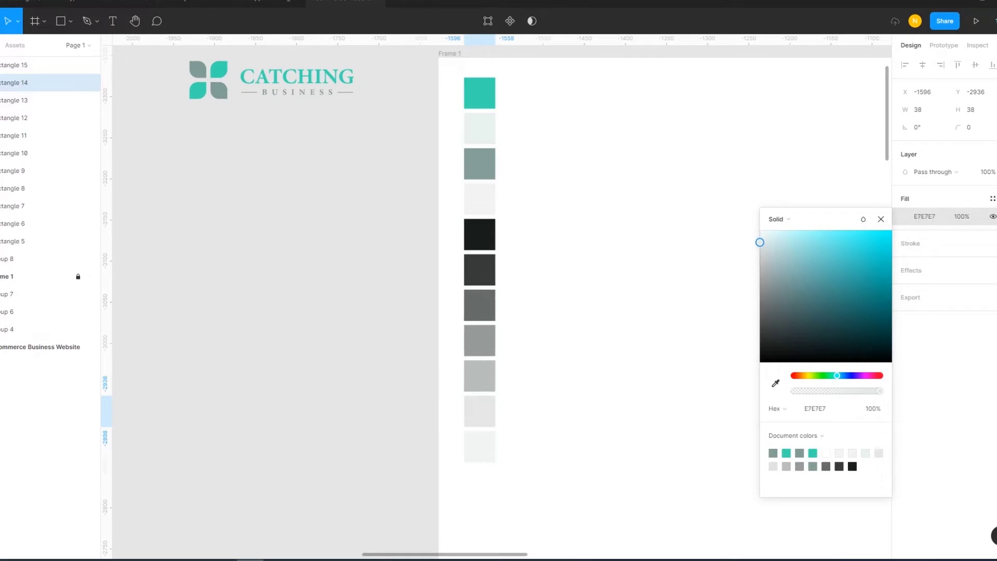
{"action": "key", "text": "Escape"}
{"action": "key", "text": "Escape"}
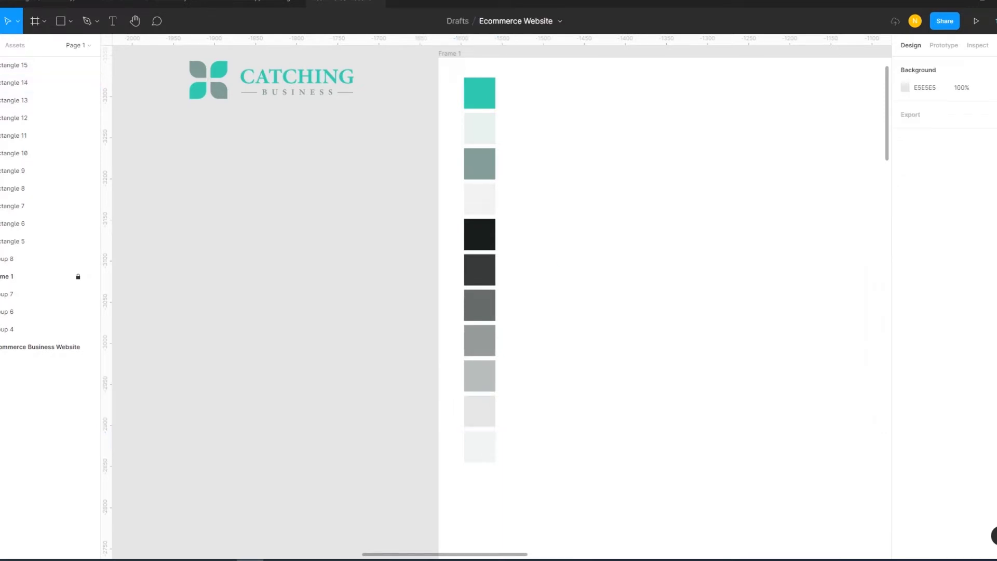
Marquee-select all eleven swatches and drag the column down to align with the logo.
{"action": "scroll", "coordinate": [497, 305], "scroll_direction": "up", "scroll_amount": 1}
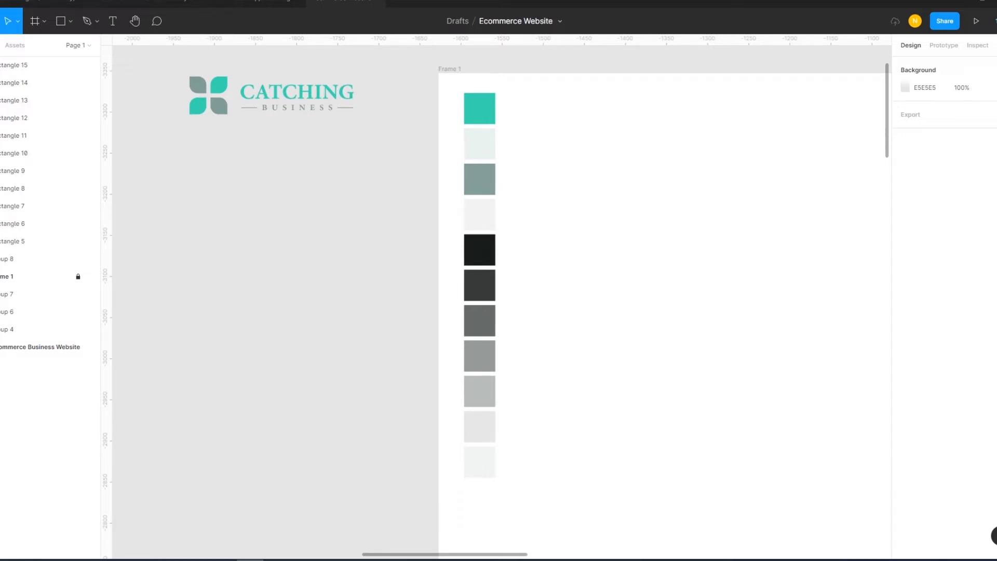
{"action": "key", "text": "t"}
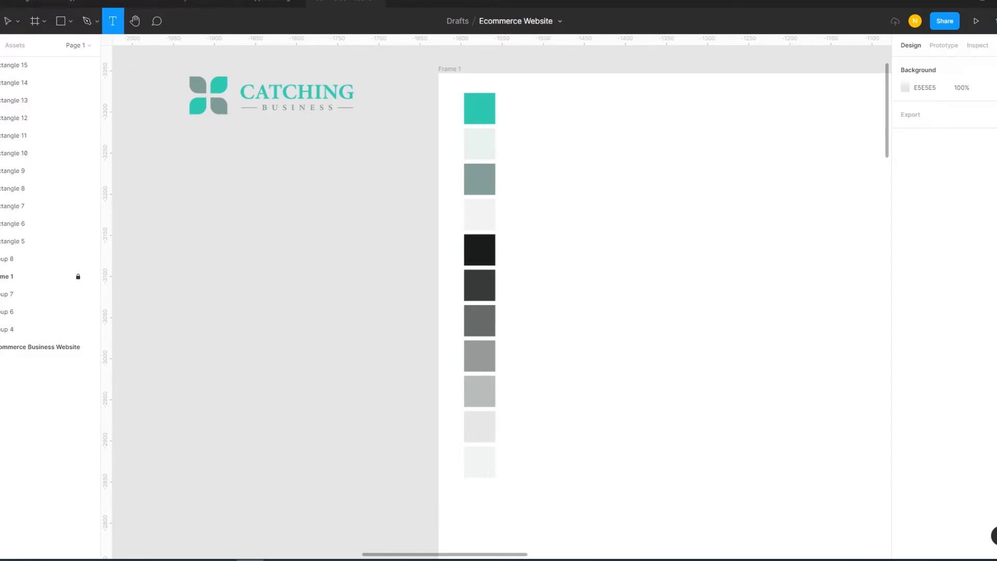
{"action": "left_click", "coordinate": [17, 21]}
{"action": "left_click", "coordinate": [31, 47]}
{"action": "key", "text": "Escape"}
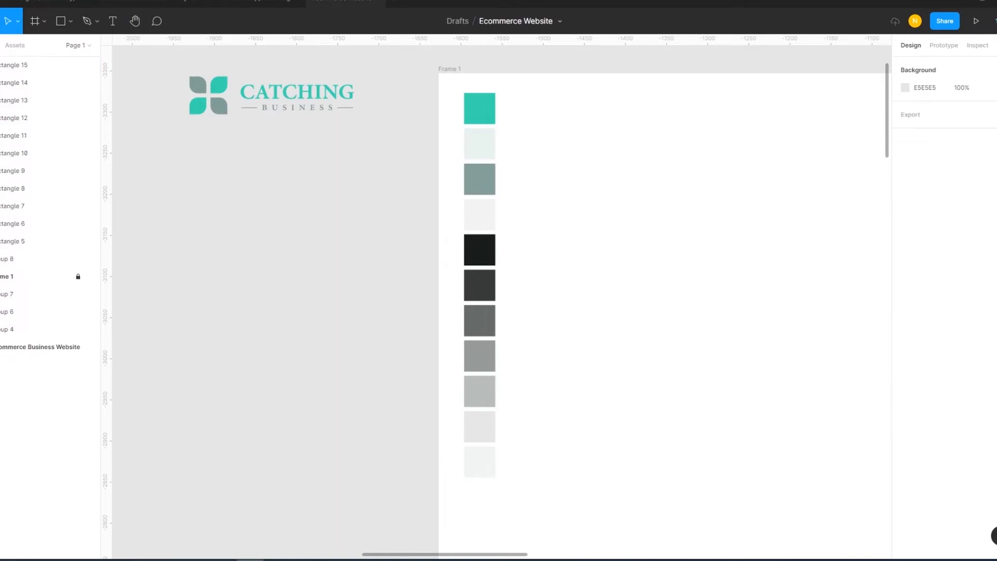
{"action": "left_click_drag", "start_coordinate": [447, 87], "coordinate": [571, 493]}
{"action": "left_click_drag", "start_coordinate": [479, 249], "coordinate": [476, 270]}
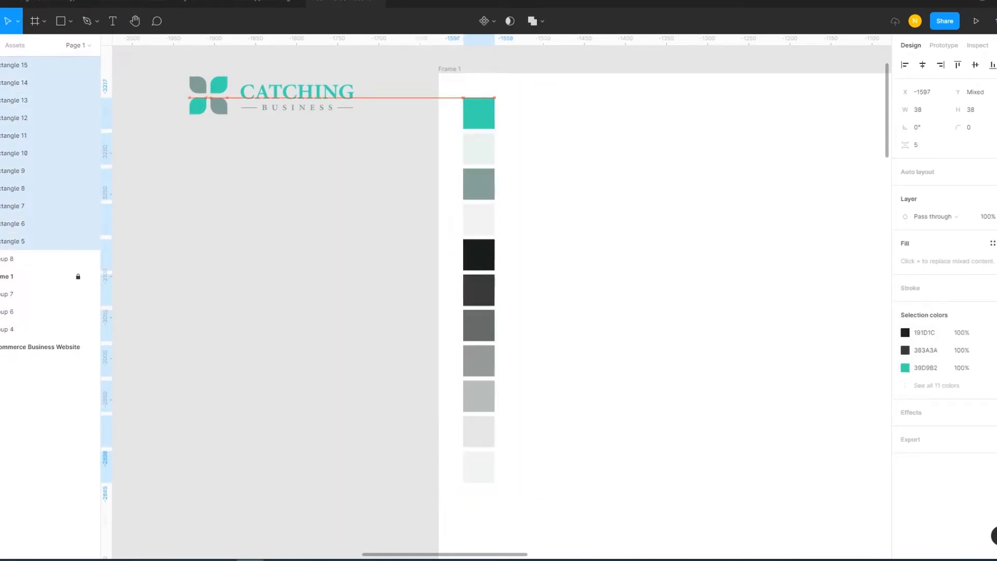
{"action": "key", "text": "Escape"}
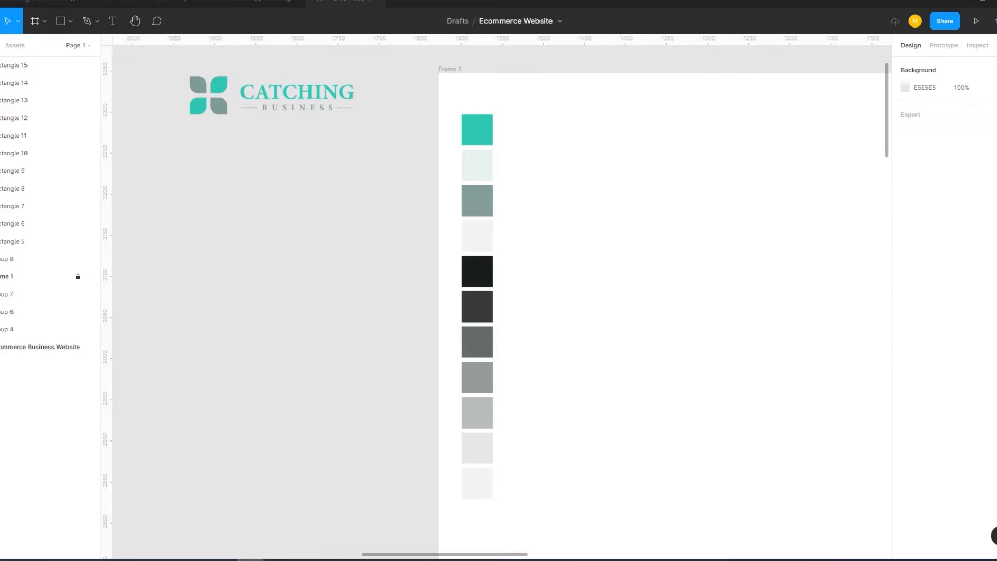
{"action": "key", "text": "t"}
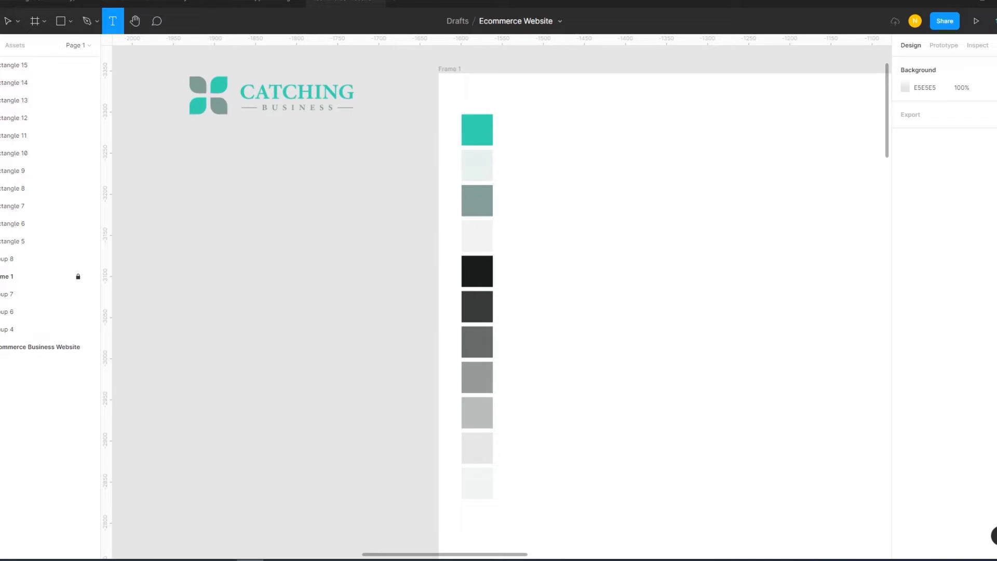
Add a 'PRIMARY COLor' label beside the teal swatch with 0% letter spacing and title case.
{"action": "left_click", "coordinate": [522, 135]}
{"action": "type", "text": "PRIMARY COLor"}
{"action": "key", "text": "Escape"}
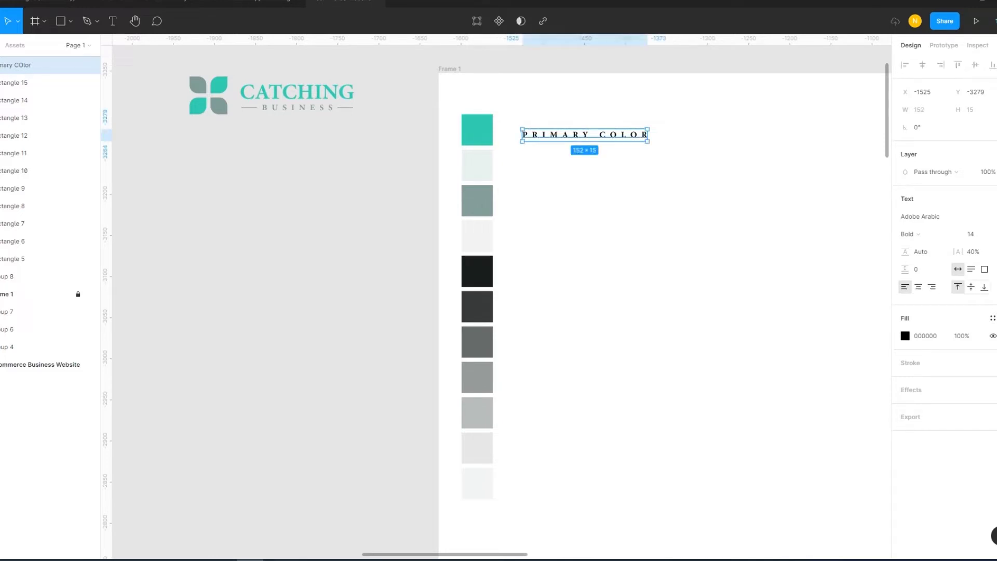
{"action": "left_click", "coordinate": [973, 251]}
{"action": "type", "text": "0"}
{"action": "key", "text": "Return"}
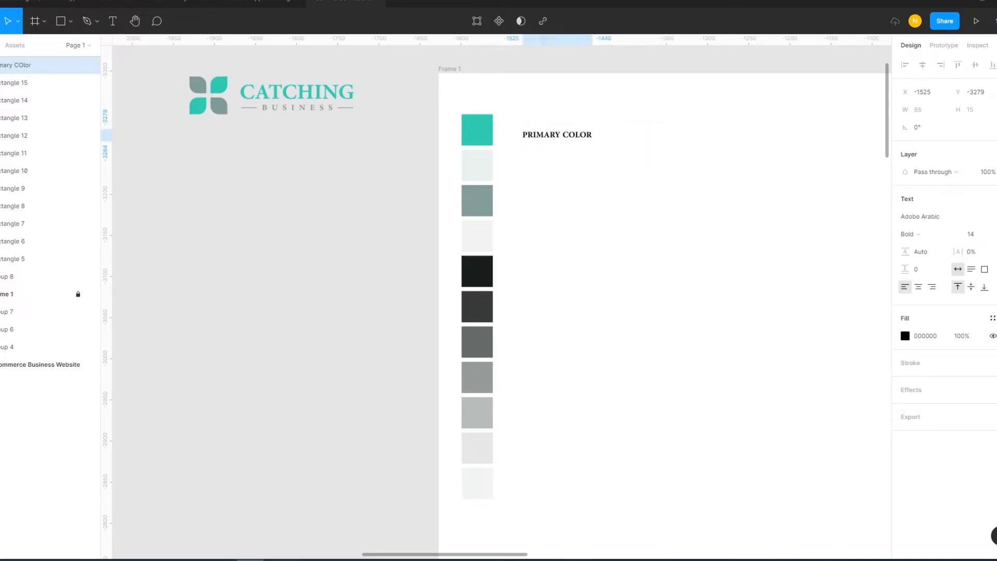
{"action": "left_click", "coordinate": [993, 287]}
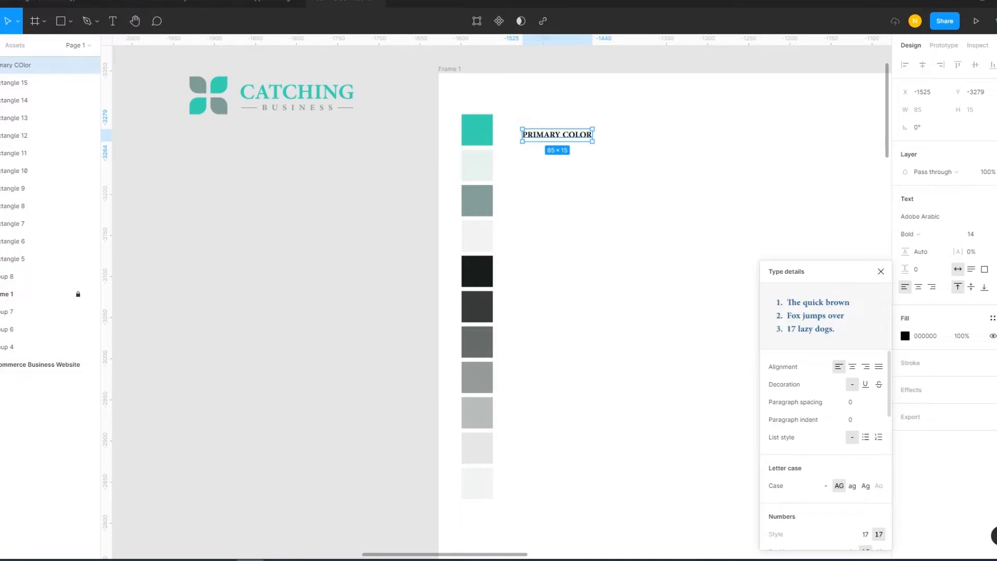
{"action": "left_click", "coordinate": [832, 486]}
{"action": "key", "text": "Escape"}
Fix the stray capital O, set the label to size 18, and drag a copy below it.
{"action": "double_click", "coordinate": [549, 134]}
{"action": "left_click", "coordinate": [560, 134]}
{"action": "left_click_drag", "start_coordinate": [560, 134], "coordinate": [566, 134]}
{"action": "type", "text": "olor"}
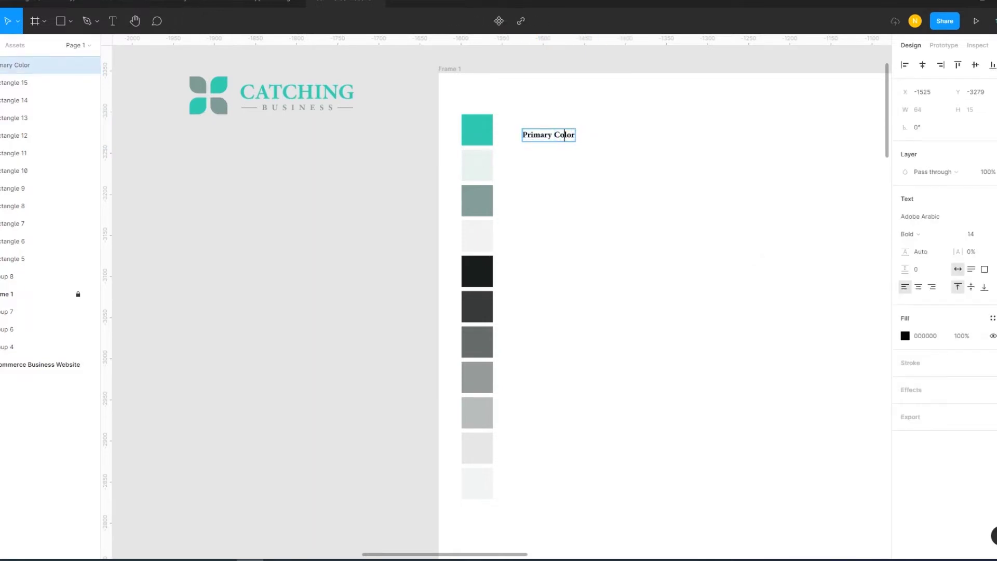
{"action": "key", "text": "Escape"}
{"action": "left_click_drag", "start_coordinate": [548, 134], "coordinate": [533, 132]}
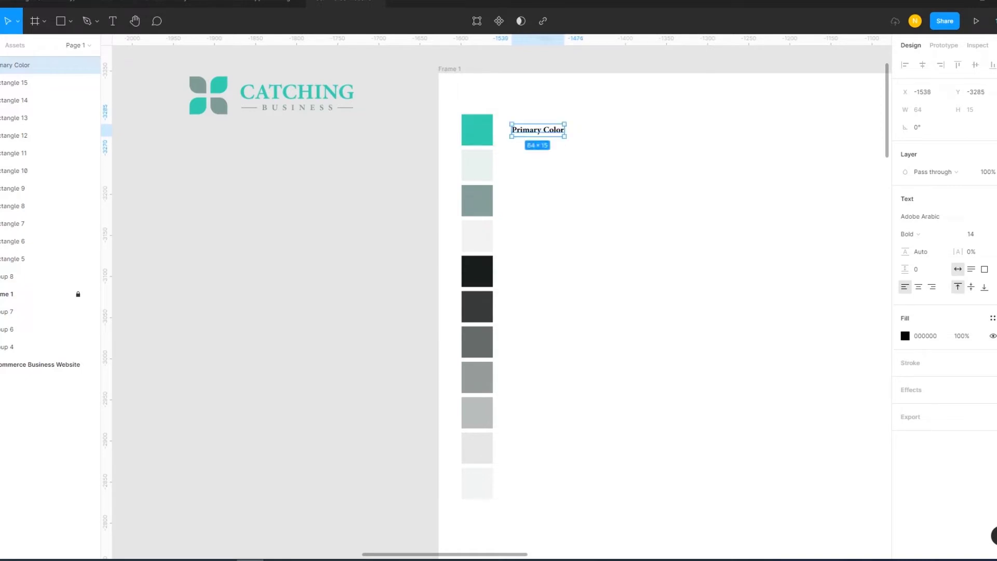
{"action": "left_click", "coordinate": [970, 233]}
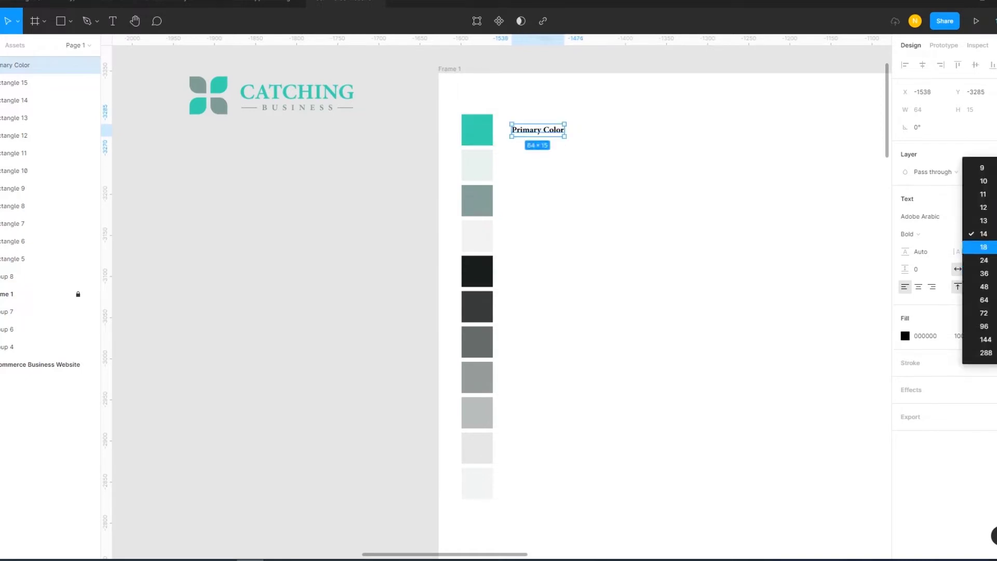
{"action": "left_click", "coordinate": [983, 246]}
{"action": "left_click_drag", "start_coordinate": [545, 132], "coordinate": [539, 165]}
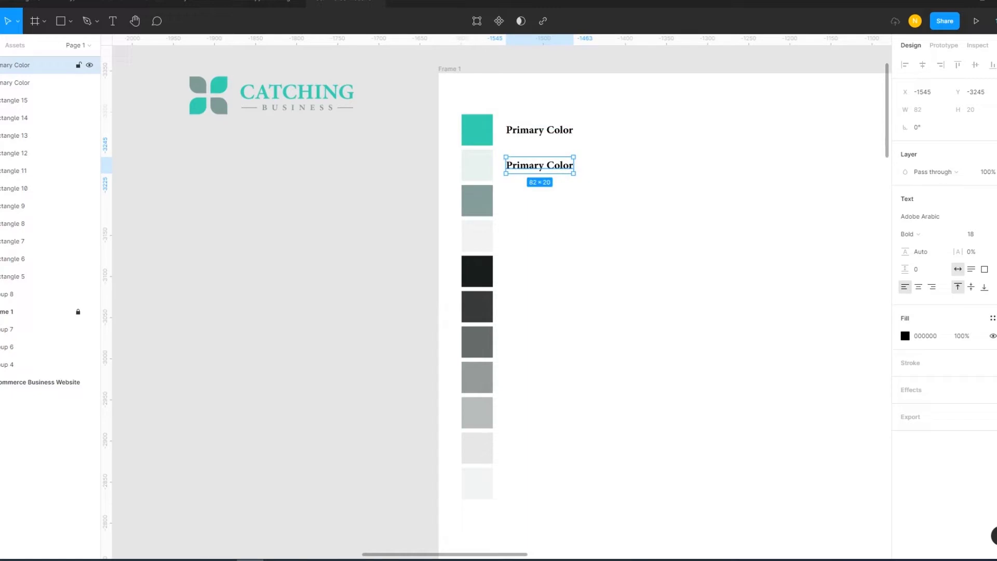
Rename the label copy to 'Secondary Color' and move it beside the grey third swatch.
{"action": "key", "text": "Return"}
{"action": "left_click", "coordinate": [543, 165]}
{"action": "double_click", "coordinate": [543, 165]}
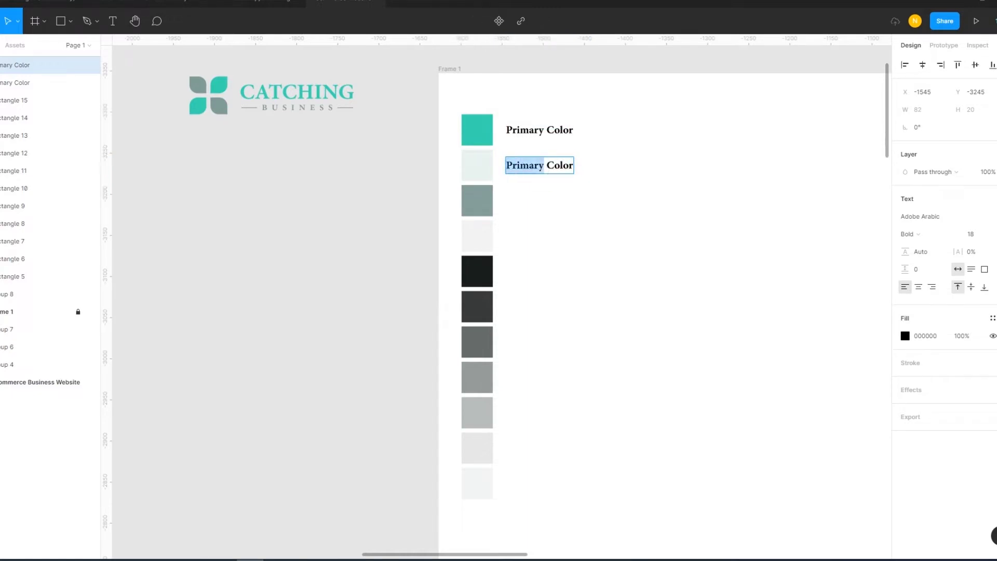
{"action": "type", "text": "Secondary"}
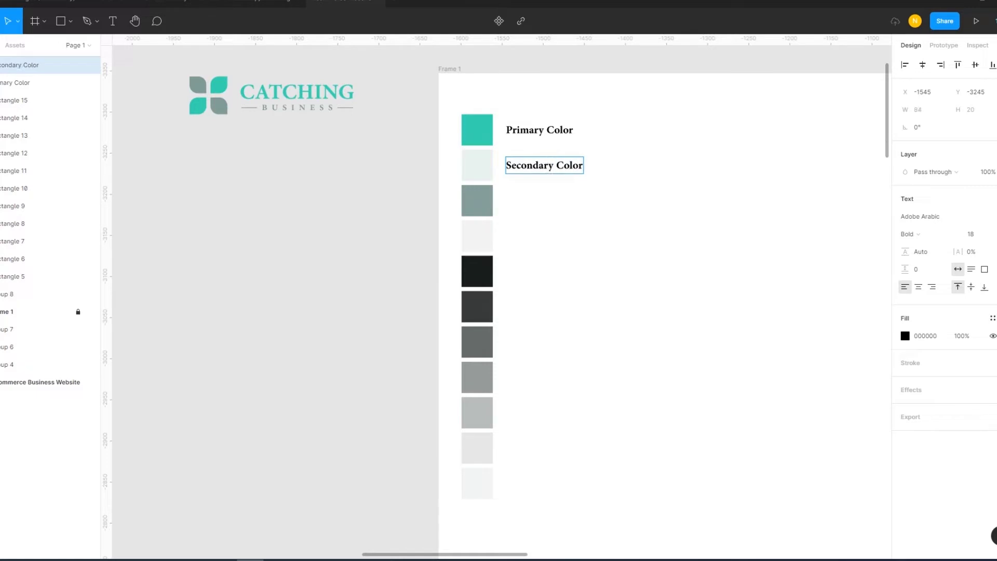
{"action": "key", "text": "Escape"}
{"action": "key", "text": "Escape"}
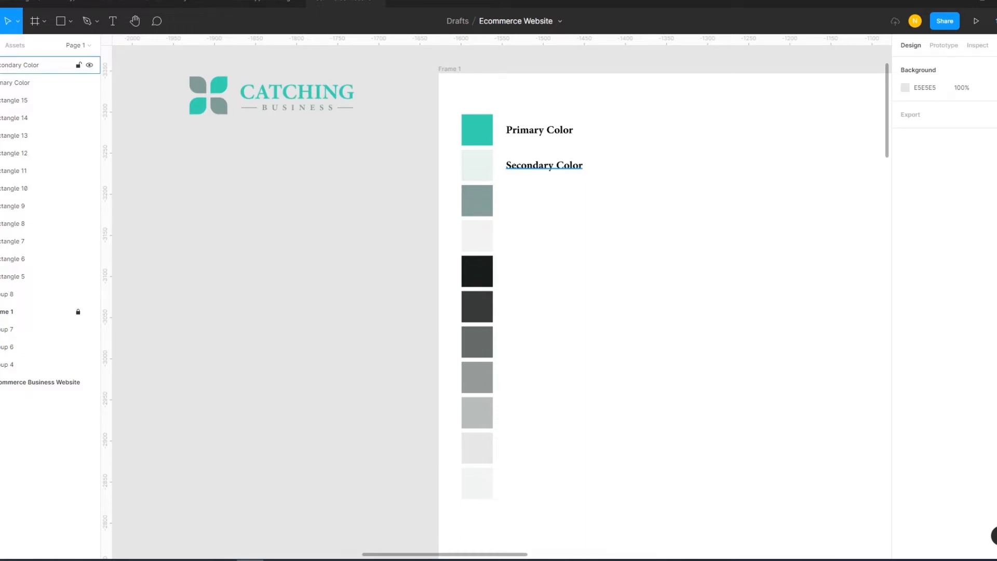
{"action": "double_click", "coordinate": [533, 166]}
{"action": "left_click", "coordinate": [533, 165]}
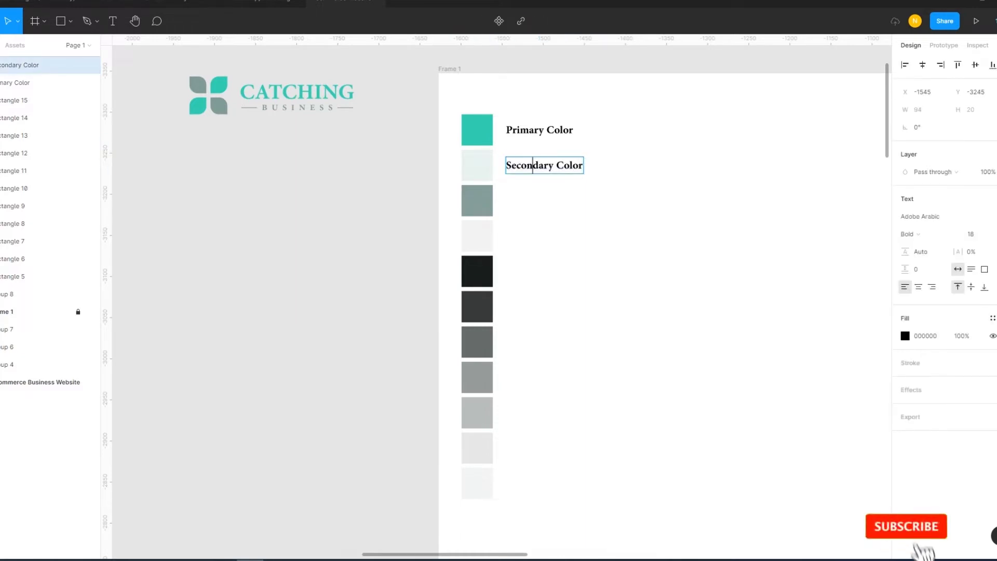
{"action": "key", "text": "Escape"}
{"action": "key", "text": "Escape"}
{"action": "left_click_drag", "start_coordinate": [532, 165], "coordinate": [532, 200]}
{"action": "key", "text": "Escape"}
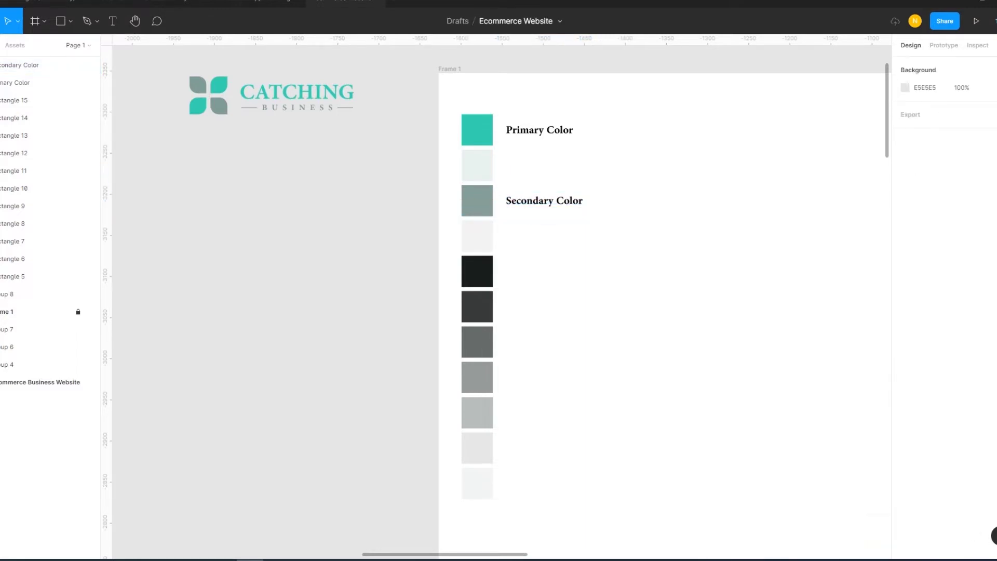
Add a 'Primary Color Shade' label by copying Primary Color and appending 'Shade'.
{"action": "left_click_drag", "start_coordinate": [539, 130], "coordinate": [540, 162]}
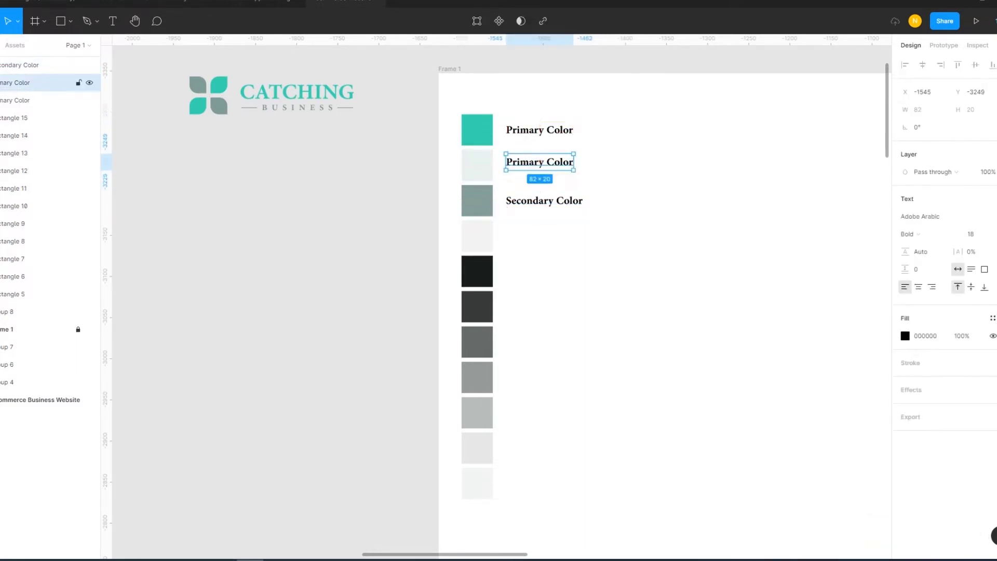
{"action": "key", "text": "Return"}
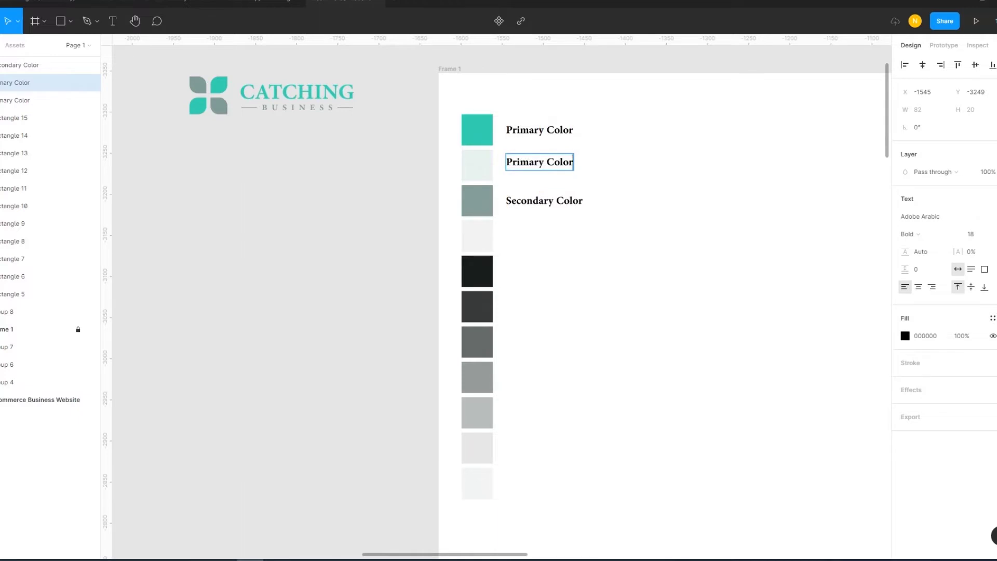
{"action": "type", "text": "Shade"}
{"action": "key", "text": "ctrl+Left"}
{"action": "key", "text": "ctrl+shift+Right"}
{"action": "key", "text": "Escape"}
{"action": "key", "text": "Escape"}
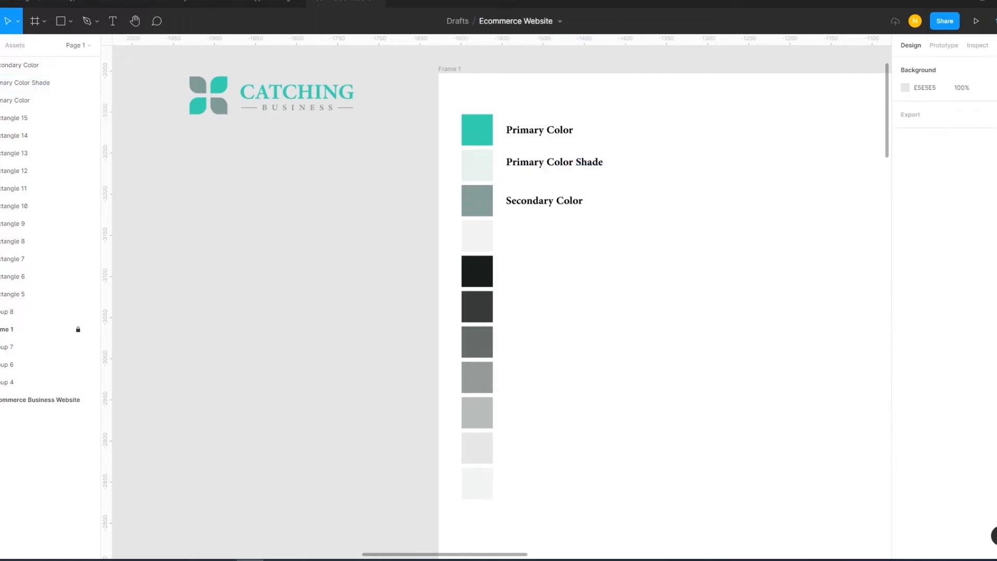
Duplicate Secondary Color lower down and append 'Shade' to make 'Secondary Color Shade'.
{"action": "left_click_drag", "start_coordinate": [544, 201], "coordinate": [539, 228]}
{"action": "key", "text": "ctrl+z"}
{"action": "key", "text": "ctrl+z"}
{"action": "key", "text": "ctrl+d"}
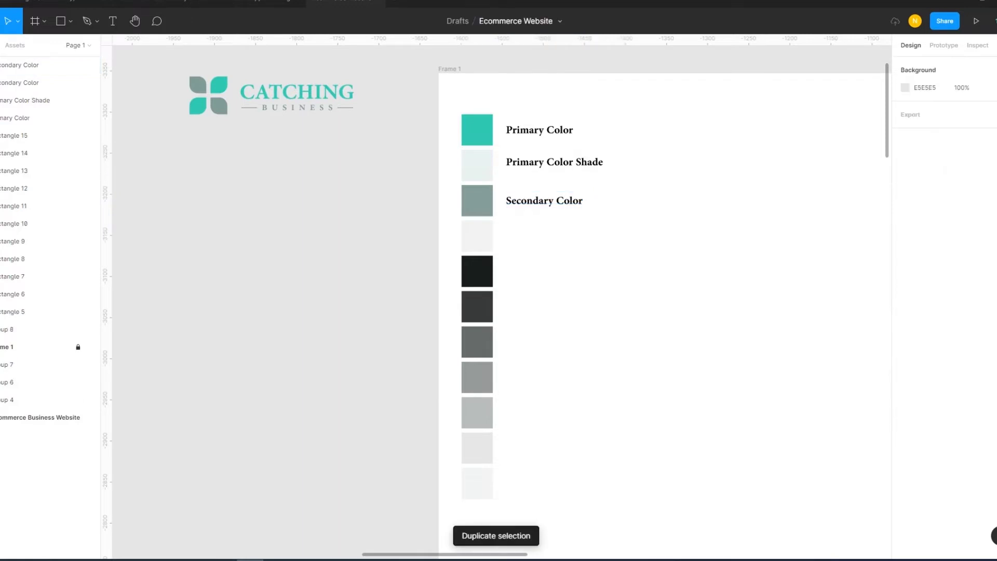
{"action": "left_click_drag", "start_coordinate": [544, 200], "coordinate": [544, 236]}
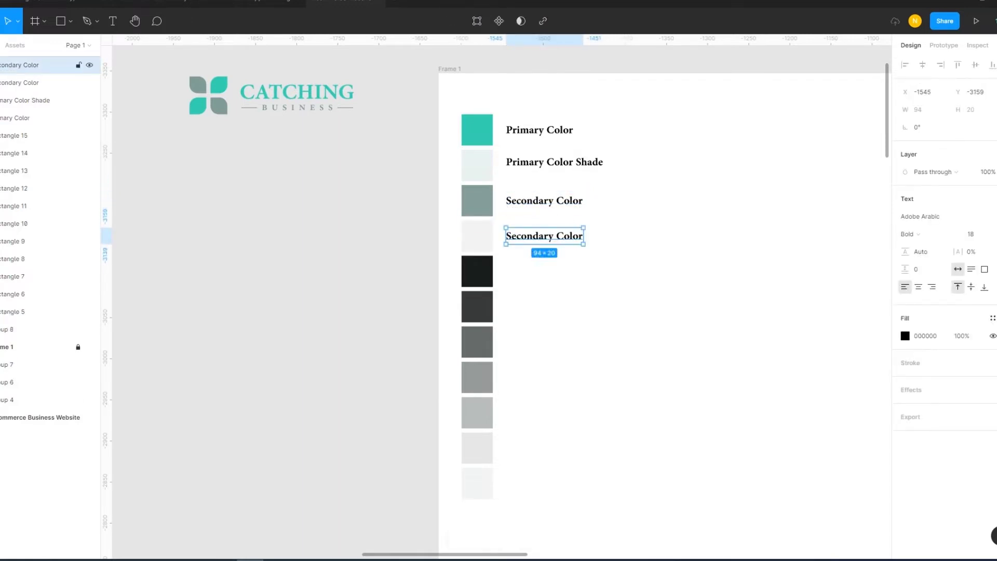
{"action": "key", "text": "Return"}
{"action": "key", "text": "Right"}
{"action": "type", "text": "Shade"}
{"action": "key", "text": "Escape"}
{"action": "key", "text": "Escape"}
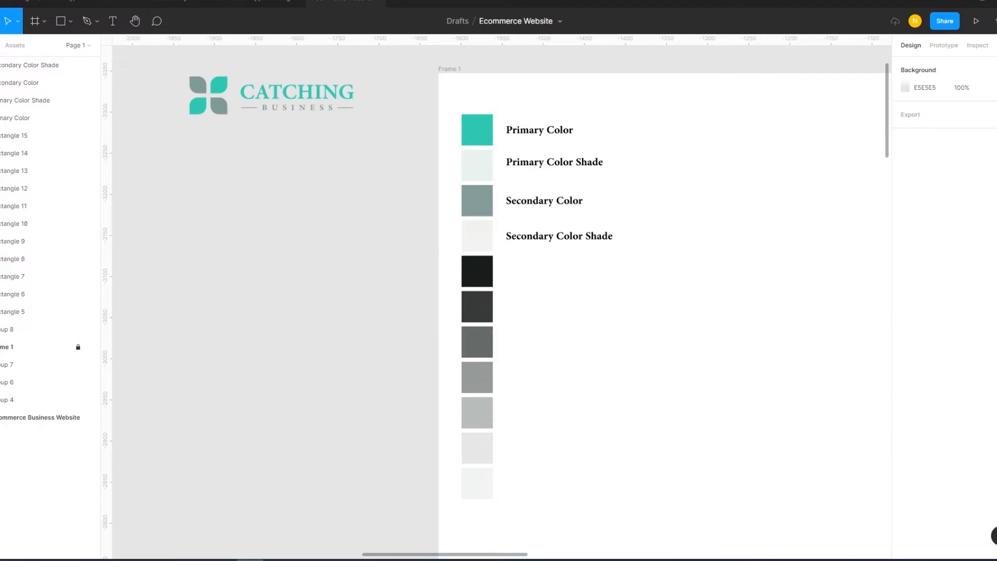
{"action": "left_click_drag", "start_coordinate": [514, 109], "coordinate": [648, 288]}
Distribute the four colour labels with even vertical spacing.
{"action": "left_click", "coordinate": [992, 65]}
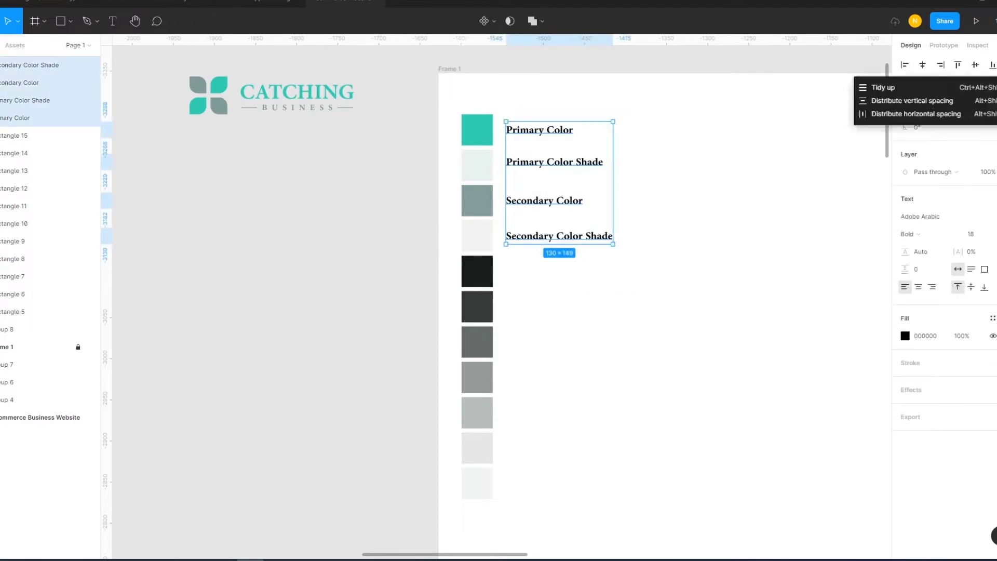
{"action": "left_click", "coordinate": [883, 98]}
{"action": "key", "text": "Escape"}
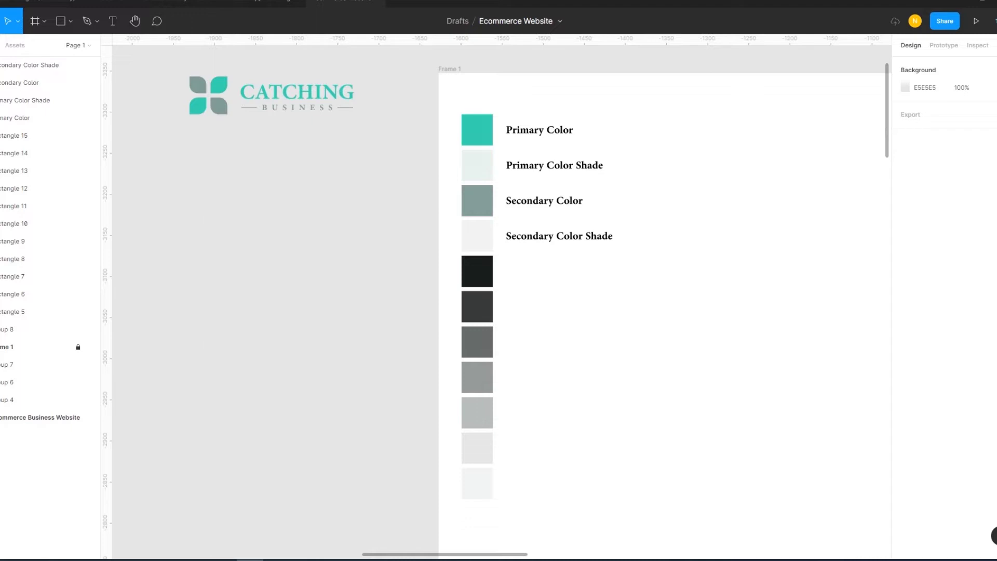
Move the swatch column and labels down-right, then align the logo above them.
{"action": "left_click_drag", "start_coordinate": [445, 111], "coordinate": [616, 512]}
{"action": "mouse_move", "coordinate": [476, 270]}
{"action": "left_mouse_down"}
{"action": "mouse_move", "coordinate": [489, 331]}
{"action": "mouse_move", "coordinate": [514, 350]}
{"action": "left_mouse_up"}
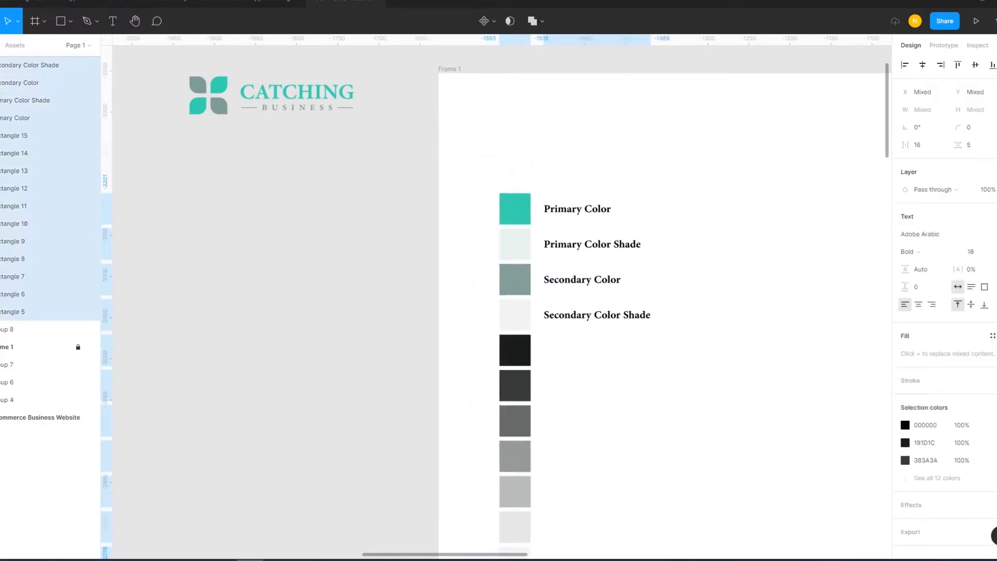
{"action": "mouse_move", "coordinate": [207, 95]}
{"action": "left_mouse_down"}
{"action": "mouse_move", "coordinate": [392, 105]}
{"action": "mouse_move", "coordinate": [517, 128]}
{"action": "left_mouse_up"}
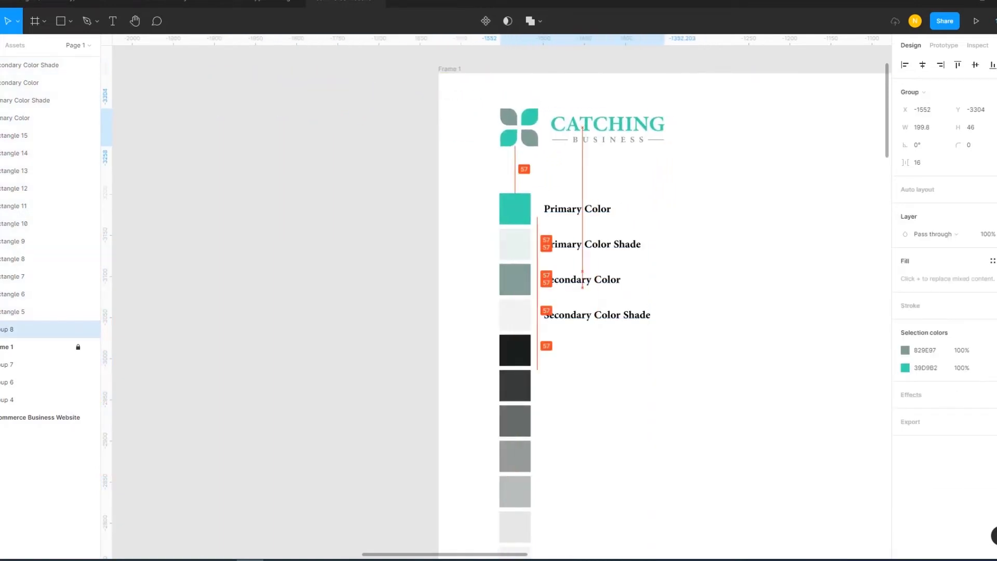
{"action": "key", "text": "Escape"}
{"action": "scroll", "coordinate": [520, 301], "scroll_direction": "down", "scroll_amount": 3}
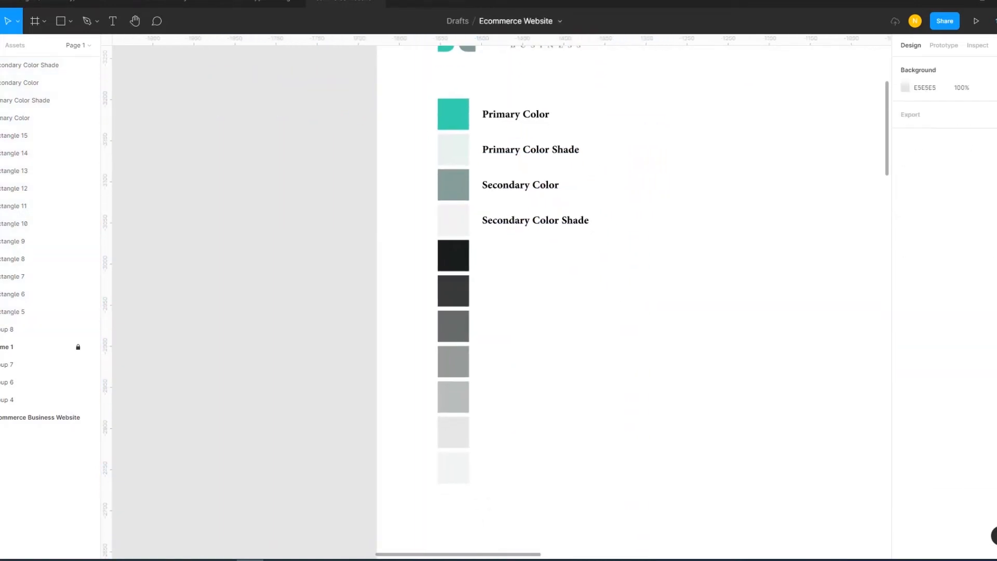
Add a Gray-1 label beside the first gray swatch, align it, and duplicate it down the column.
{"action": "key", "text": "t"}
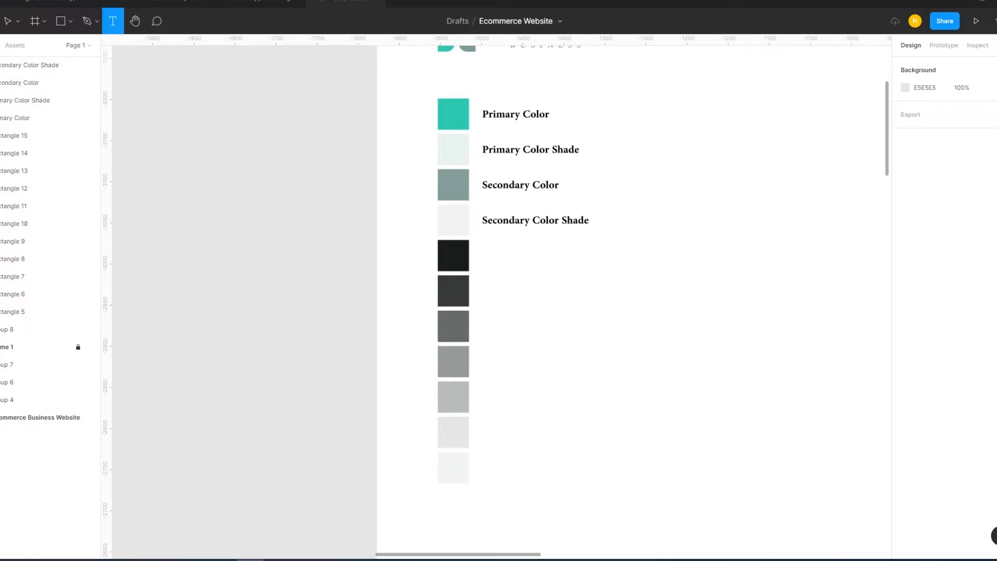
{"action": "left_click", "coordinate": [488, 256]}
{"action": "type", "text": "Gray-1"}
{"action": "key", "text": "Escape"}
{"action": "key", "text": "Escape"}
{"action": "mouse_move", "coordinate": [503, 260]}
{"action": "left_mouse_down"}
{"action": "mouse_move", "coordinate": [497, 252]}
{"action": "mouse_move", "coordinate": [499, 287]}
{"action": "left_mouse_up"}
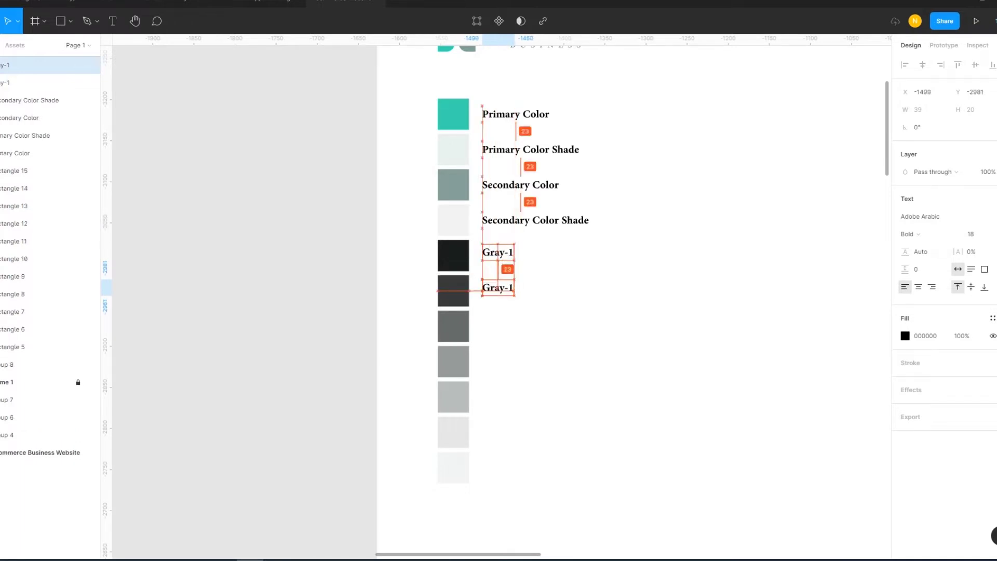
{"action": "left_click_drag", "start_coordinate": [500, 287], "coordinate": [498, 287]}
{"action": "key", "text": "ctrl+d"}
{"action": "key", "text": "ctrl+d"}
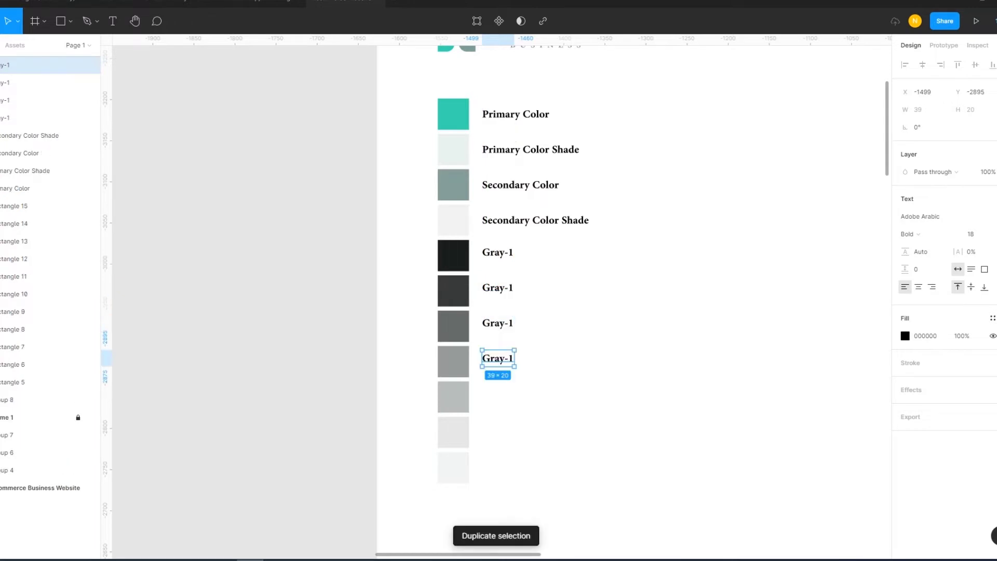
{"action": "key", "text": "ctrl+d"}
{"action": "key", "text": "ctrl+d"}
{"action": "key", "text": "ctrl+d"}
{"action": "key", "text": "Escape"}
Renumber the first three label copies to Gray-2, Gray-3 and Gray-4.
{"action": "left_click", "coordinate": [31, 153]}
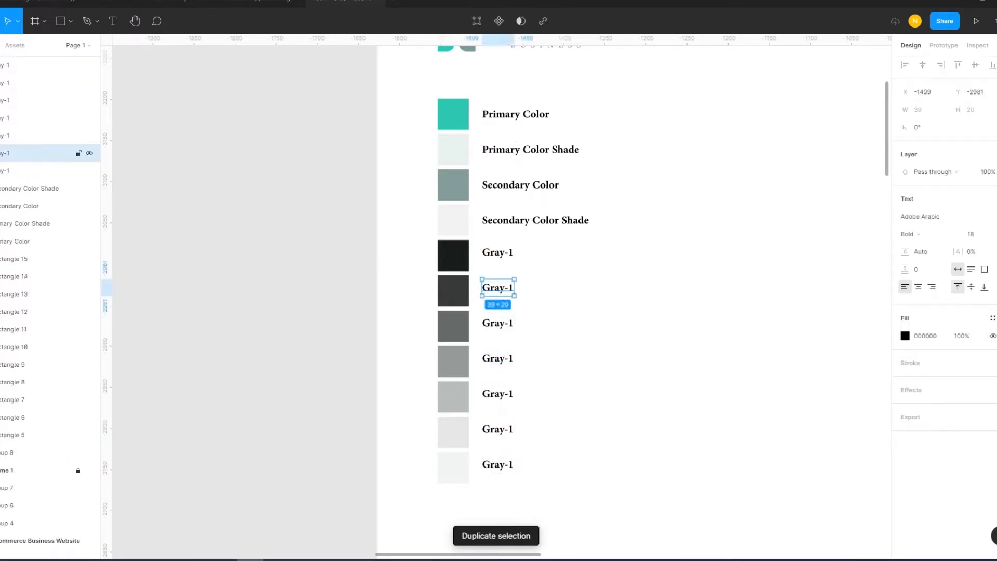
{"action": "key", "text": "Right"}
{"action": "key", "text": "shift+Left"}
{"action": "type", "text": "2"}
{"action": "key", "text": "Escape"}
{"action": "key", "text": "Tab"}
{"action": "key", "text": "Return"}
{"action": "key", "text": "Right"}
{"action": "key", "text": "shift+Left"}
{"action": "type", "text": "3"}
{"action": "key", "text": "Escape"}
{"action": "key", "text": "Tab"}
{"action": "key", "text": "Return"}
{"action": "key", "text": "Right"}
{"action": "key", "text": "shift+Left"}
{"action": "type", "text": "4"}
{"action": "key", "text": "Escape"}
Renumber the remaining label copies to Gray-5, Gray-6 and Gray-7.
{"action": "key", "text": "Tab"}
{"action": "key", "text": "Return"}
{"action": "key", "text": "Right"}
{"action": "key", "text": "shift+Left"}
{"action": "type", "text": "5"}
{"action": "key", "text": "Escape"}
{"action": "key", "text": "Tab"}
{"action": "key", "text": "Return"}
{"action": "key", "text": "Right"}
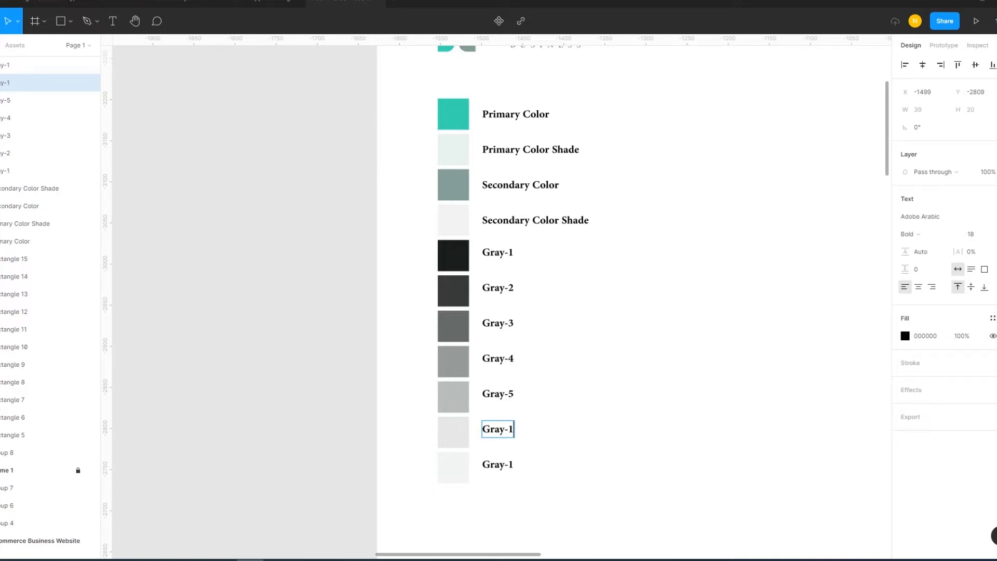
{"action": "key", "text": "Escape"}
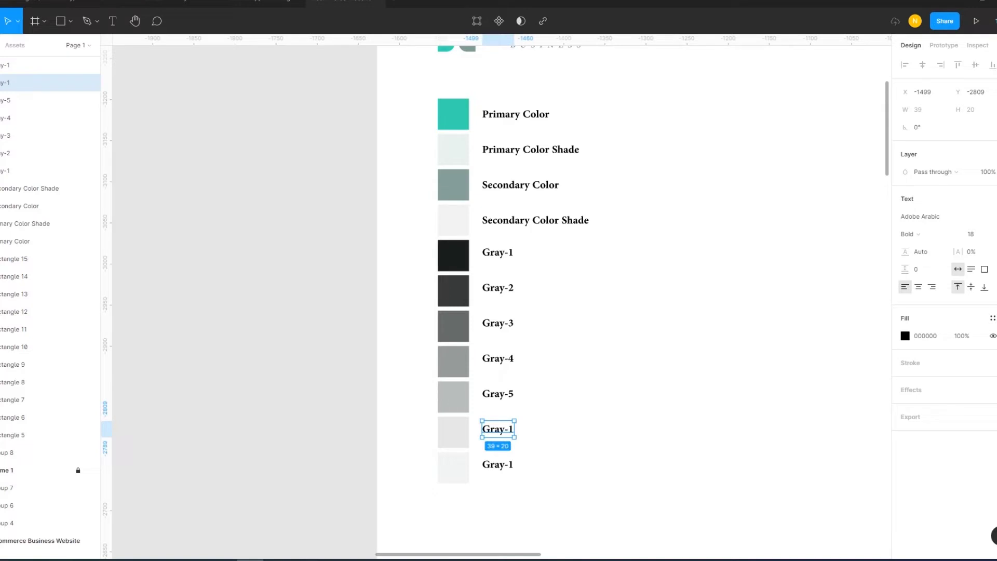
{"action": "key", "text": "Return"}
{"action": "key", "text": "Right"}
{"action": "key", "text": "shift+Left"}
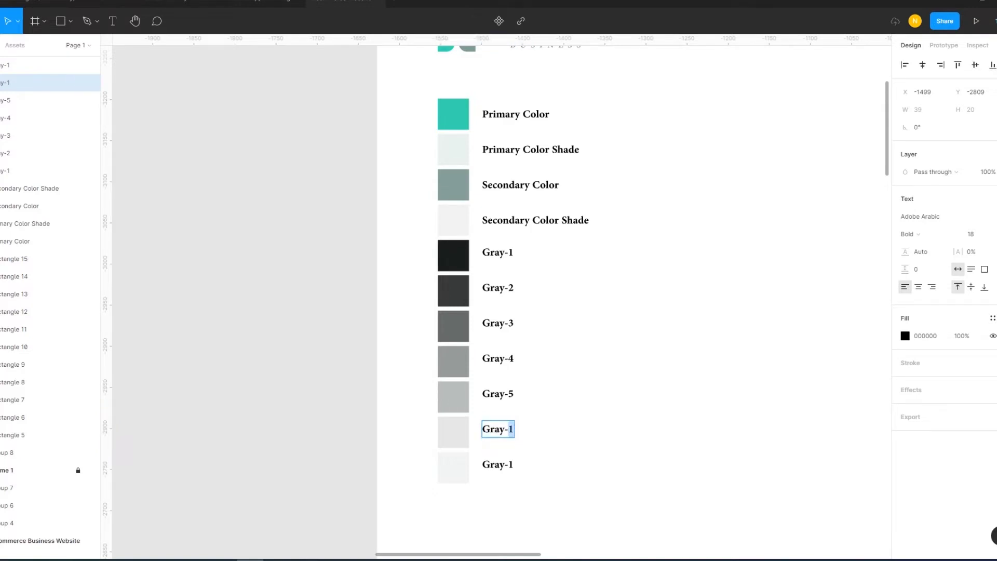
{"action": "type", "text": "6"}
{"action": "key", "text": "Escape"}
{"action": "key", "text": "Tab"}
{"action": "key", "text": "Return"}
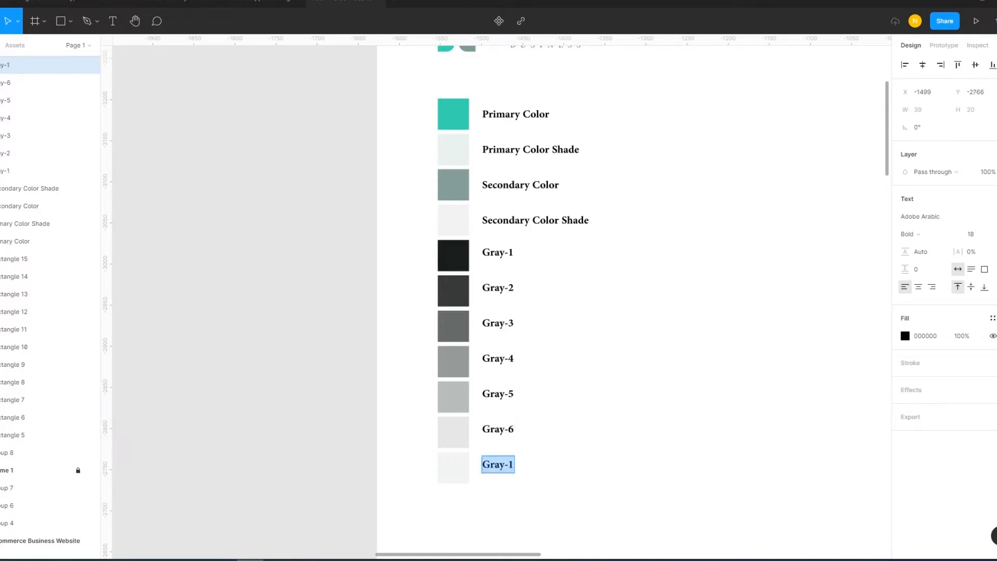
{"action": "key", "text": "Right"}
{"action": "key", "text": "shift+Left"}
{"action": "type", "text": "7"}
{"action": "key", "text": "Escape"}
{"action": "key", "text": "Escape"}
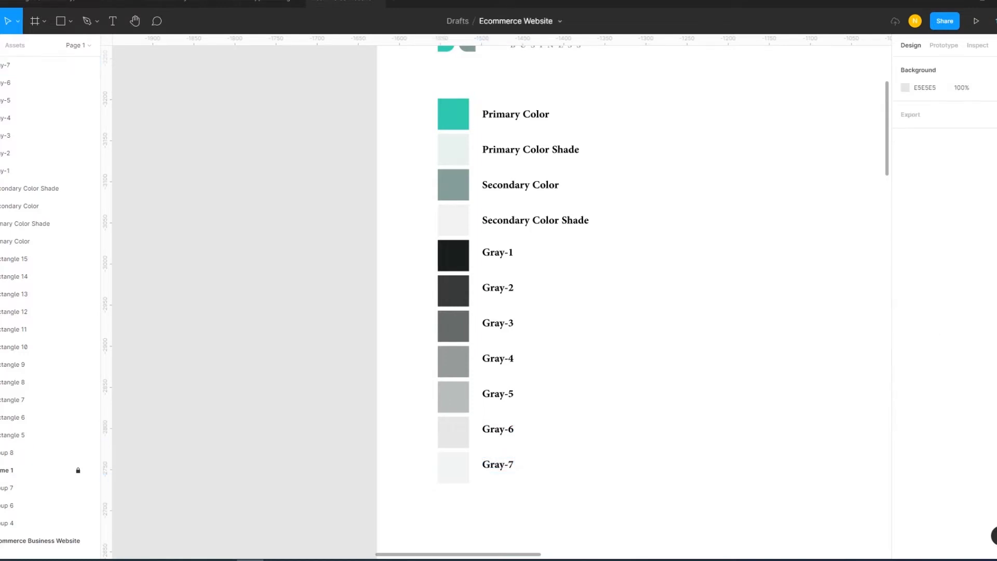
{"action": "scroll", "coordinate": [498, 301], "scroll_direction": "down", "scroll_amount": 3}
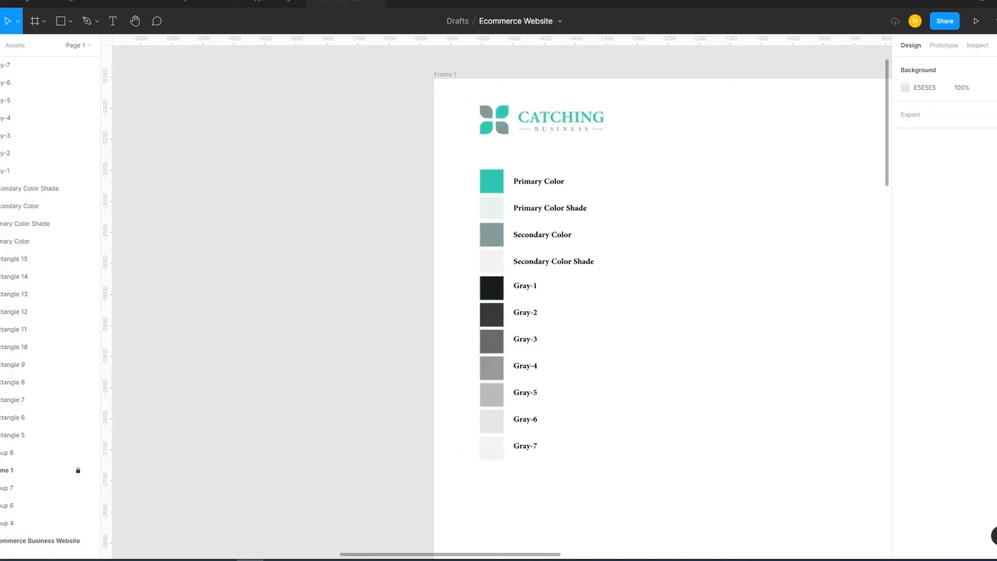
Create a fill colour style named Primary_Color from the teal Primary Color swatch.
{"action": "scroll", "coordinate": [498, 301], "scroll_direction": "left", "scroll_amount": 3}
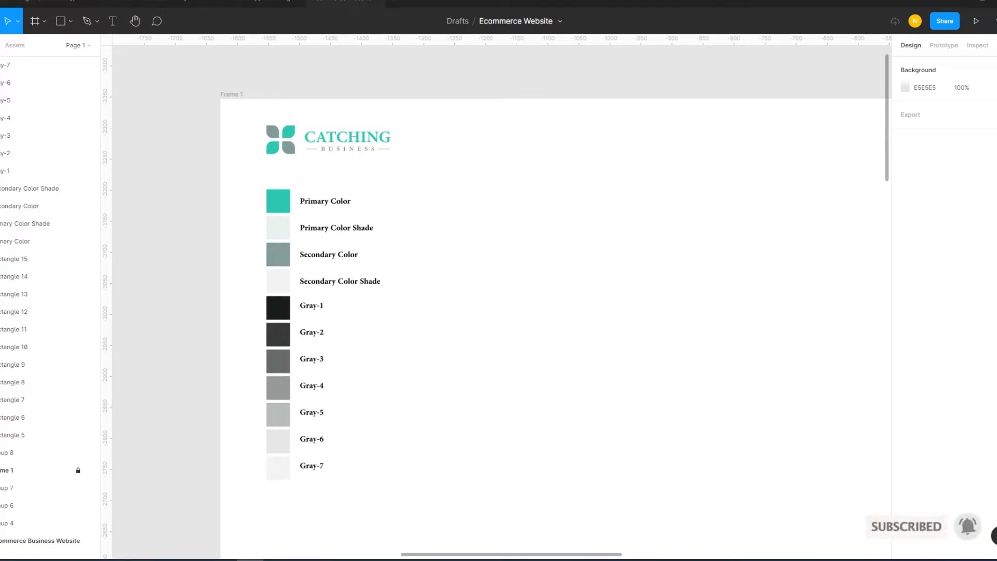
{"action": "left_click", "coordinate": [21, 241]}
{"action": "key", "text": "Return"}
{"action": "key", "text": "Escape"}
{"action": "key", "text": "Escape"}
{"action": "left_click", "coordinate": [278, 201]}
{"action": "left_click", "coordinate": [991, 198]}
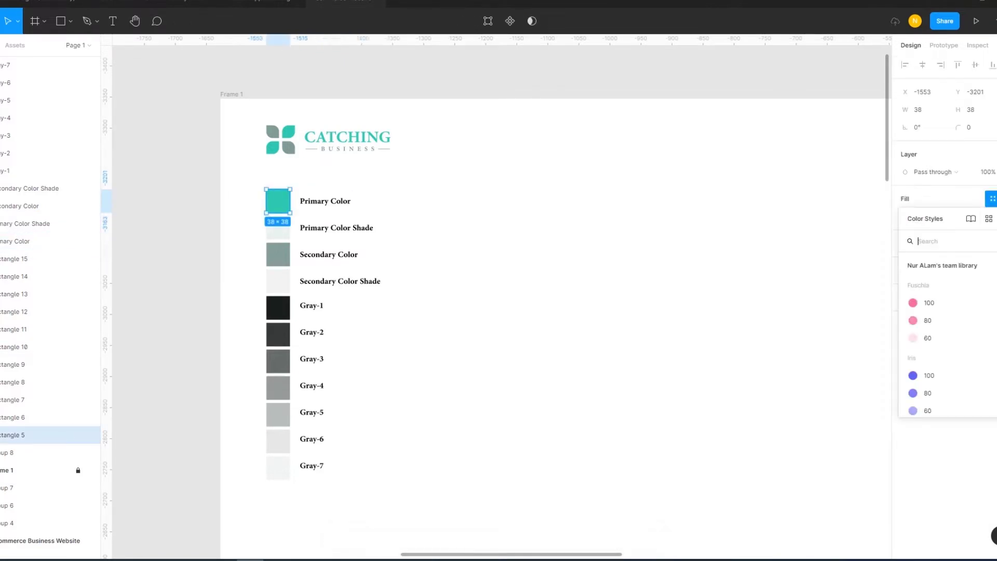
{"action": "left_click", "coordinate": [994, 218]}
{"action": "type", "text": "Primary Color"}
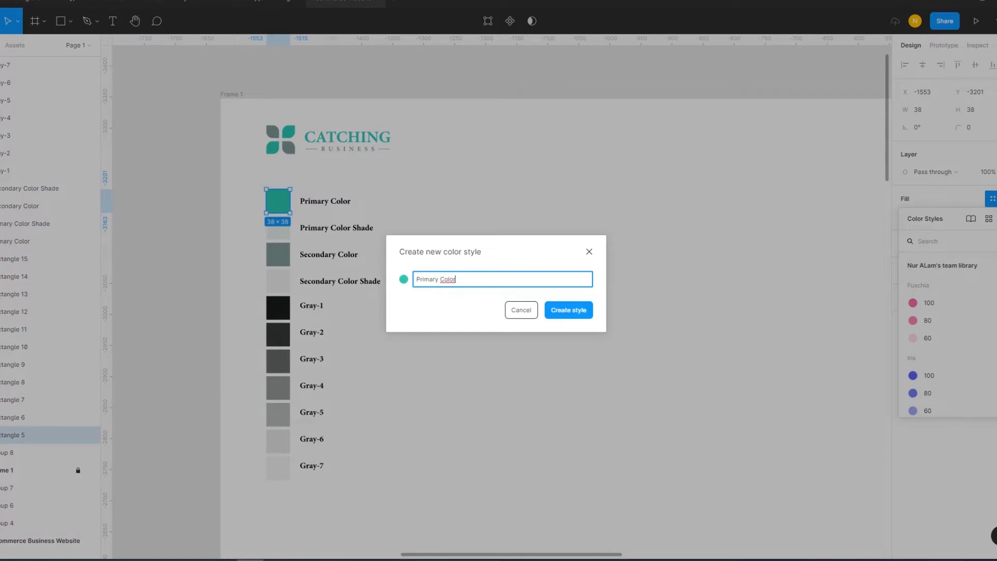
{"action": "left_click", "coordinate": [440, 279]}
{"action": "key", "text": "End"}
{"action": "key", "text": "Return"}
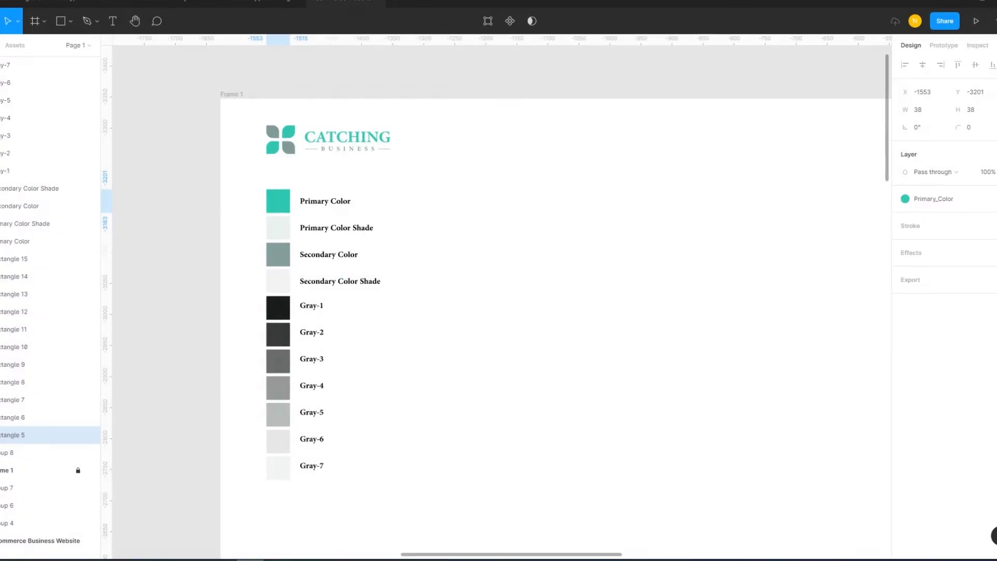
{"action": "left_click", "coordinate": [32, 223]}
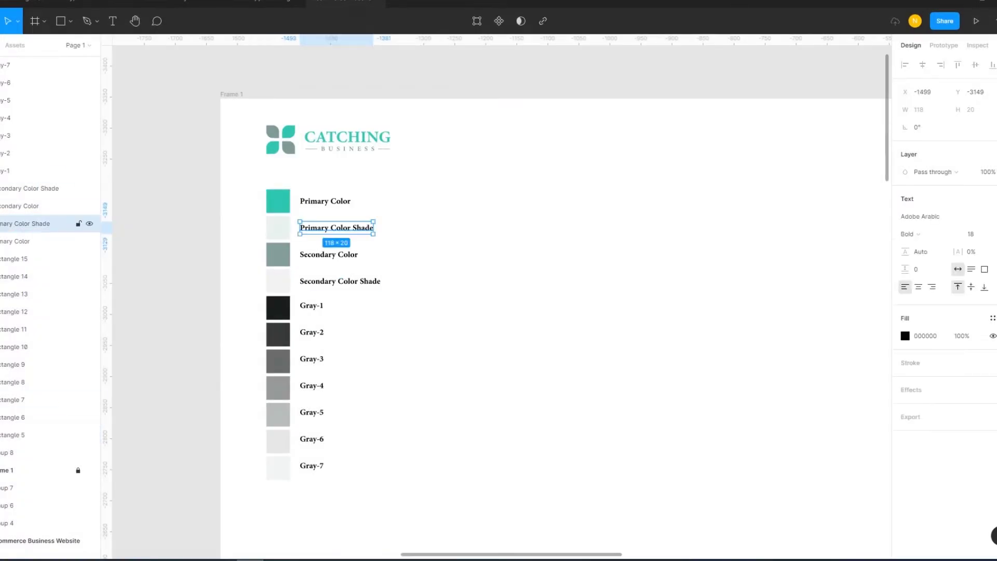
Save the Primary Color Shade swatch's fill as a colour style named Primary Color Shade.
{"action": "key", "text": "Return"}
{"action": "left_click", "coordinate": [31, 417]}
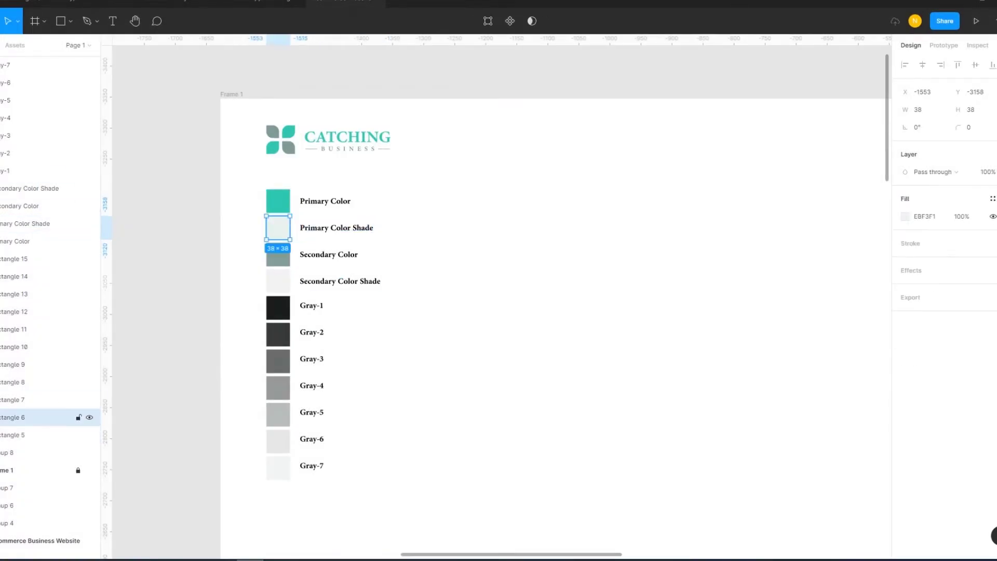
{"action": "left_click", "coordinate": [31, 434]}
{"action": "left_click", "coordinate": [31, 417]}
{"action": "left_click", "coordinate": [992, 199]}
{"action": "left_click", "coordinate": [994, 218]}
{"action": "type", "text": "Primary Color Shade"}
{"action": "key", "text": "Return"}
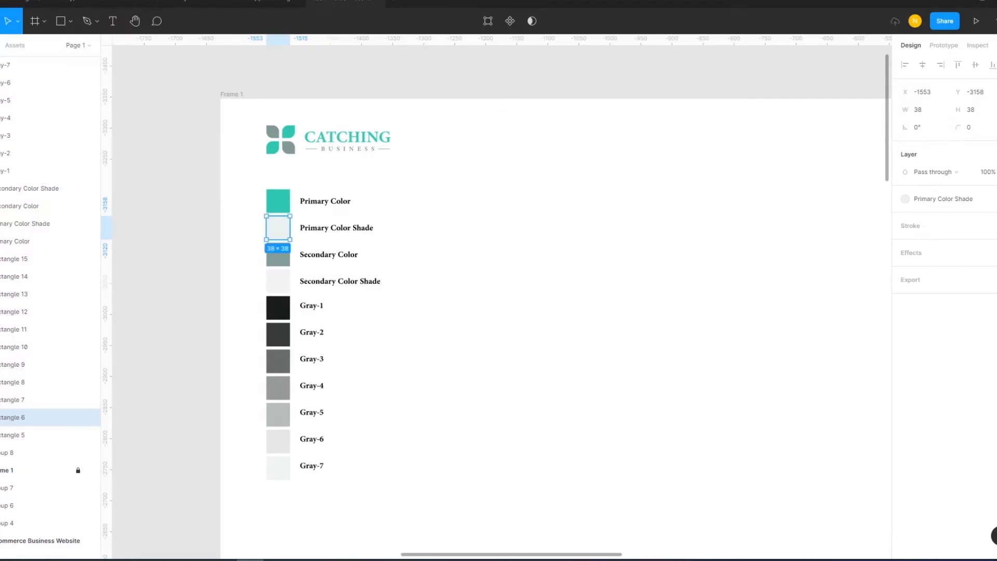
Create a Secondary Color style from the Secondary Color swatch's fill, undoing a stray extra fill.
{"action": "left_click", "coordinate": [52, 205]}
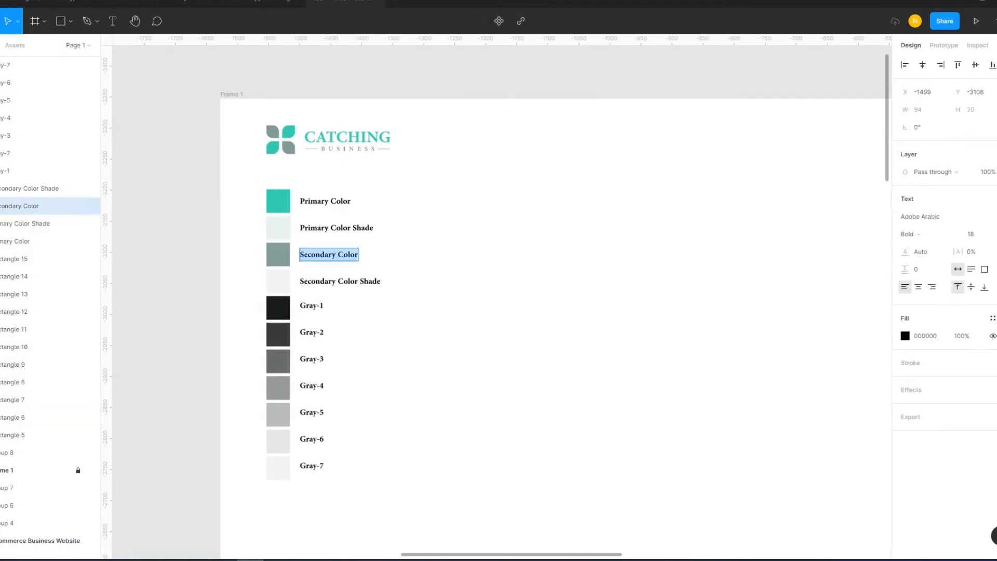
{"action": "key", "text": "Escape"}
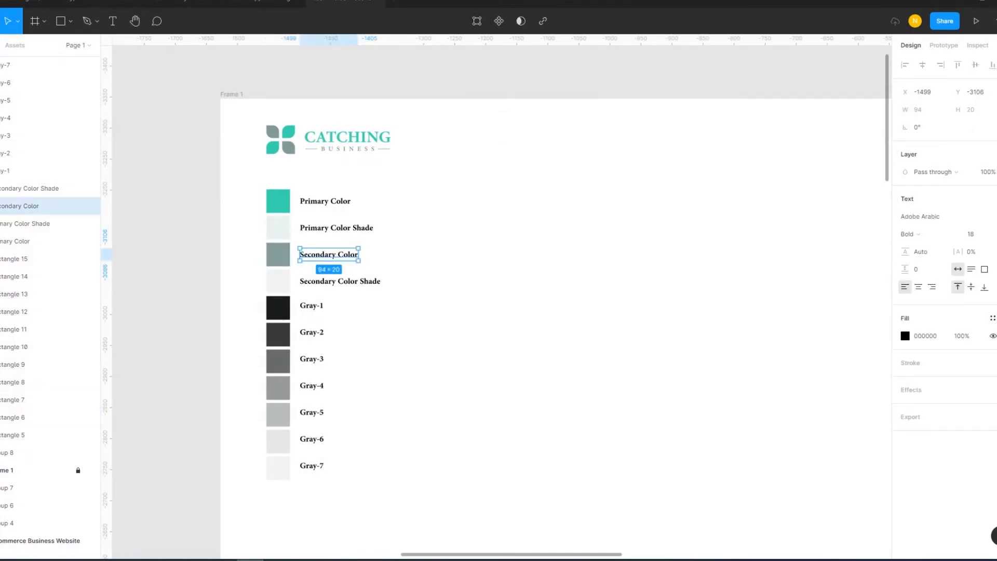
{"action": "key", "text": "Escape"}
{"action": "left_click", "coordinate": [41, 399]}
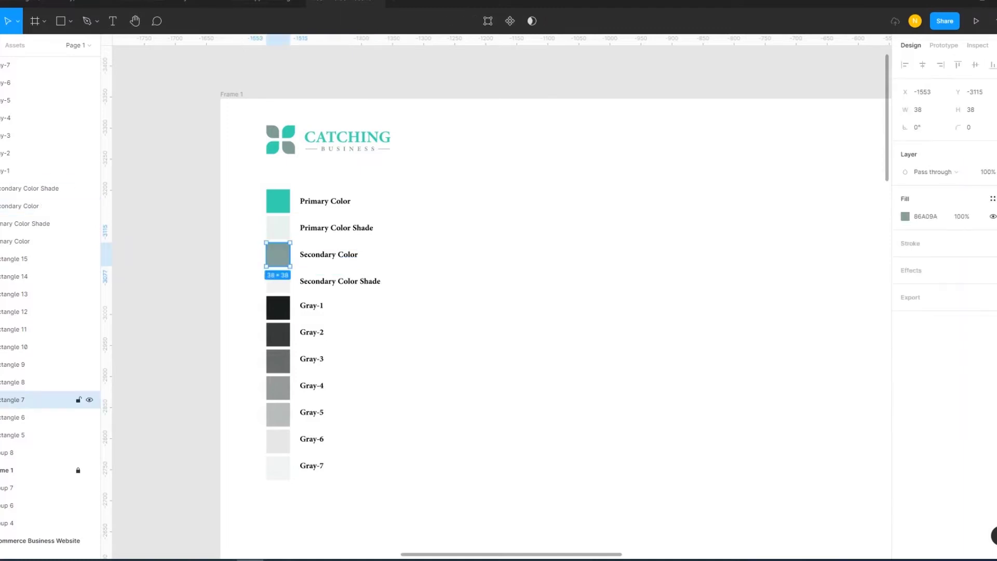
{"action": "left_click", "coordinate": [994, 198]}
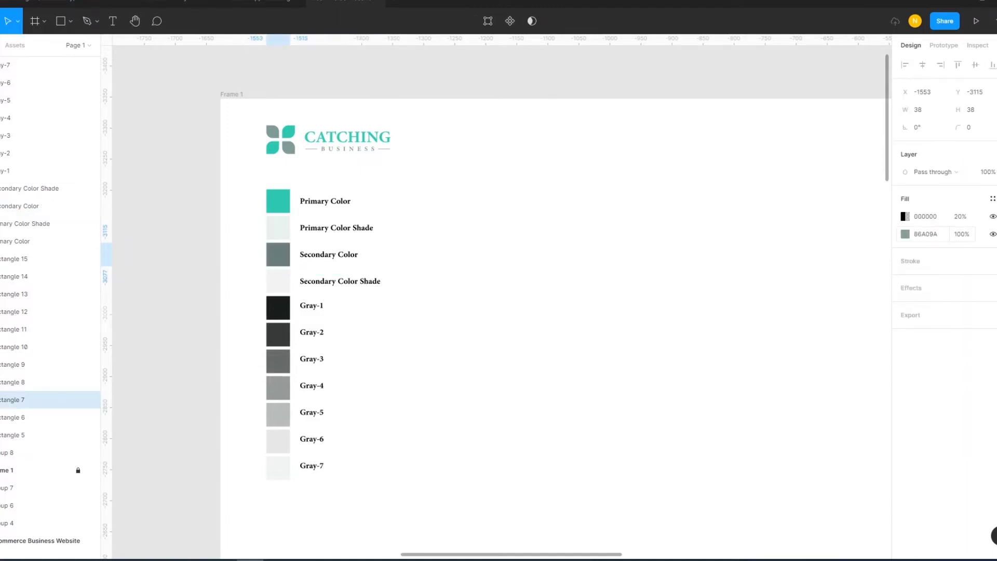
{"action": "key", "text": "ctrl+z"}
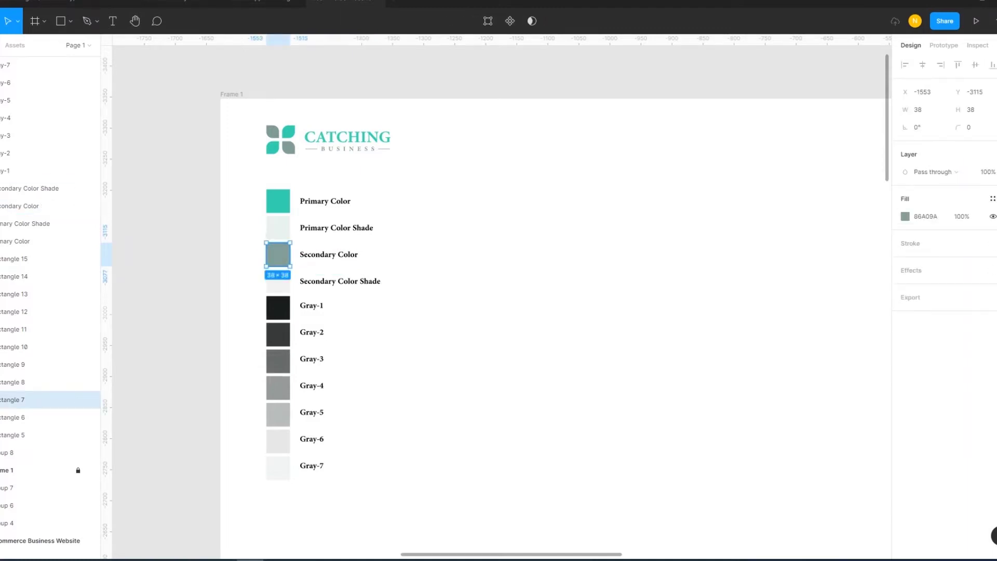
{"action": "left_click", "coordinate": [992, 198]}
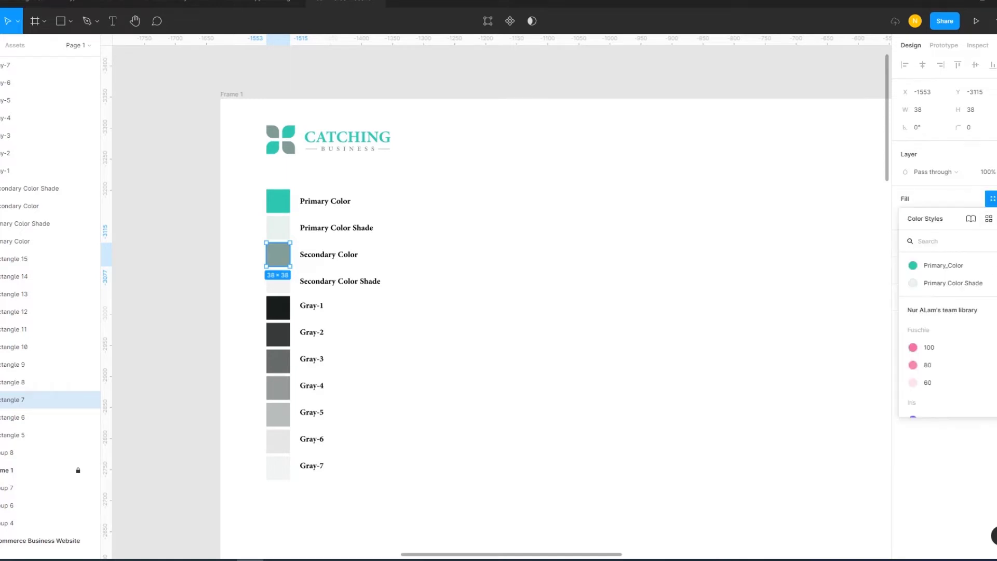
{"action": "left_click", "coordinate": [993, 218]}
{"action": "type", "text": "Secondary Color"}
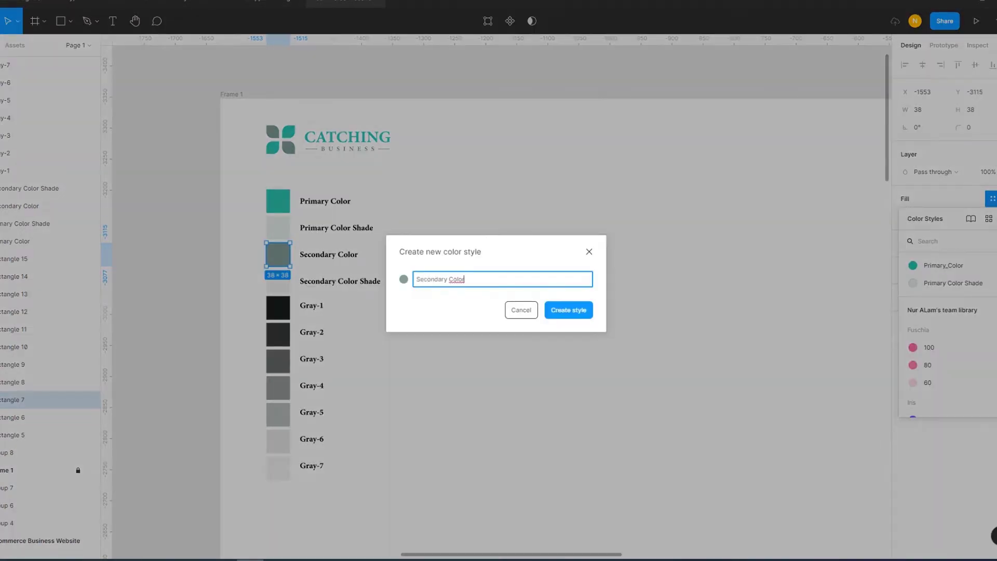
{"action": "key", "text": "Return"}
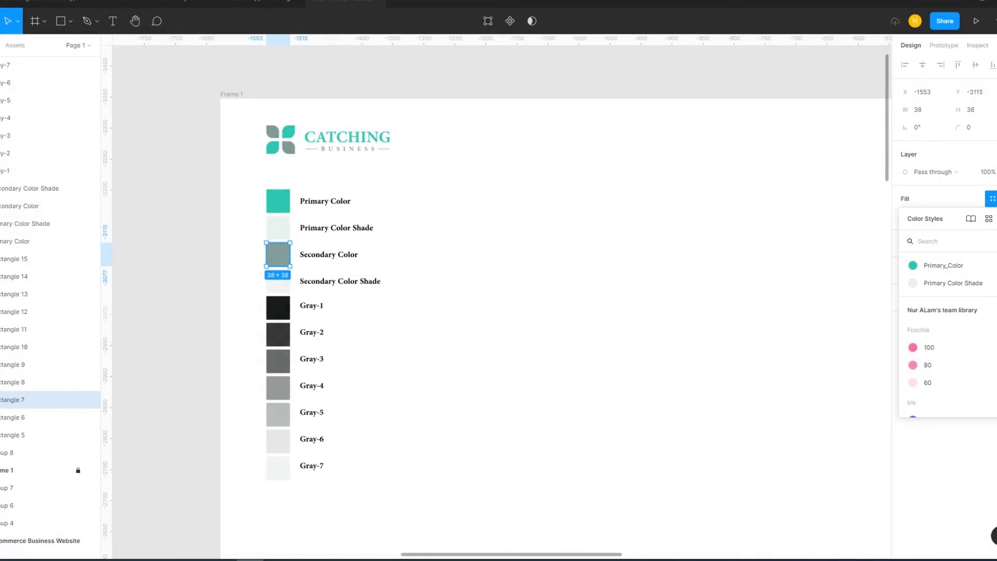
{"action": "left_click", "coordinate": [992, 218]}
{"action": "type", "text": "Secondary Color"}
{"action": "key", "text": "Return"}
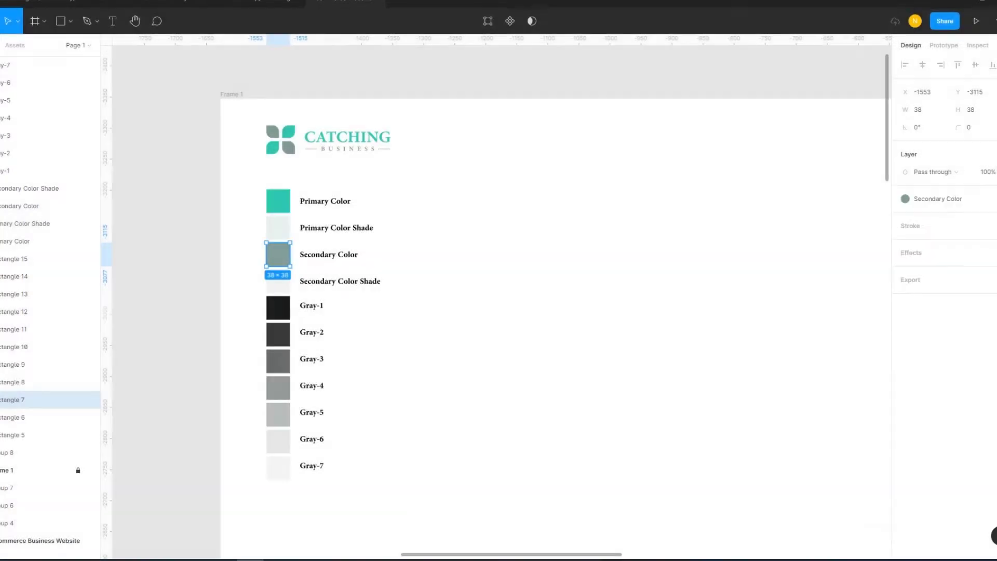
{"action": "left_click", "coordinate": [31, 188]}
{"action": "key", "text": "Return"}
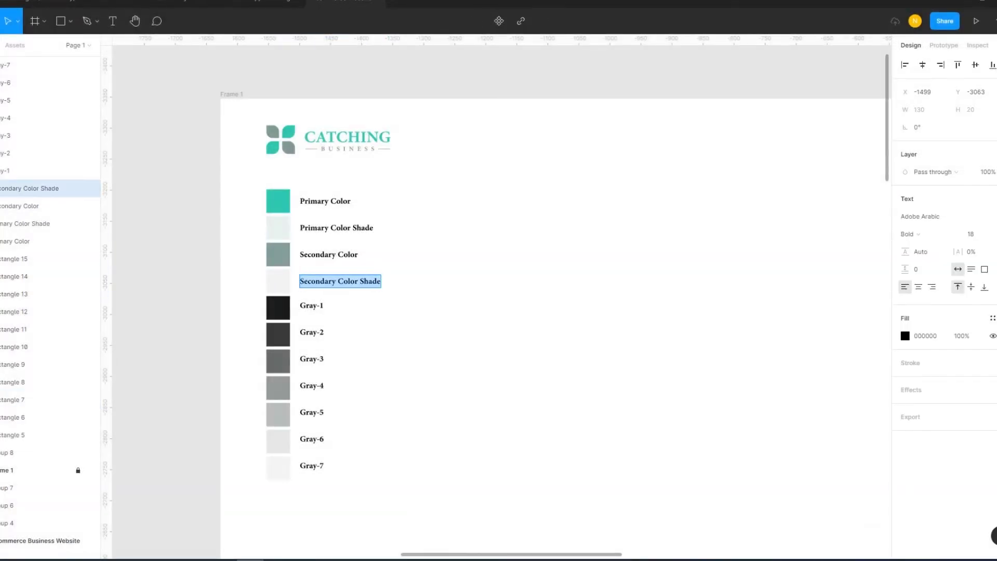
Save the Secondary Color Shade swatch's fill as a colour style named Secondary Color Shade.
{"action": "key", "text": "Escape"}
{"action": "key", "text": "Escape"}
{"action": "left_click", "coordinate": [277, 281]}
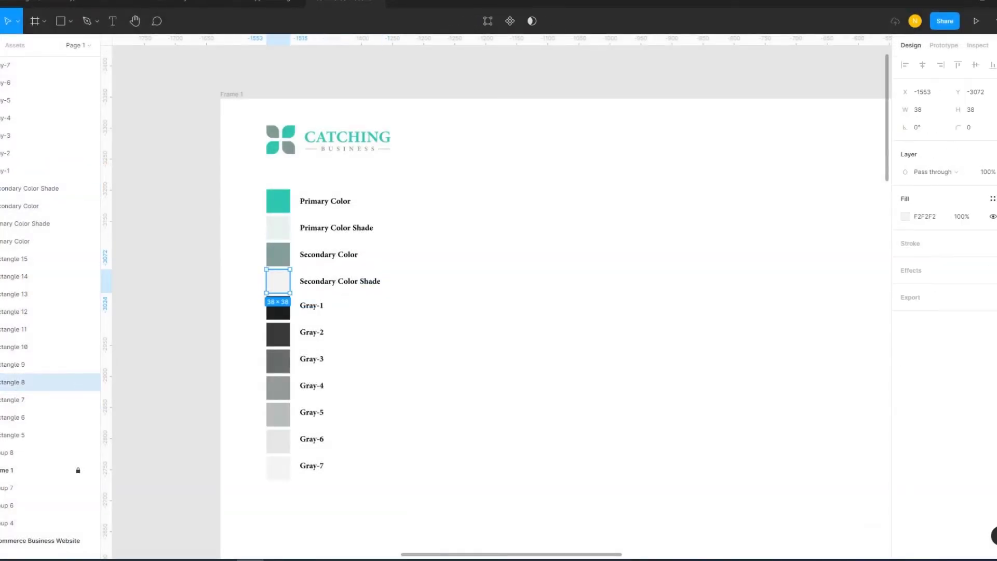
{"action": "left_click", "coordinate": [992, 198]}
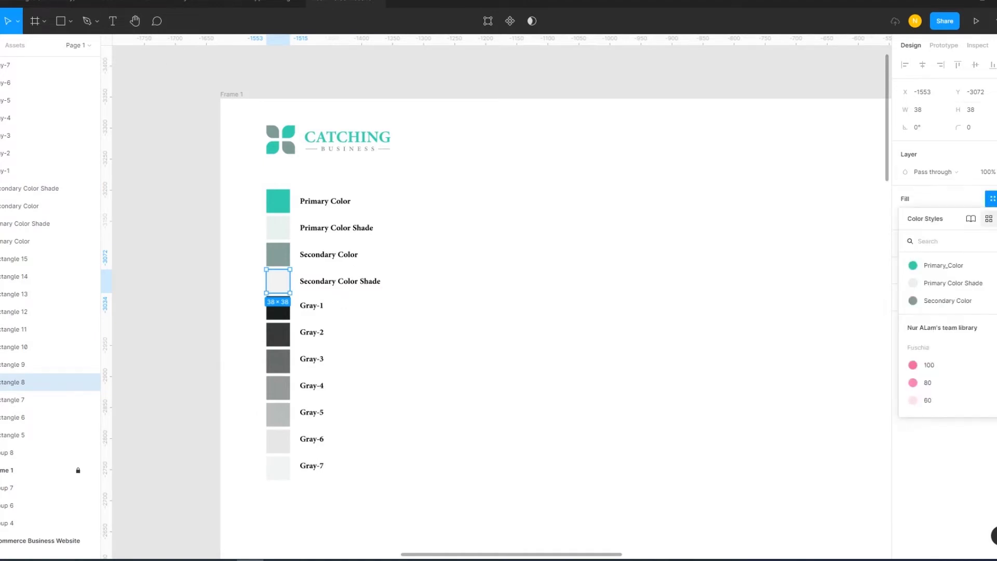
{"action": "left_click", "coordinate": [989, 219]}
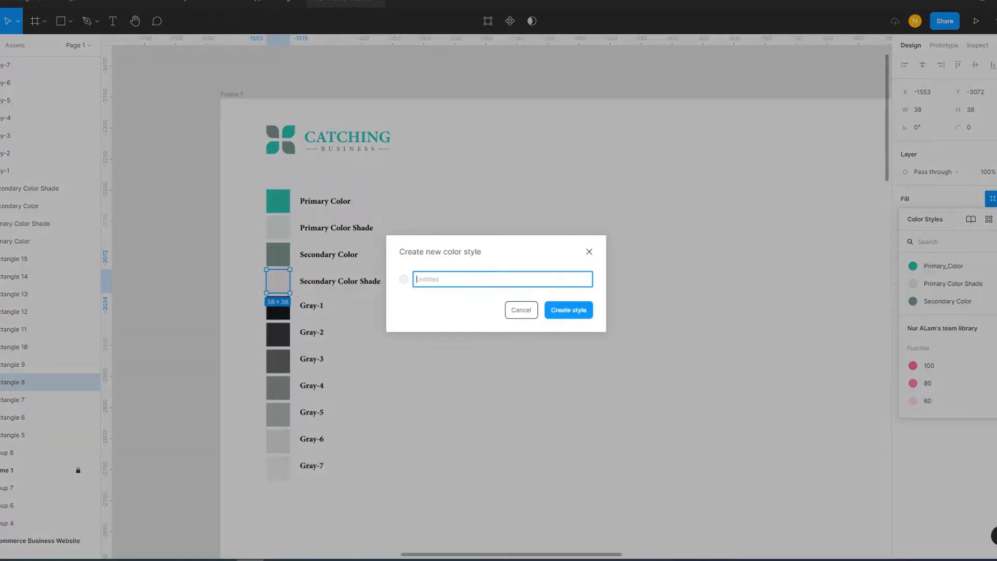
{"action": "type", "text": "Secondary Color Shade"}
{"action": "key", "text": "Return"}
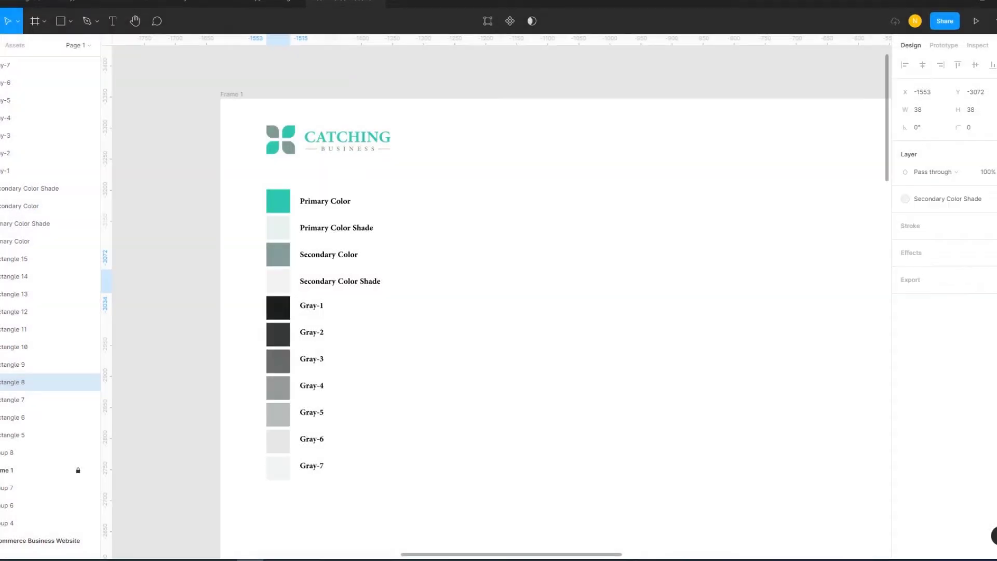
{"action": "key", "text": "Escape"}
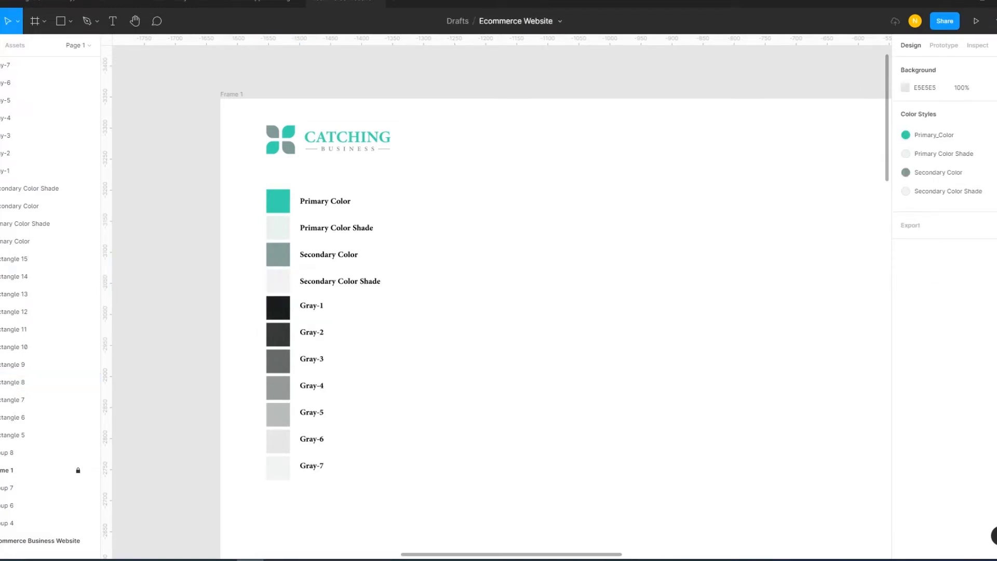
Create colour styles Gray-1 and Gray-2 from the first two gray swatches.
{"action": "left_click", "coordinate": [31, 170]}
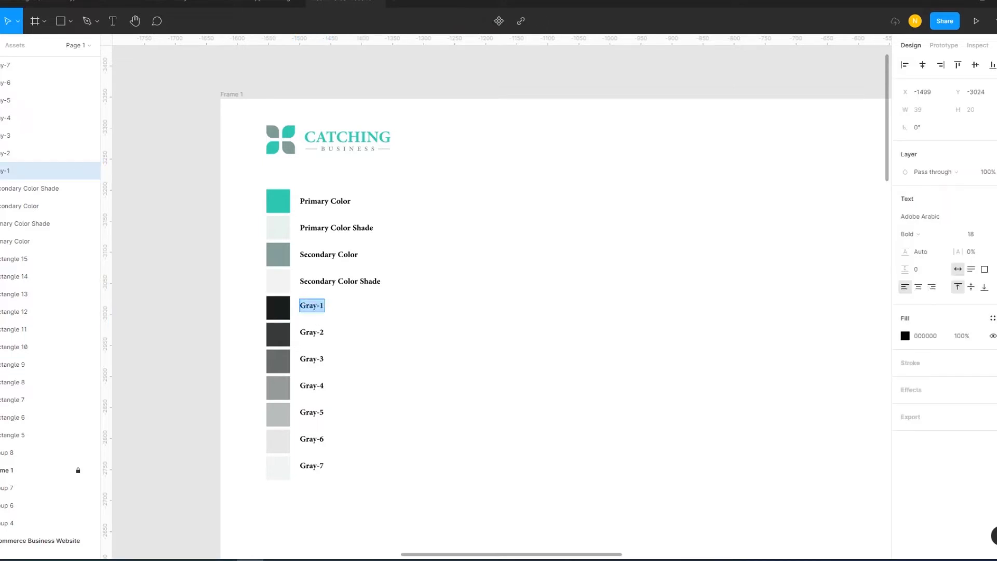
{"action": "left_click", "coordinate": [20, 364]}
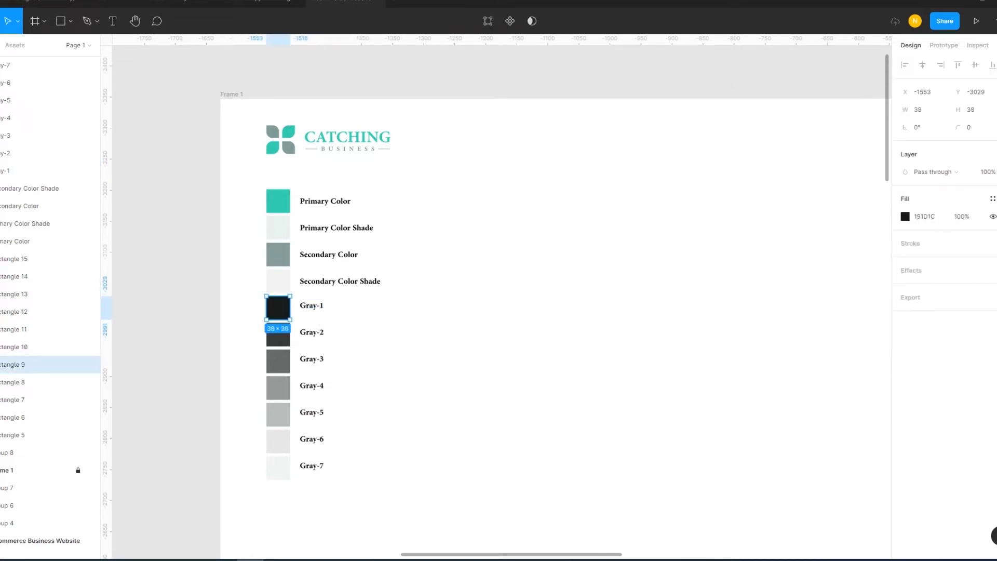
{"action": "left_click", "coordinate": [992, 198]}
{"action": "left_click", "coordinate": [991, 218]}
{"action": "type", "text": "Gray-1"}
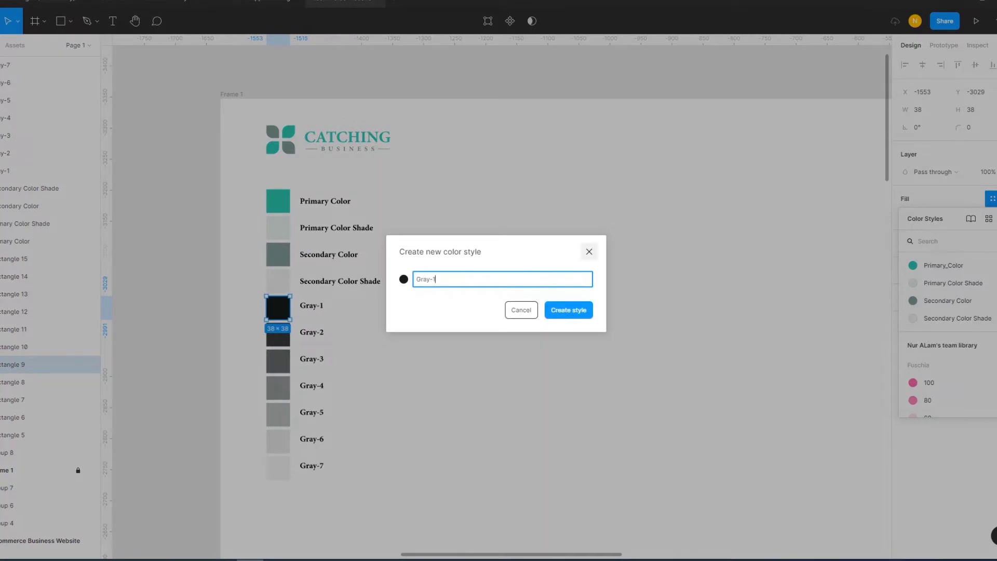
{"action": "left_click", "coordinate": [568, 310]}
{"action": "left_click", "coordinate": [278, 334]}
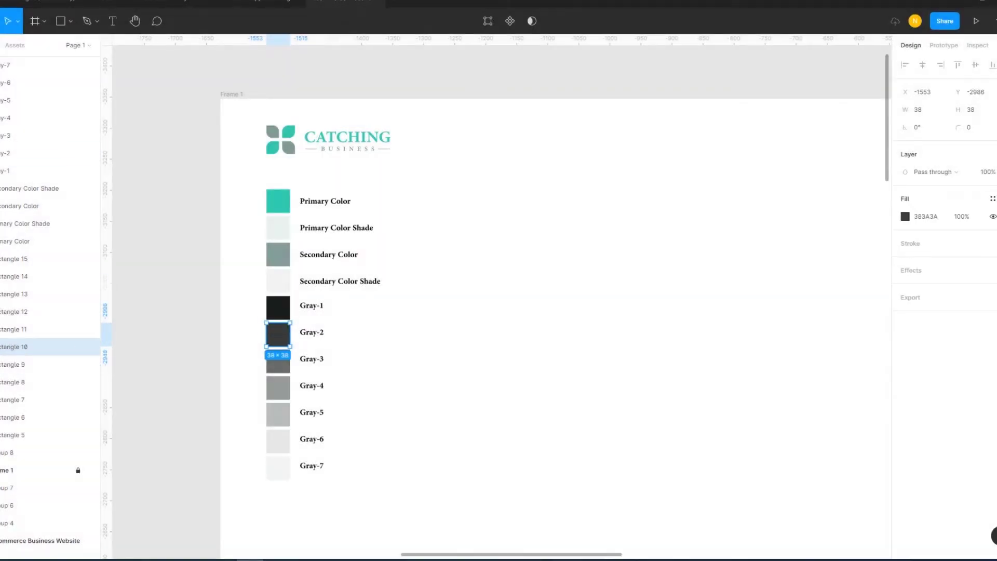
{"action": "left_click", "coordinate": [992, 199]}
{"action": "left_click", "coordinate": [988, 218]}
{"action": "type", "text": "Gray-1"}
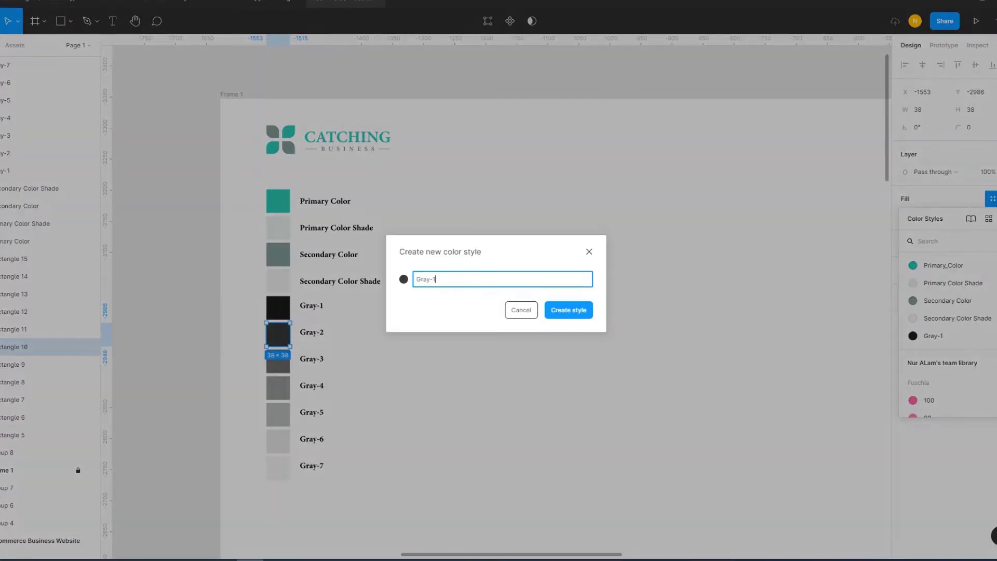
{"action": "key", "text": "BackSpace"}
{"action": "left_click", "coordinate": [568, 310]}
Create colour styles Gray-3 and Gray-4, nudging the Gray-4 swatch into line.
{"action": "left_click", "coordinate": [277, 361]}
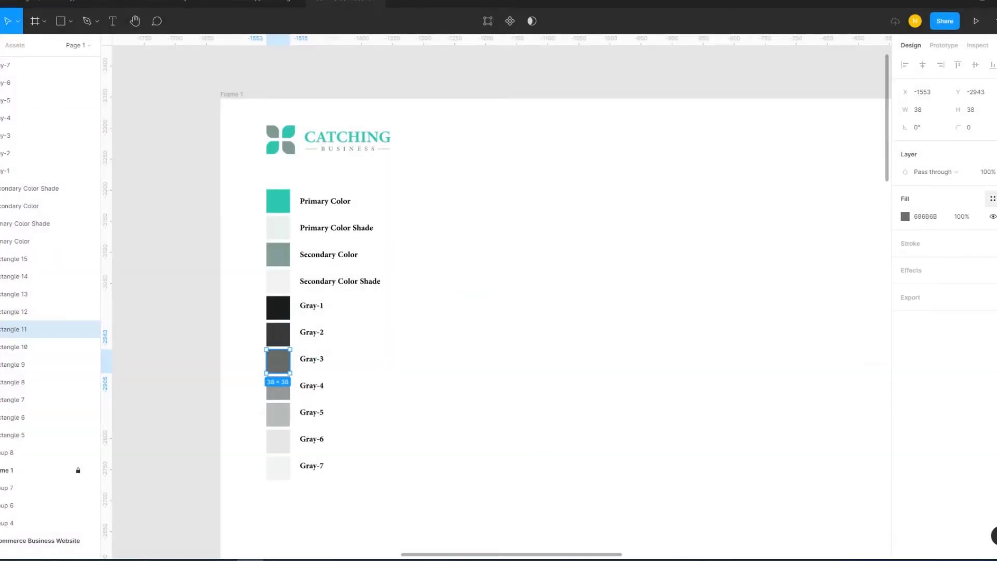
{"action": "left_click", "coordinate": [992, 198]}
{"action": "left_click", "coordinate": [988, 218]}
{"action": "type", "text": "Gray-1"}
{"action": "type", "text": "3"}
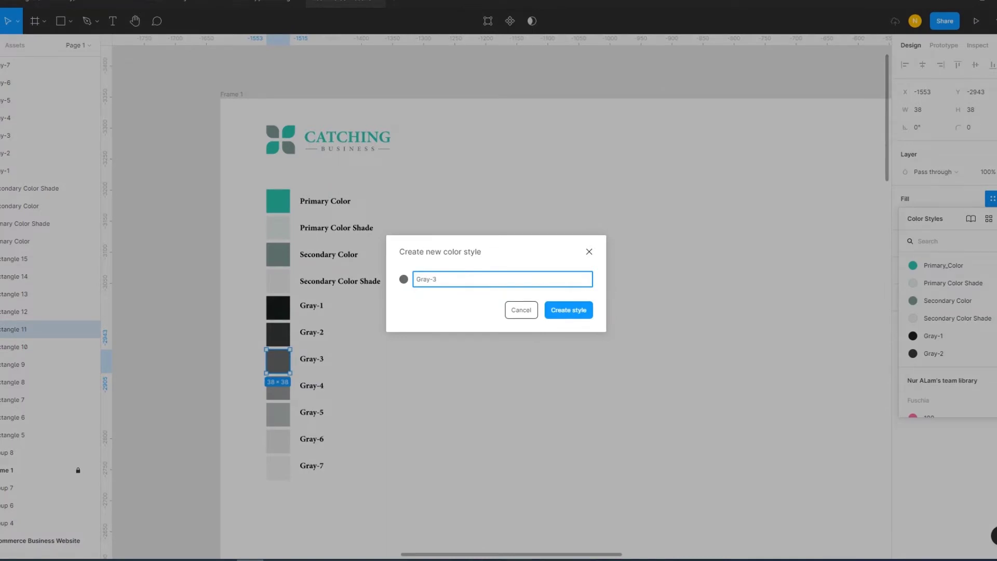
{"action": "key", "text": "Return"}
{"action": "left_click", "coordinate": [42, 118]}
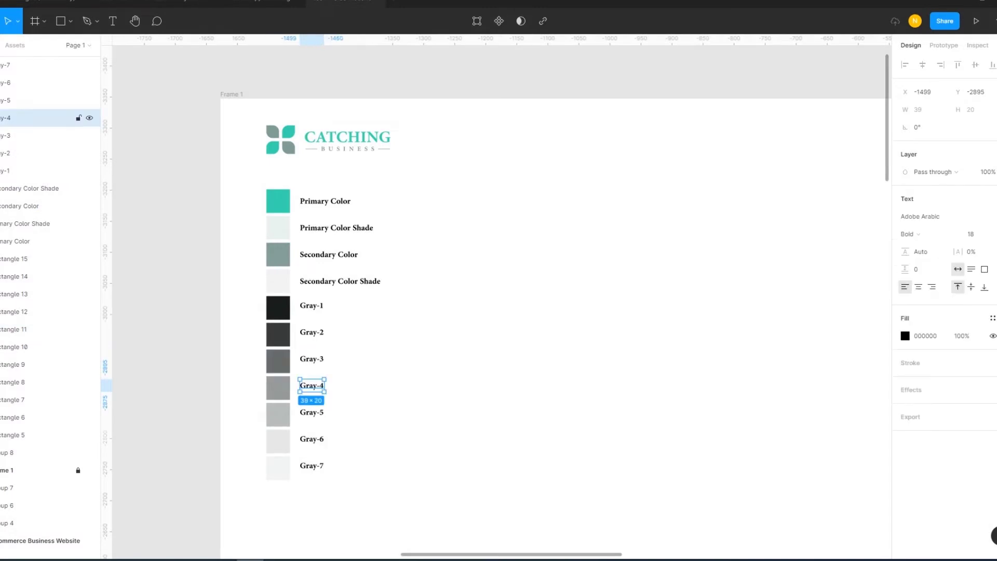
{"action": "left_click", "coordinate": [41, 312]}
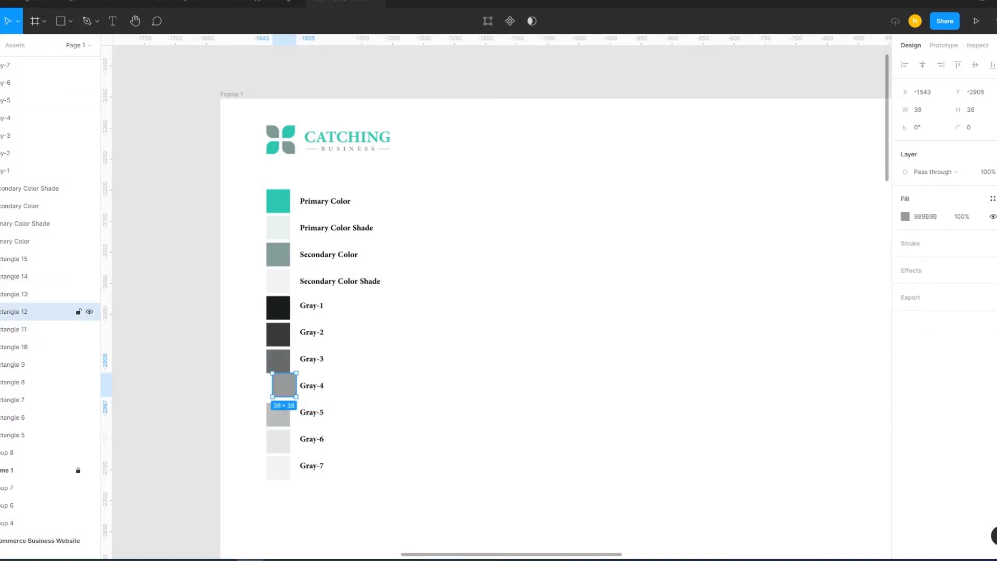
{"action": "left_click_drag", "start_coordinate": [284, 385], "coordinate": [279, 388]}
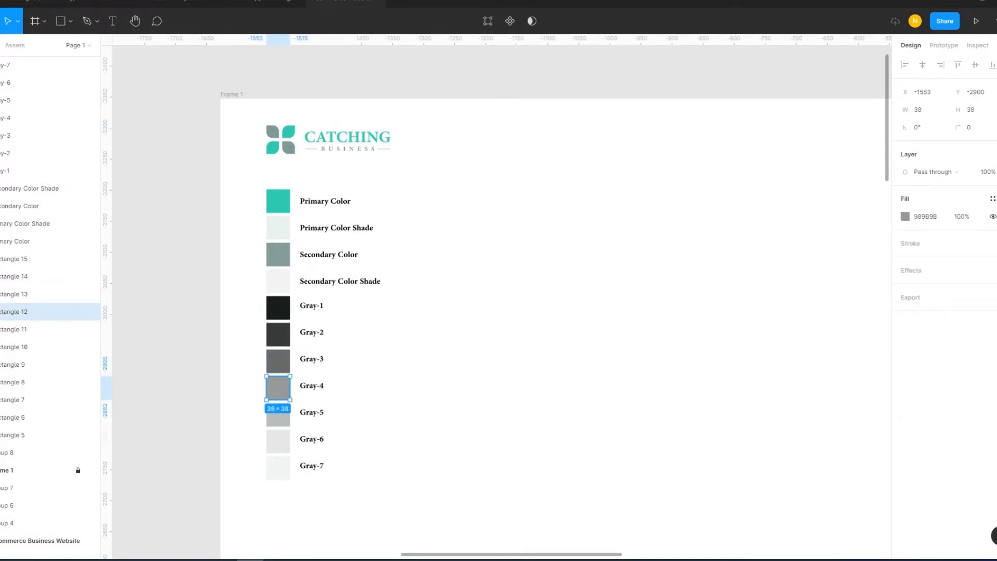
{"action": "left_click", "coordinate": [992, 198]}
{"action": "left_click", "coordinate": [994, 218]}
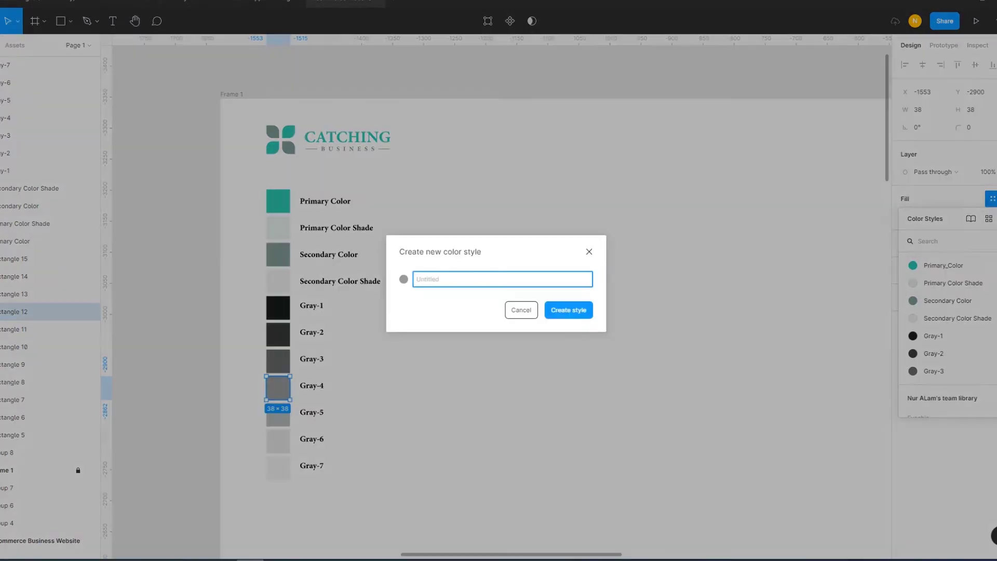
{"action": "type", "text": "Gray-1"}
{"action": "type", "text": "4"}
{"action": "key", "text": "Return"}
Create colour styles Gray-5 and Gray-6 from the next two gray swatches.
{"action": "key", "text": "Tab"}
{"action": "left_click", "coordinate": [992, 199]}
{"action": "left_click", "coordinate": [993, 218]}
{"action": "type", "text": "Gray-"}
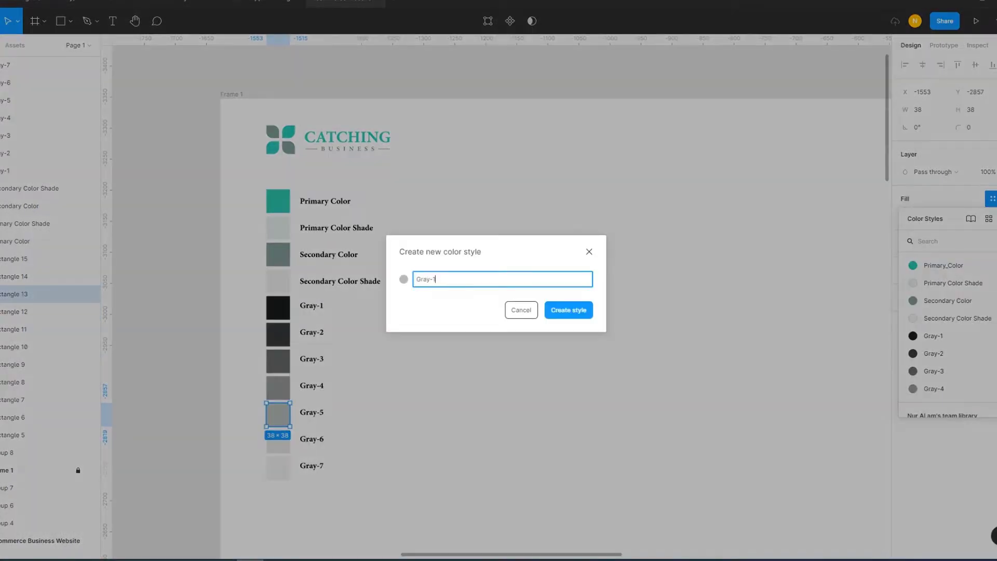
{"action": "type", "text": "5"}
{"action": "key", "text": "Return"}
{"action": "key", "text": "Escape"}
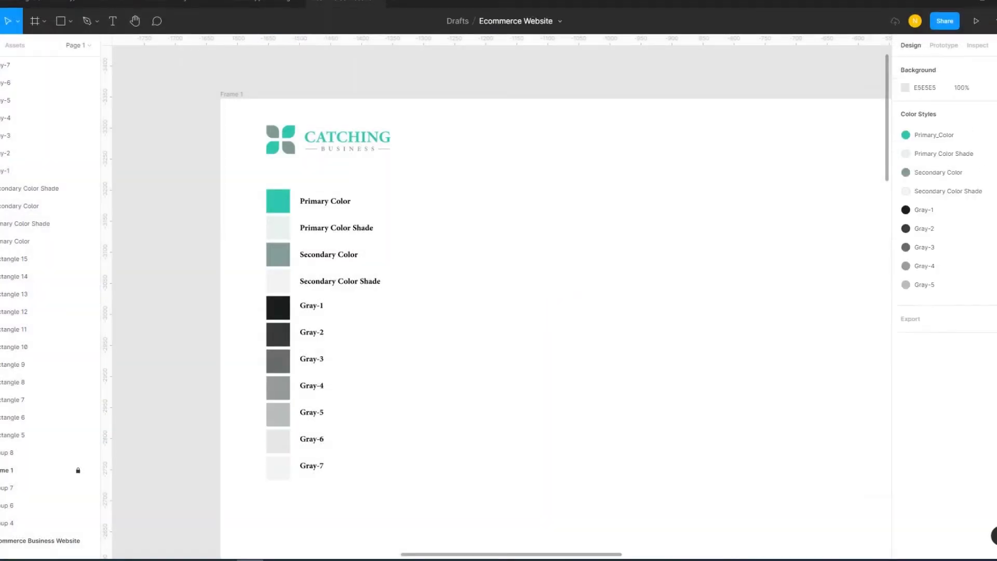
{"action": "left_click", "coordinate": [31, 276]}
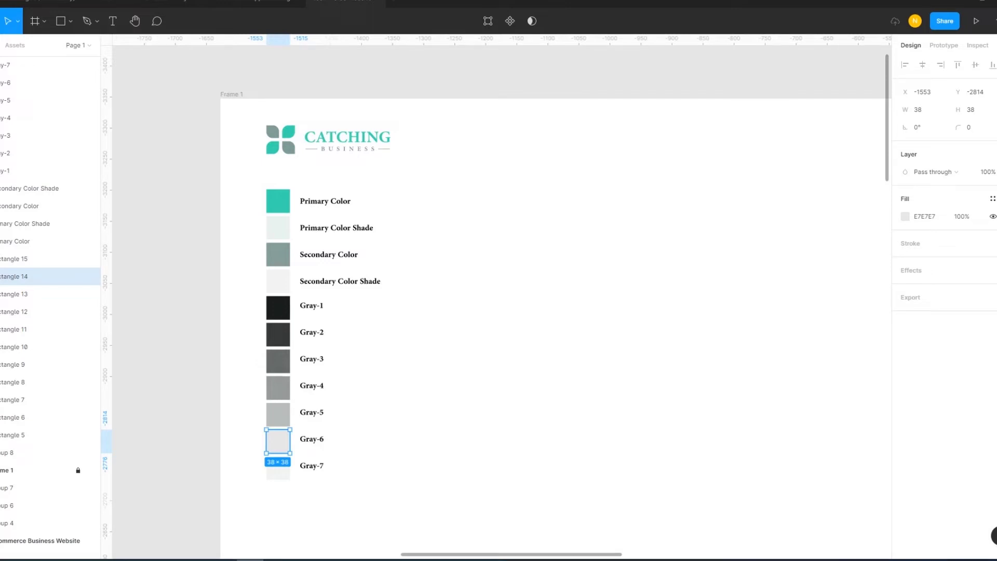
{"action": "left_click", "coordinate": [992, 198]}
{"action": "left_click", "coordinate": [994, 218]}
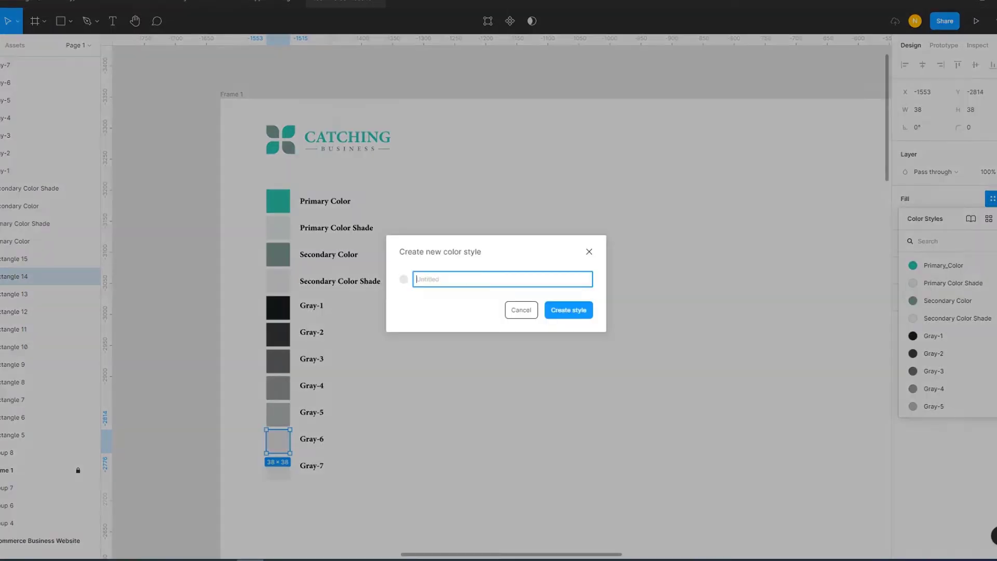
{"action": "type", "text": "Gray-1"}
{"action": "key", "text": "BackSpace"}
{"action": "type", "text": "6"}
{"action": "key", "text": "Return"}
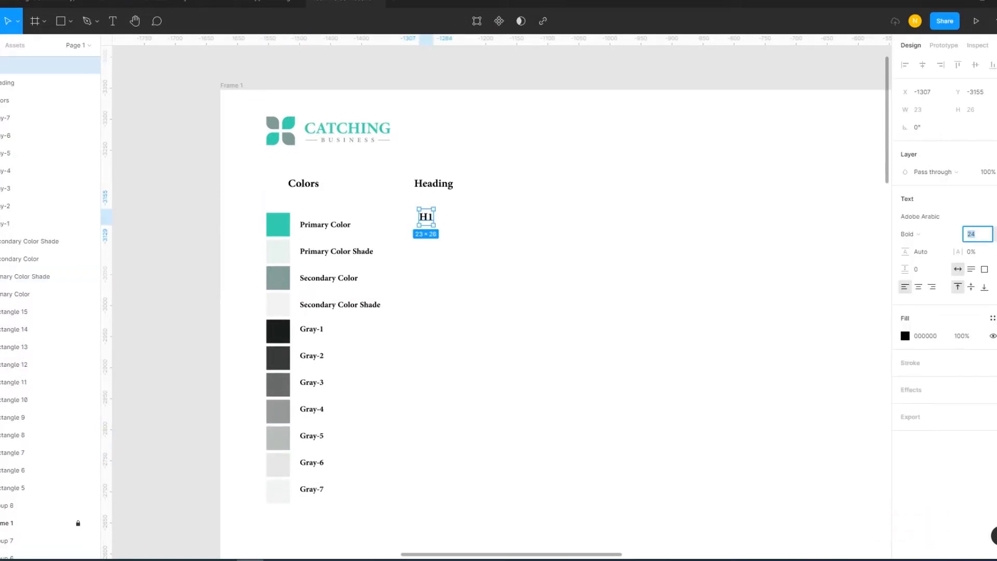
Set the H1 heading sample's font size to 72 from the size list.
{"action": "left_click", "coordinate": [989, 234]}
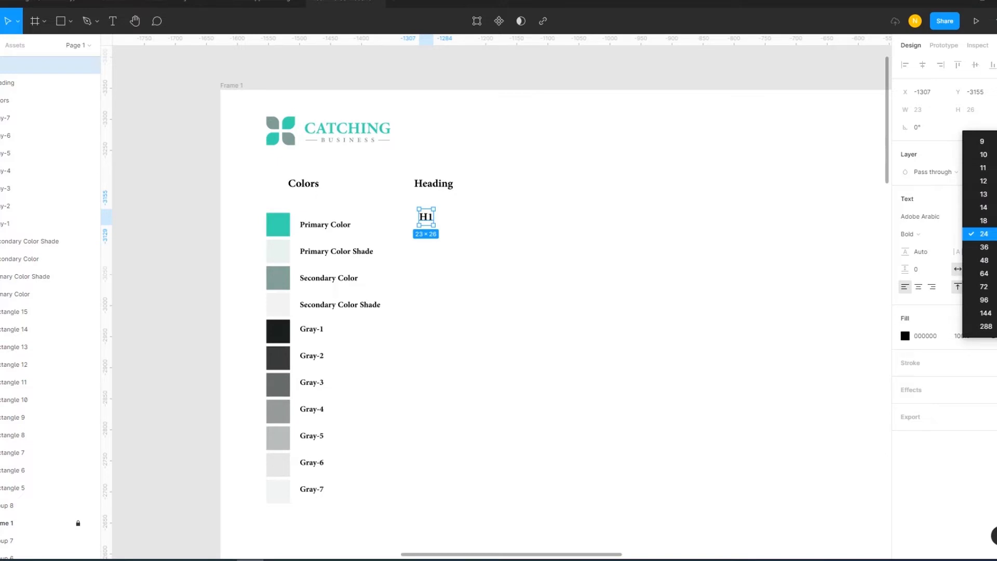
{"action": "key", "text": "Down"}
{"action": "key", "text": "Down"}
{"action": "key", "text": "Down"}
{"action": "key", "text": "Down"}
{"action": "key", "text": "Return"}
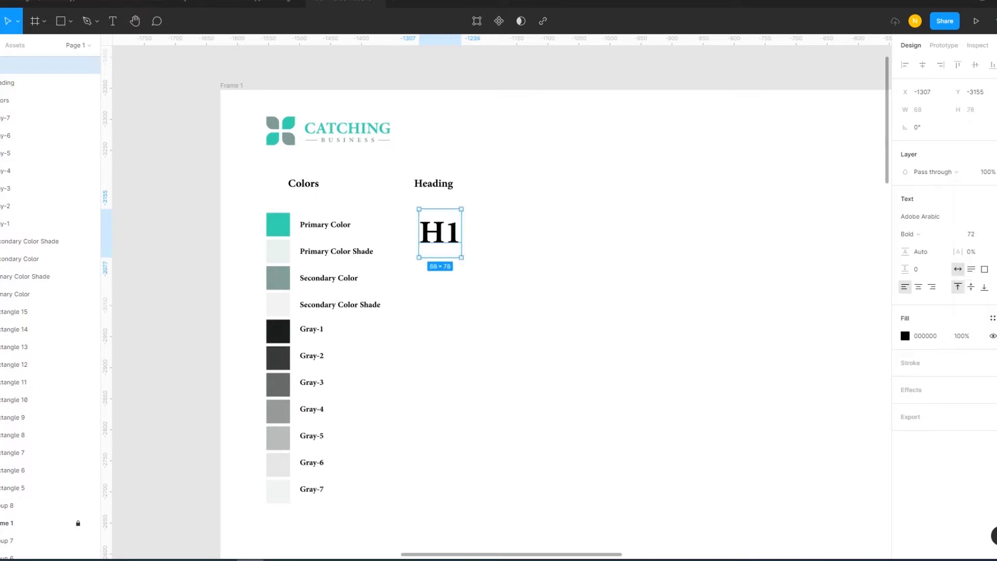
{"action": "key", "text": "Escape"}
{"action": "left_click", "coordinate": [52, 65]}
{"action": "key", "text": "Escape"}
Draw a large empty text box to the right of H1.
{"action": "key", "text": "t"}
{"action": "left_click", "coordinate": [113, 20]}
{"action": "left_click_drag", "start_coordinate": [529, 216], "coordinate": [708, 338]}
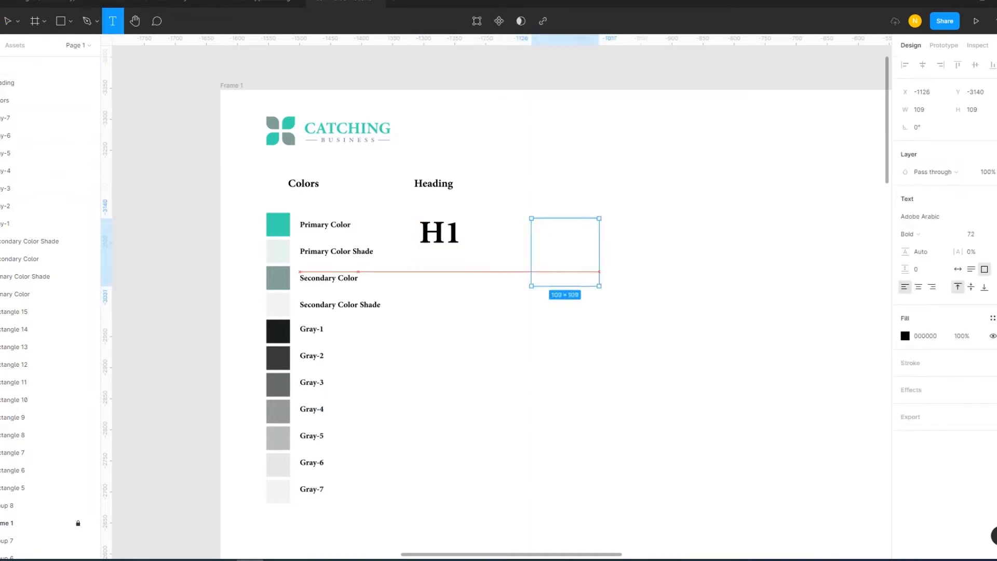
{"action": "key", "text": "Escape"}
{"action": "left_click_drag", "start_coordinate": [497, 172], "coordinate": [777, 338]}
{"action": "left_click", "coordinate": [113, 21]}
{"action": "left_click_drag", "start_coordinate": [529, 192], "coordinate": [853, 319]}
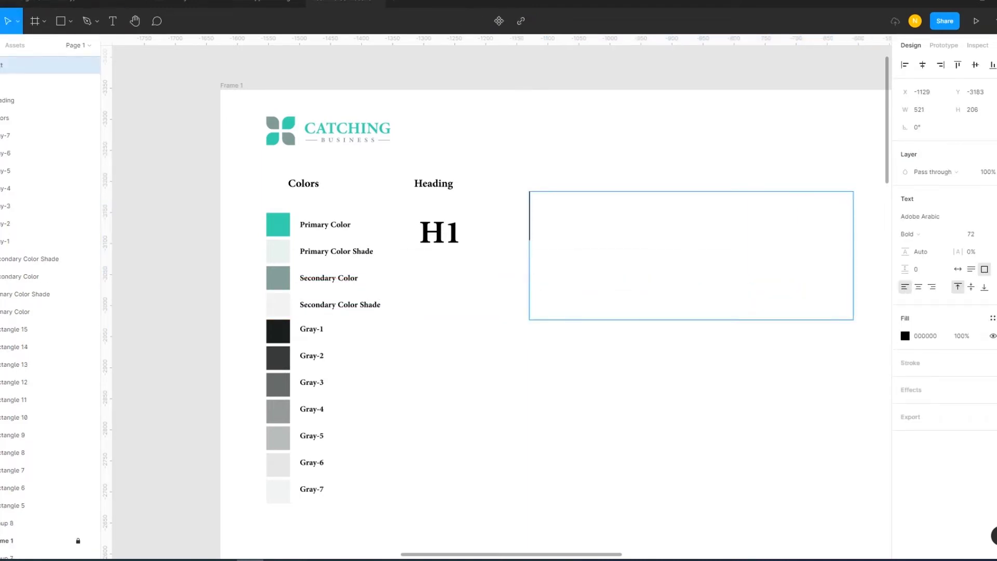
Fill the text box with short Lorem Ipsum from the Content Reel plugin.
{"action": "right_click", "coordinate": [598, 228]}
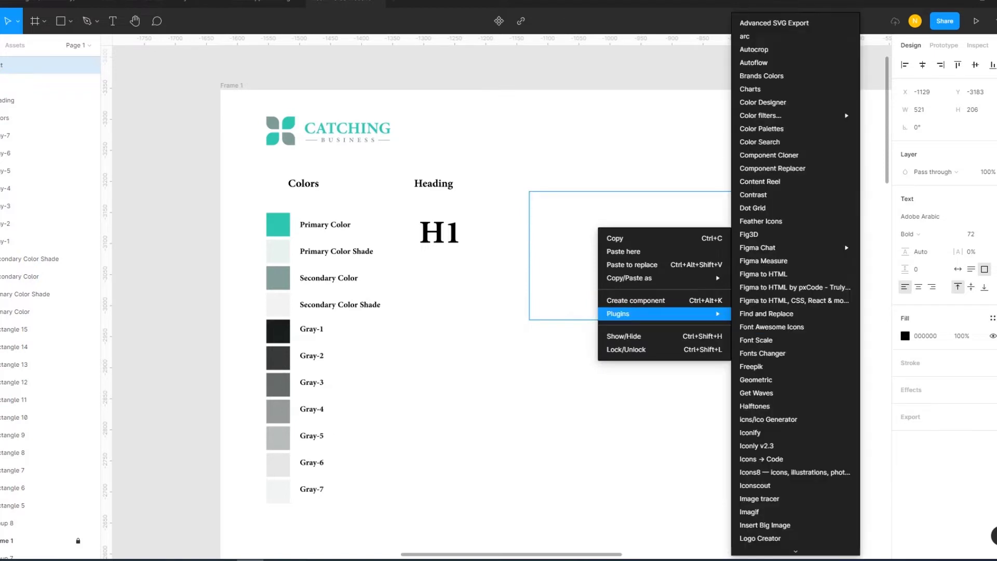
{"action": "left_click", "coordinate": [753, 195]}
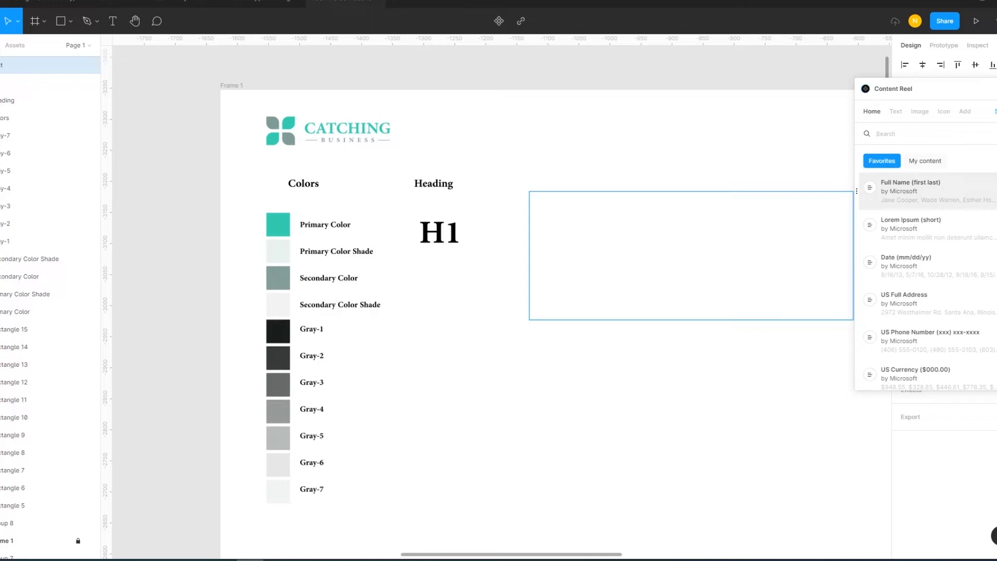
{"action": "left_click", "coordinate": [911, 223]}
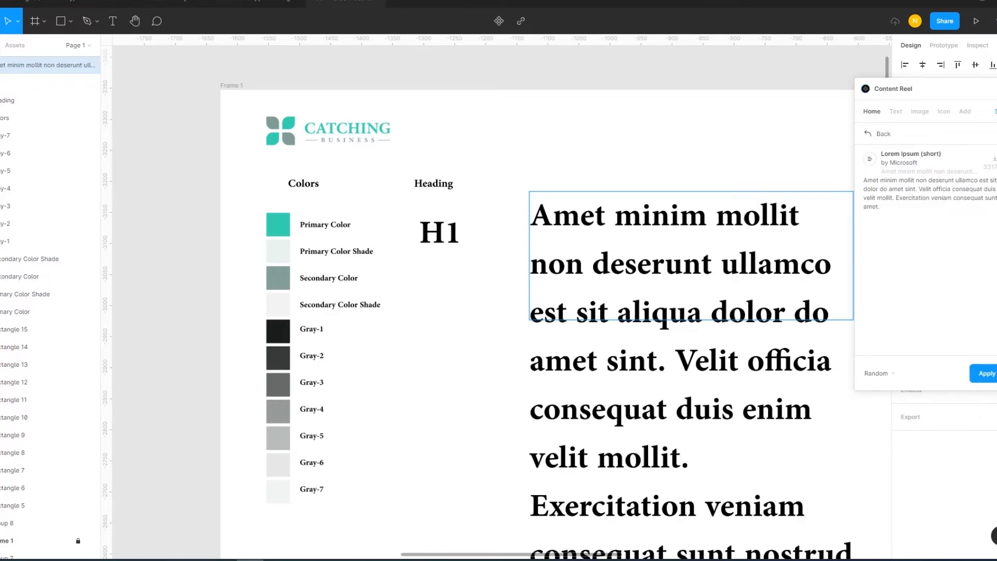
{"action": "key", "text": "Escape"}
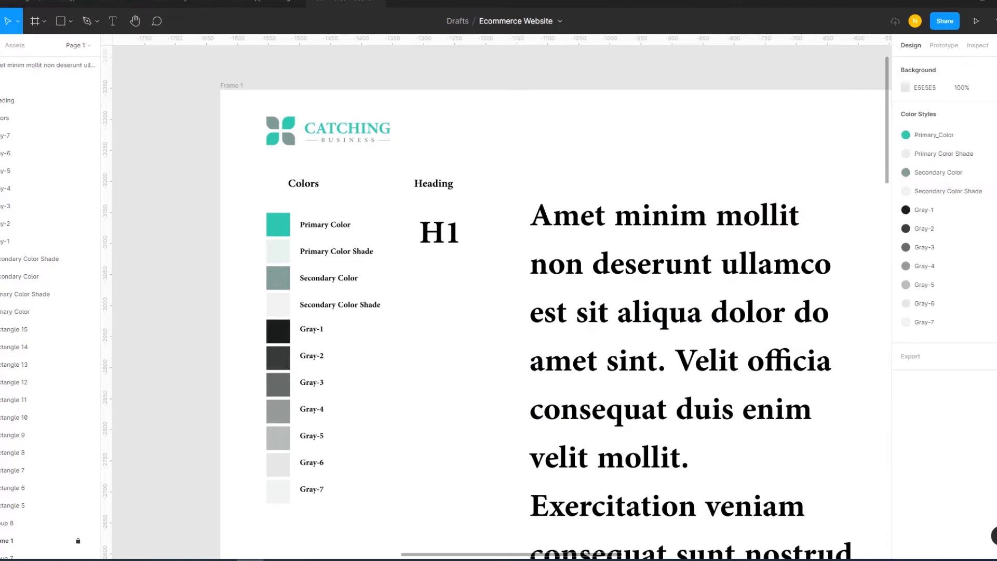
Move the lorem ipsum paragraph right and up in the frame.
{"action": "key", "text": "minus"}
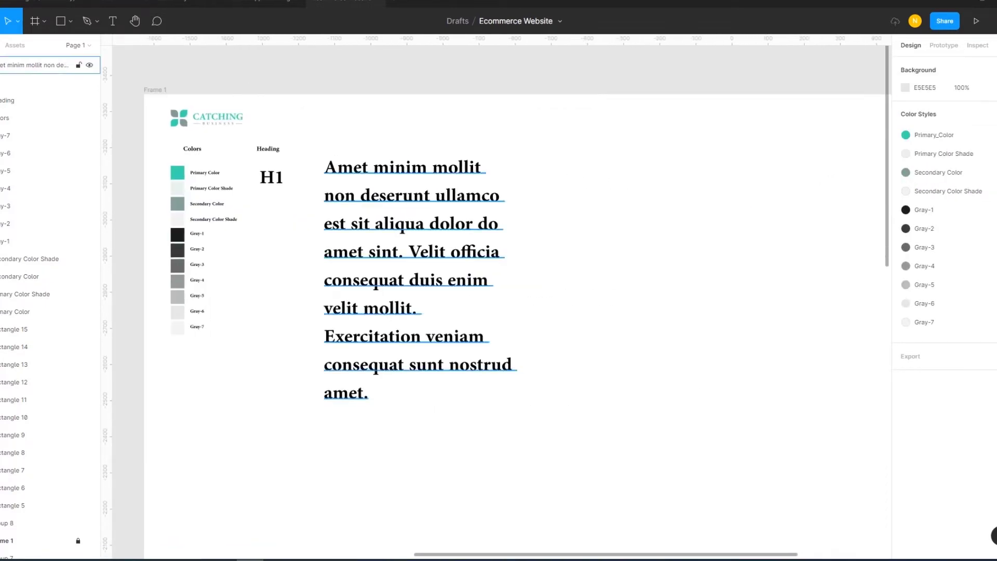
{"action": "left_click", "coordinate": [410, 223]}
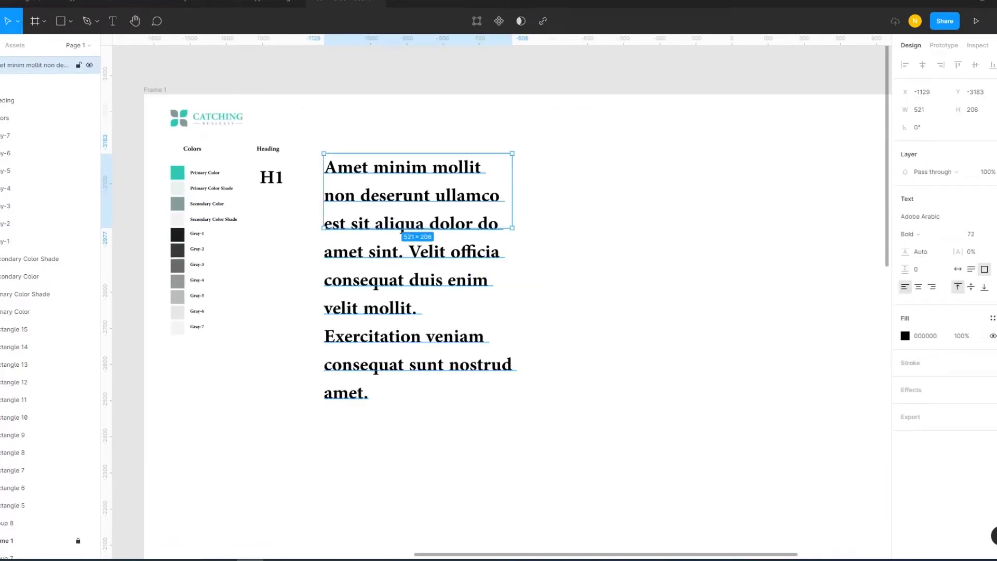
{"action": "left_click_drag", "start_coordinate": [403, 230], "coordinate": [597, 195]}
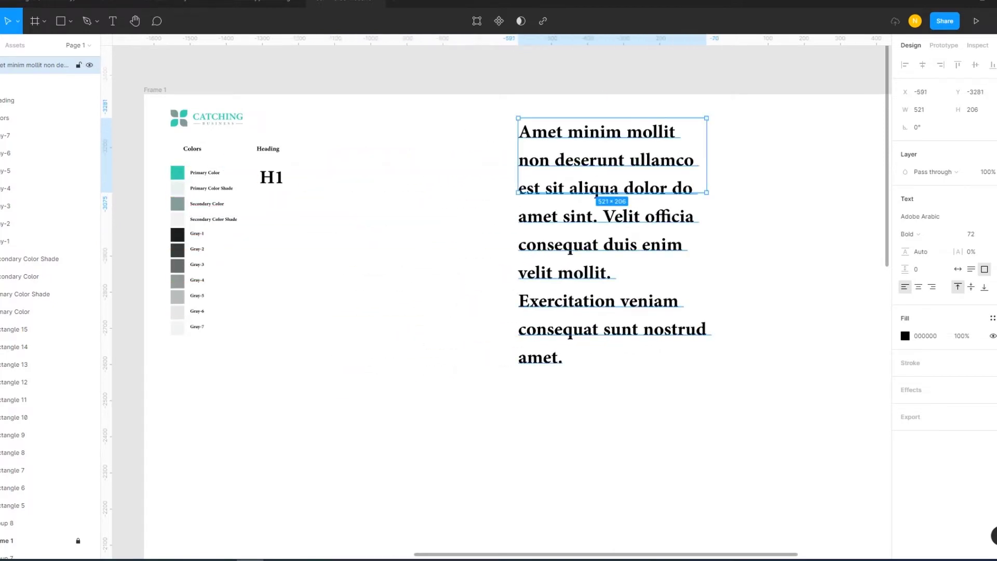
{"action": "key", "text": "Escape"}
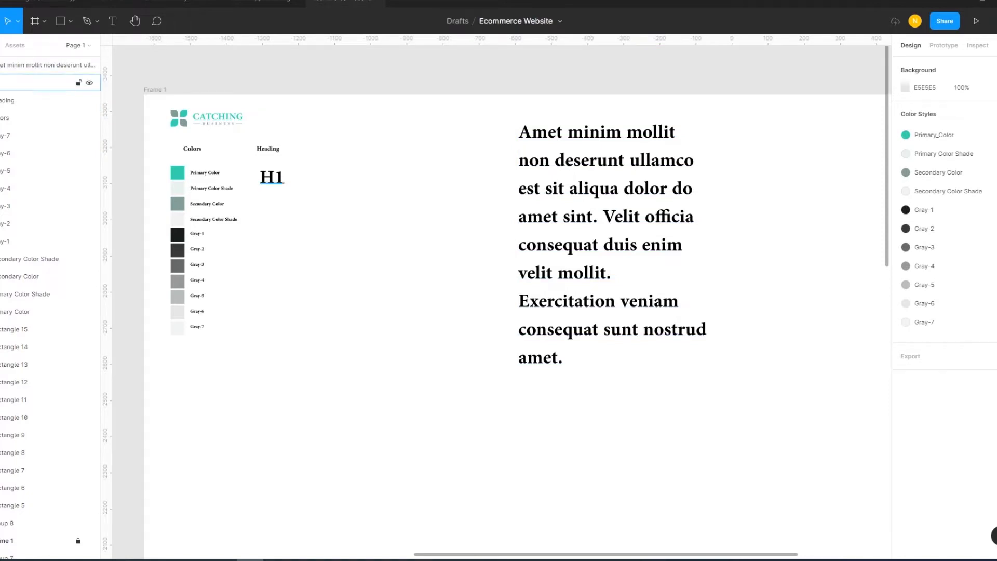
Set the body paragraph's font size to 76.
{"action": "left_click", "coordinate": [270, 178]}
{"action": "left_click", "coordinate": [596, 195]}
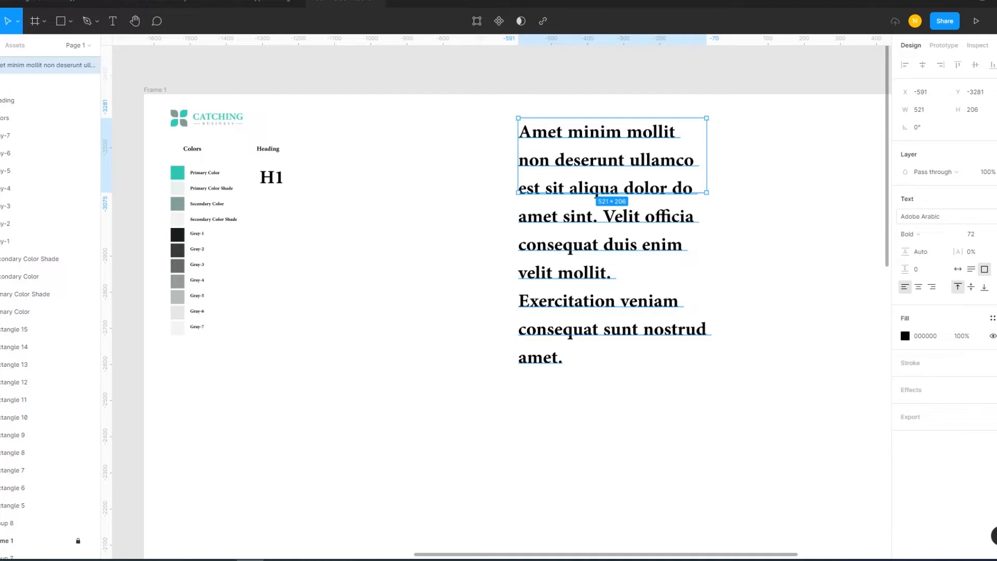
{"action": "left_click", "coordinate": [970, 234]}
{"action": "type", "text": "76"}
{"action": "key", "text": "Return"}
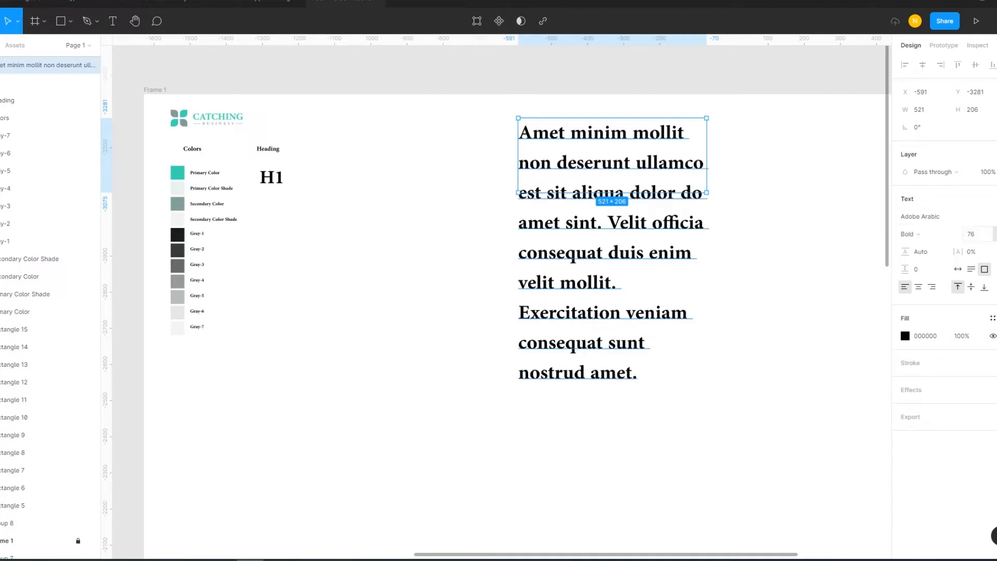
Set the H1 heading's font size to 76 as well.
{"action": "left_click", "coordinate": [272, 177]}
{"action": "left_click", "coordinate": [970, 234]}
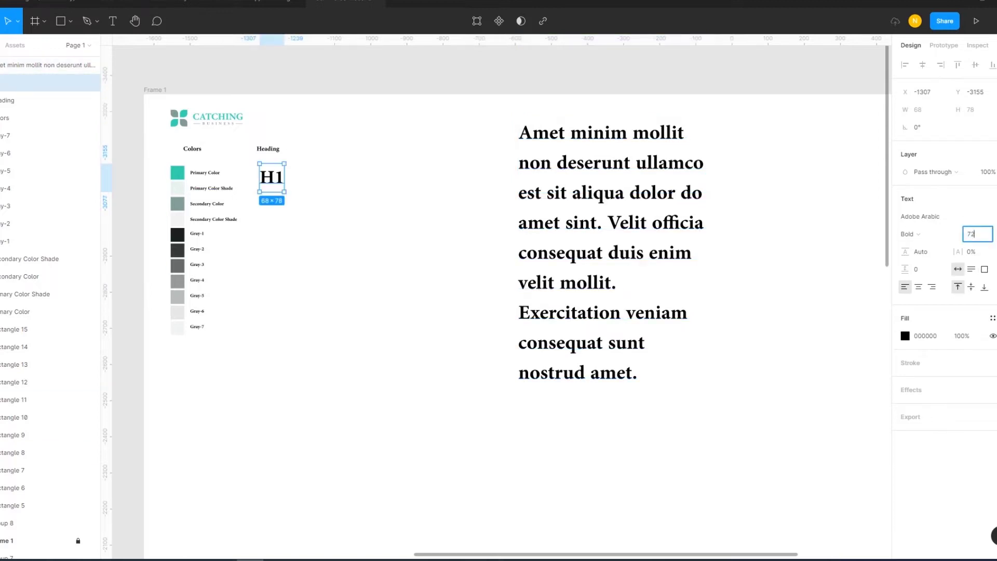
{"action": "type", "text": "76"}
{"action": "key", "text": "Return"}
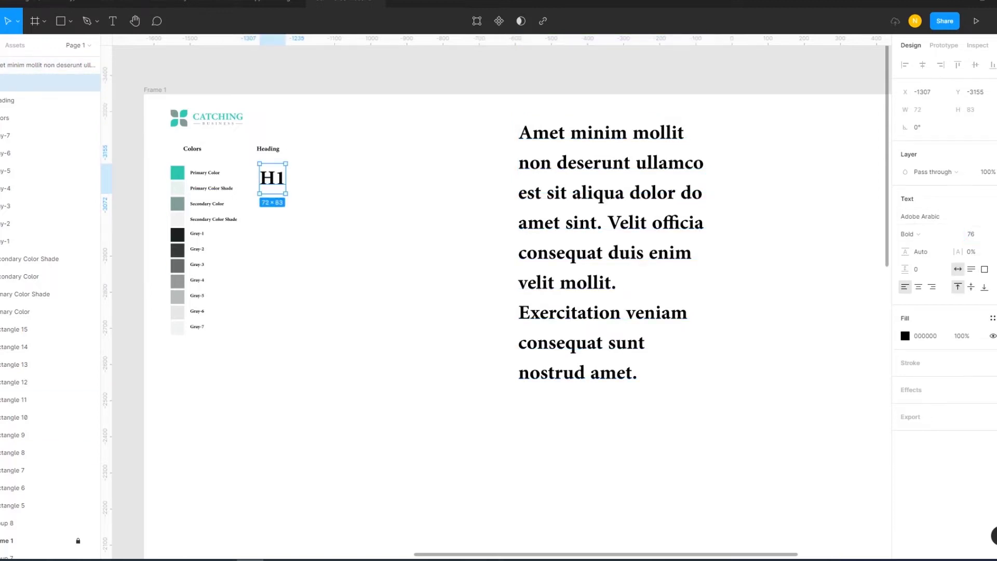
{"action": "key", "text": "Escape"}
{"action": "left_click", "coordinate": [607, 249]}
{"action": "key", "text": "Escape"}
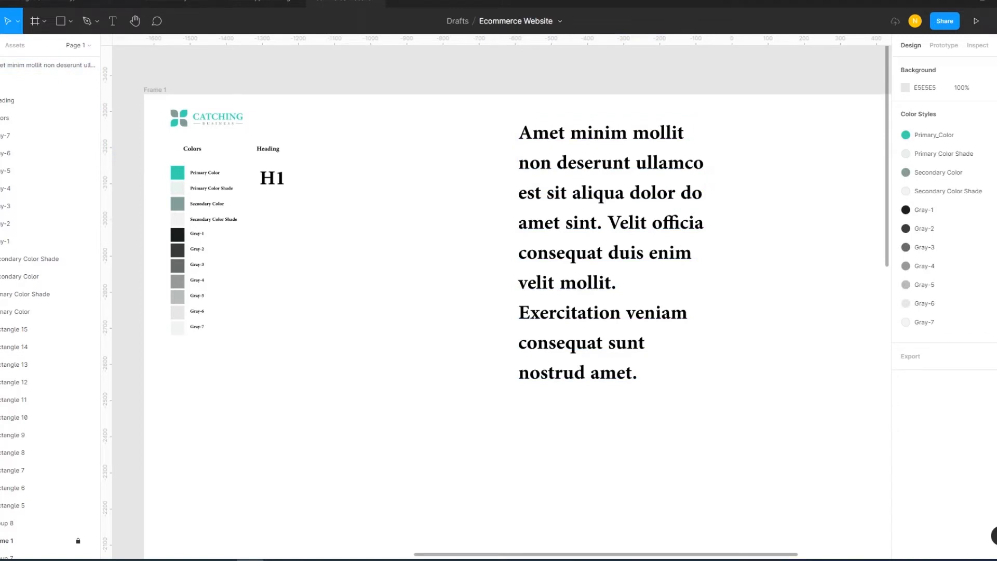
{"action": "left_click", "coordinate": [607, 197]}
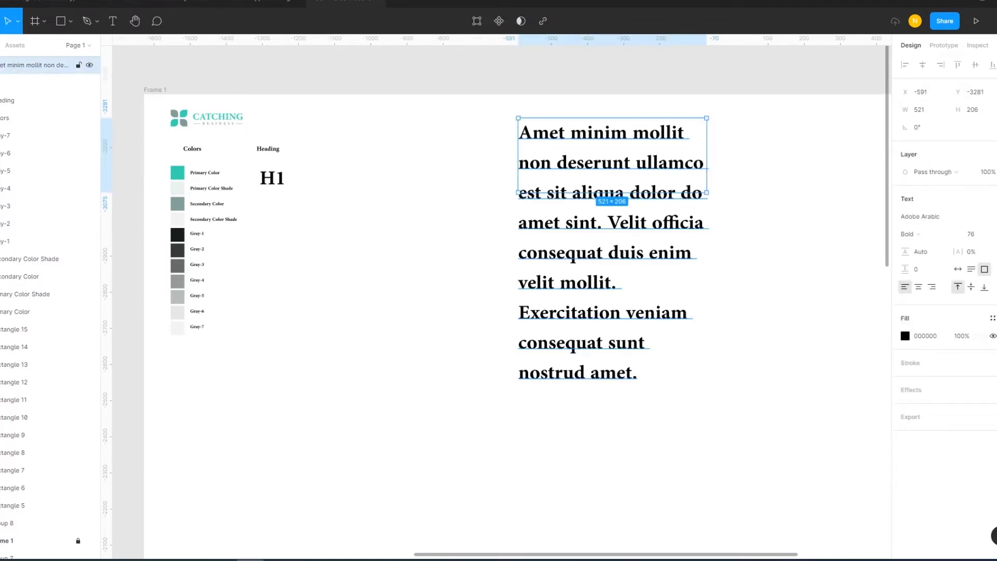
Set the body paragraph's line height to 80 after trying 200, 100 and 70.
{"action": "left_click", "coordinate": [920, 251]}
{"action": "type", "text": "22"}
{"action": "key", "text": "Return"}
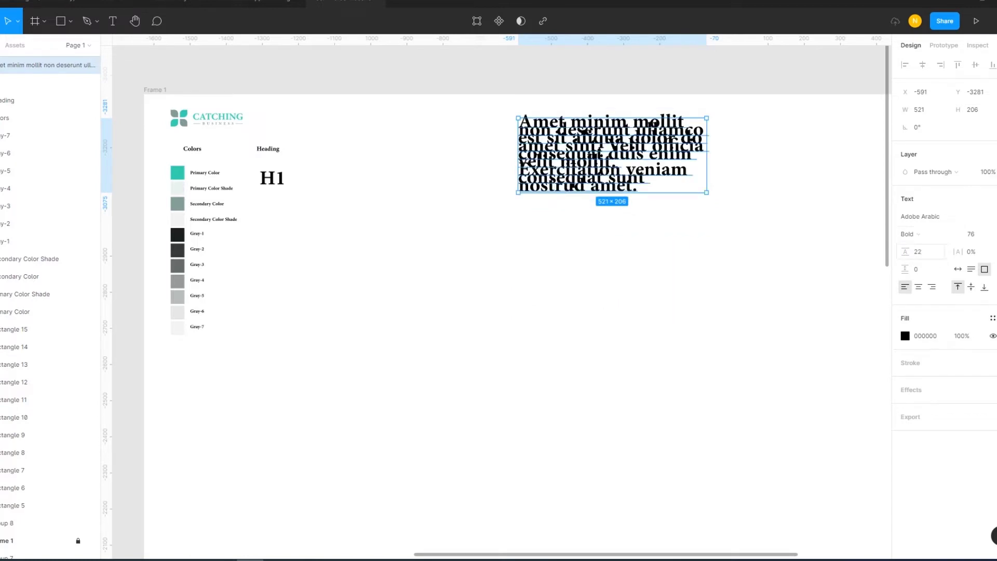
{"action": "type", "text": "00"}
{"action": "key", "text": "Return"}
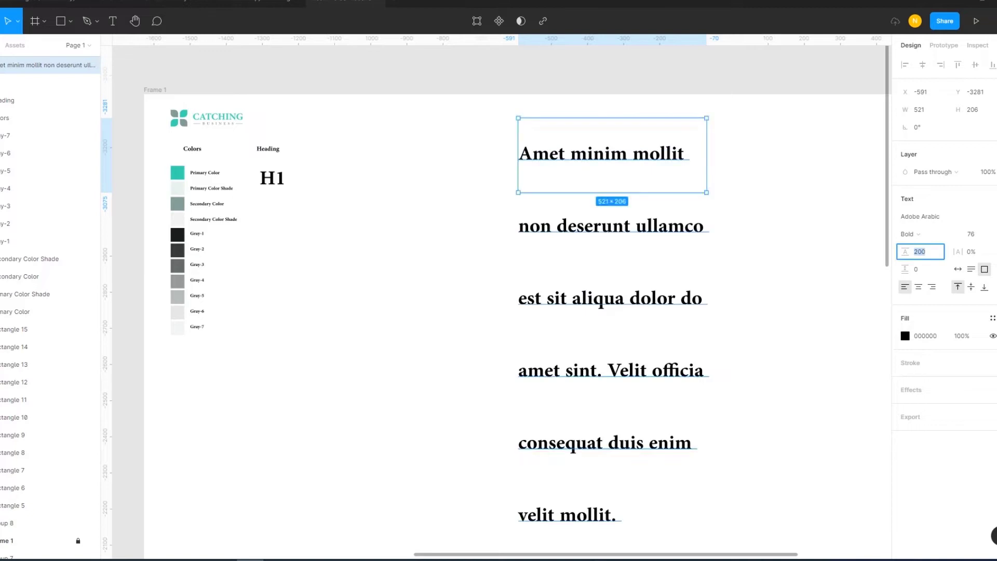
{"action": "type", "text": "100"}
{"action": "key", "text": "Return"}
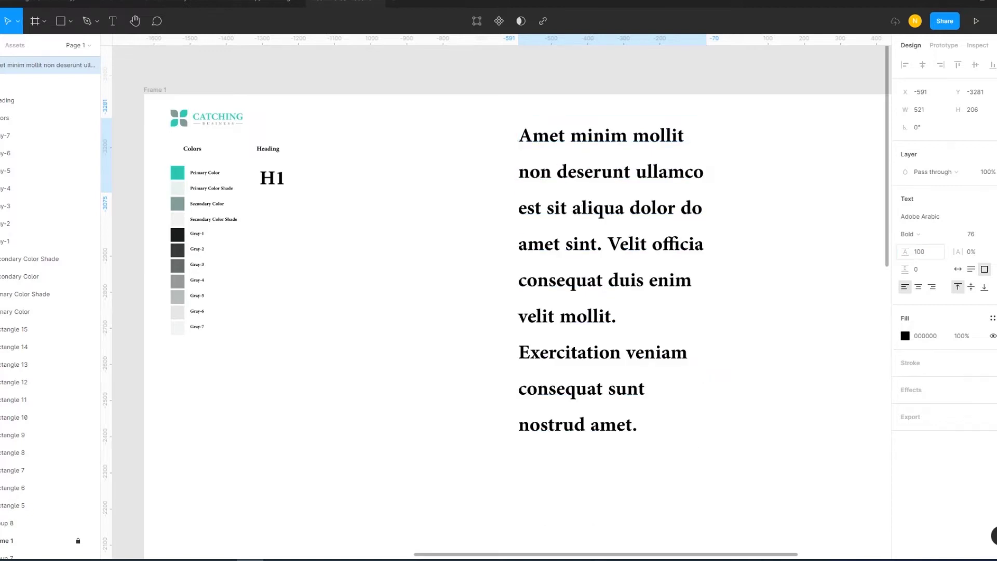
{"action": "left_click", "coordinate": [919, 252]}
{"action": "type", "text": "70"}
{"action": "key", "text": "Return"}
{"action": "left_click", "coordinate": [918, 251]}
{"action": "type", "text": "80"}
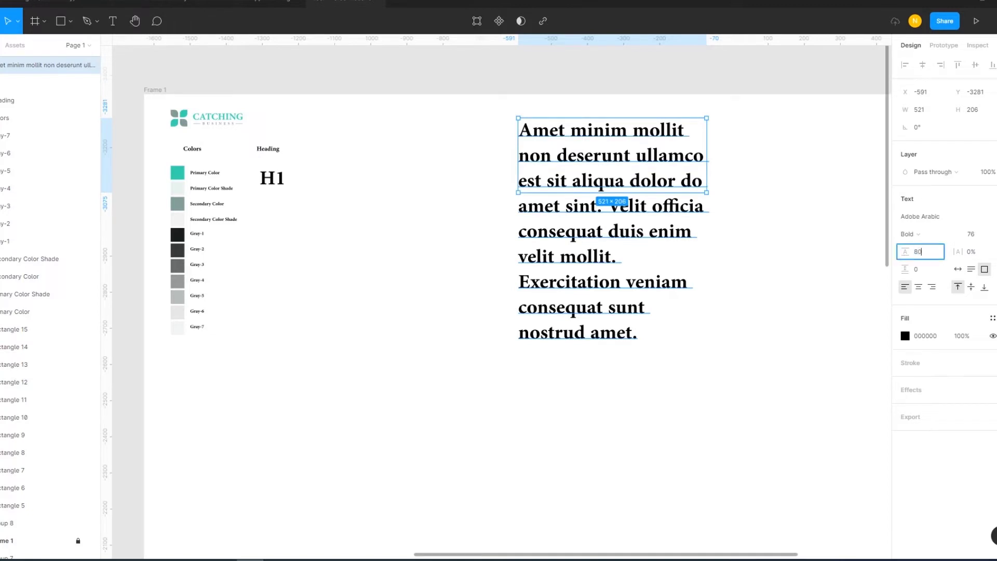
{"action": "key", "text": "Escape"}
{"action": "left_click", "coordinate": [610, 176]}
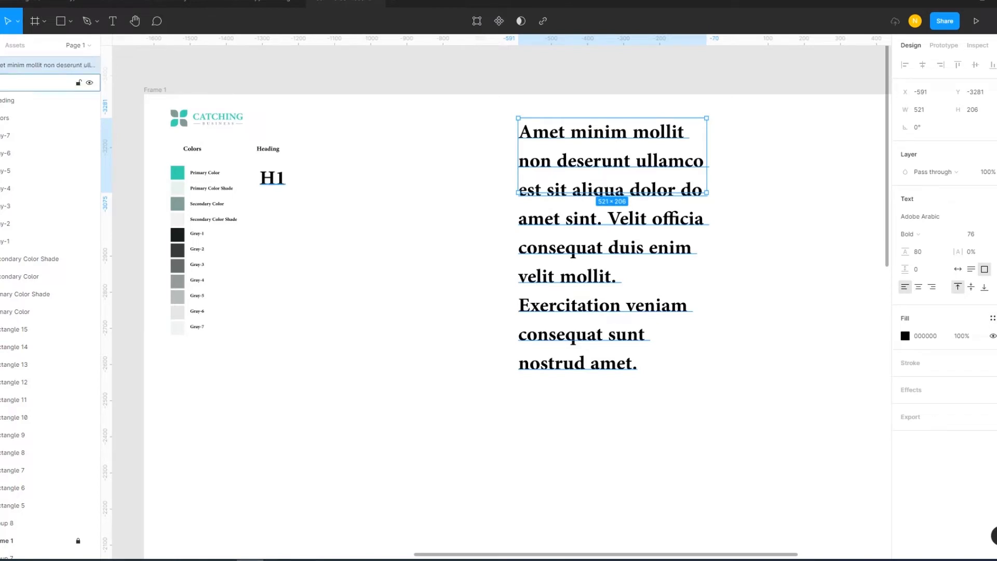
Set the H1 heading's line height to 80.
{"action": "left_click", "coordinate": [272, 178]}
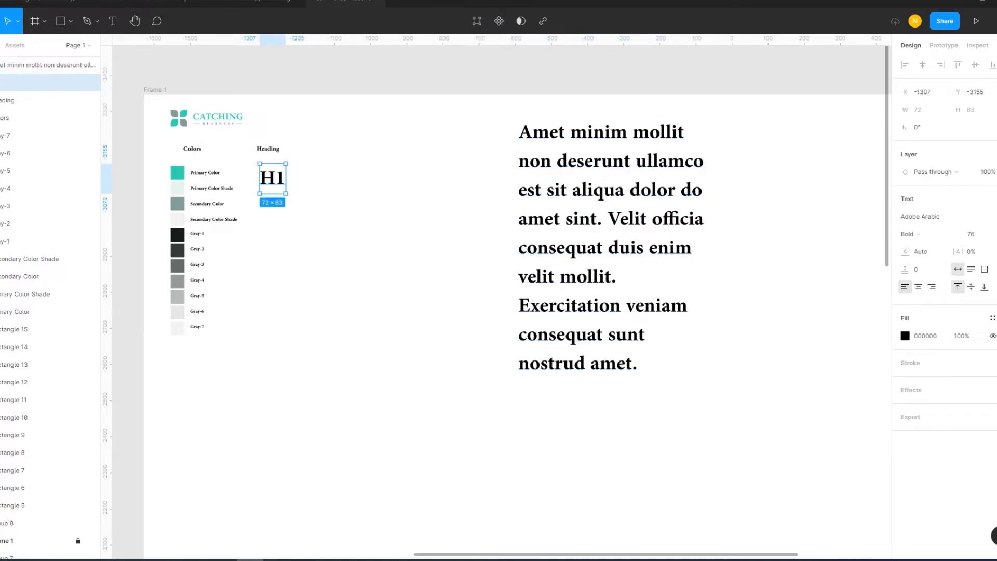
{"action": "left_click", "coordinate": [920, 252]}
{"action": "type", "text": "80"}
{"action": "key", "text": "Return"}
Align H1 under the Heading label and place a copy just below it.
{"action": "left_click", "coordinate": [610, 155]}
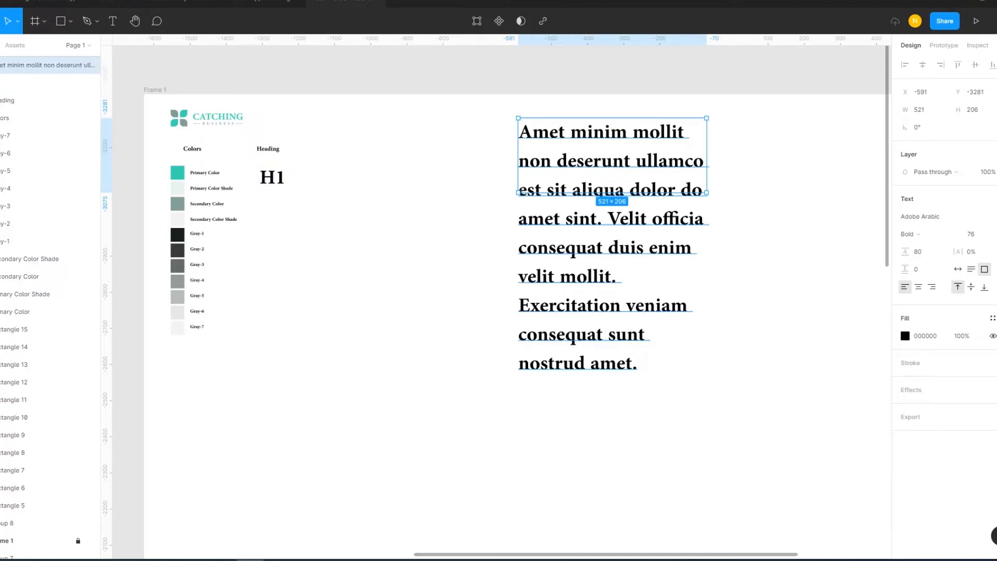
{"action": "key", "text": "Escape"}
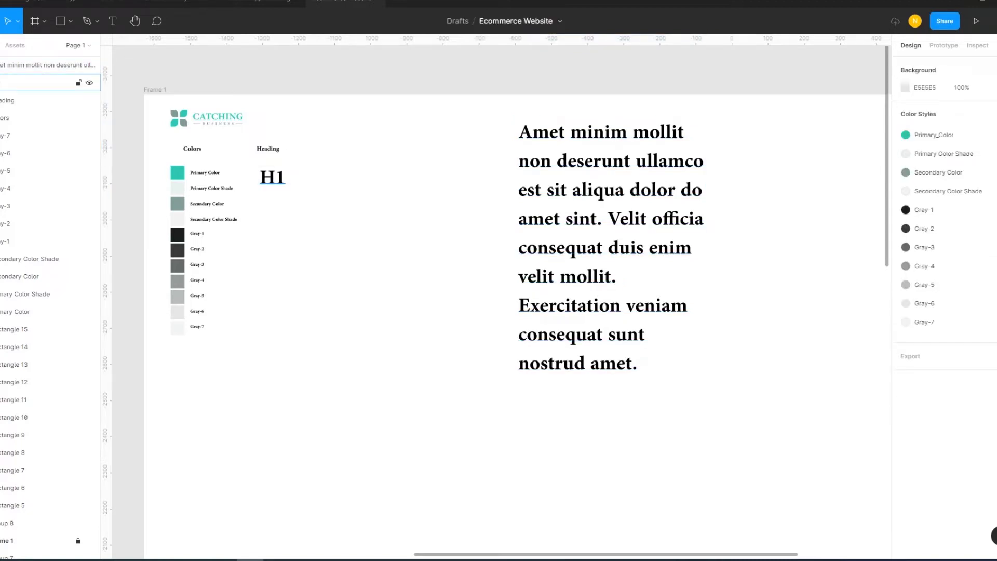
{"action": "left_click", "coordinate": [52, 82]}
{"action": "left_click_drag", "start_coordinate": [272, 177], "coordinate": [269, 172]}
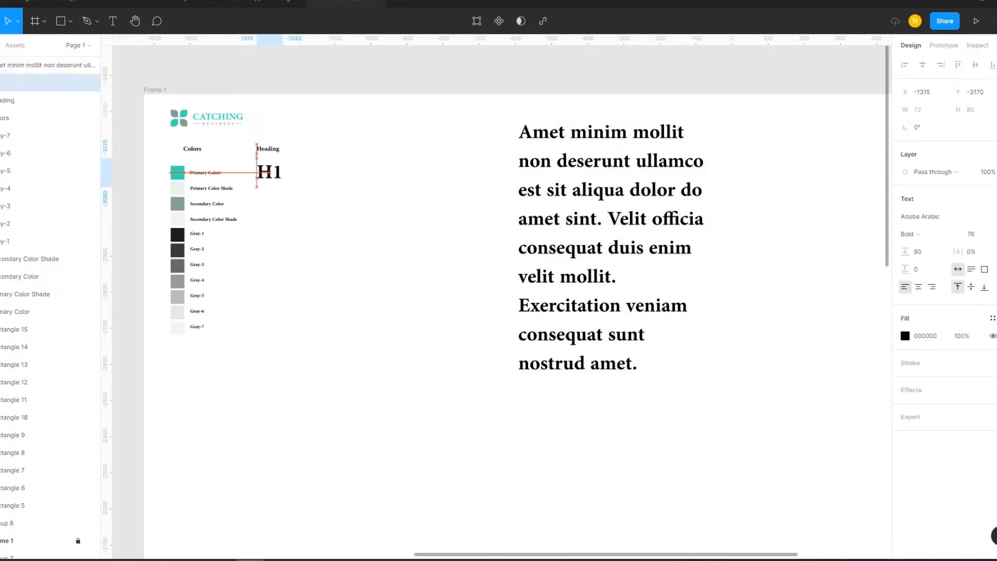
{"action": "mouse_move", "coordinate": [269, 174]}
{"action": "left_mouse_down"}
{"action": "mouse_move", "coordinate": [269, 254]}
{"action": "mouse_move", "coordinate": [266, 209]}
{"action": "left_mouse_up"}
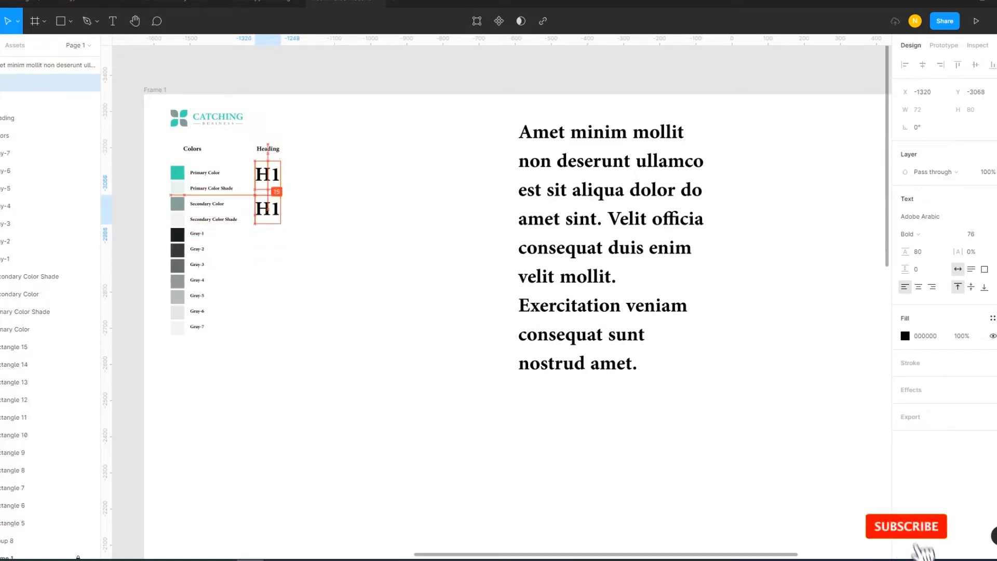
Line up the H1 copy and duplicate it to stack more H1 samples.
{"action": "left_click_drag", "start_coordinate": [265, 208], "coordinate": [267, 209]}
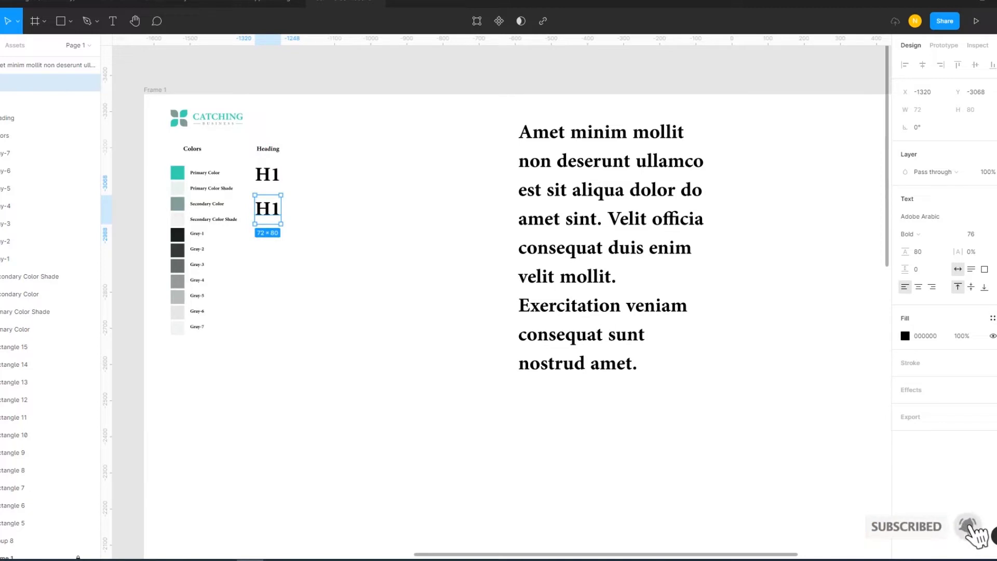
{"action": "key", "text": "ctrl+d"}
{"action": "key", "text": "ctrl+d"}
{"action": "key", "text": "ctrl+d"}
{"action": "key", "text": "ctrl+d"}
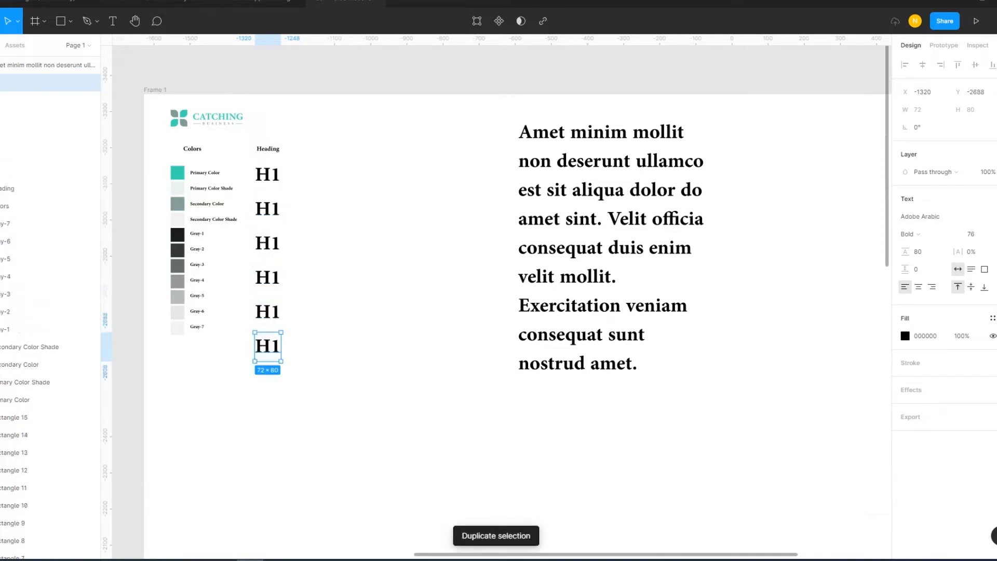
{"action": "key", "text": "ctrl+d"}
{"action": "key", "text": "Escape"}
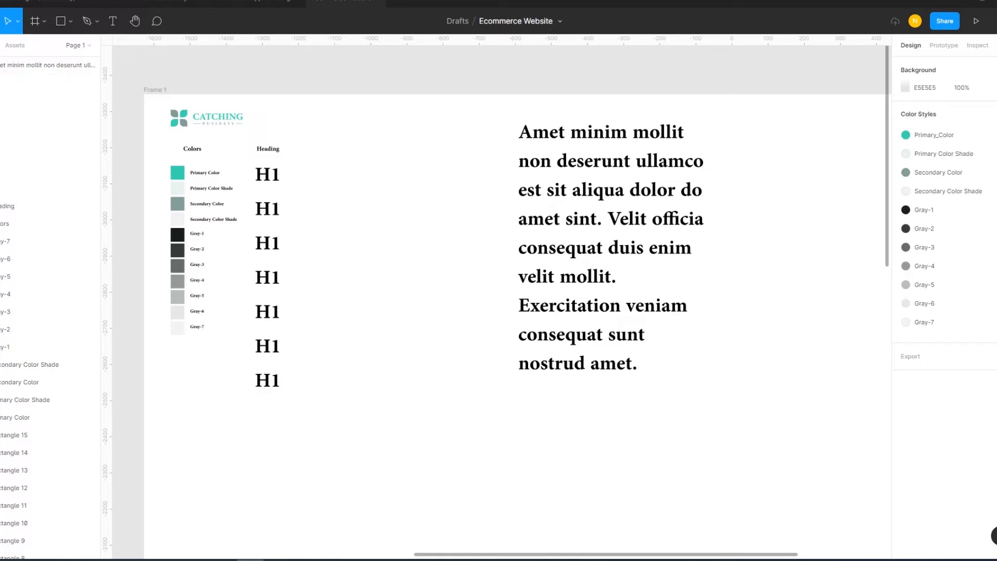
Reduce the second H1 heading's font size to 64.
{"action": "left_click", "coordinate": [52, 170]}
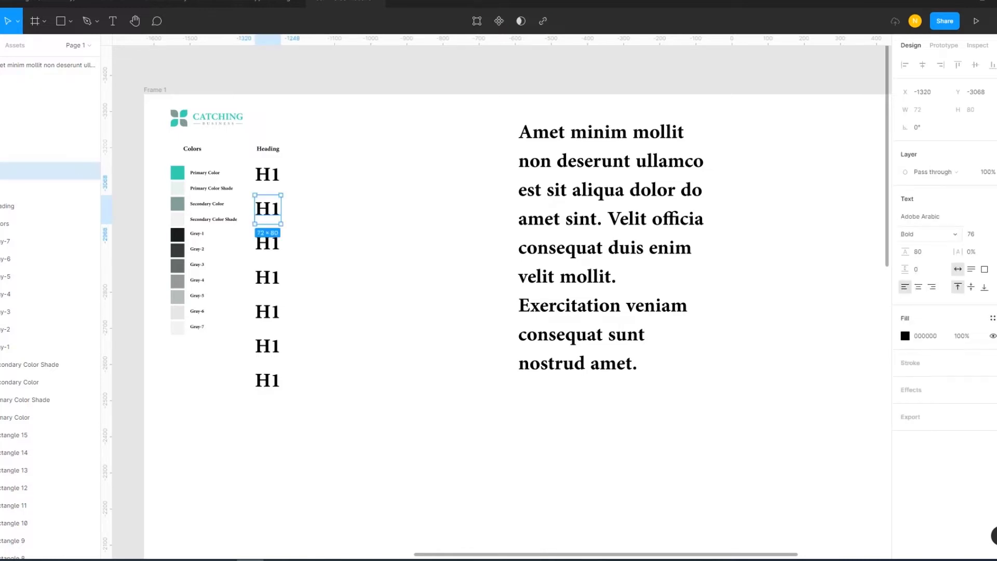
{"action": "left_click", "coordinate": [992, 234]}
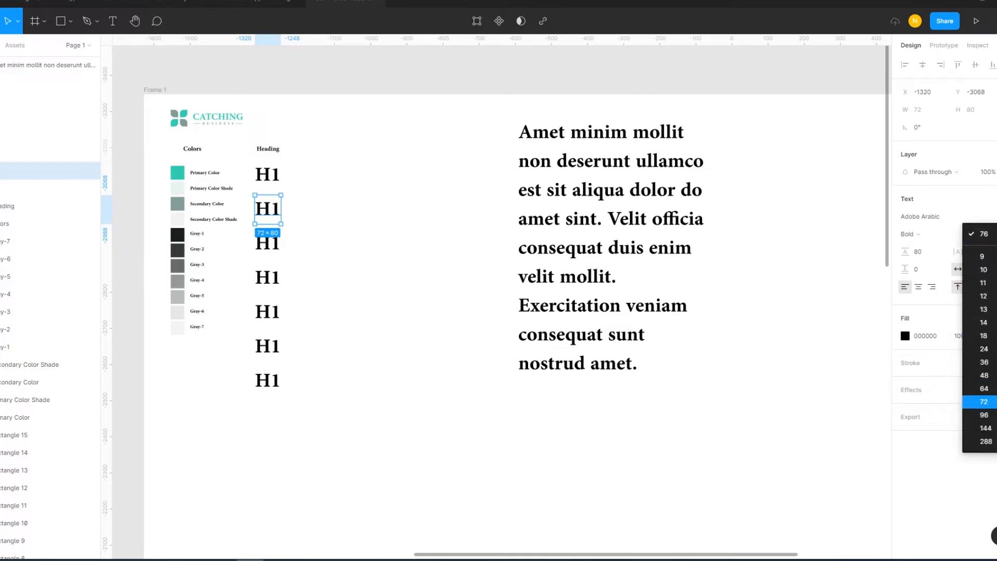
{"action": "left_click", "coordinate": [983, 402]}
{"action": "left_click", "coordinate": [973, 233]}
{"action": "type", "text": "64"}
{"action": "key", "text": "Return"}
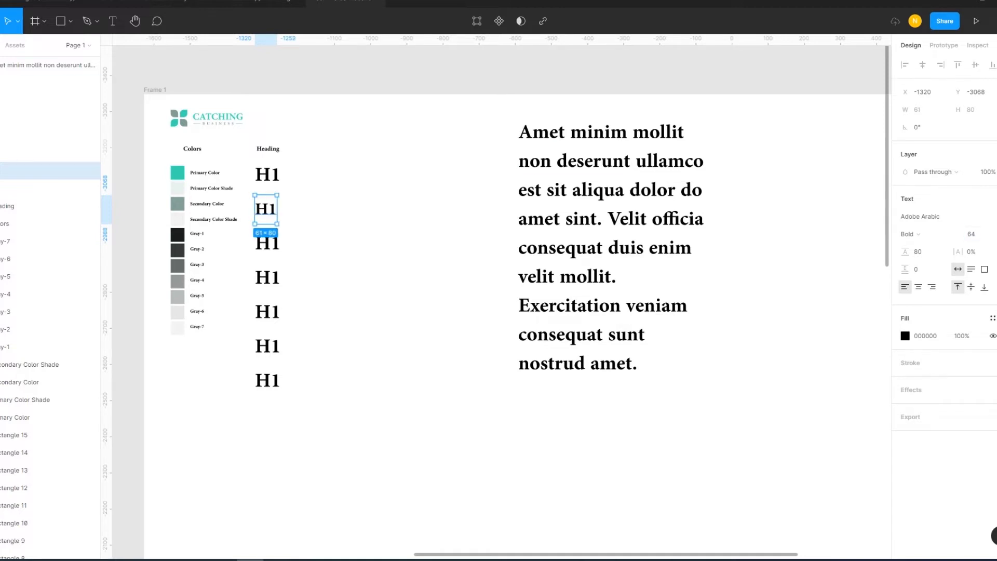
{"action": "left_click", "coordinate": [610, 161]}
Set the body paragraph to font size 64 with line height 70.
{"action": "left_click", "coordinate": [973, 234]}
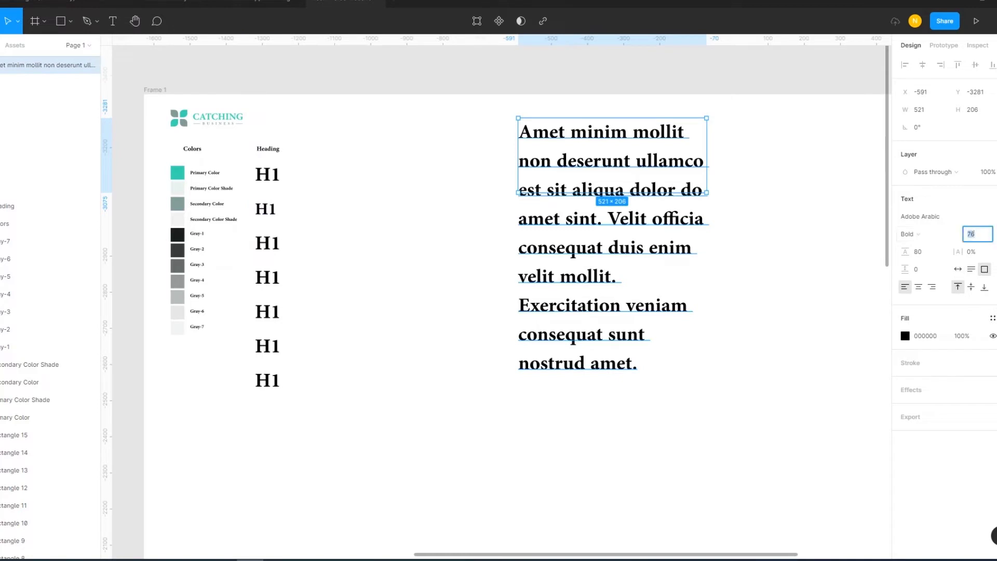
{"action": "type", "text": "64"}
{"action": "key", "text": "Return"}
{"action": "left_click", "coordinate": [727, 415]}
{"action": "left_click", "coordinate": [610, 156]}
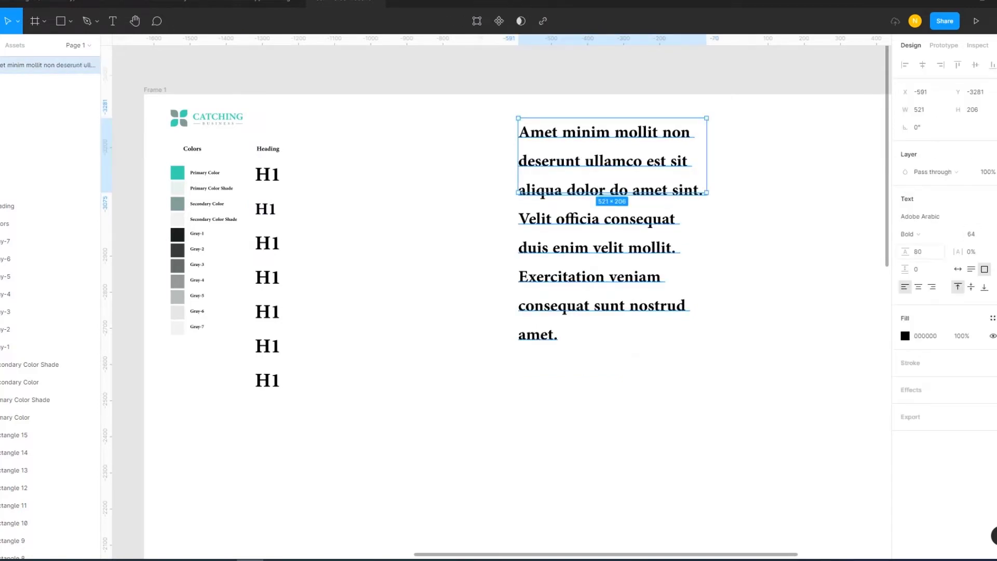
{"action": "type", "text": "70"}
{"action": "key", "text": "Return"}
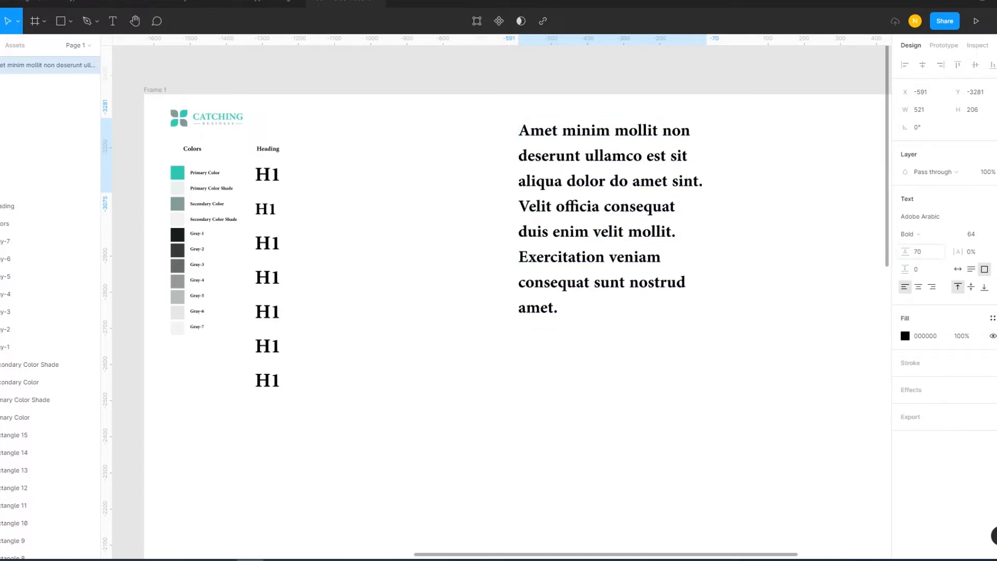
Give the second H1 heading a line height of 70.
{"action": "left_click", "coordinate": [265, 208]}
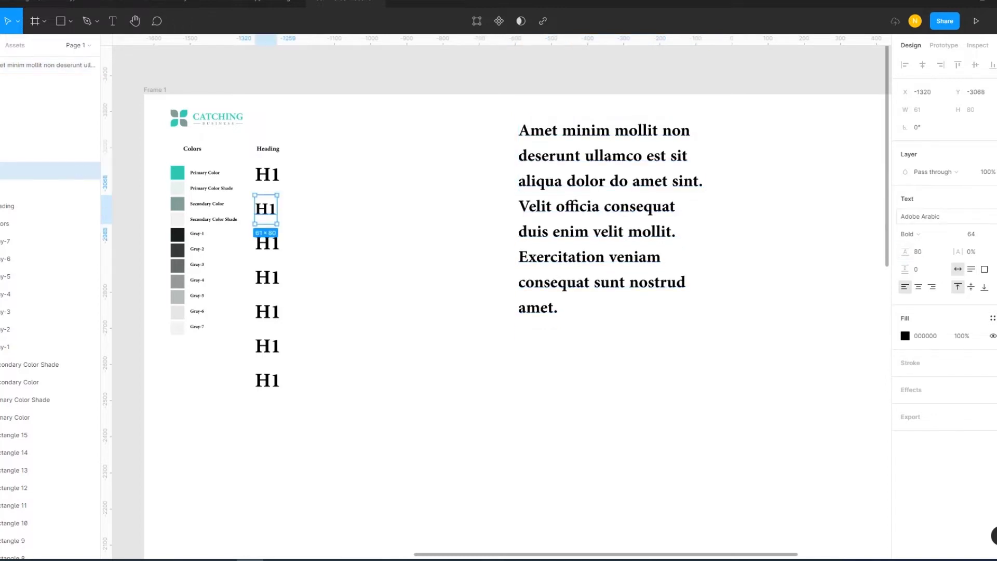
{"action": "left_click", "coordinate": [917, 252]}
{"action": "type", "text": "70"}
{"action": "key", "text": "Return"}
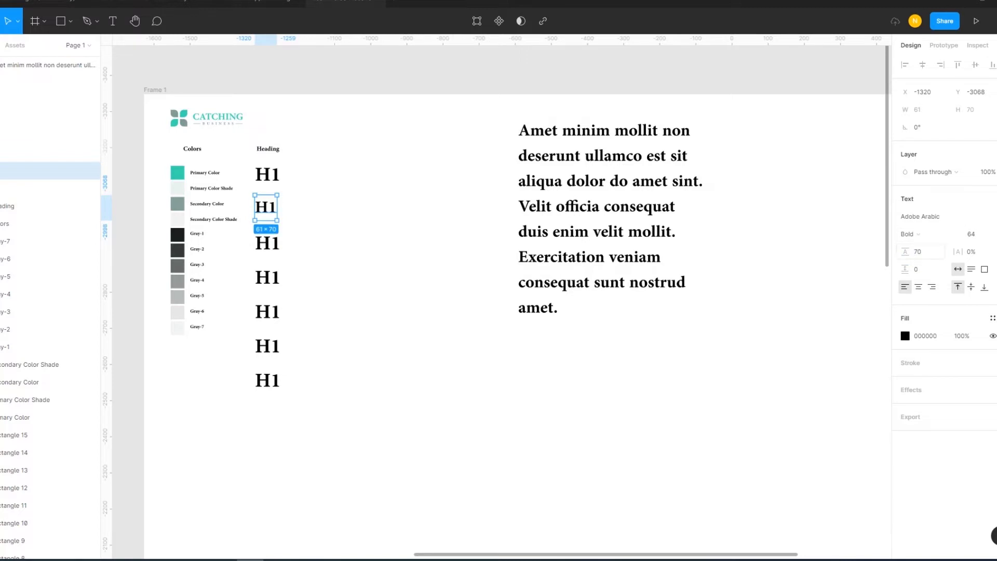
{"action": "key", "text": "Escape"}
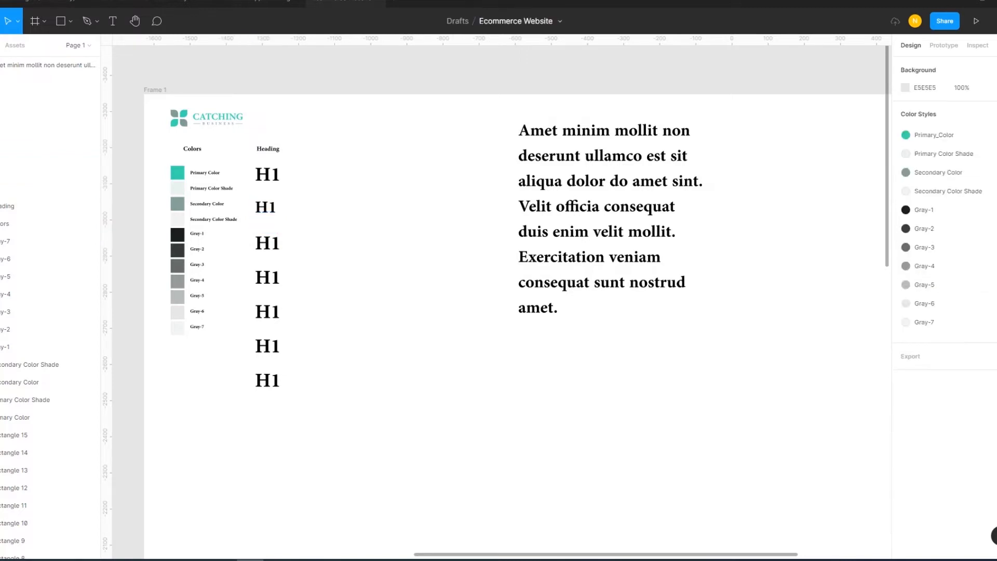
Reduce the third H1 heading's font size to 54.
{"action": "left_click", "coordinate": [267, 243]}
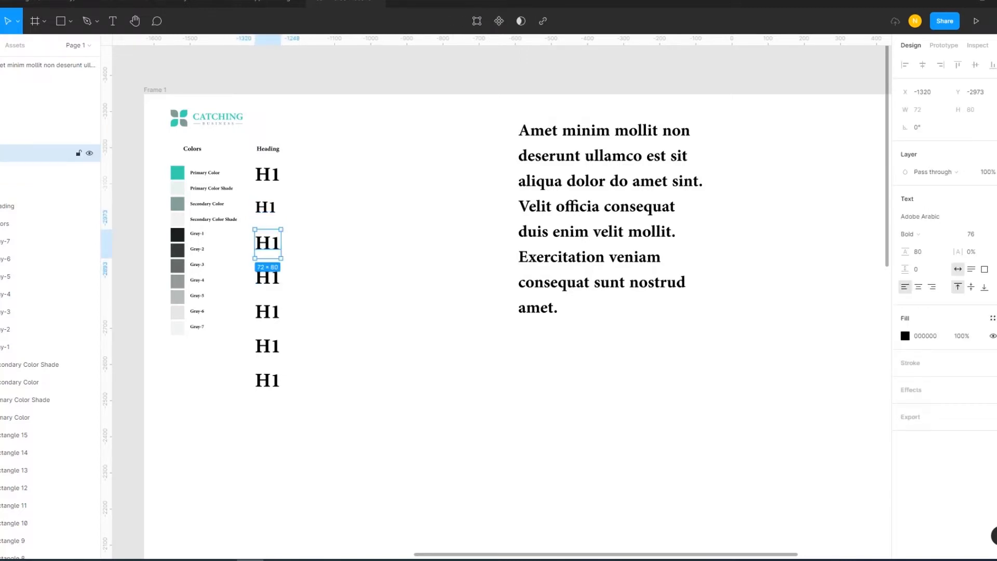
{"action": "left_click", "coordinate": [266, 207]}
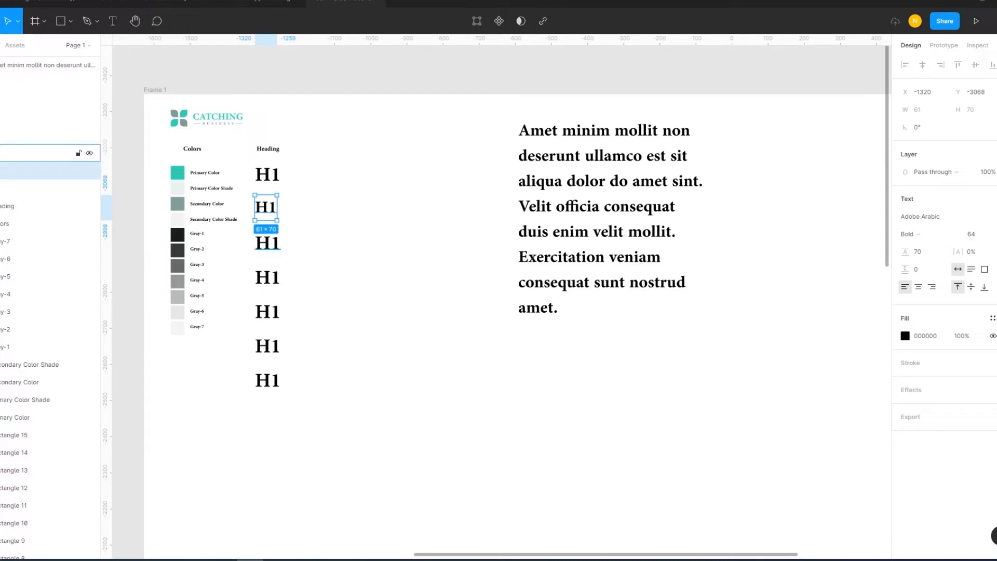
{"action": "left_click", "coordinate": [52, 153]}
{"action": "left_click", "coordinate": [971, 233]}
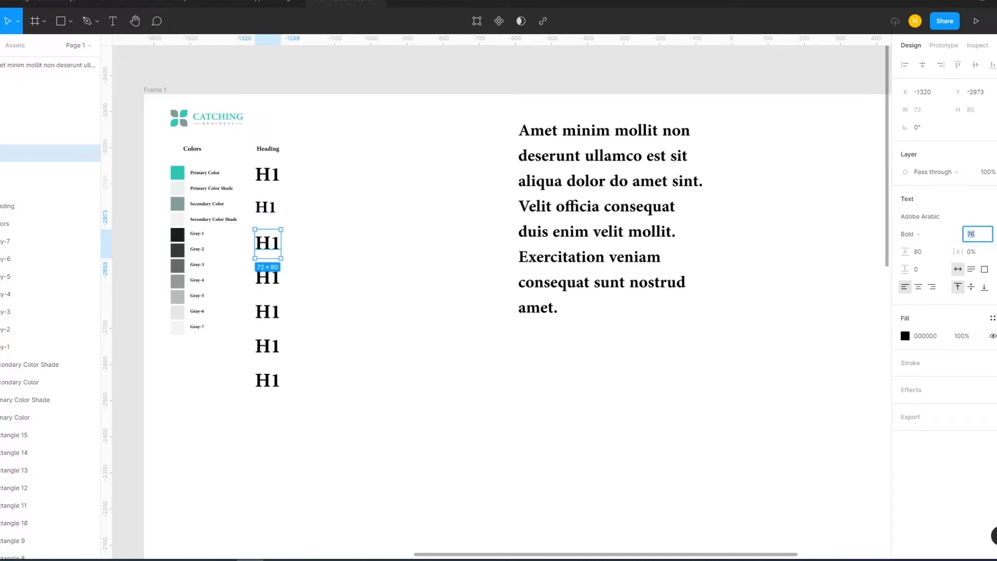
{"action": "type", "text": "6"}
{"action": "key", "text": "Return"}
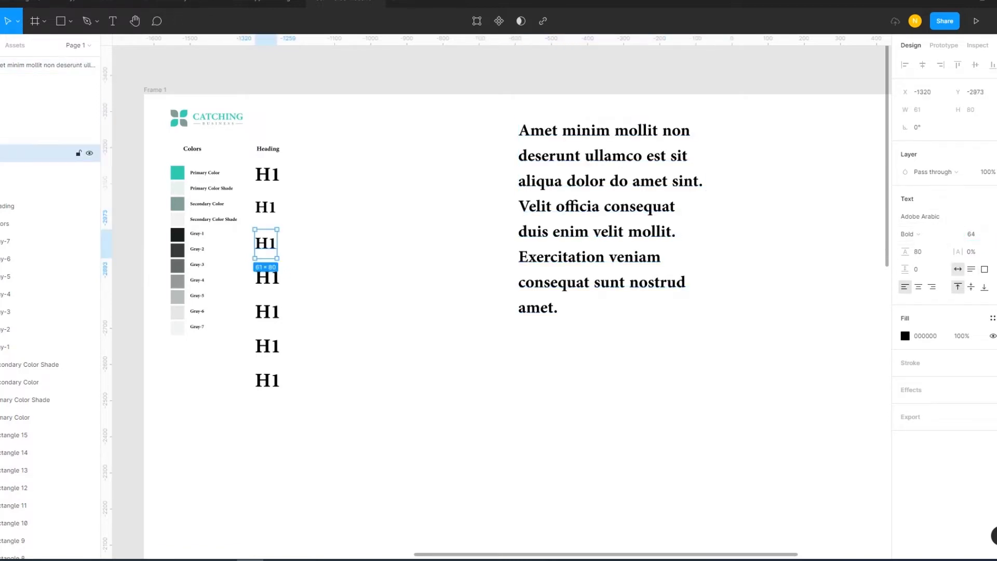
{"action": "left_click", "coordinate": [971, 233]}
{"action": "type", "text": "54"}
{"action": "key", "text": "Return"}
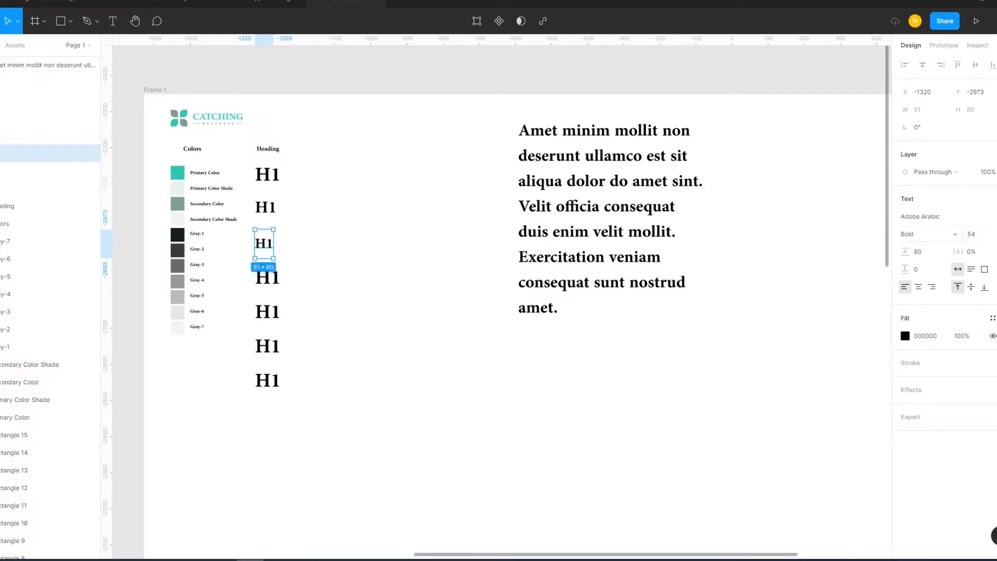
Set the body paragraph's line height to 80, undoing an oversized 154 attempt.
{"action": "left_click", "coordinate": [602, 156]}
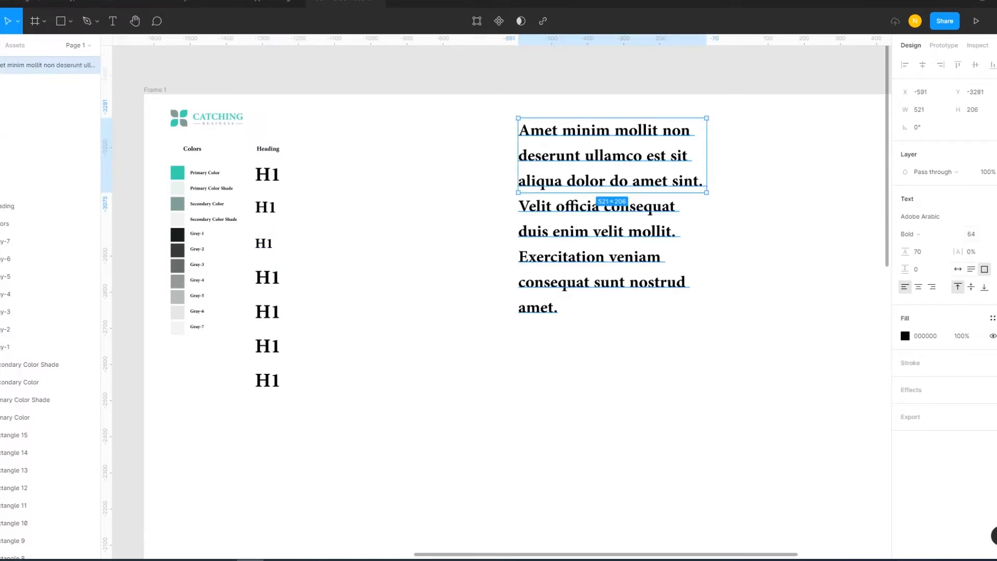
{"action": "left_click", "coordinate": [920, 251]}
{"action": "type", "text": "154"}
{"action": "key", "text": "Return"}
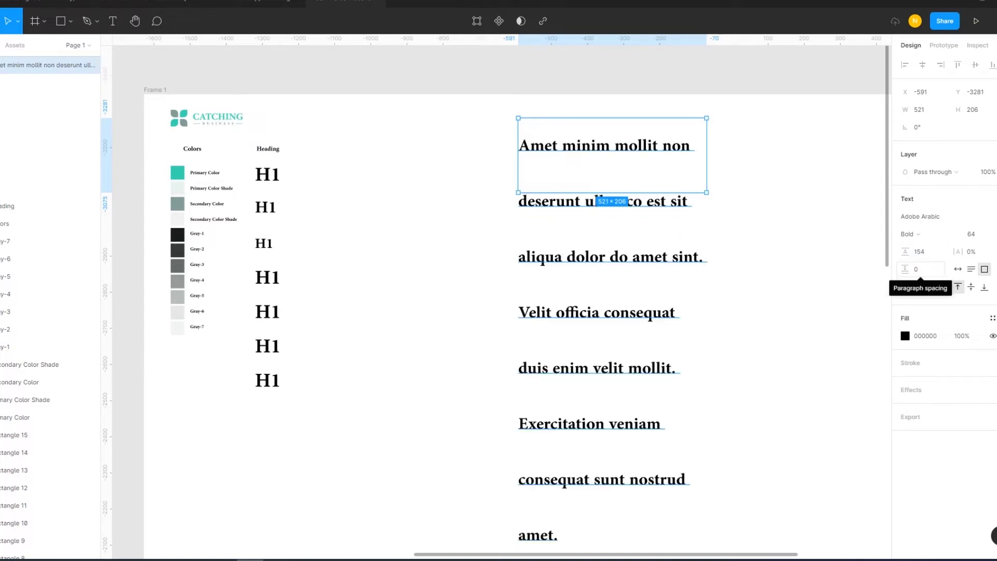
{"action": "key", "text": "ctrl+z"}
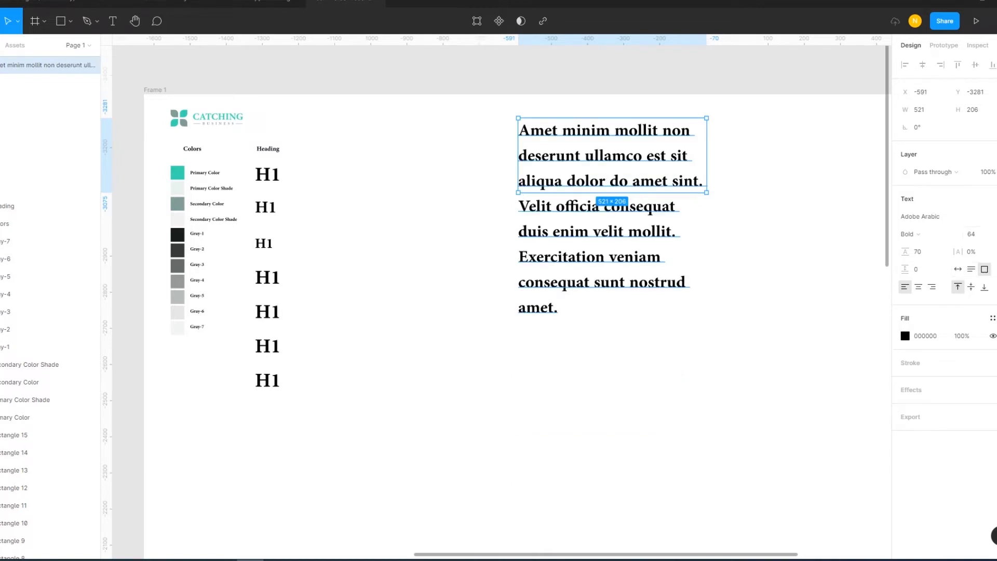
{"action": "left_click", "coordinate": [263, 243]}
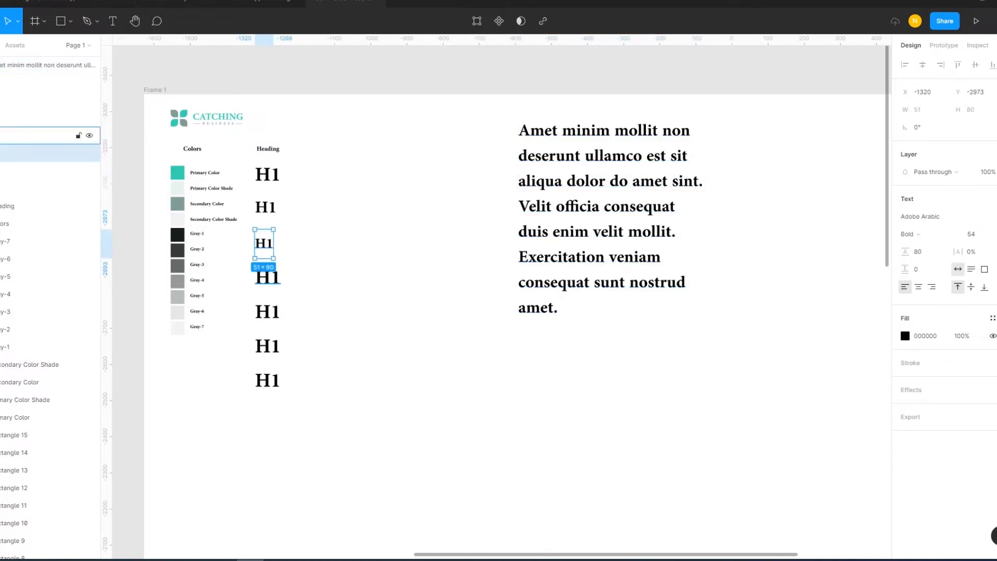
{"action": "left_click", "coordinate": [613, 208]}
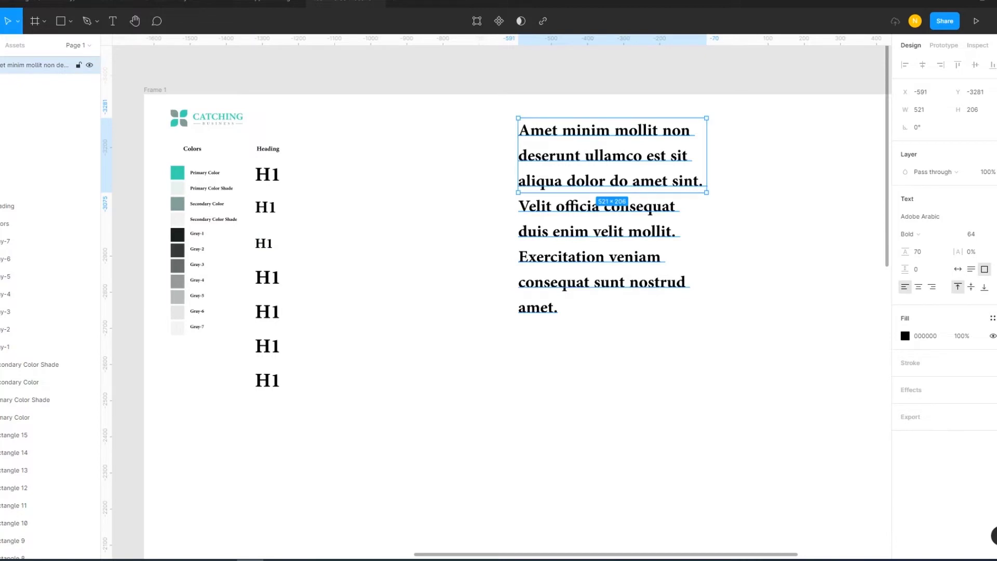
{"action": "left_click", "coordinate": [922, 251]}
{"action": "type", "text": "80"}
{"action": "key", "text": "Return"}
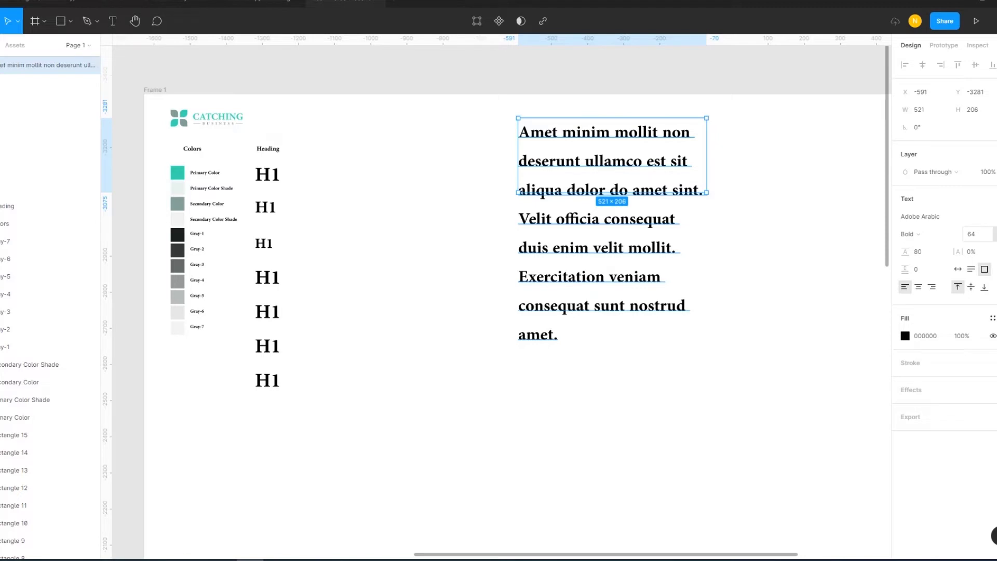
Set the body paragraph to font size 54 and scrub its line height to 68.
{"action": "left_click", "coordinate": [263, 243]}
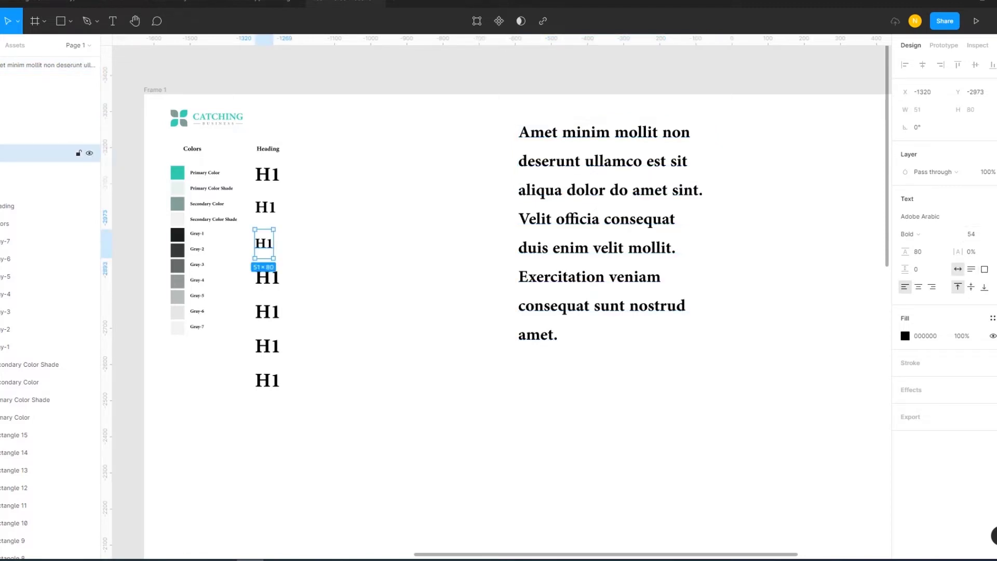
{"action": "left_click", "coordinate": [41, 65]}
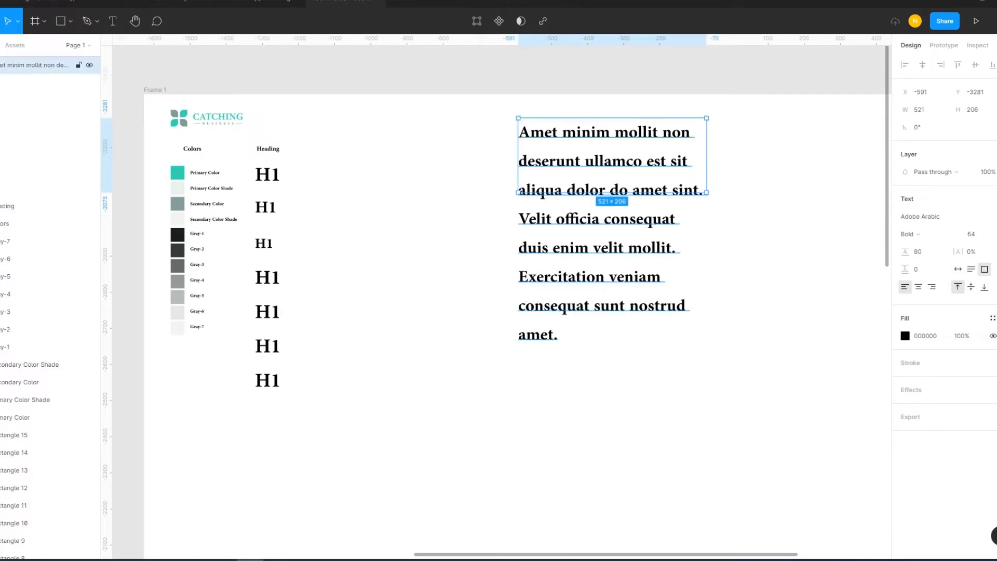
{"action": "left_click", "coordinate": [971, 233]}
{"action": "type", "text": "54"}
{"action": "key", "text": "Return"}
{"action": "key", "text": "Escape"}
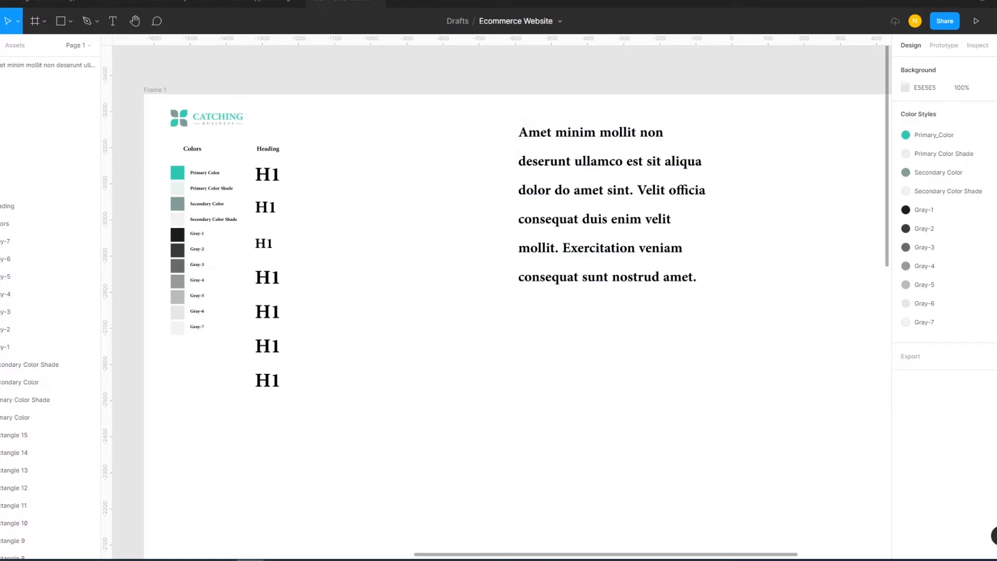
{"action": "left_click", "coordinate": [41, 64]}
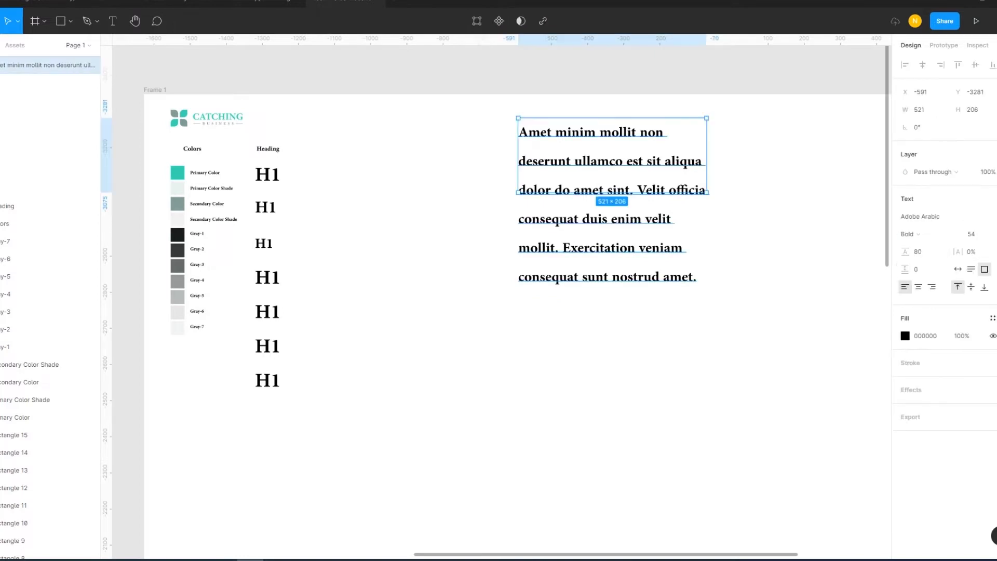
{"action": "left_click_drag", "start_coordinate": [905, 251], "coordinate": [895, 256]}
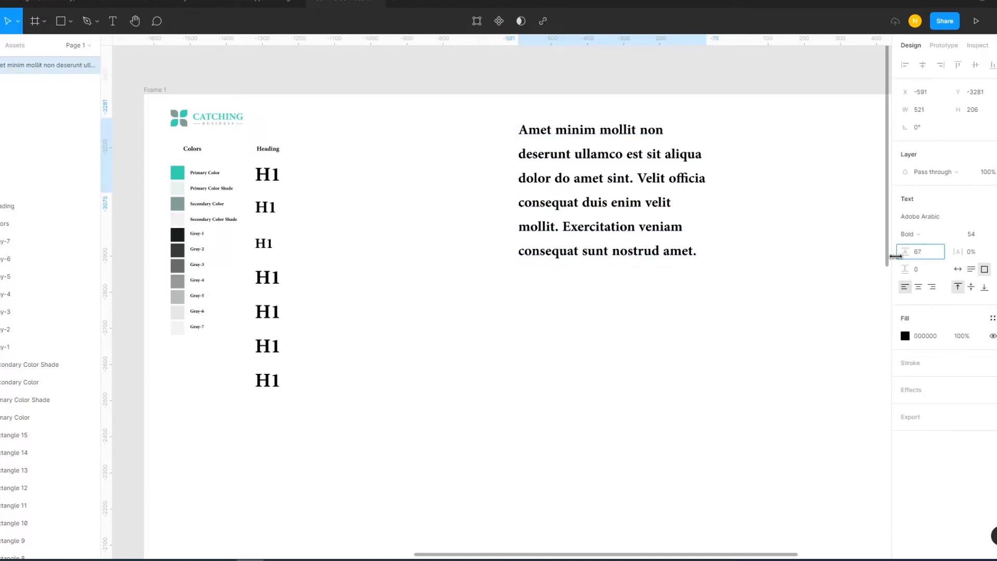
{"action": "left_click_drag", "start_coordinate": [896, 256], "coordinate": [897, 256]}
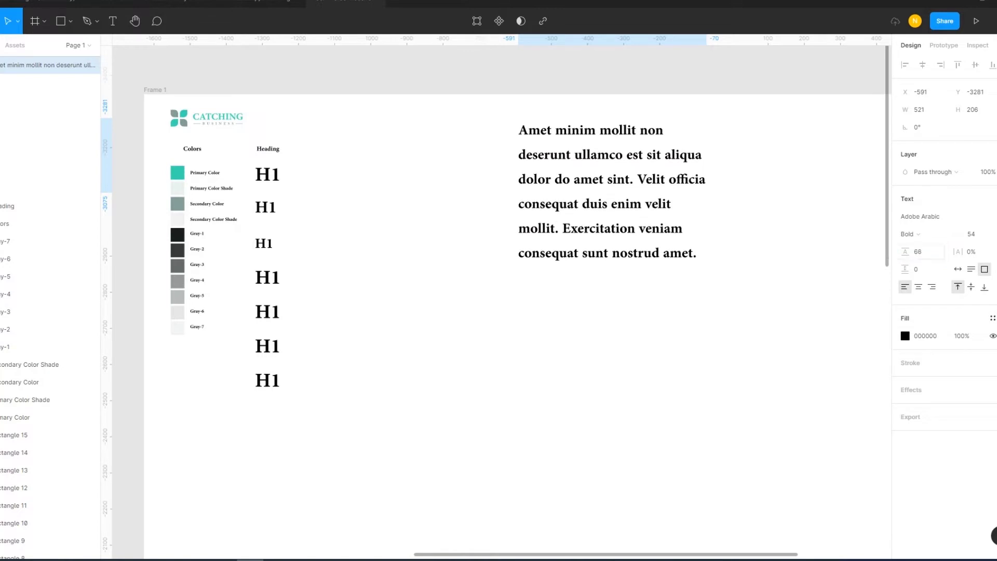
{"action": "left_click_drag", "start_coordinate": [263, 244], "coordinate": [384, 403]}
{"action": "scroll", "coordinate": [263, 249], "scroll_direction": "up", "scroll_amount": 2}
Set the bottom H1 heading's font size to 28.
{"action": "left_click", "coordinate": [976, 233]}
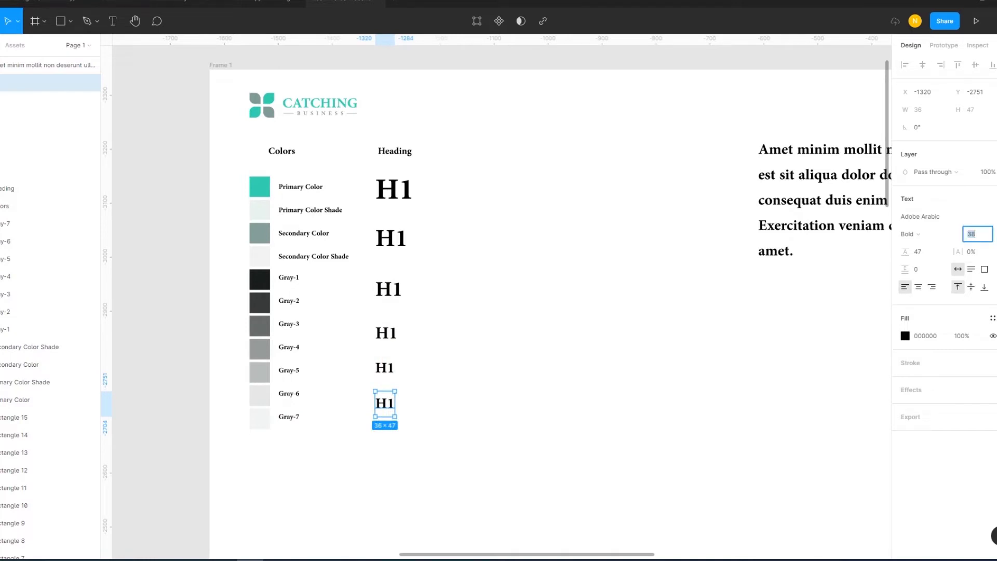
{"action": "type", "text": "24"}
{"action": "key", "text": "Return"}
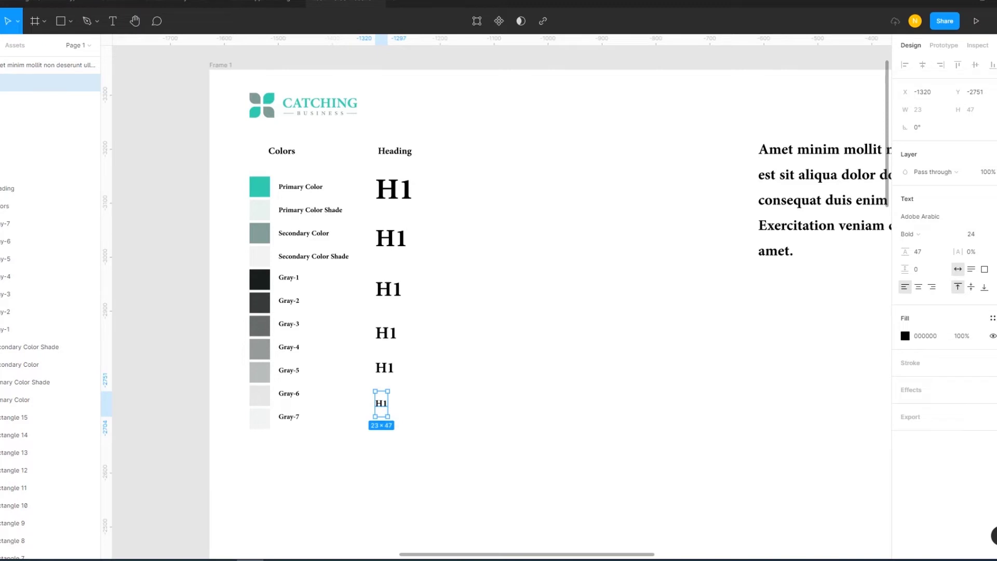
{"action": "left_click", "coordinate": [32, 100]}
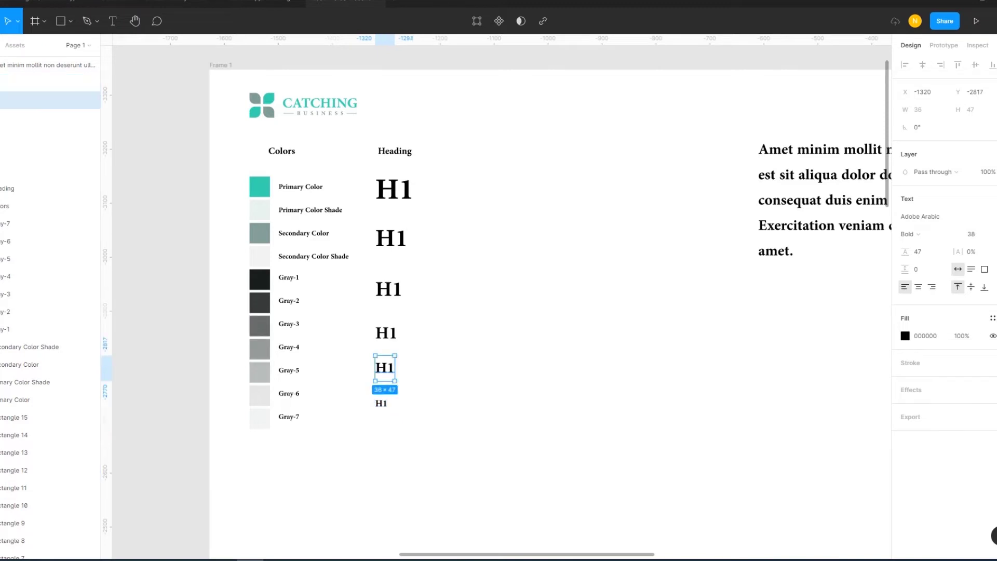
{"action": "left_click", "coordinate": [52, 82]}
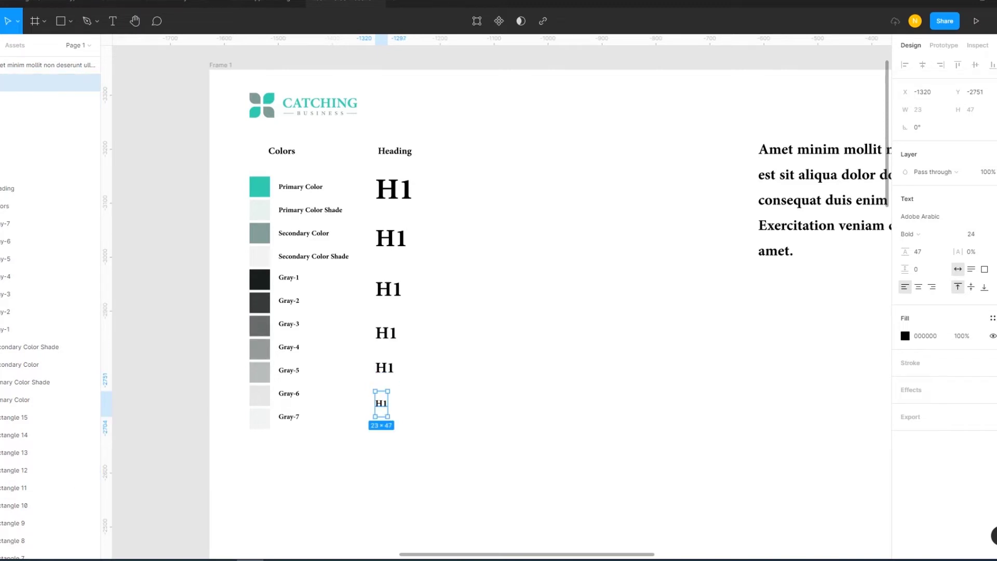
{"action": "left_click", "coordinate": [971, 234]}
{"action": "type", "text": "28"}
{"action": "key", "text": "Return"}
Shrink the body paragraph's font size to 22.
{"action": "left_click", "coordinate": [820, 177]}
{"action": "left_click", "coordinate": [976, 234]}
{"action": "type", "text": "22"}
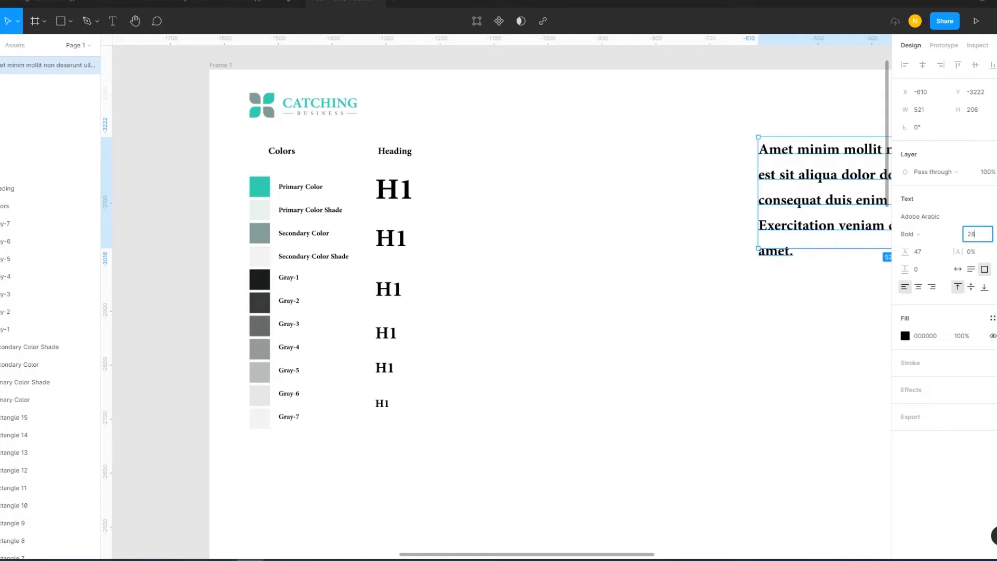
{"action": "key", "text": "Return"}
{"action": "key", "text": "Escape"}
Set the body paragraph's line height to 38.
{"action": "scroll", "coordinate": [498, 296], "scroll_direction": "right", "scroll_amount": 7}
{"action": "scroll", "coordinate": [498, 296], "scroll_direction": "up", "scroll_amount": 2}
{"action": "scroll", "coordinate": [498, 296], "scroll_direction": "left", "scroll_amount": 2}
{"action": "scroll", "coordinate": [498, 296], "scroll_direction": "down", "scroll_amount": 1}
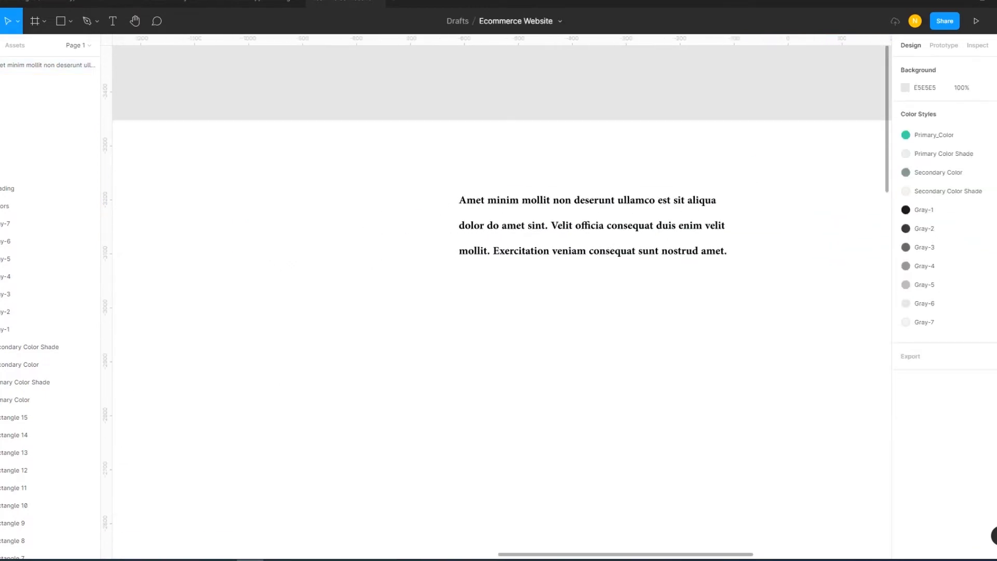
{"action": "left_click", "coordinate": [592, 225]}
{"action": "left_click", "coordinate": [917, 251]}
{"action": "type", "text": "38"}
{"action": "key", "text": "Return"}
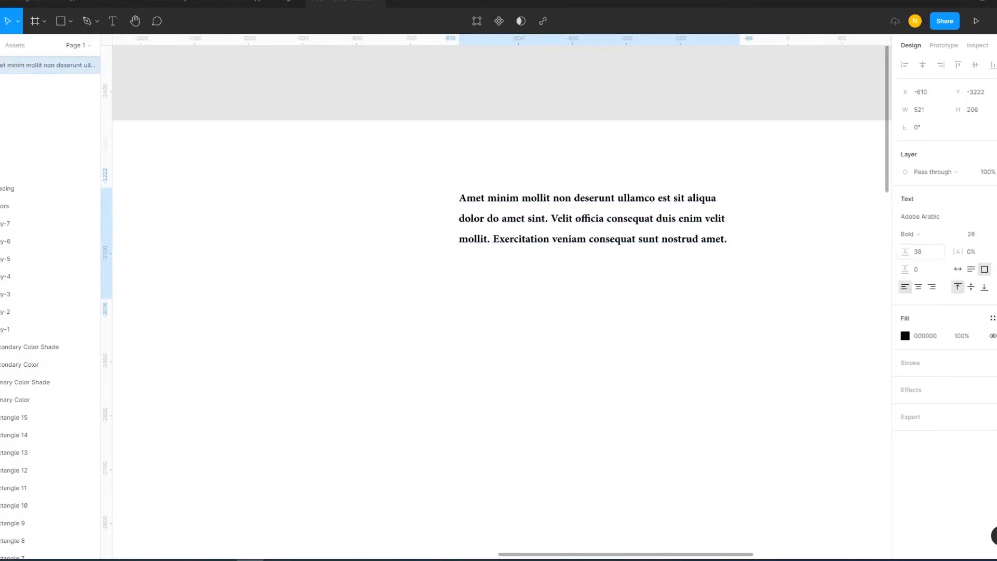
{"action": "key", "text": "Escape"}
Drag the paragraph's bottom edge up so the box fits its three lines.
{"action": "scroll", "coordinate": [498, 296], "scroll_direction": "down", "scroll_amount": 3}
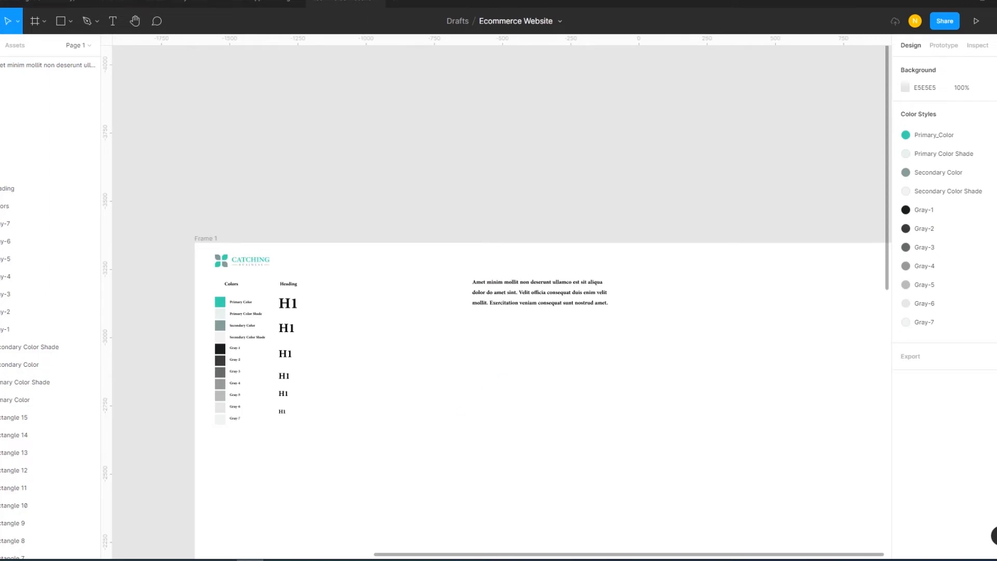
{"action": "left_click", "coordinate": [36, 65]}
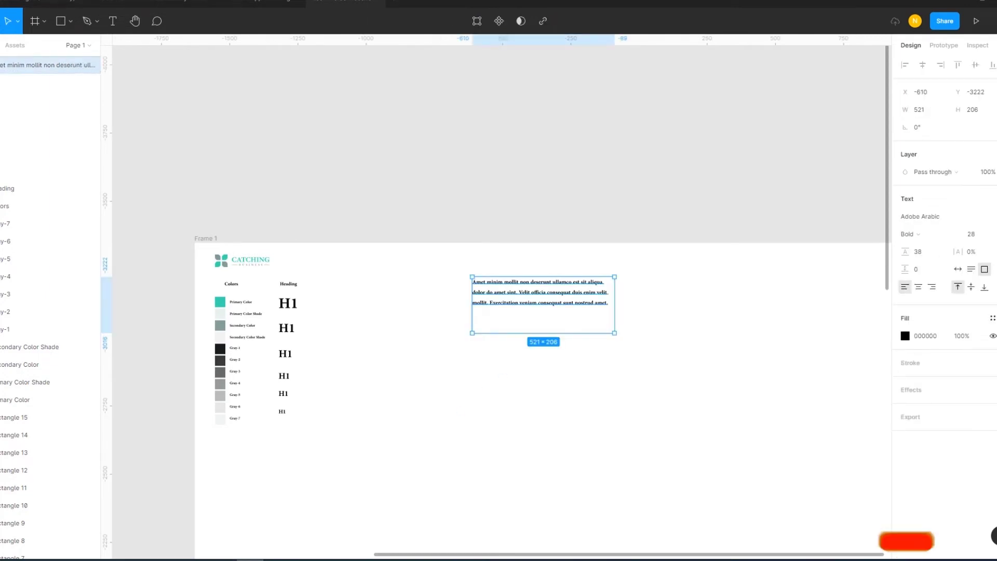
{"action": "left_click_drag", "start_coordinate": [543, 333], "coordinate": [543, 306]}
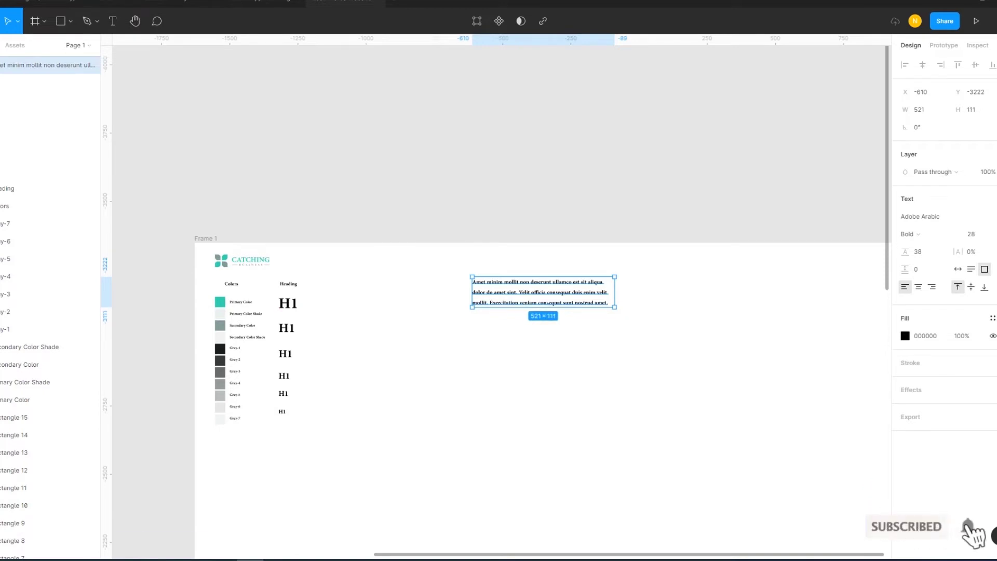
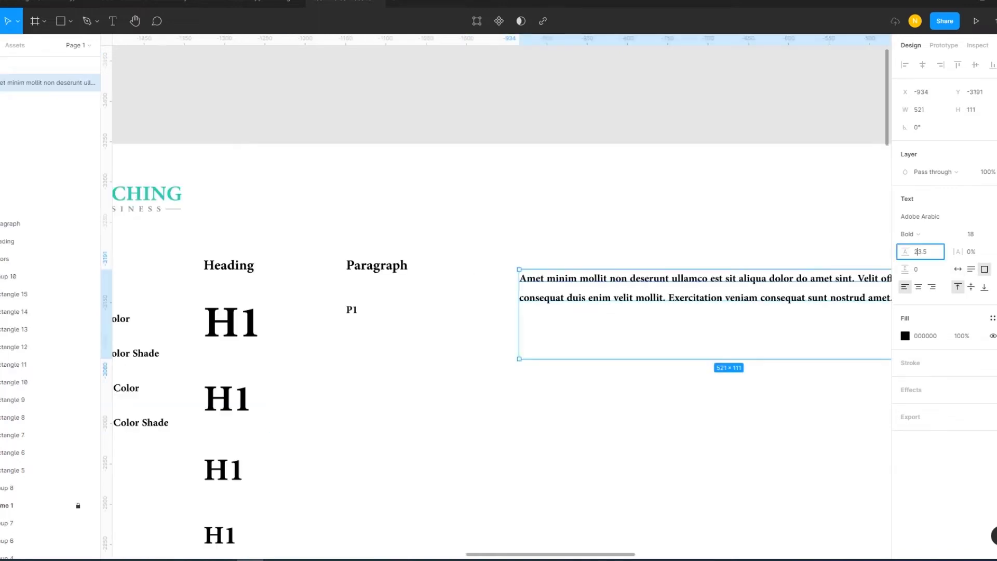
Set the sample paragraph's line height to 24.
{"action": "type", "text": "24"}
{"action": "key", "text": "Return"}
{"action": "left_click", "coordinate": [351, 309]}
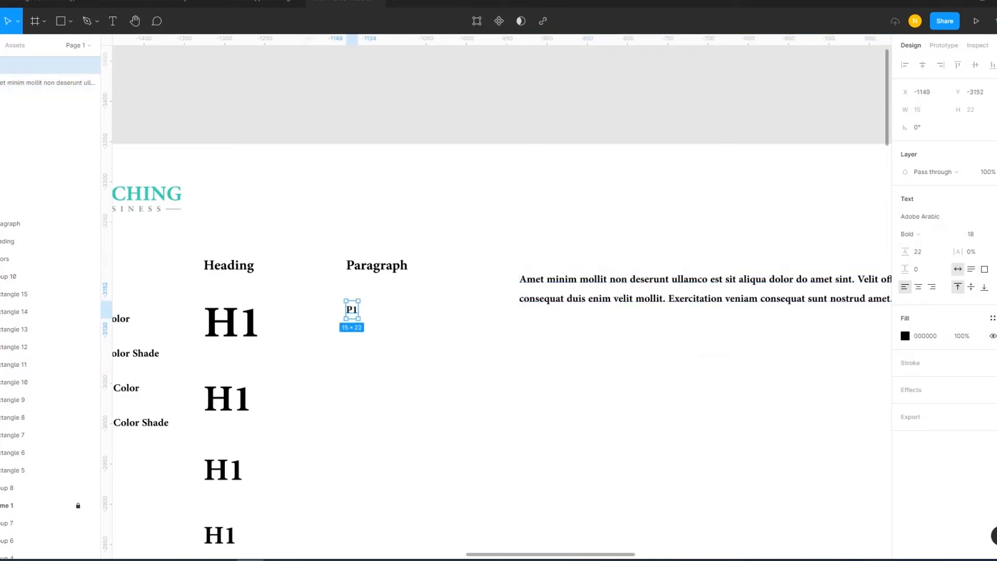
{"action": "left_click", "coordinate": [917, 251]}
{"action": "key", "text": "Escape"}
{"action": "key", "text": "Escape"}
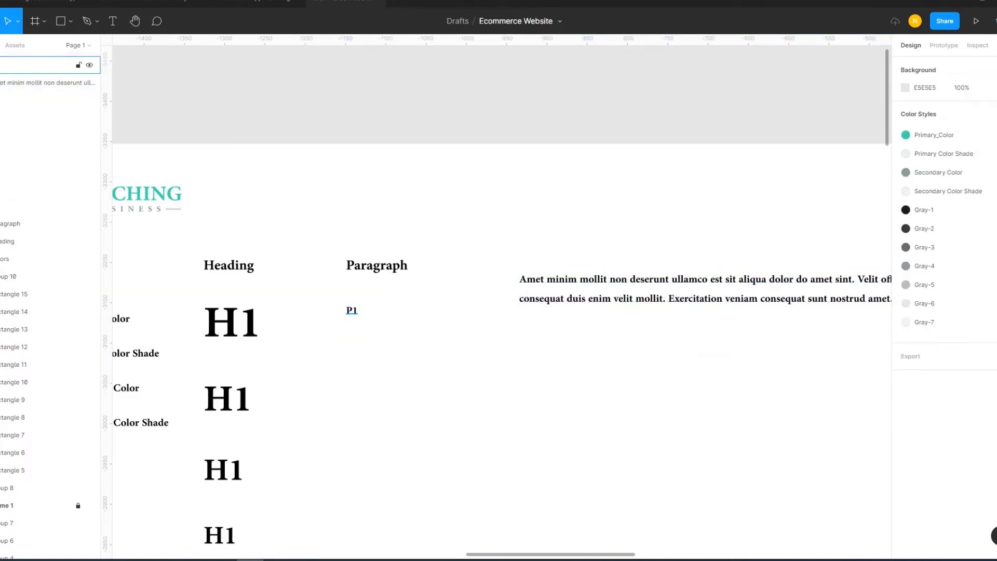
Duplicate the bold P1 sample just below itself and make the copy Regular weight.
{"action": "left_click", "coordinate": [42, 64]}
{"action": "left_click_drag", "start_coordinate": [351, 309], "coordinate": [351, 336]}
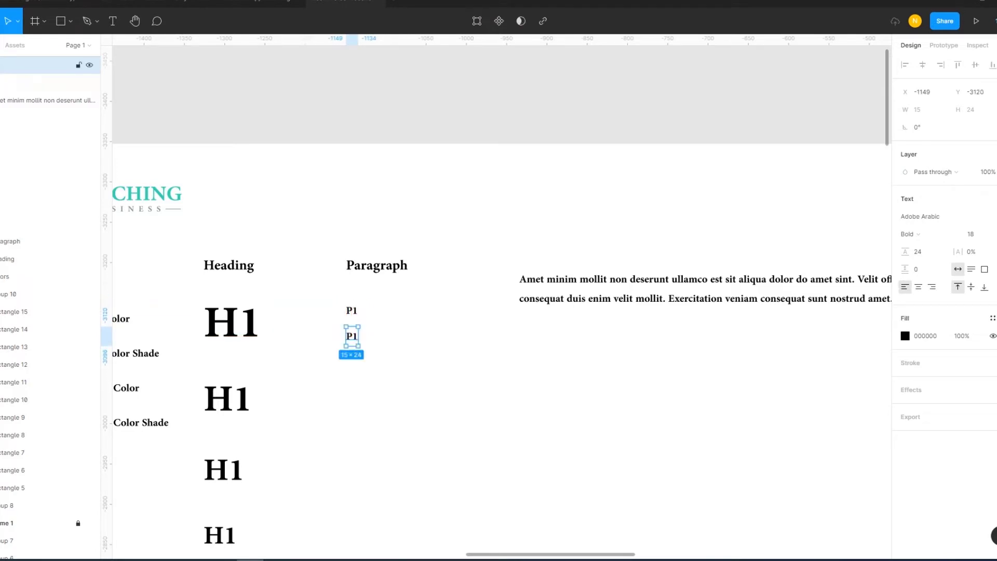
{"action": "key", "text": "Escape"}
{"action": "left_click", "coordinate": [42, 82]}
{"action": "left_click", "coordinate": [926, 234]}
{"action": "key", "text": "Escape"}
{"action": "key", "text": "Escape"}
{"action": "left_click", "coordinate": [42, 65]}
{"action": "left_click", "coordinate": [926, 234]}
{"action": "key", "text": "Escape"}
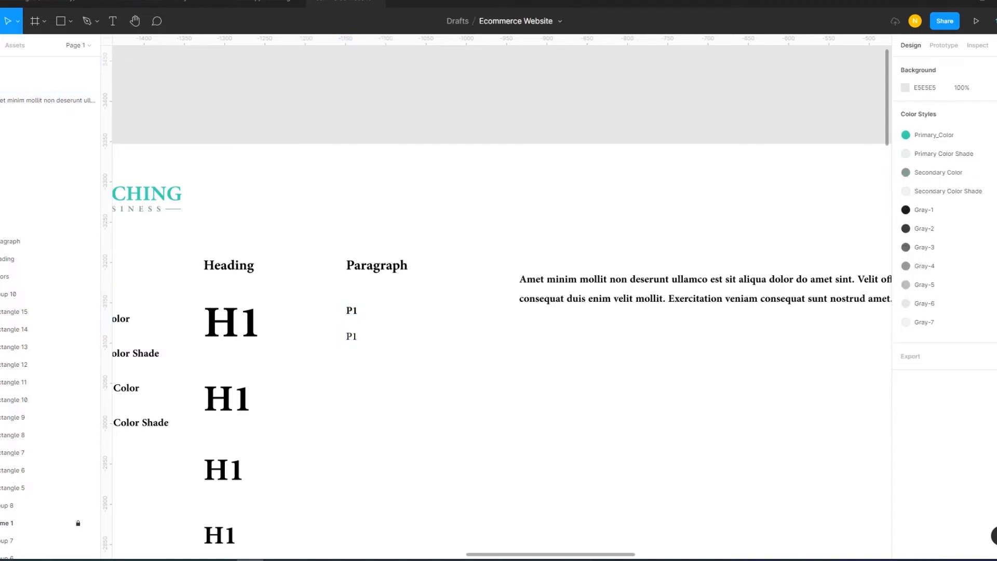
{"action": "scroll", "coordinate": [498, 296], "scroll_direction": "down", "scroll_amount": 2}
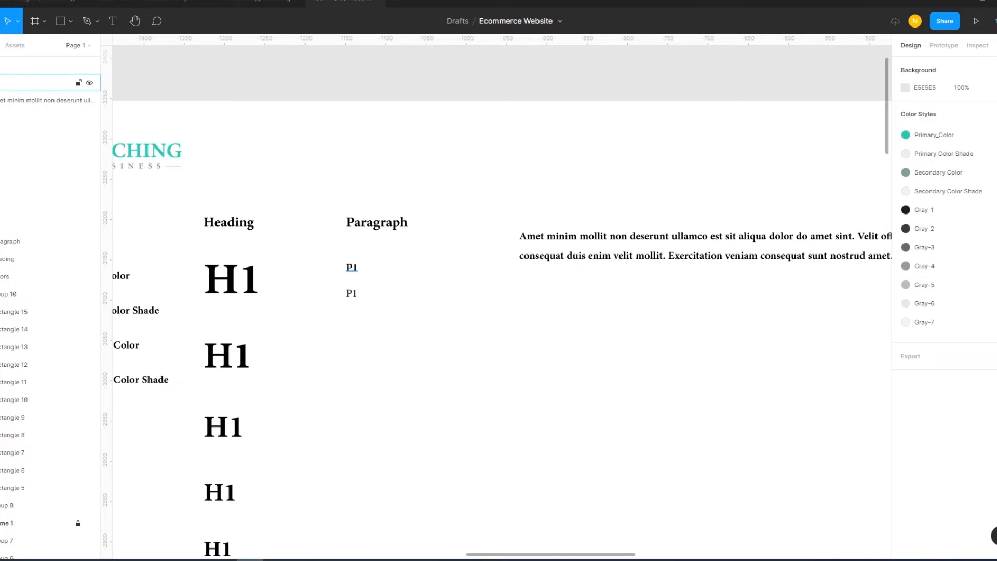
Add a third P1 sample below the second one at font size 16.
{"action": "left_click", "coordinate": [41, 82]}
{"action": "left_click_drag", "start_coordinate": [352, 266], "coordinate": [352, 313]}
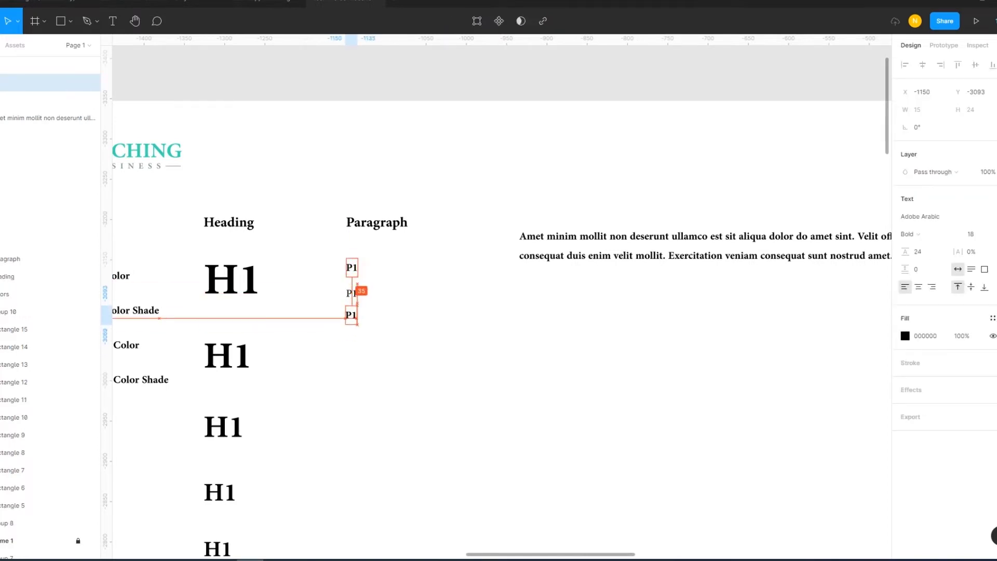
{"action": "left_click_drag", "start_coordinate": [351, 313], "coordinate": [351, 314]}
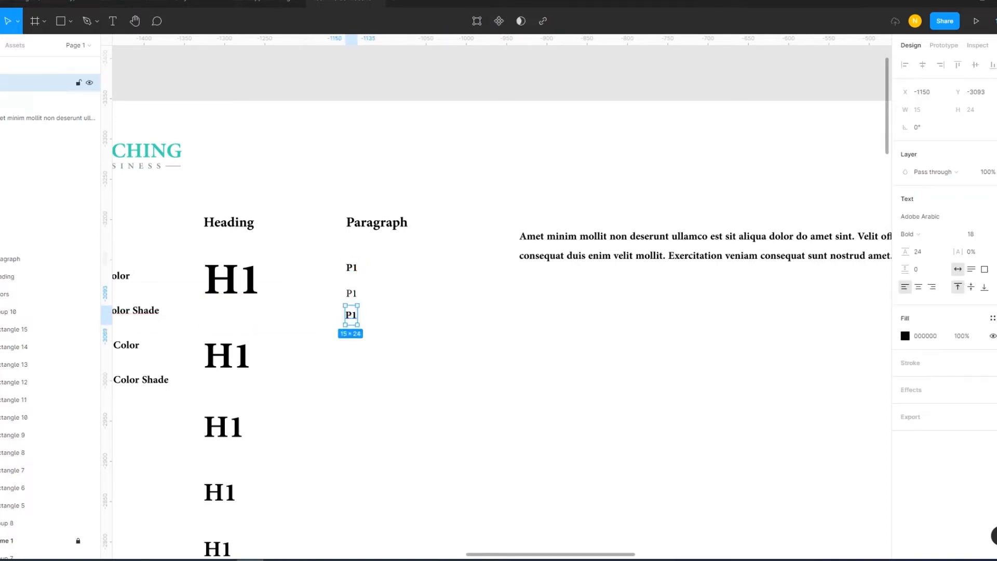
{"action": "left_click", "coordinate": [971, 233]}
{"action": "type", "text": "16"}
{"action": "key", "text": "Return"}
Set the sample paragraph to font size 16 with line height 22.
{"action": "left_click", "coordinate": [649, 244]}
{"action": "left_click", "coordinate": [970, 234]}
{"action": "type", "text": "16"}
{"action": "key", "text": "Return"}
{"action": "key", "text": "Escape"}
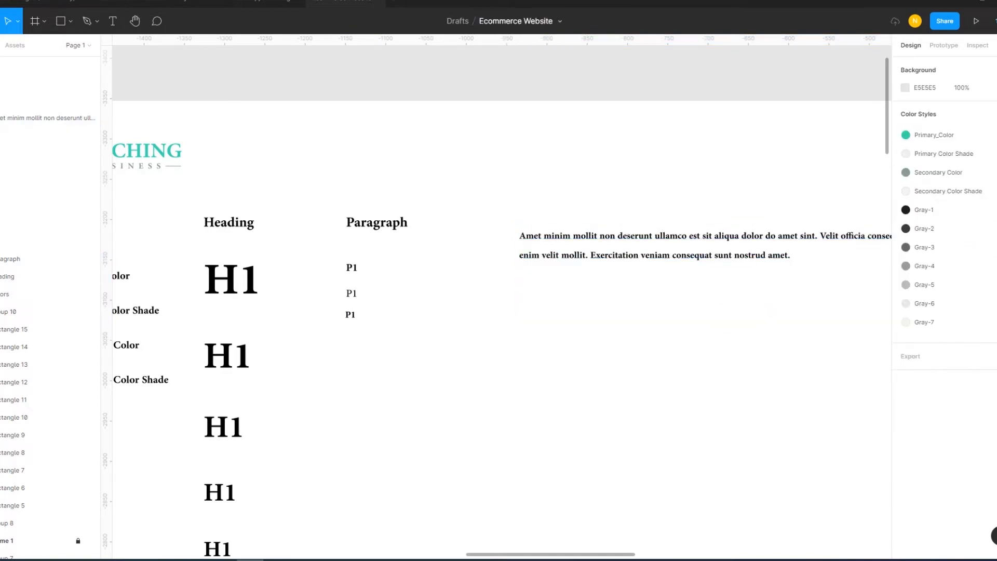
{"action": "left_click", "coordinate": [47, 117]}
{"action": "left_click", "coordinate": [920, 251]}
{"action": "key", "text": "Return"}
{"action": "key", "text": "Escape"}
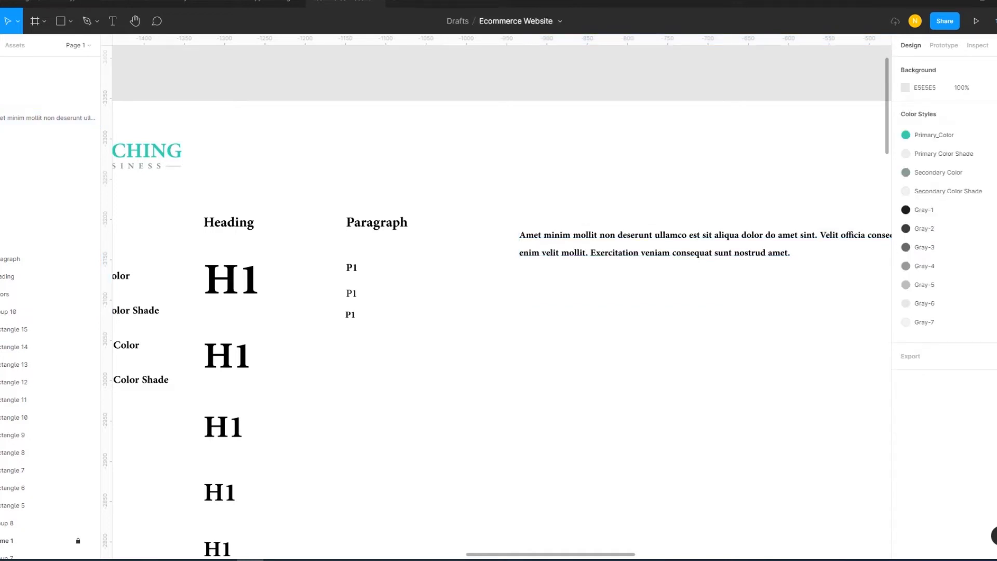
{"action": "left_click", "coordinate": [47, 118]}
Duplicate the 16-point P1 below it and make the copy Regular weight.
{"action": "left_click", "coordinate": [47, 82]}
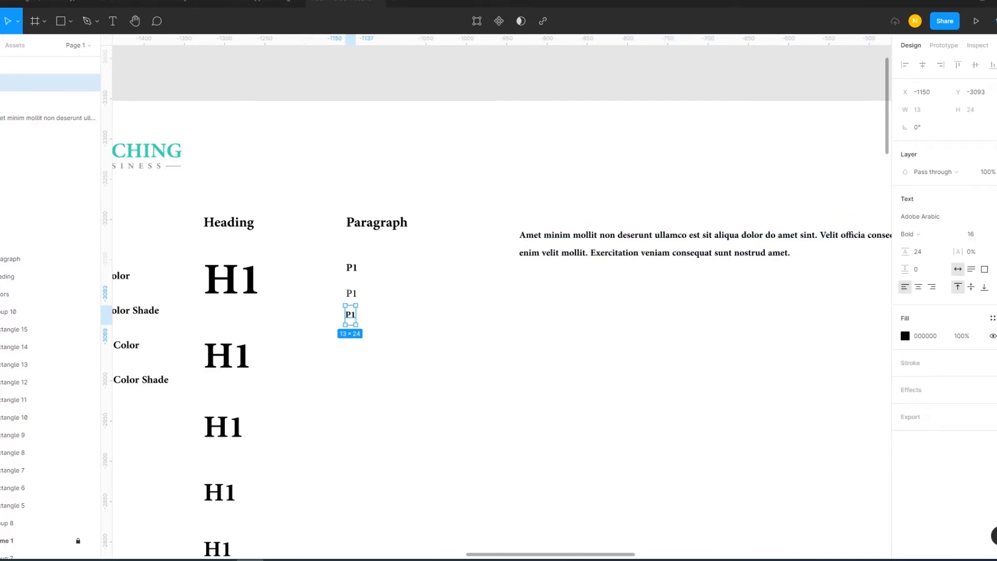
{"action": "left_click_drag", "start_coordinate": [350, 314], "coordinate": [350, 333]}
{"action": "left_click", "coordinate": [908, 234]}
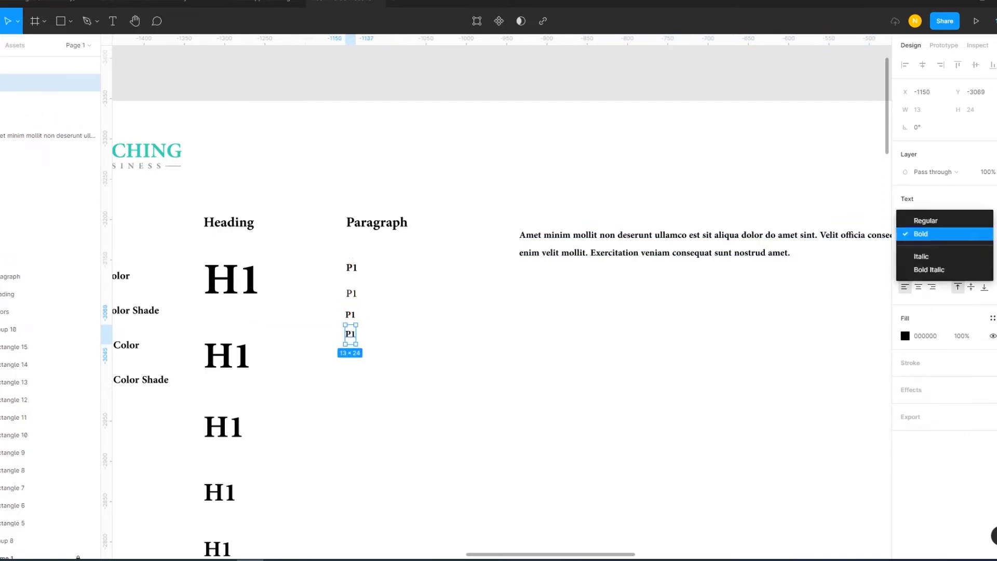
{"action": "key", "text": "Escape"}
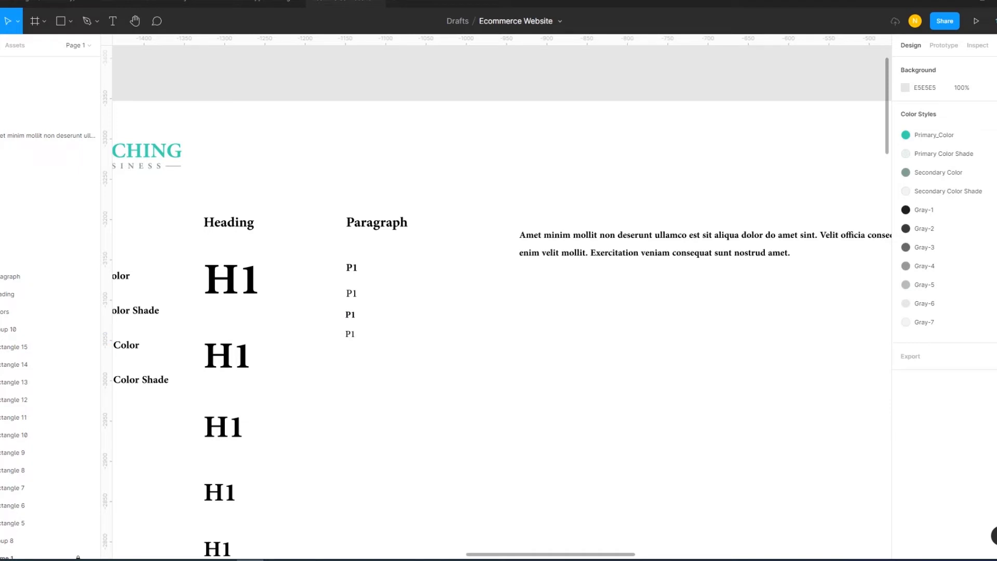
Add a fifth P1 sample further down at 14-point Bold.
{"action": "left_click_drag", "start_coordinate": [350, 333], "coordinate": [351, 355]}
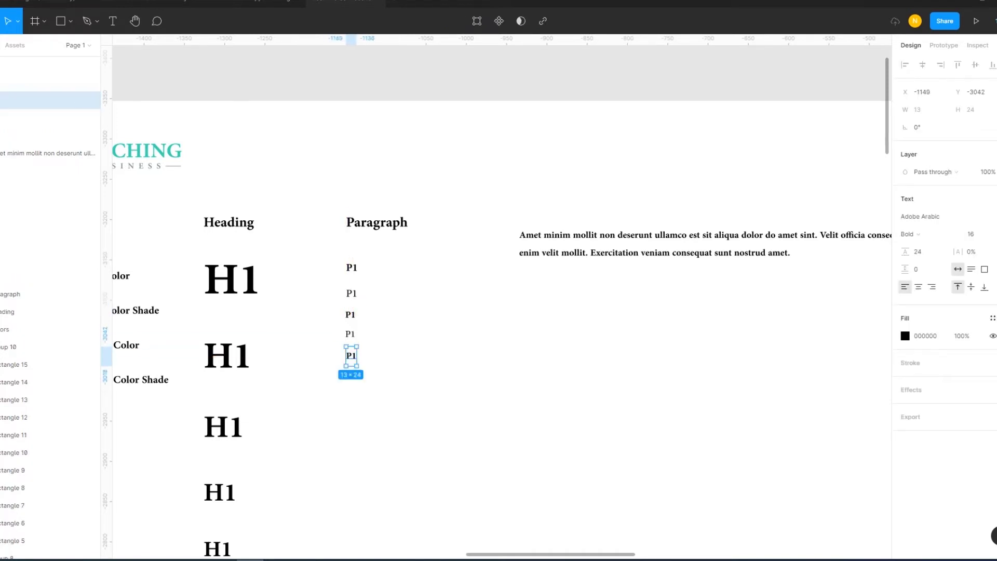
{"action": "left_click", "coordinate": [977, 234]}
{"action": "type", "text": "1"}
{"action": "key", "text": "Return"}
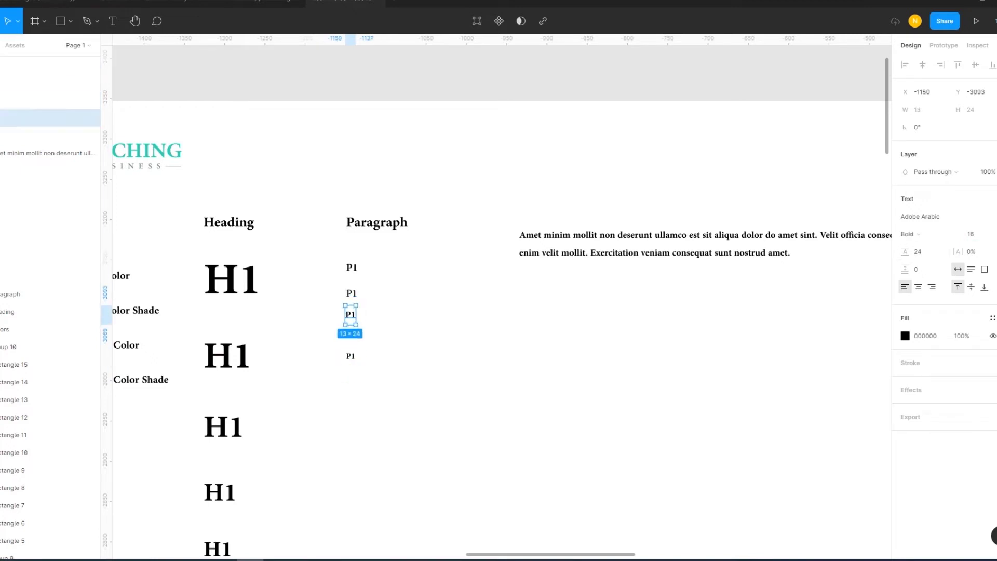
{"action": "key", "text": "Escape"}
{"action": "left_click", "coordinate": [41, 100]}
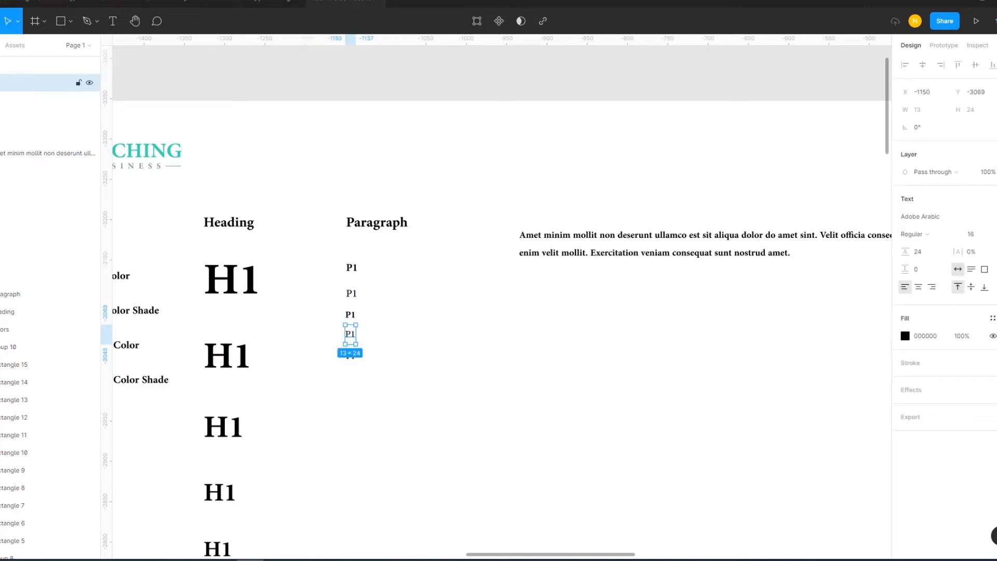
{"action": "left_click", "coordinate": [41, 152]}
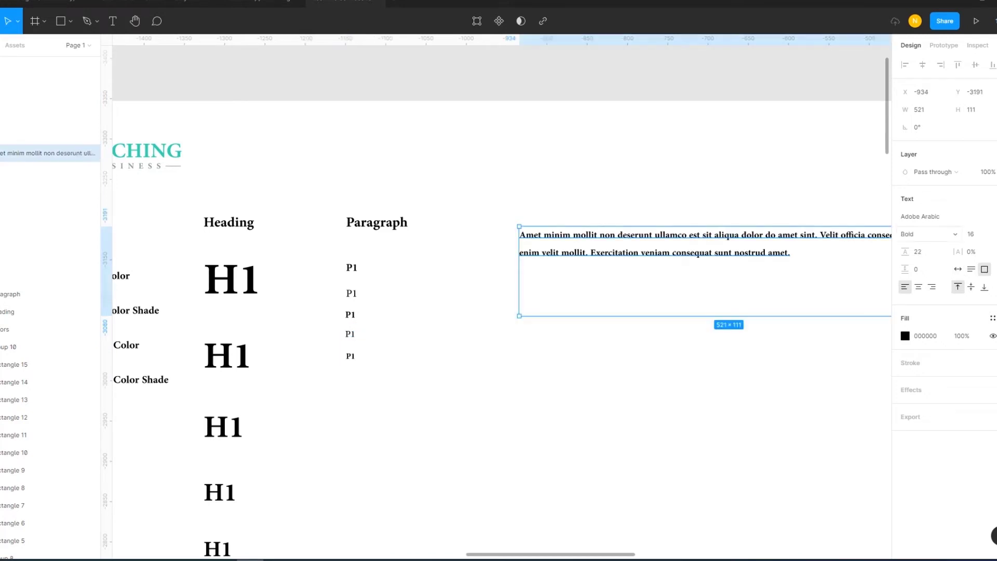
Change the paragraph's line height to 16, then set it back to 24.
{"action": "left_click", "coordinate": [922, 251]}
{"action": "type", "text": "16"}
{"action": "key", "text": "Return"}
{"action": "left_click", "coordinate": [916, 251]}
{"action": "type", "text": "24"}
{"action": "key", "text": "Return"}
{"action": "key", "text": "Escape"}
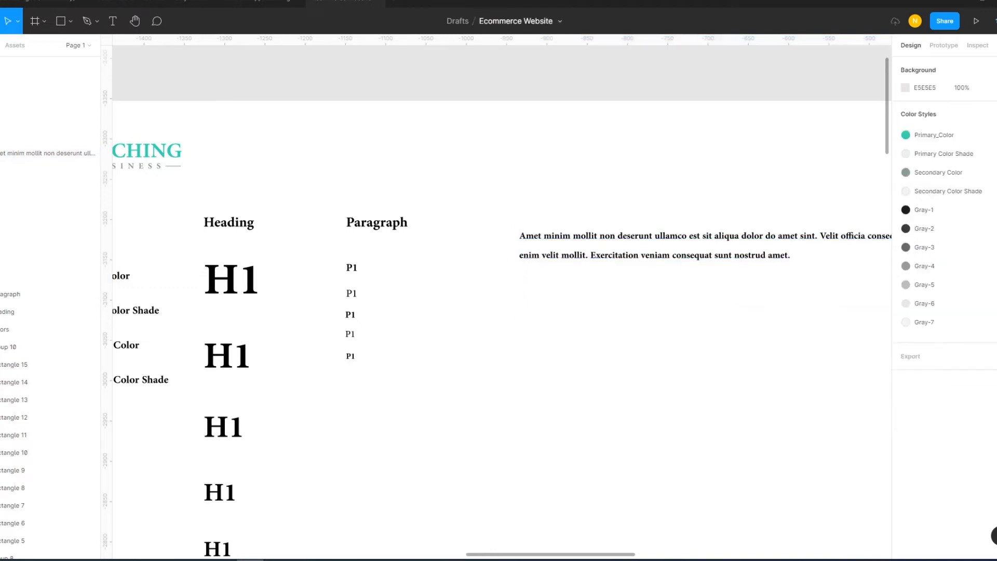
Set the fifth P1 sample's line height to 22.
{"action": "left_click", "coordinate": [52, 83]}
{"action": "key", "text": "Escape"}
{"action": "left_click", "coordinate": [52, 118]}
{"action": "key", "text": "Escape"}
{"action": "left_click", "coordinate": [52, 100]}
{"action": "left_click", "coordinate": [921, 252]}
{"action": "type", "text": "22"}
{"action": "key", "text": "Escape"}
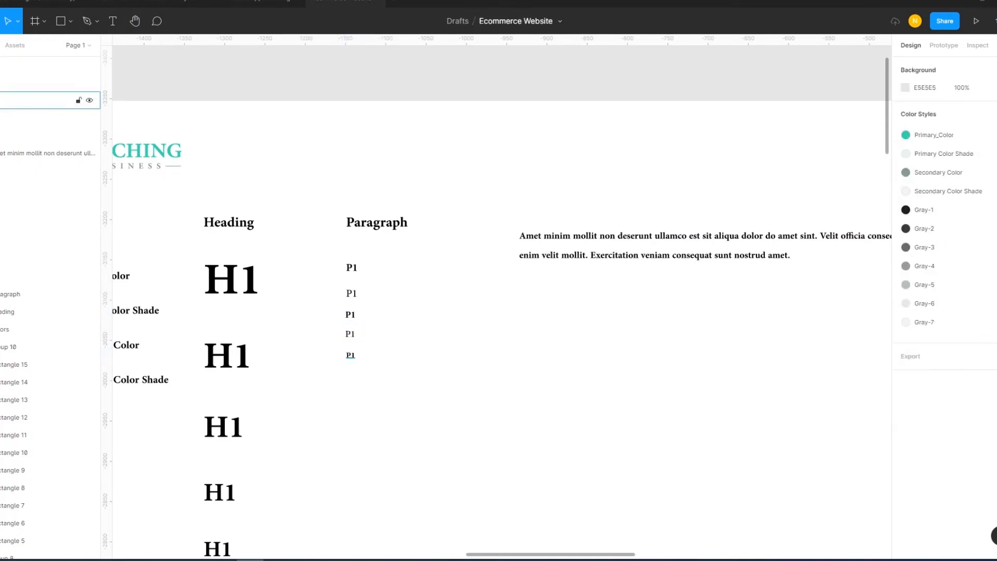
Duplicate the 14-point P1 as a sixth sample in Regular weight.
{"action": "left_click", "coordinate": [52, 100]}
{"action": "key", "text": "ctrl+d"}
{"action": "key", "text": "Right"}
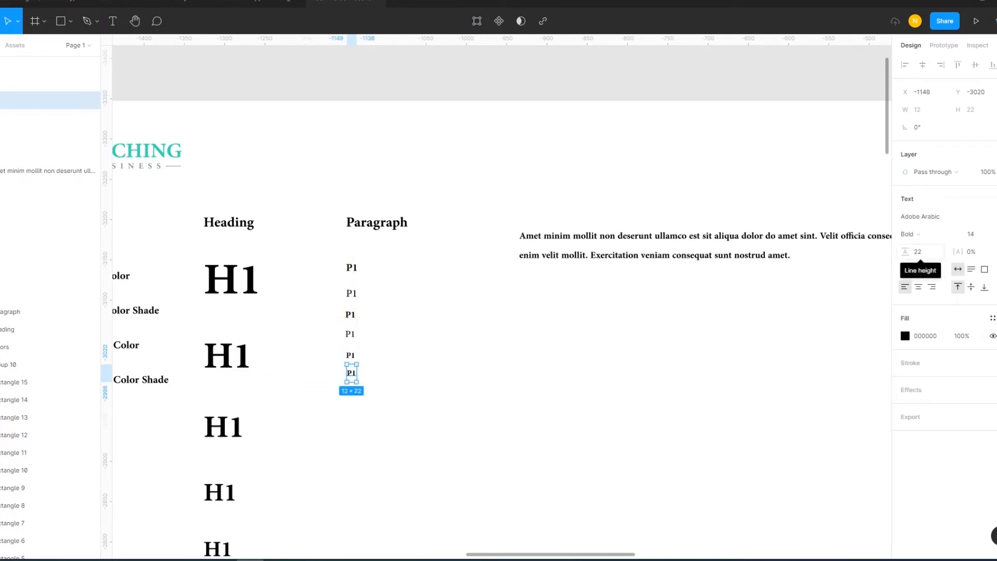
{"action": "left_click", "coordinate": [970, 233]}
{"action": "type", "text": "12"}
{"action": "key", "text": "Escape"}
{"action": "left_click", "coordinate": [52, 118]}
{"action": "left_click", "coordinate": [52, 100]}
{"action": "left_click", "coordinate": [910, 233]}
{"action": "left_click", "coordinate": [919, 216]}
{"action": "key", "text": "Escape"}
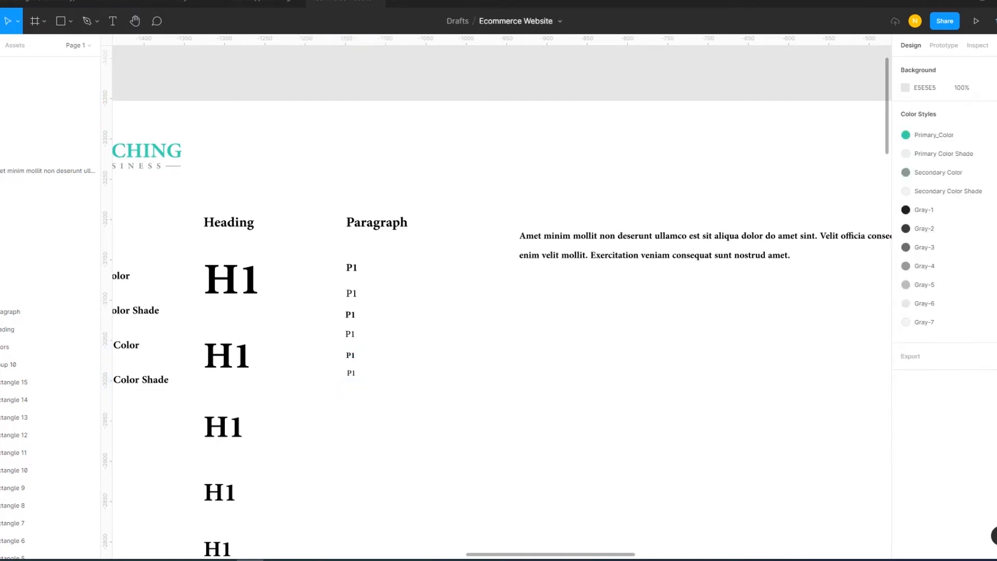
Add a seventh P1 sample below at 12-point Bold.
{"action": "left_click_drag", "start_coordinate": [351, 373], "coordinate": [351, 391]}
{"action": "left_click", "coordinate": [970, 234]}
{"action": "type", "text": "12"}
{"action": "key", "text": "Return"}
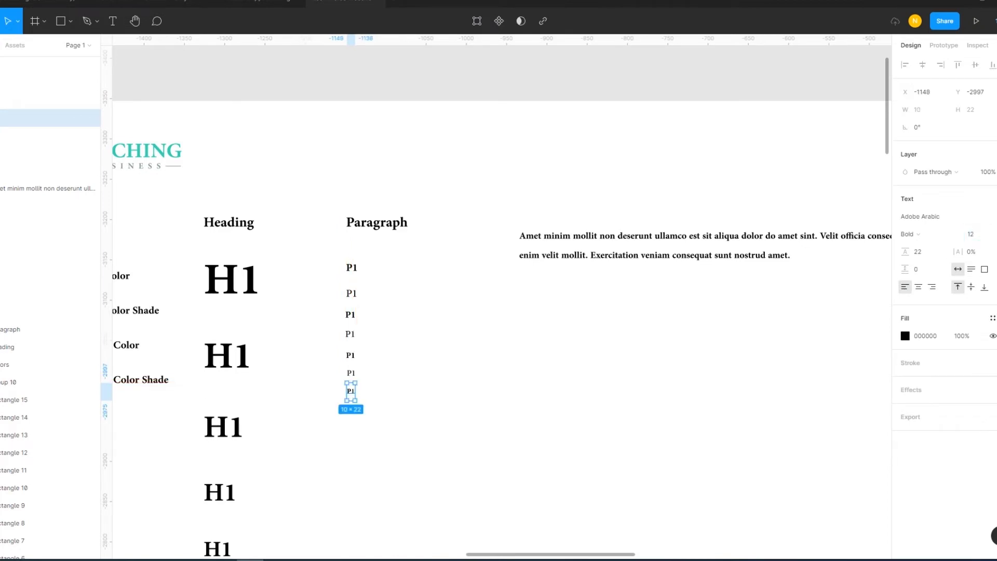
{"action": "key", "text": "Escape"}
Duplicate the 12-point P1 as an eighth sample in Regular weight.
{"action": "left_click", "coordinate": [52, 118]}
{"action": "key", "text": "Escape"}
{"action": "left_click", "coordinate": [52, 118]}
{"action": "key", "text": "ctrl+d"}
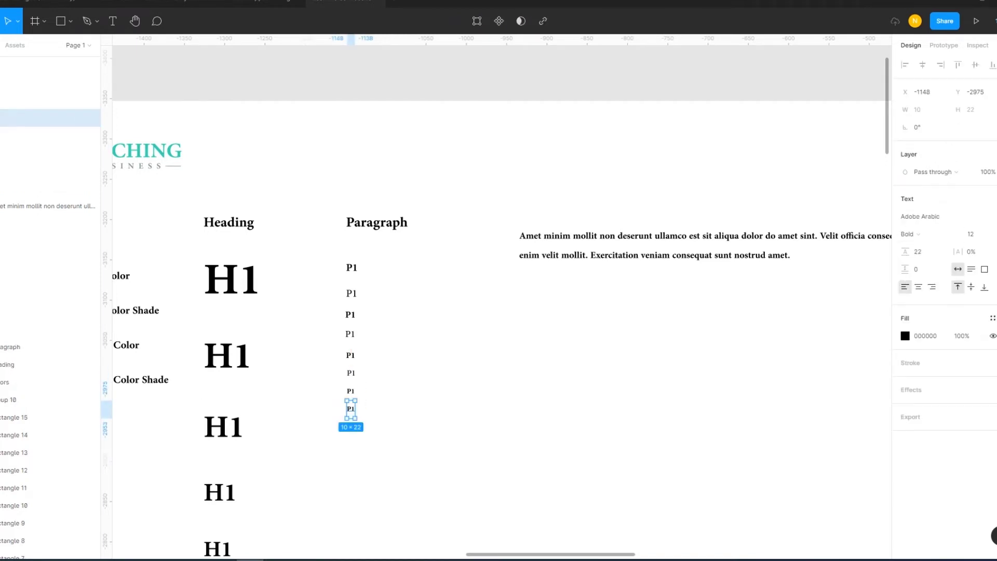
{"action": "left_click", "coordinate": [909, 233]}
{"action": "left_click", "coordinate": [862, 216]}
Set the sample paragraph's font size to 14.
{"action": "left_click", "coordinate": [654, 246]}
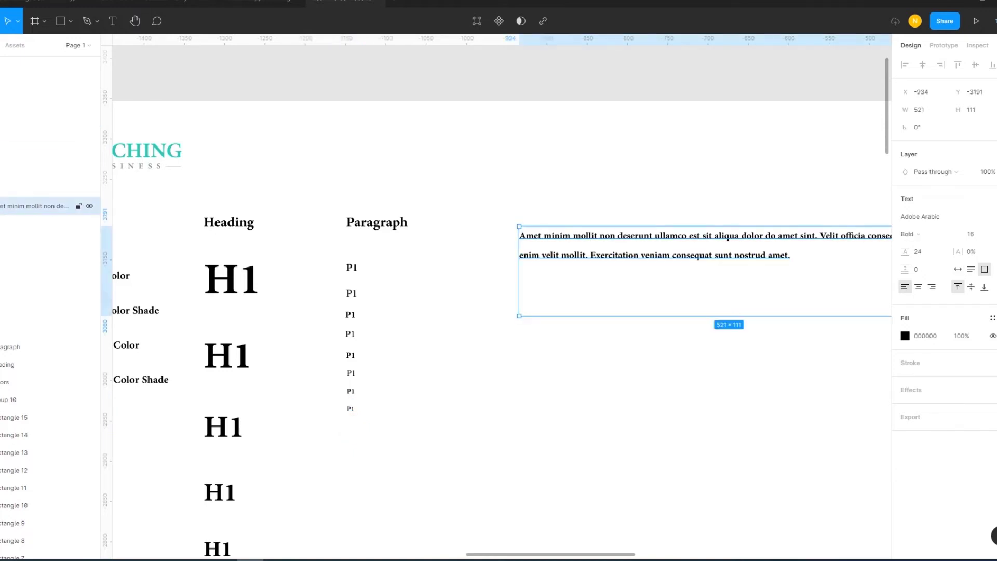
{"action": "left_click", "coordinate": [52, 83]}
{"action": "key", "text": "Escape"}
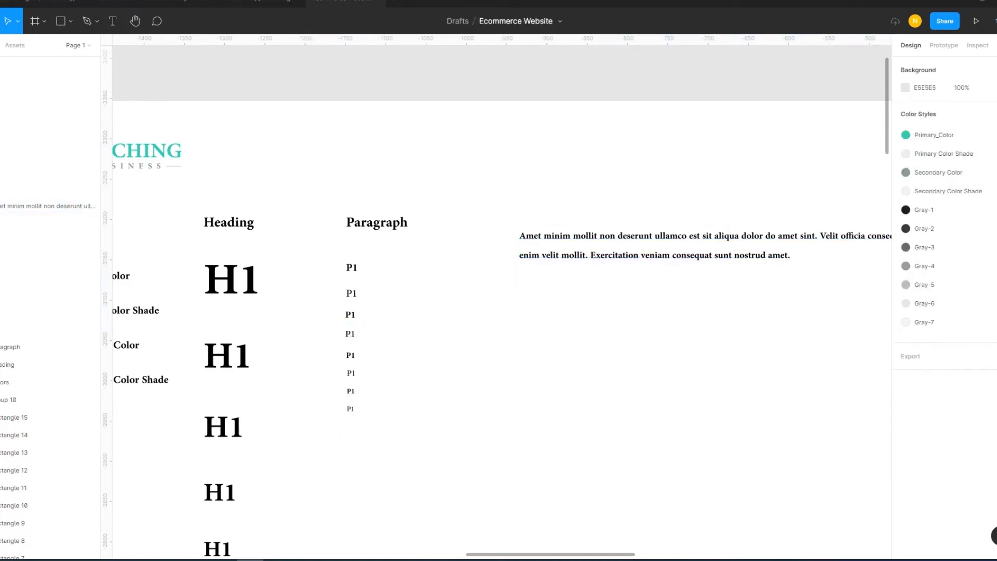
{"action": "left_click", "coordinate": [52, 153]}
{"action": "left_click", "coordinate": [52, 205]}
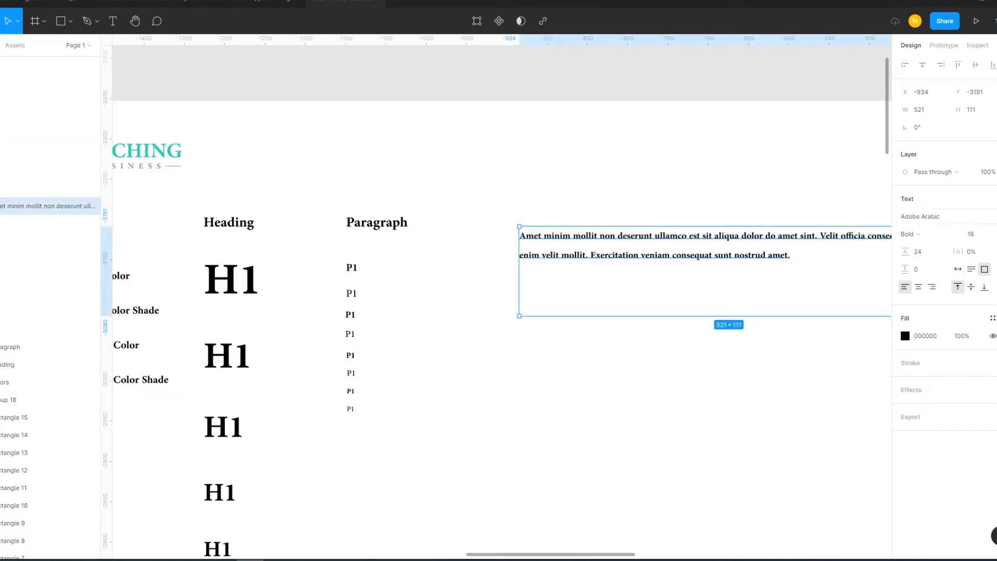
{"action": "left_click", "coordinate": [970, 233]}
{"action": "type", "text": "1"}
{"action": "key", "text": "Return"}
{"action": "key", "text": "Escape"}
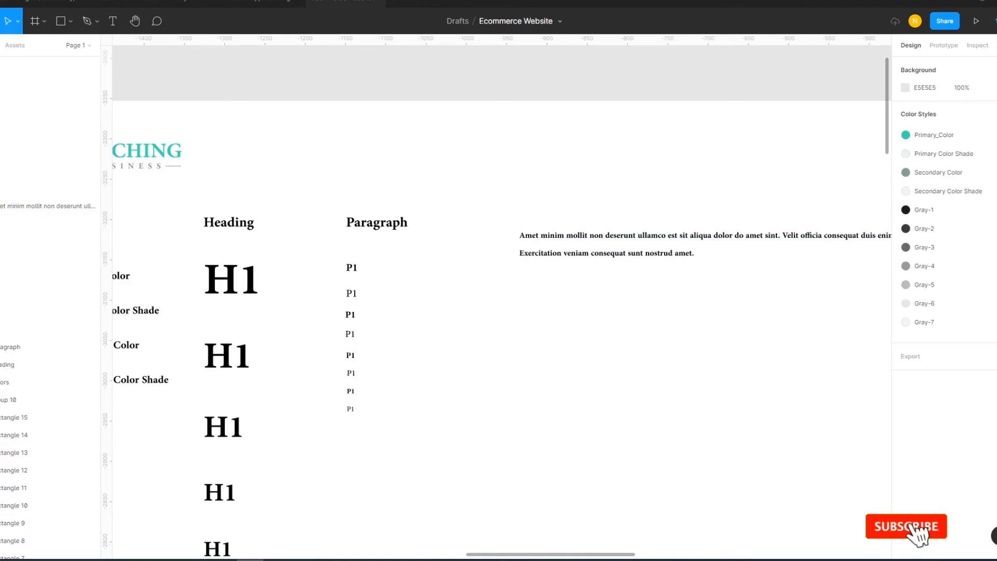
Set the sample paragraph's line height to 20.
{"action": "left_click", "coordinate": [52, 205]}
{"action": "left_click_drag", "start_coordinate": [909, 251], "coordinate": [903, 252]}
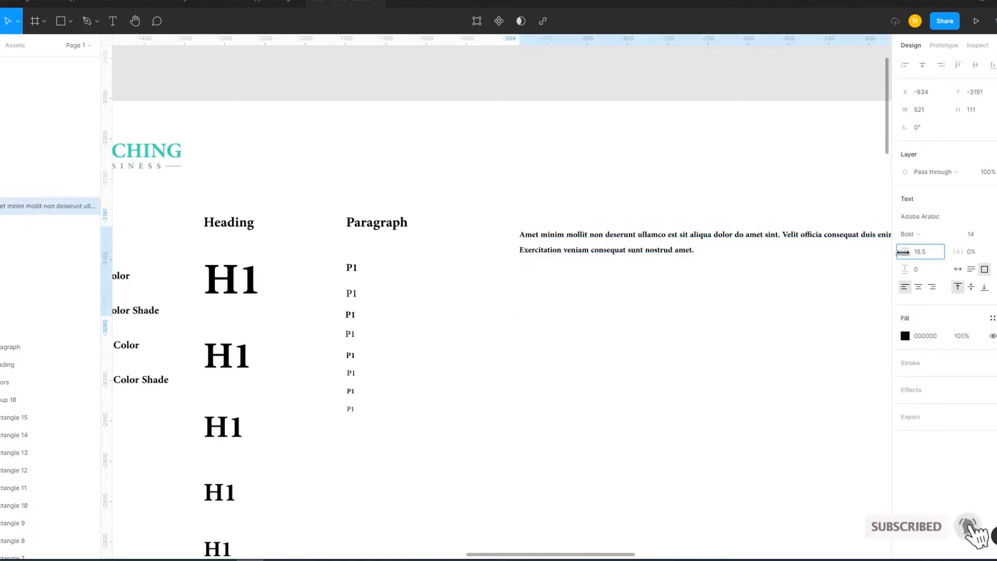
{"action": "type", "text": "20"}
{"action": "key", "text": "Return"}
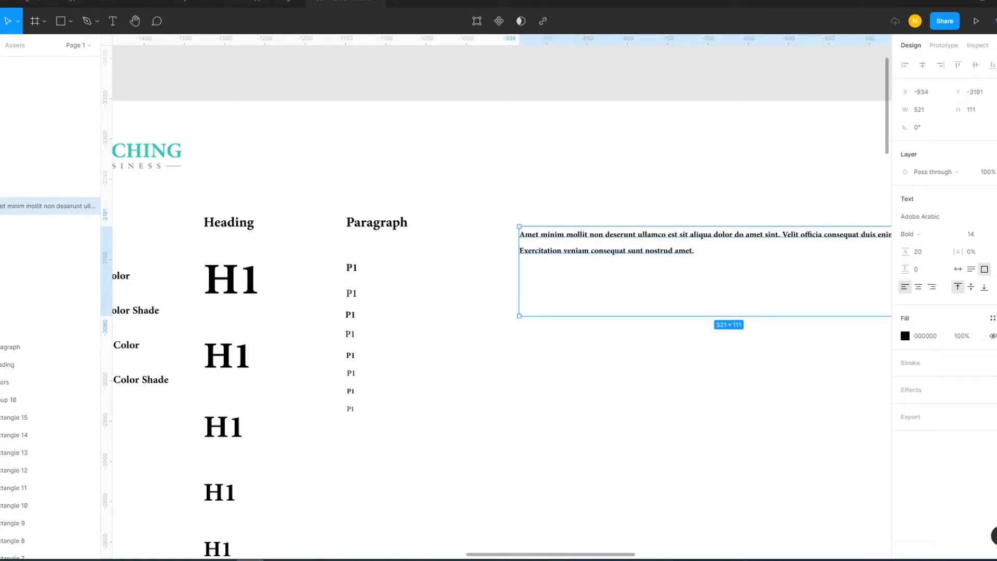
{"action": "key", "text": "Escape"}
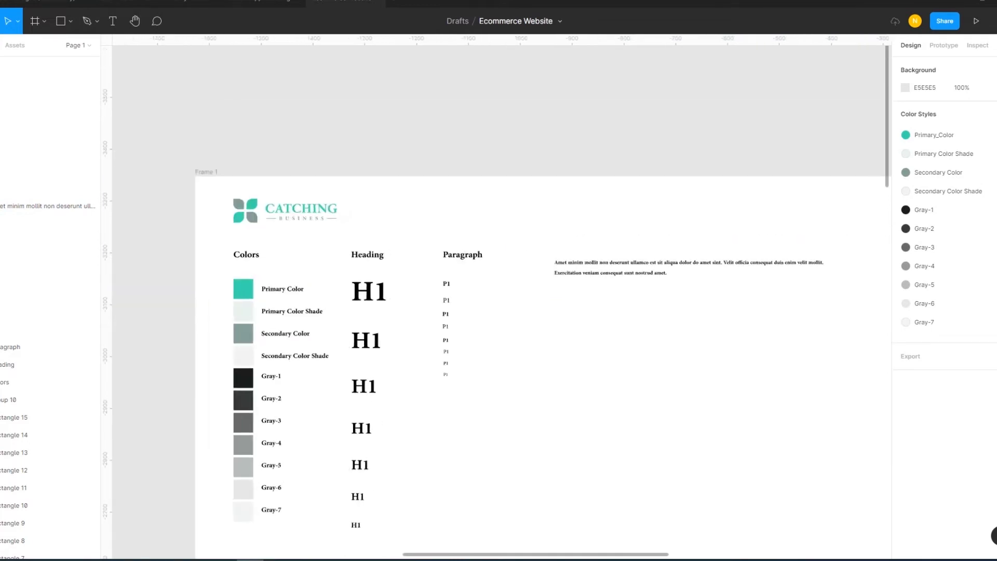
Set a 16-point P1 sample's line height to 22.
{"action": "left_click", "coordinate": [52, 206]}
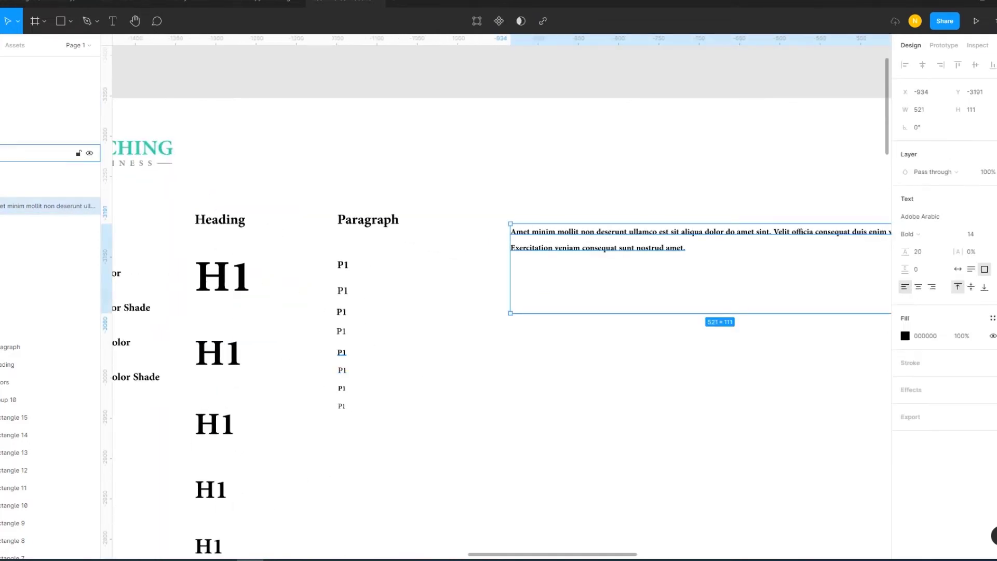
{"action": "left_click", "coordinate": [52, 152]}
{"action": "left_click", "coordinate": [52, 100]}
{"action": "left_click", "coordinate": [917, 252]}
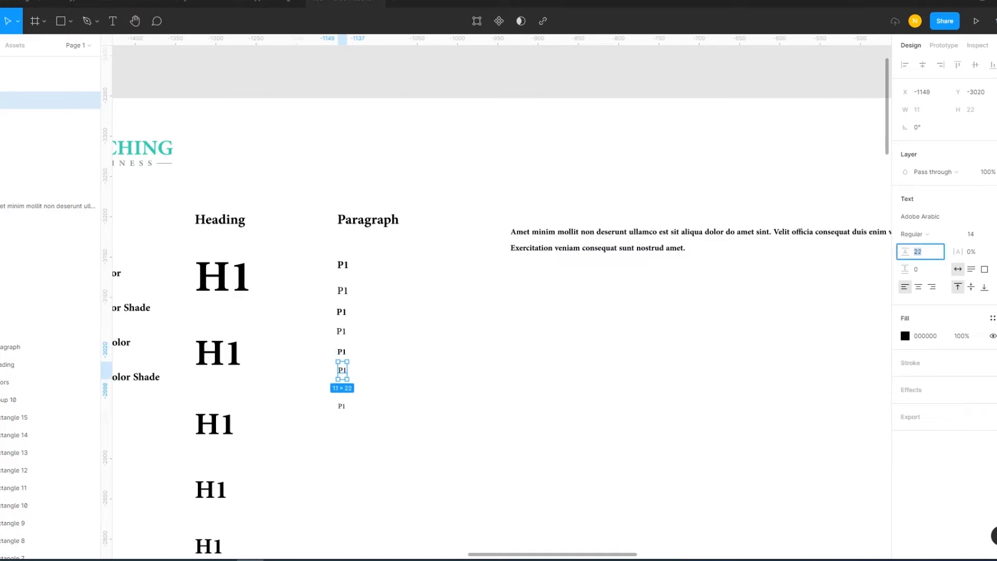
{"action": "type", "text": "2"}
{"action": "key", "text": "Return"}
{"action": "key", "text": "Escape"}
{"action": "left_click", "coordinate": [52, 136]}
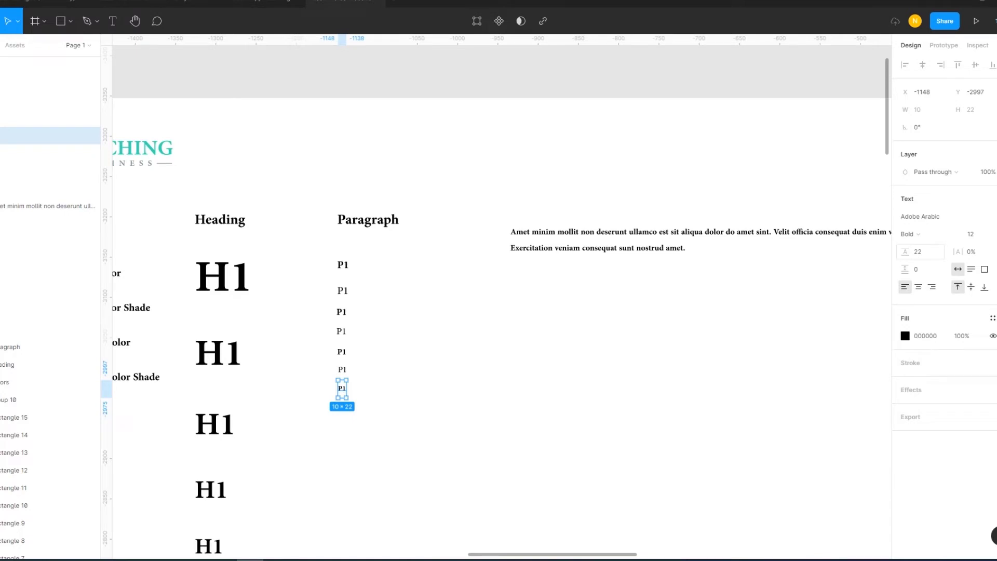
Set the sample paragraph to font size 12 with line height 19.
{"action": "left_click", "coordinate": [47, 206]}
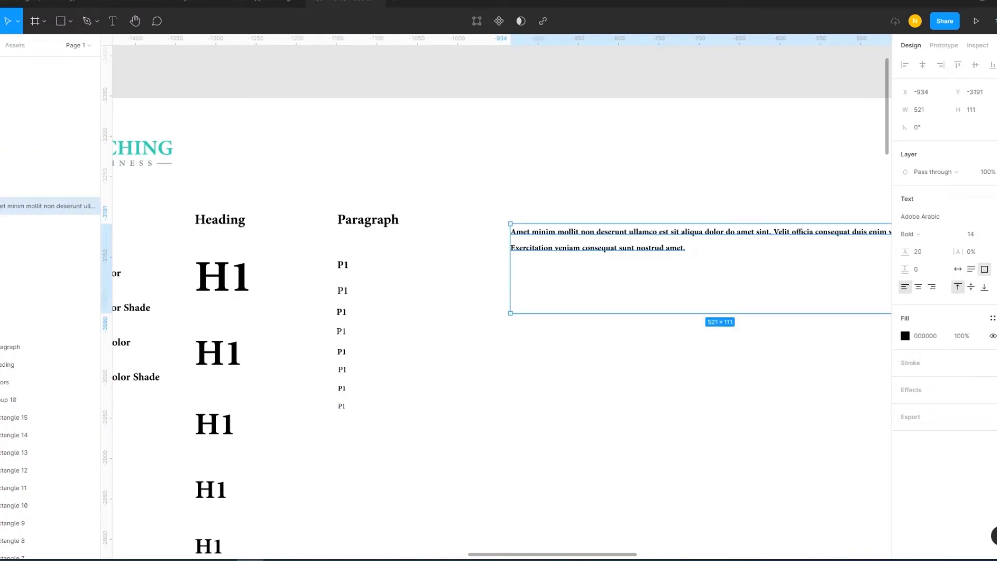
{"action": "left_click", "coordinate": [971, 234]}
{"action": "type", "text": "12"}
{"action": "key", "text": "Return"}
{"action": "key", "text": "Escape"}
{"action": "left_click", "coordinate": [675, 231]}
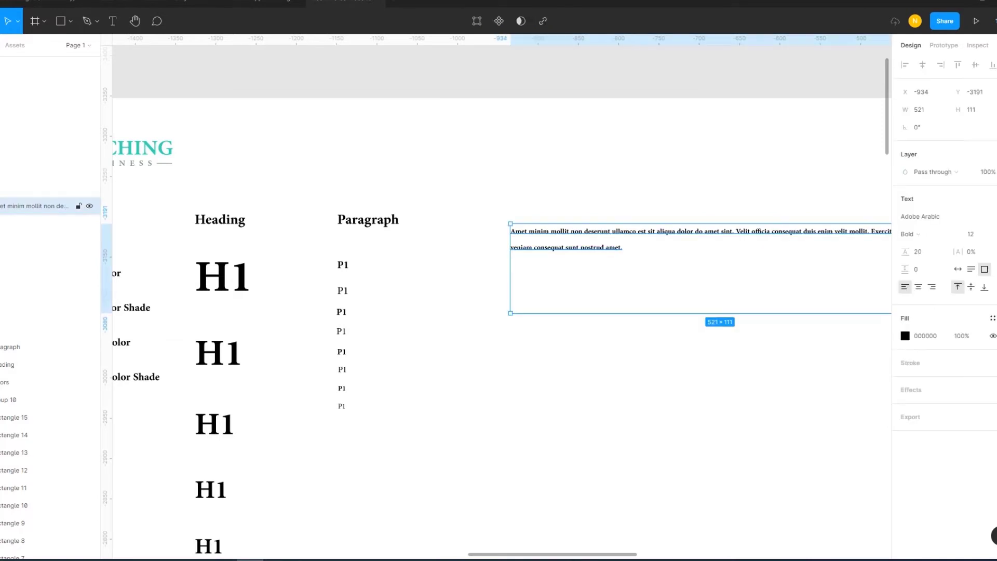
{"action": "left_click", "coordinate": [921, 251]}
{"action": "type", "text": "19"}
{"action": "key", "text": "Return"}
{"action": "key", "text": "Escape"}
Set the line height of the two smallest P1 samples to 19.
{"action": "left_click", "coordinate": [341, 388]}
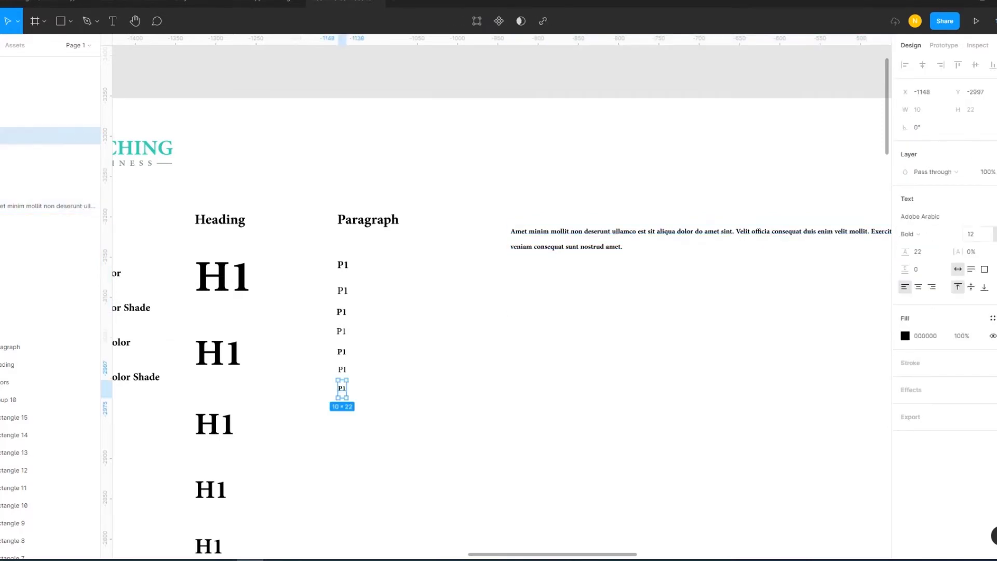
{"action": "left_click", "coordinate": [921, 252]}
{"action": "type", "text": "1"}
{"action": "key", "text": "Return"}
{"action": "key", "text": "Escape"}
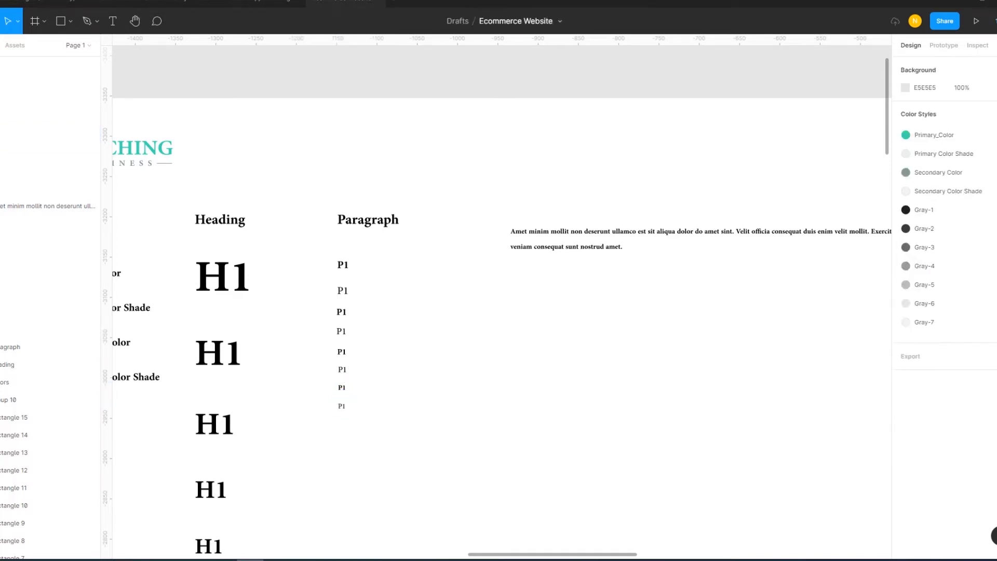
{"action": "left_click", "coordinate": [342, 406]}
{"action": "left_click", "coordinate": [921, 252]}
{"action": "type", "text": "19"}
{"action": "key", "text": "Return"}
{"action": "key", "text": "Escape"}
Distribute the eight P1 samples with even, wider vertical spacing.
{"action": "left_click_drag", "start_coordinate": [322, 253], "coordinate": [425, 410]}
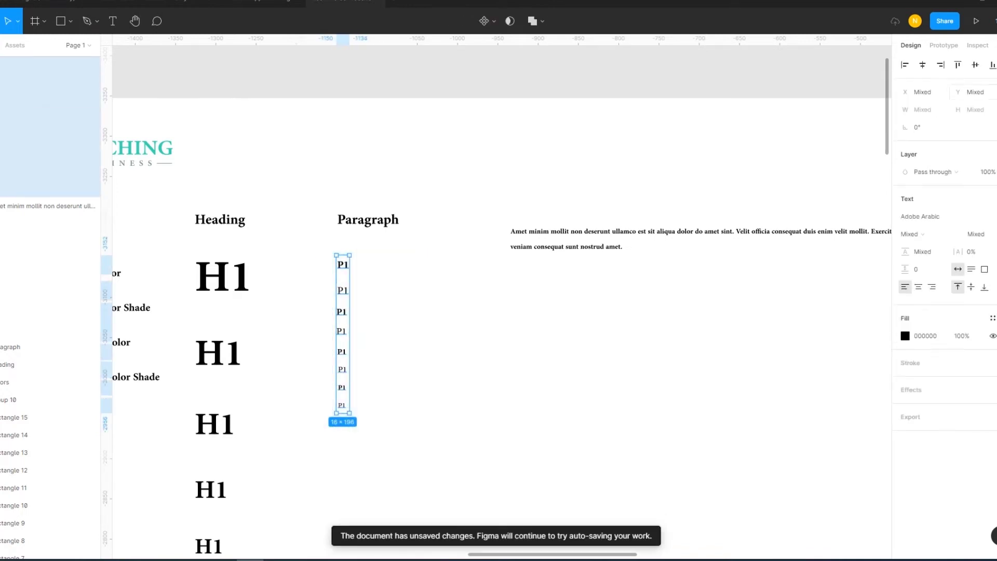
{"action": "left_click", "coordinate": [991, 65]}
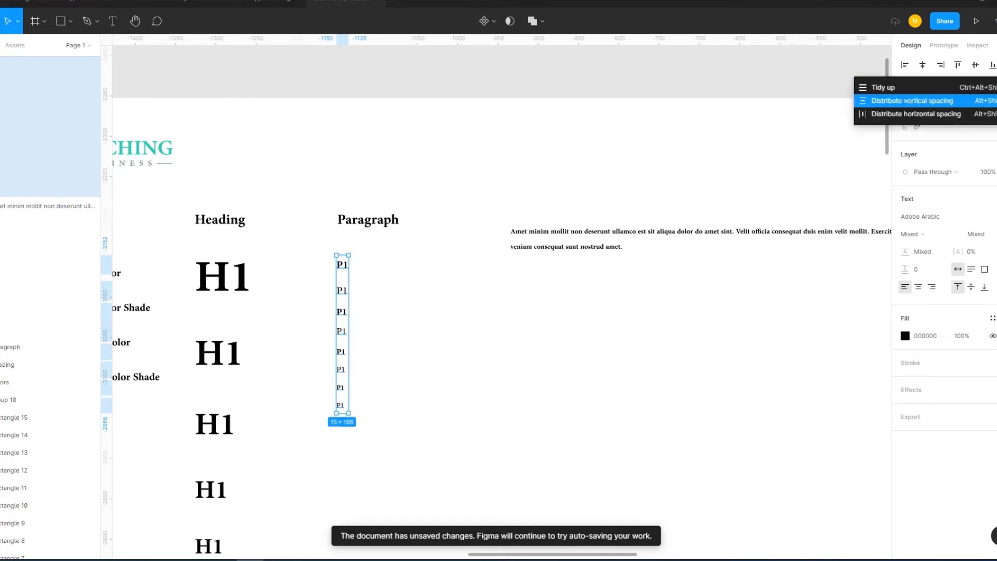
{"action": "left_click", "coordinate": [912, 89]}
{"action": "key", "text": "Escape"}
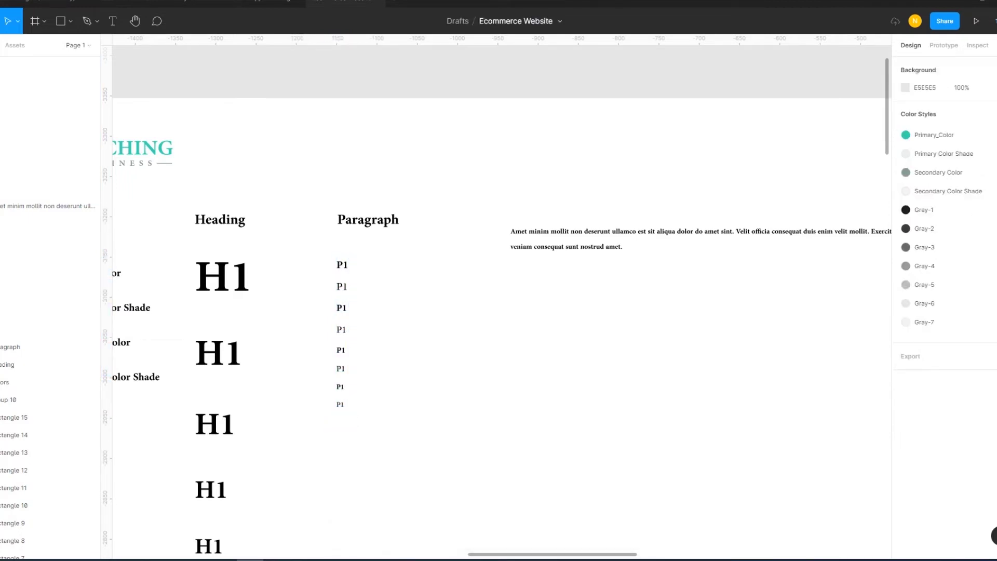
{"action": "left_click_drag", "start_coordinate": [420, 471], "coordinate": [305, 251]}
{"action": "left_click", "coordinate": [920, 144]}
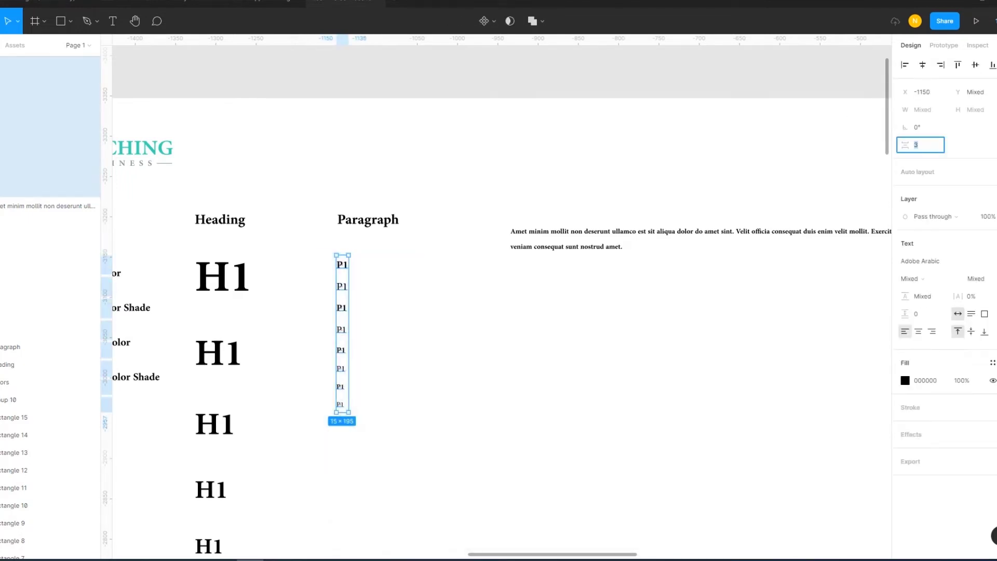
{"action": "type", "text": "0"}
{"action": "key", "text": "Return"}
{"action": "key", "text": "Escape"}
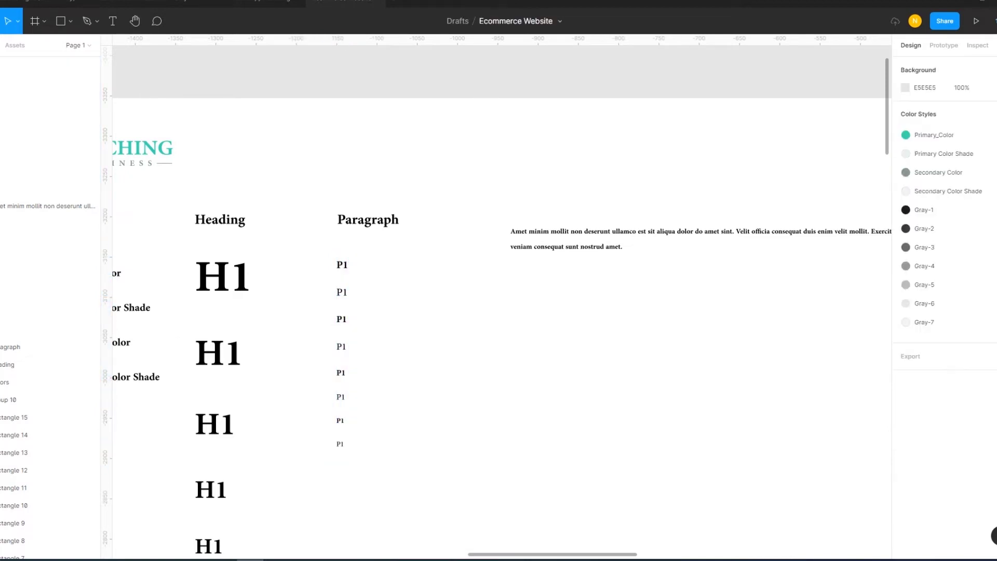
{"action": "scroll", "coordinate": [500, 306], "scroll_direction": "down", "scroll_amount": 2}
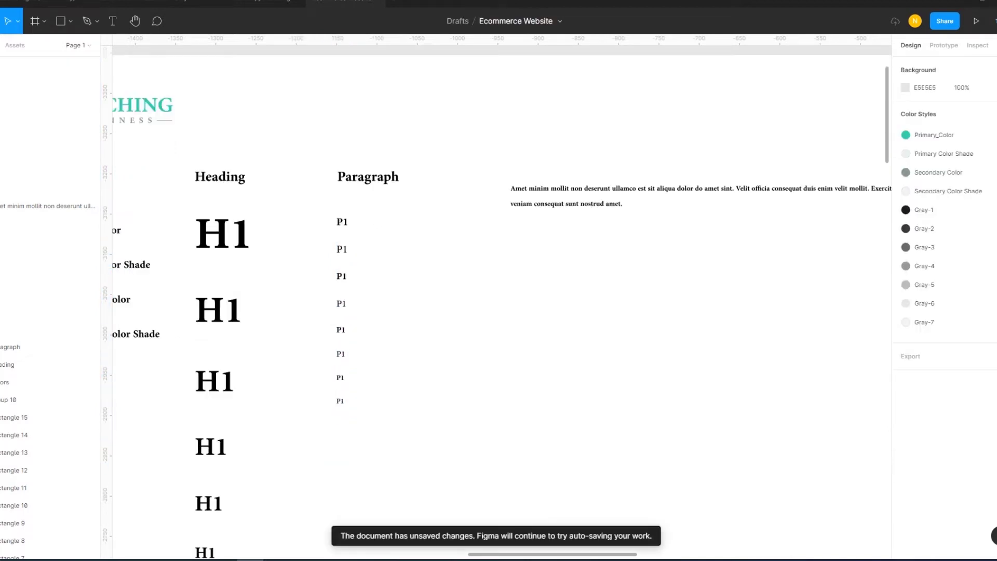
Move the sample paragraph right and duplicate the Paragraph heading beside it as 'Buton t'.
{"action": "left_click", "coordinate": [519, 188]}
{"action": "left_click_drag", "start_coordinate": [519, 188], "coordinate": [616, 177]}
{"action": "left_click", "coordinate": [368, 177]}
{"action": "left_click_drag", "start_coordinate": [367, 177], "coordinate": [495, 176]}
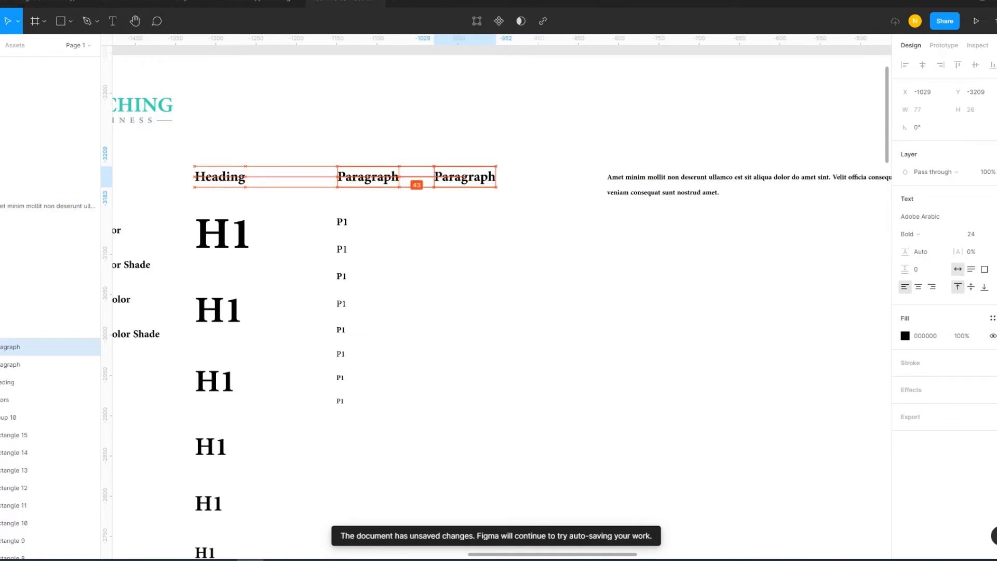
{"action": "type", "text": "Buton"}
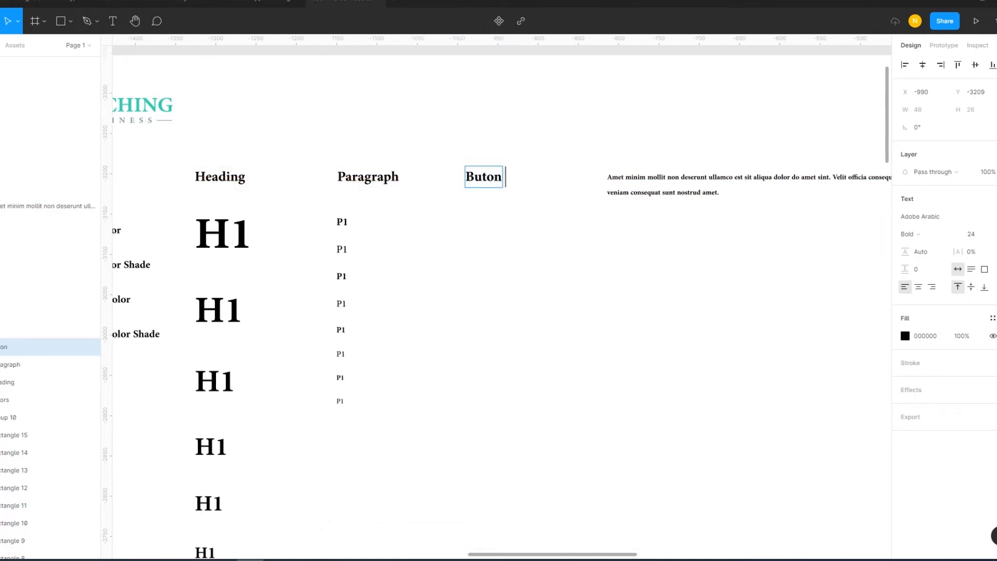
{"action": "type", "text": " t"}
Rename the copied heading to 'Button Text'.
{"action": "key", "text": "Right"}
{"action": "key", "text": "Right"}
{"action": "key", "text": "Right"}
{"action": "type", "text": "Text"}
{"action": "key", "text": "Escape"}
{"action": "key", "text": "Escape"}
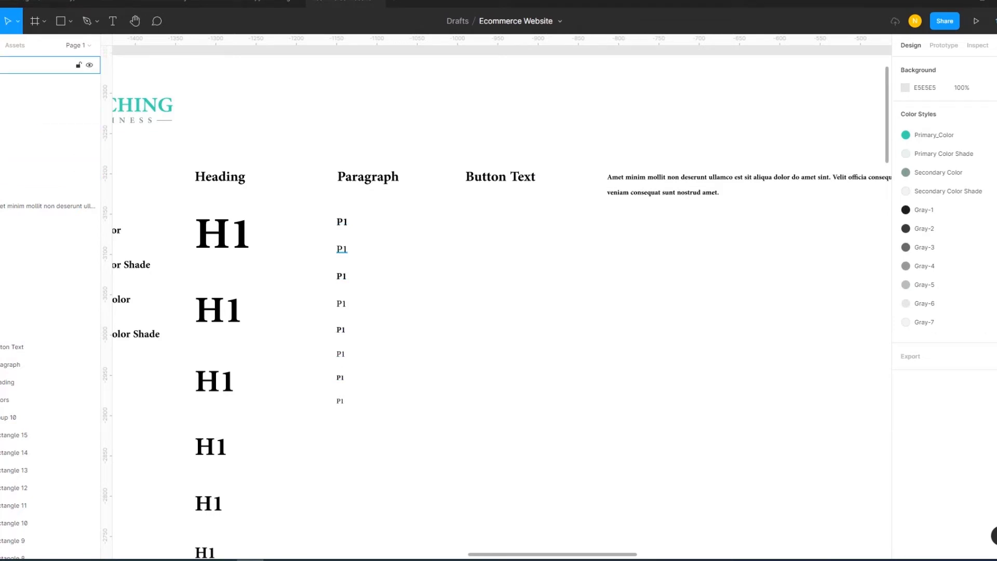
{"action": "left_click", "coordinate": [341, 249]}
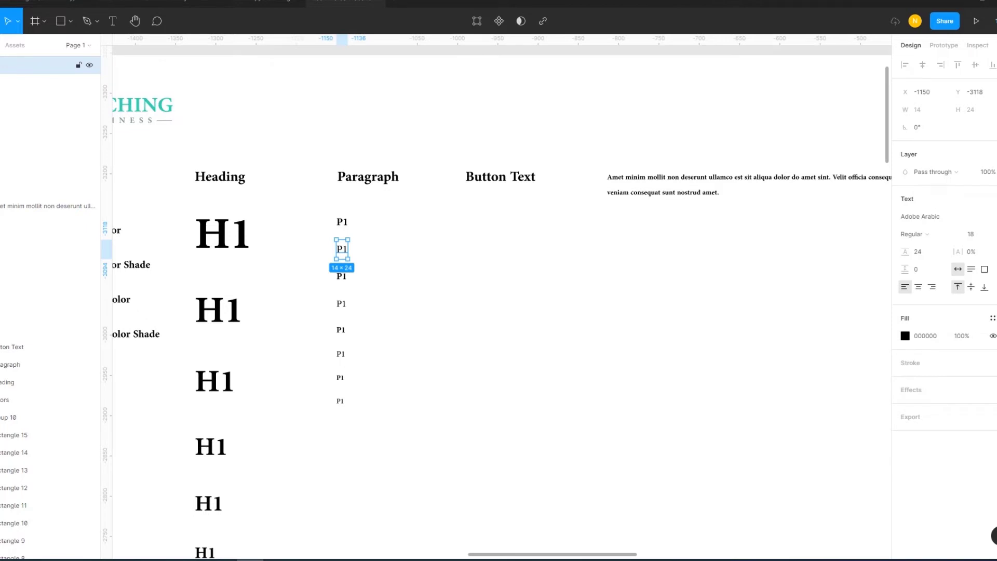
{"action": "key", "text": "Escape"}
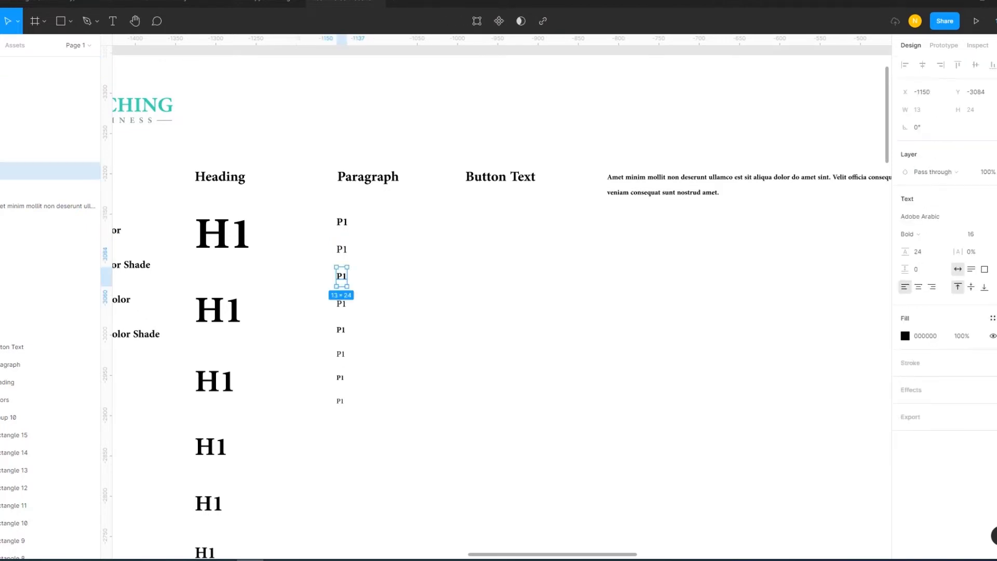
Alt-drag copies of the third, fifth and seventh P1 samples beneath Button Text.
{"action": "left_click_drag", "start_coordinate": [341, 275], "coordinate": [484, 210]}
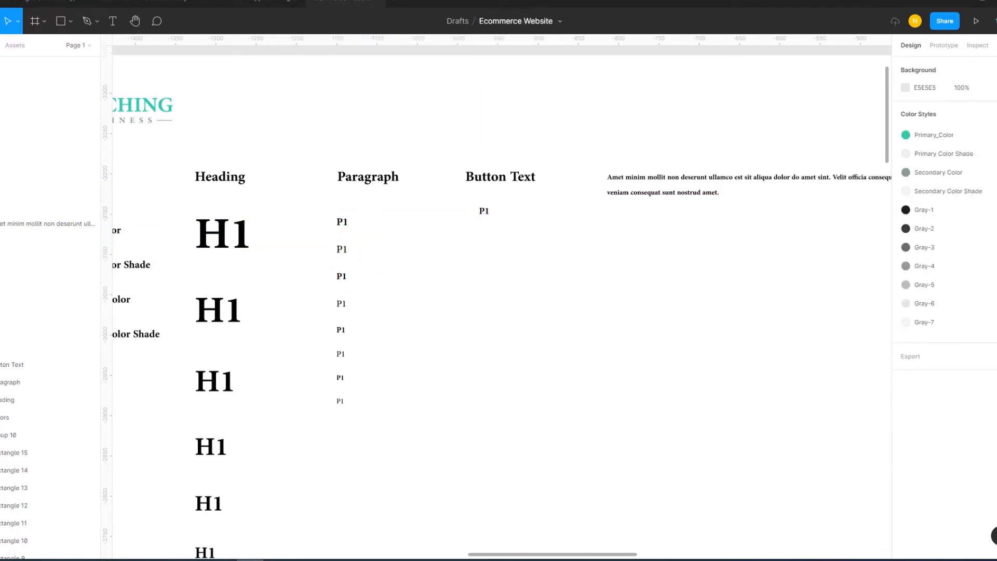
{"action": "left_click", "coordinate": [52, 170]}
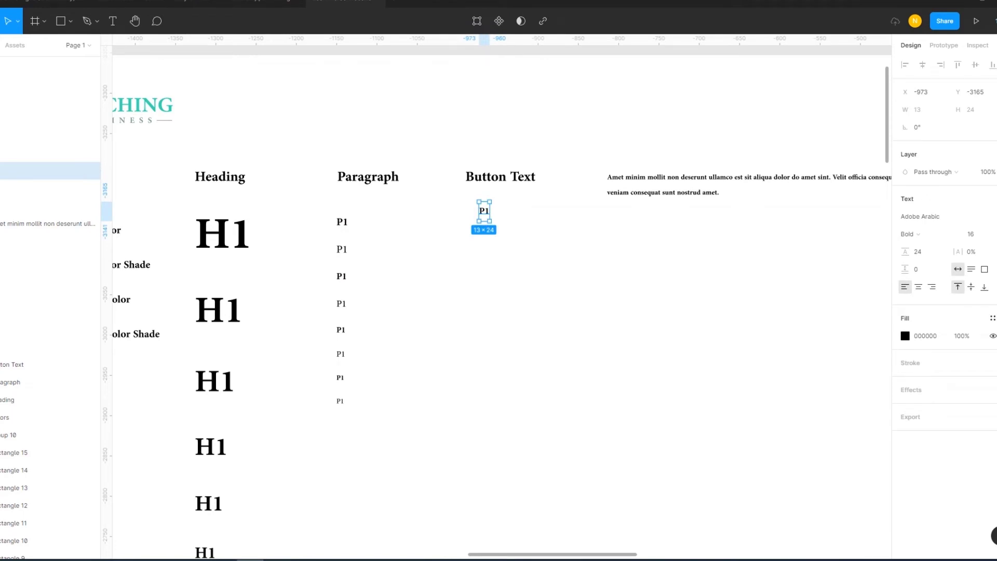
{"action": "left_click", "coordinate": [52, 152]}
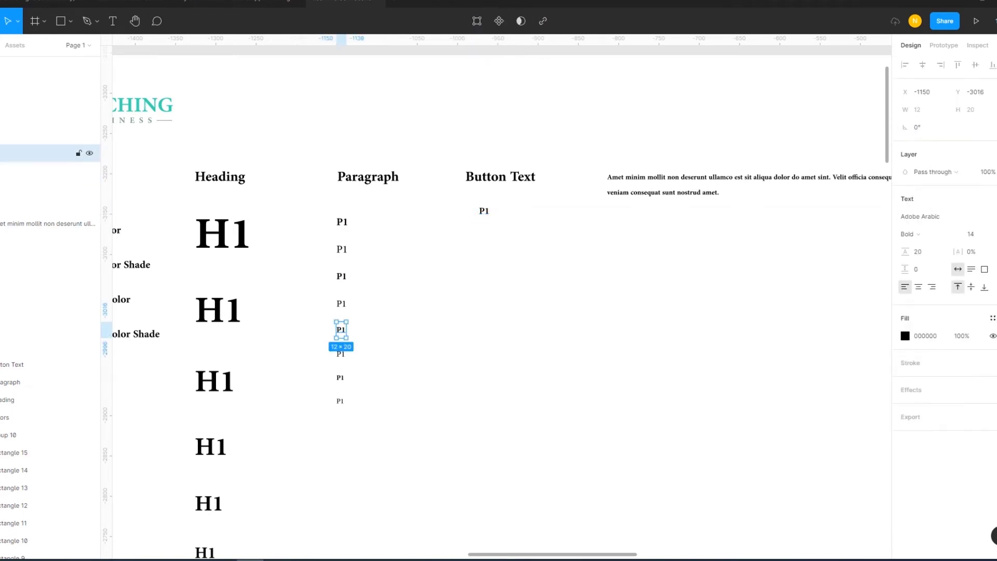
{"action": "left_click_drag", "start_coordinate": [340, 329], "coordinate": [483, 232]}
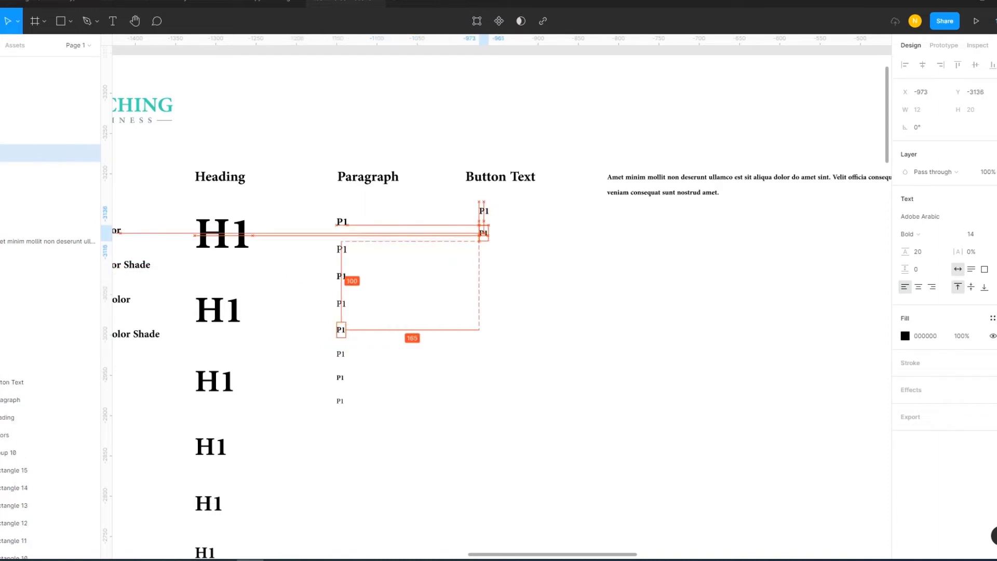
{"action": "left_click", "coordinate": [52, 135]}
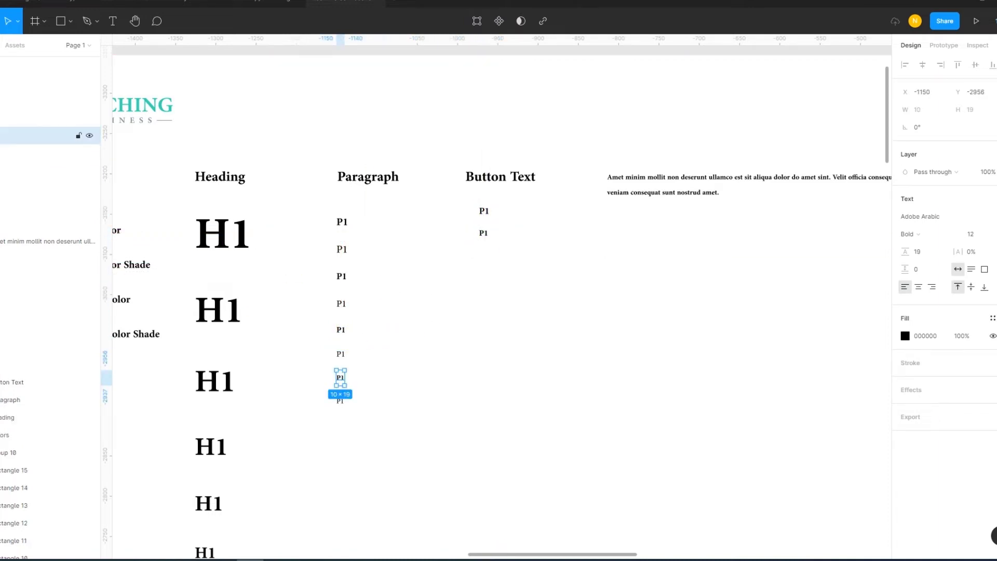
{"action": "left_click_drag", "start_coordinate": [340, 378], "coordinate": [479, 249]}
Left-align the three P1 samples with the heading and set the top one's line height to Auto.
{"action": "left_click_drag", "start_coordinate": [550, 295], "coordinate": [464, 163]}
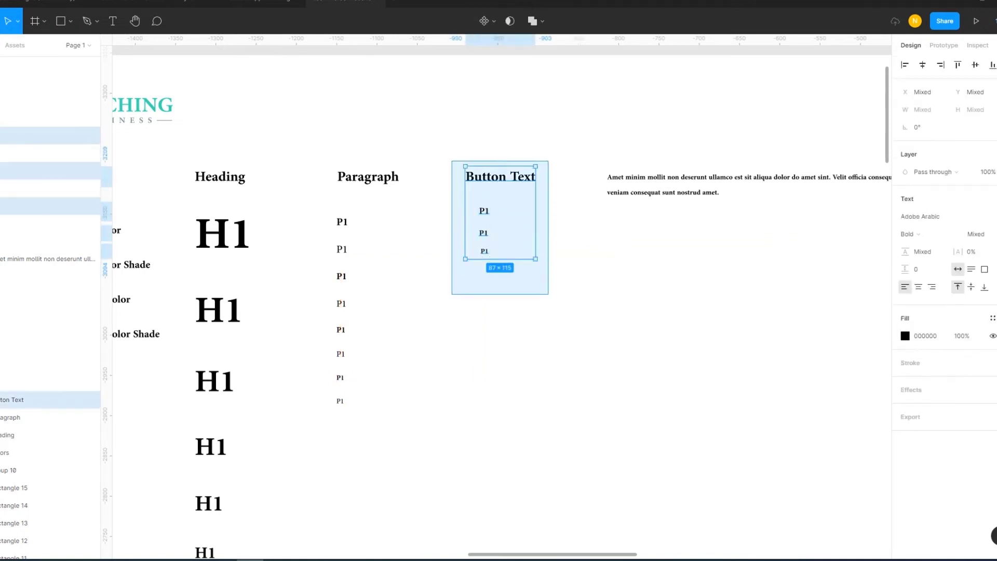
{"action": "left_click", "coordinate": [904, 64]}
{"action": "key", "text": "Escape"}
{"action": "left_click", "coordinate": [470, 210]}
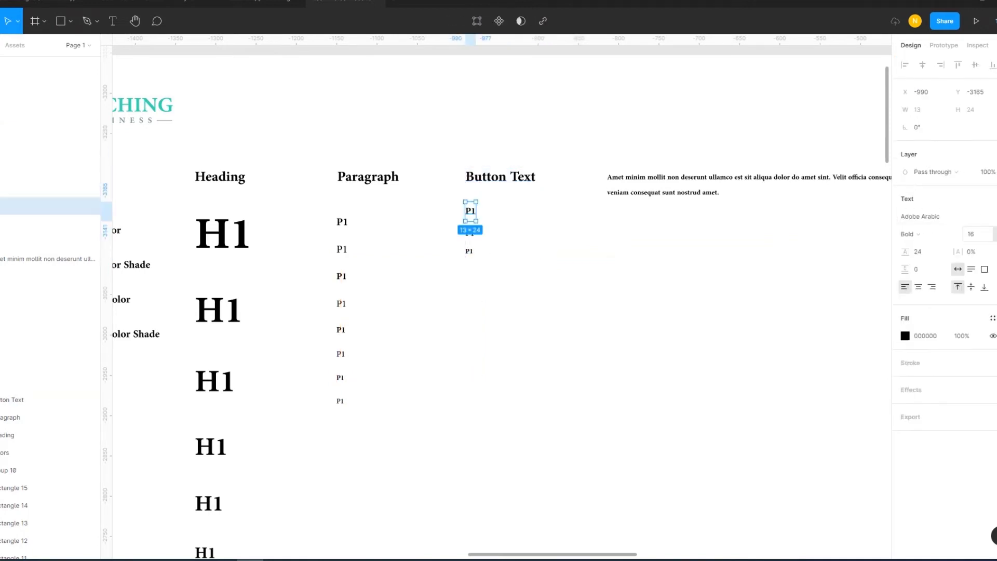
{"action": "left_click", "coordinate": [920, 251]}
{"action": "type", "text": "auto"}
{"action": "key", "text": "Return"}
Set the second and third P1 samples' line height to Auto as well.
{"action": "left_click", "coordinate": [470, 233]}
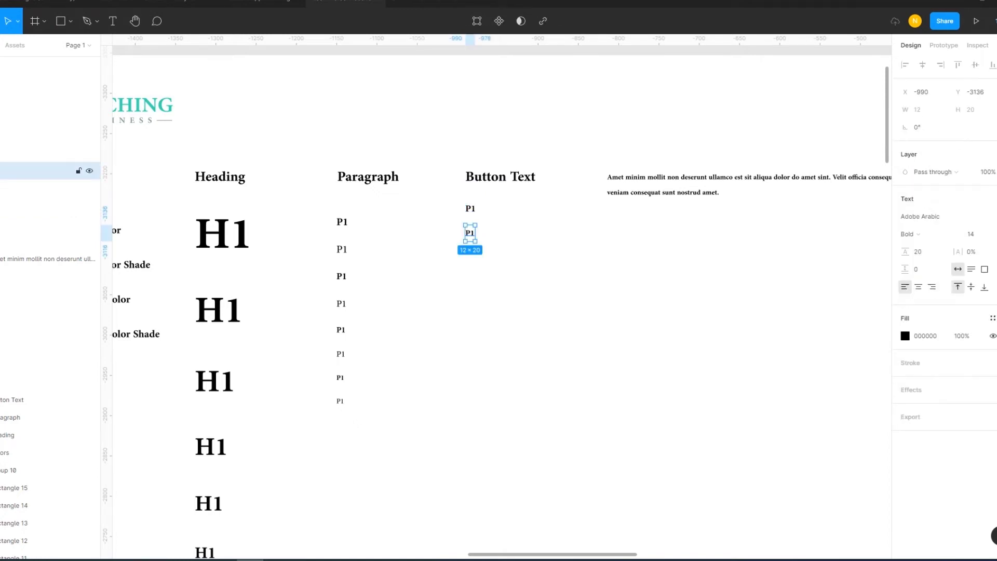
{"action": "left_click", "coordinate": [920, 251]}
{"action": "type", "text": "auto"}
{"action": "key", "text": "Return"}
{"action": "left_click", "coordinate": [469, 251]}
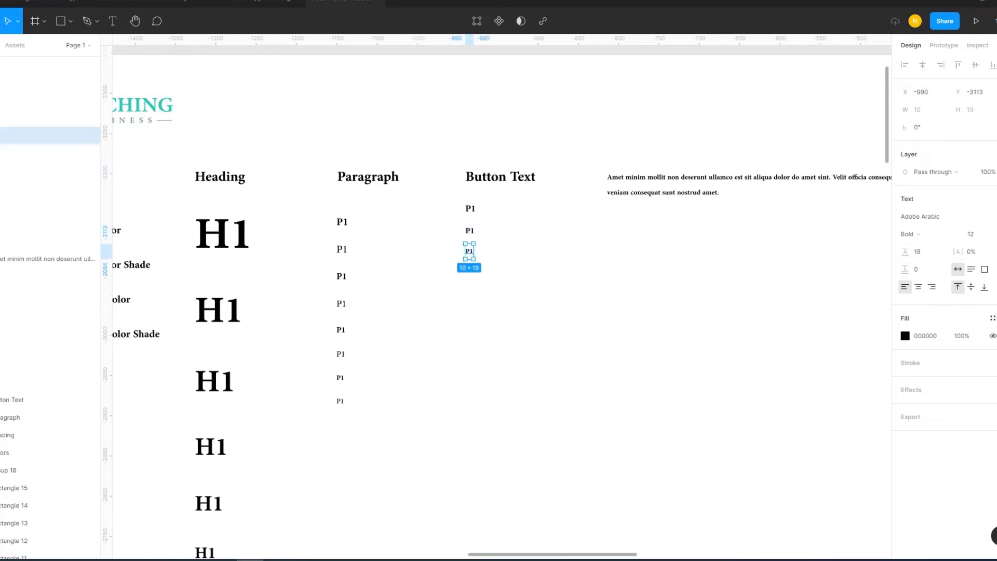
{"action": "left_click", "coordinate": [919, 251]}
{"action": "type", "text": "au"}
{"action": "key", "text": "Return"}
{"action": "key", "text": "Escape"}
{"action": "key", "text": "Escape"}
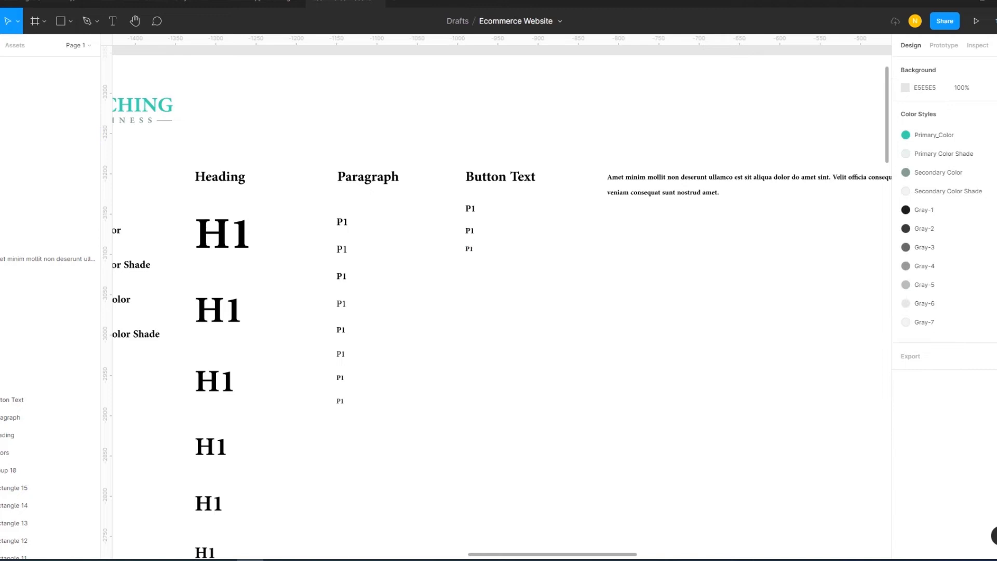
{"action": "left_click_drag", "start_coordinate": [519, 262], "coordinate": [457, 197]}
Distribute the three Button Text P1 samples evenly, then inspect the paragraph and colour swatches.
{"action": "left_click", "coordinate": [992, 65]}
{"action": "left_click", "coordinate": [929, 99]}
{"action": "key", "text": "Escape"}
{"action": "left_click", "coordinate": [46, 258]}
{"action": "key", "text": "Escape"}
{"action": "scroll", "coordinate": [521, 296], "scroll_direction": "down", "scroll_amount": 3}
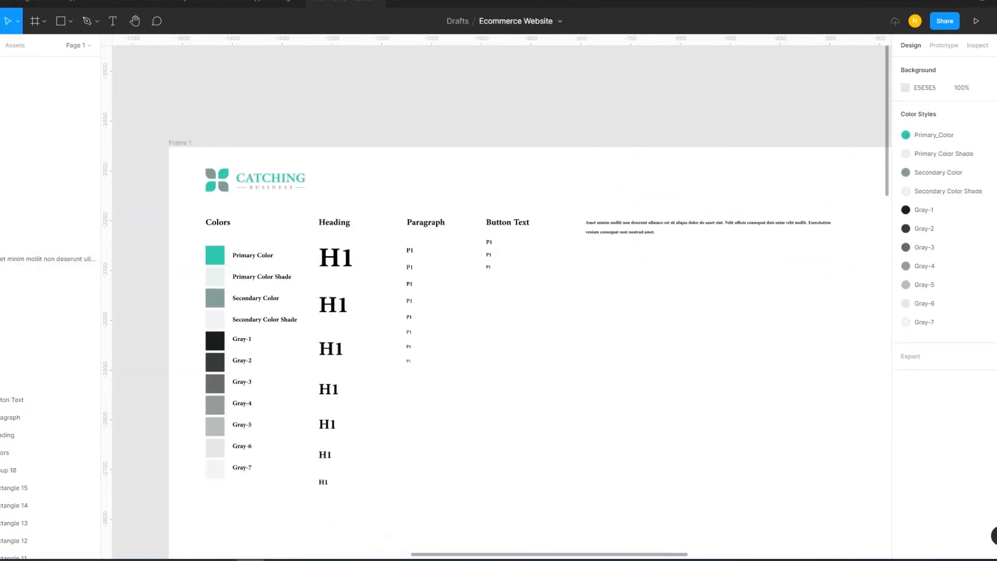
{"action": "left_click", "coordinate": [10, 469]}
{"action": "right_click", "coordinate": [232, 312]}
{"action": "left_click", "coordinate": [270, 385]}
{"action": "left_click", "coordinate": [215, 254], "text": "ctrl"}
{"action": "key", "text": "Escape"}
Create text styles h1 and h2 from the first two heading samples.
{"action": "left_click", "coordinate": [336, 258], "text": "ctrl"}
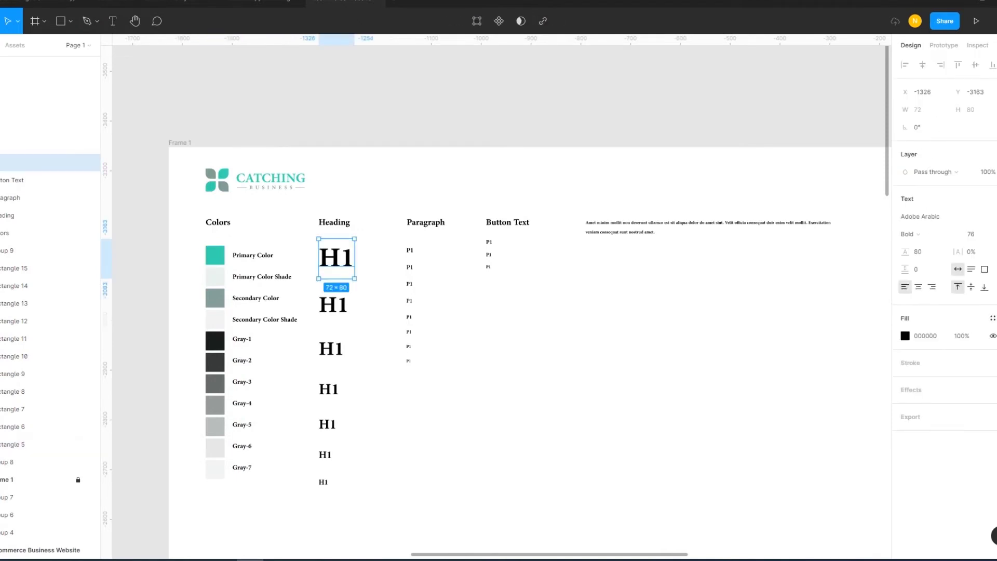
{"action": "left_click", "coordinate": [992, 199]}
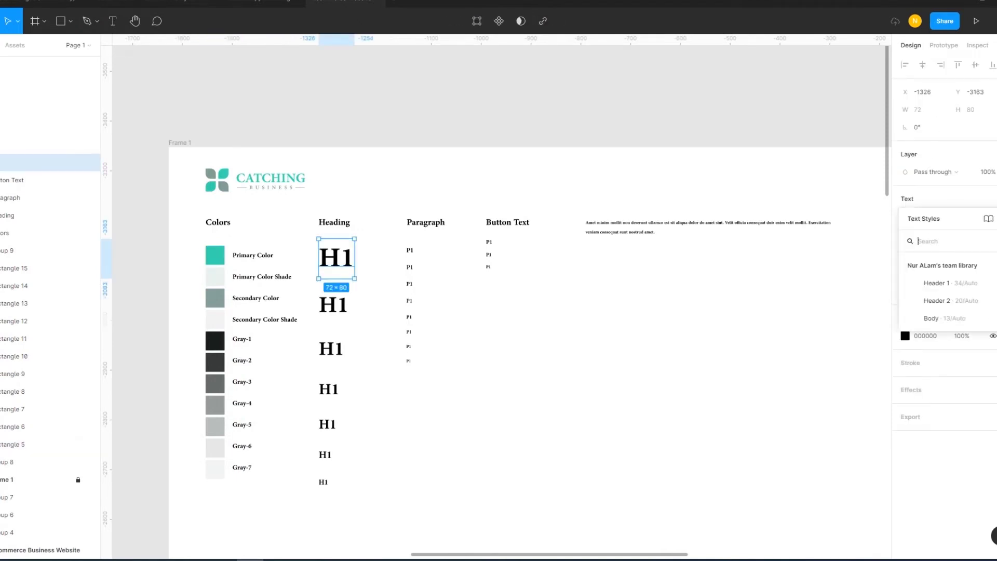
{"action": "left_click", "coordinate": [993, 218]}
{"action": "type", "text": "h"}
{"action": "key", "text": "Return"}
{"action": "left_click", "coordinate": [332, 304], "text": "ctrl"}
{"action": "left_click", "coordinate": [992, 199]}
{"action": "left_click", "coordinate": [992, 218]}
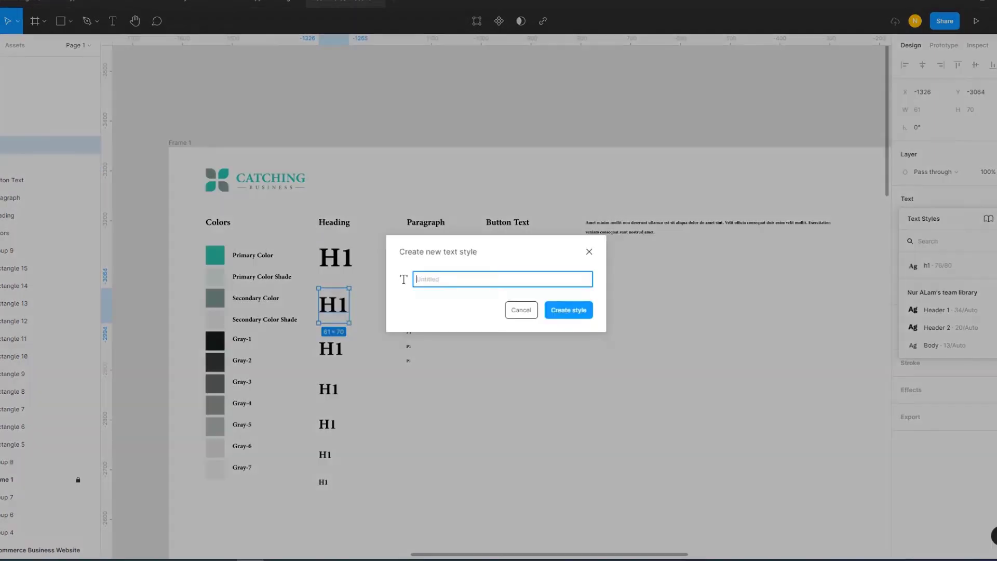
{"action": "type", "text": "h2"}
{"action": "key", "text": "Return"}
Create the h3 style, start h4, and type 'Button Text' into the grey button's label.
{"action": "left_click", "coordinate": [331, 348], "text": "ctrl"}
{"action": "left_click", "coordinate": [992, 199]}
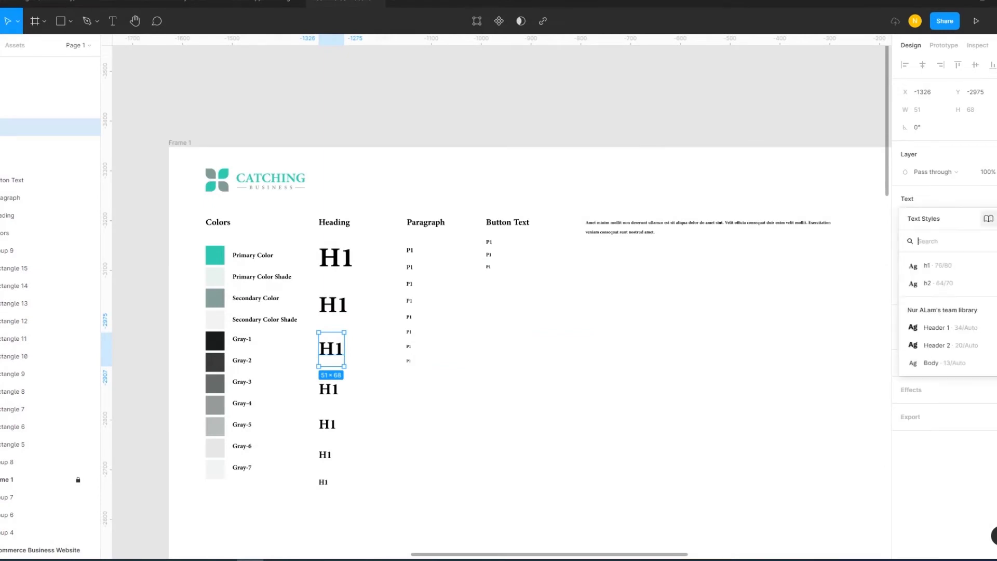
{"action": "left_click", "coordinate": [988, 218]}
{"action": "type", "text": "h"}
{"action": "key", "text": "Return"}
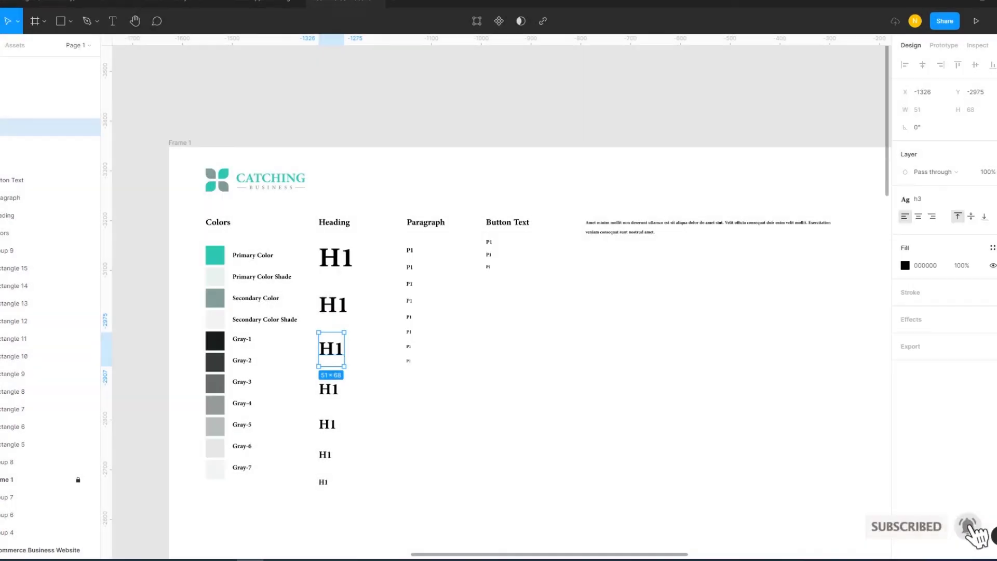
{"action": "key", "text": "Tab"}
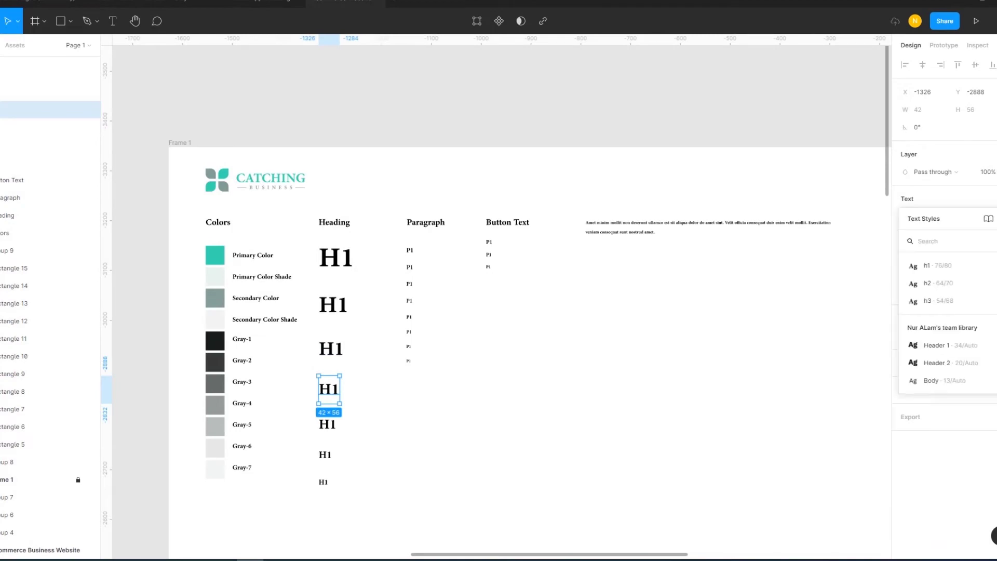
{"action": "key", "text": "Return"}
{"action": "type", "text": "h4"}
{"action": "type", "text": "Button Text"}
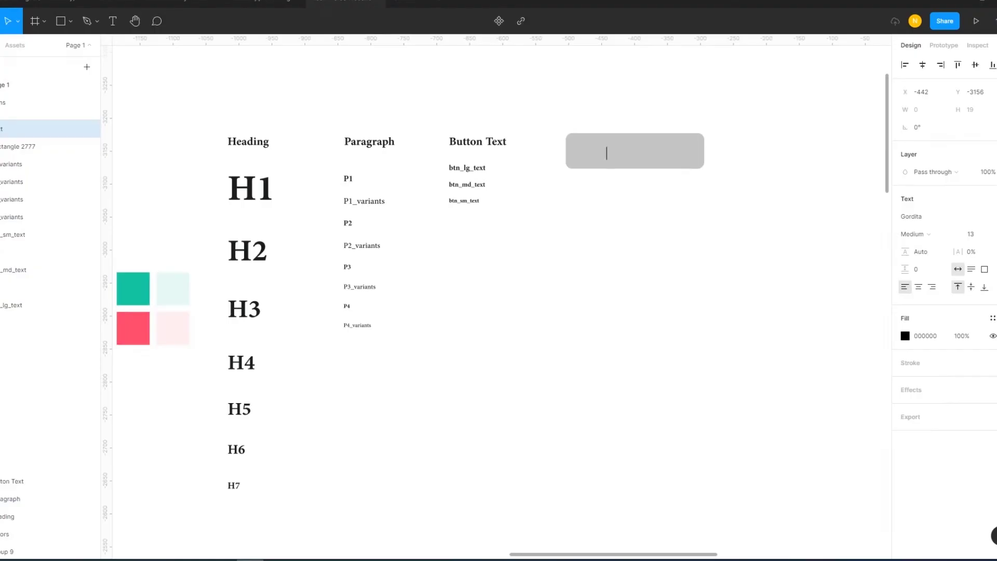
{"action": "key", "text": "Escape"}
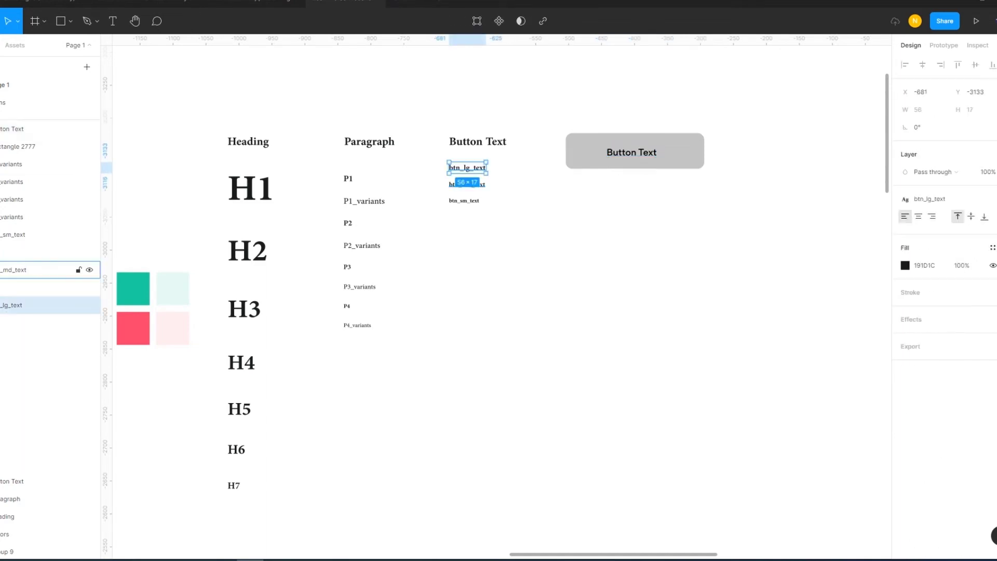
Give the grey button label the heading's Adobe Arabic font and a larger size.
{"action": "left_click", "coordinate": [13, 480]}
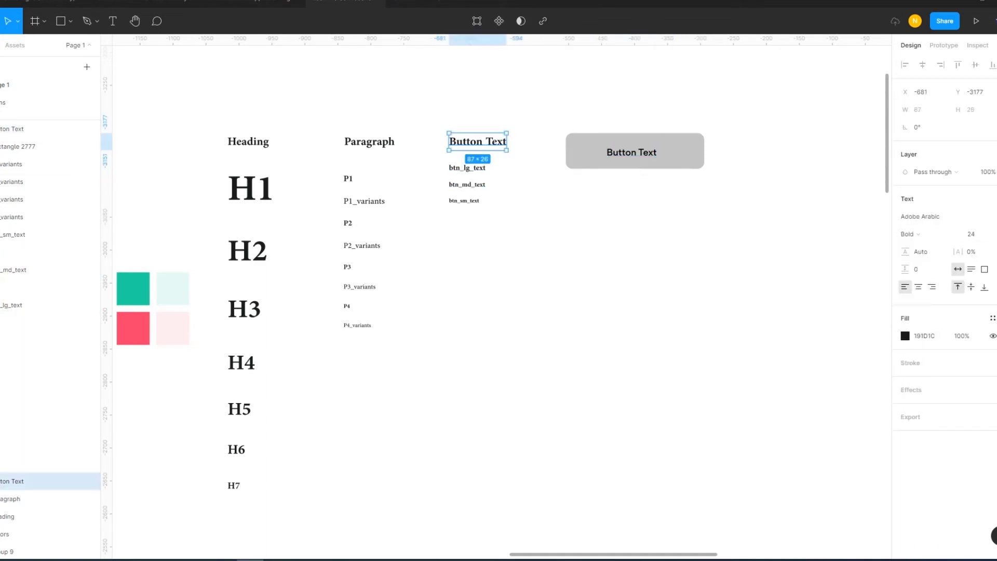
{"action": "left_click", "coordinate": [920, 216]}
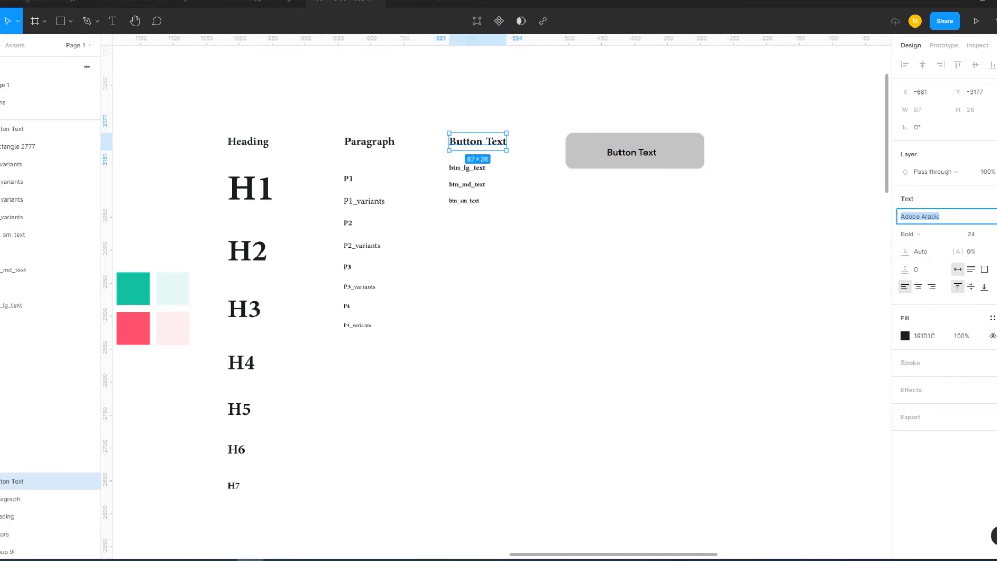
{"action": "left_click", "coordinate": [13, 129]}
{"action": "left_click", "coordinate": [920, 216]}
{"action": "key", "text": "ctrl+v"}
{"action": "key", "text": "Return"}
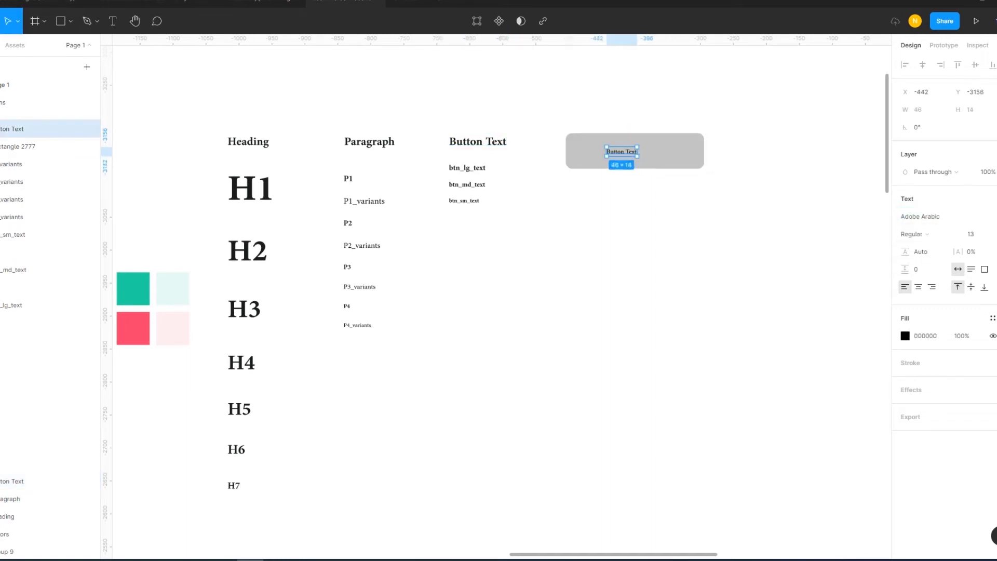
{"action": "left_click", "coordinate": [986, 234]}
{"action": "left_click", "coordinate": [978, 279]}
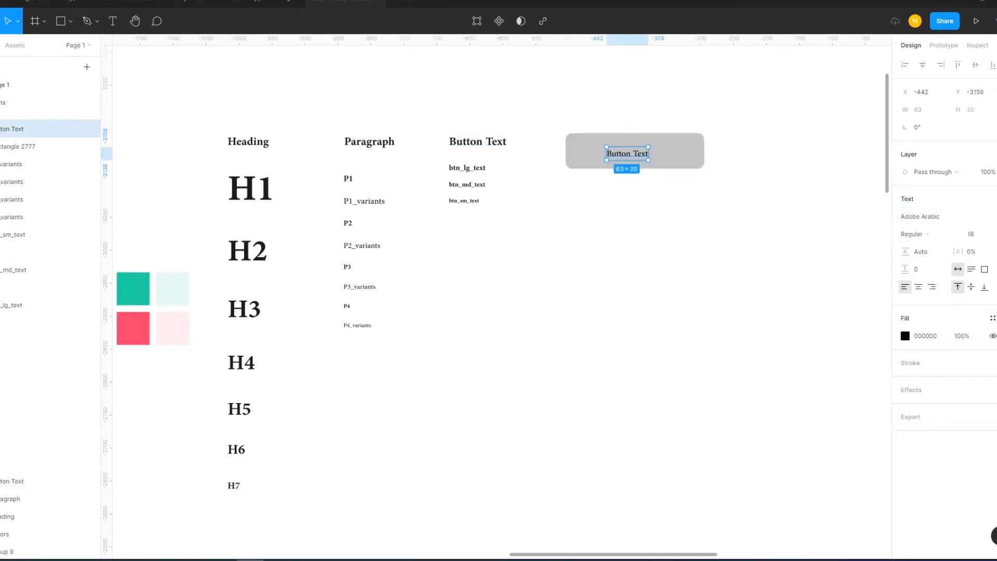
{"action": "key", "text": "Escape"}
Set the button label's font size to 24.
{"action": "scroll", "coordinate": [623, 208], "scroll_direction": "up", "scroll_amount": 3, "text": "ctrl"}
{"action": "left_click", "coordinate": [612, 231]}
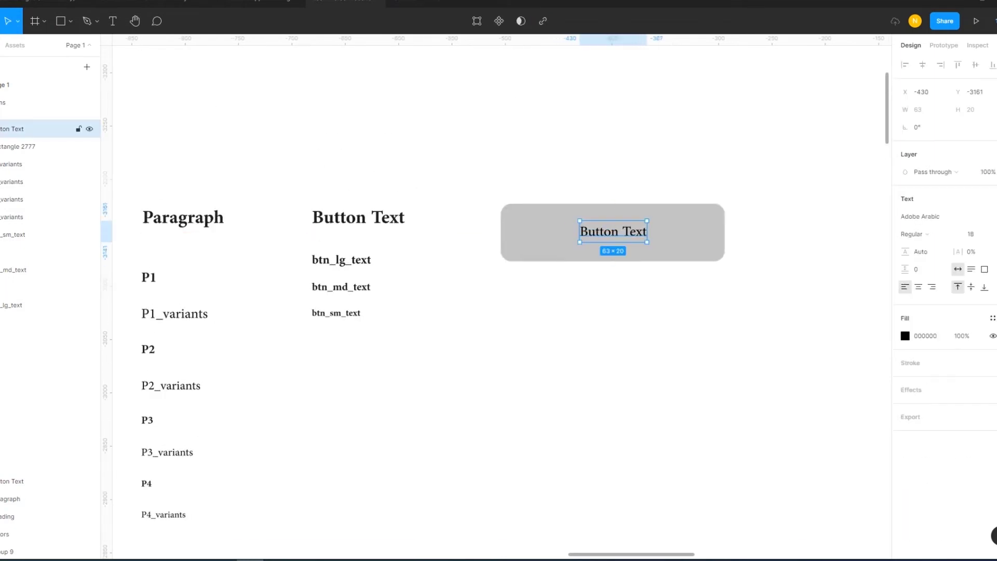
{"action": "key", "text": "Escape"}
{"action": "left_click", "coordinate": [524, 244]}
{"action": "left_click", "coordinate": [612, 231]}
{"action": "left_click", "coordinate": [986, 233]}
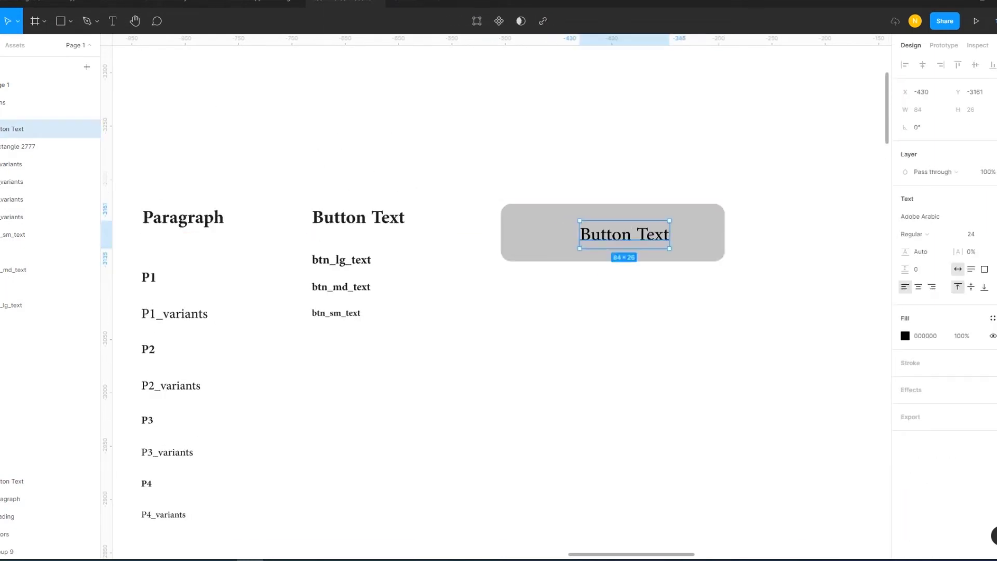
Set the grey button rectangle's width to 190.
{"action": "left_click", "coordinate": [31, 146]}
{"action": "left_click", "coordinate": [974, 109]}
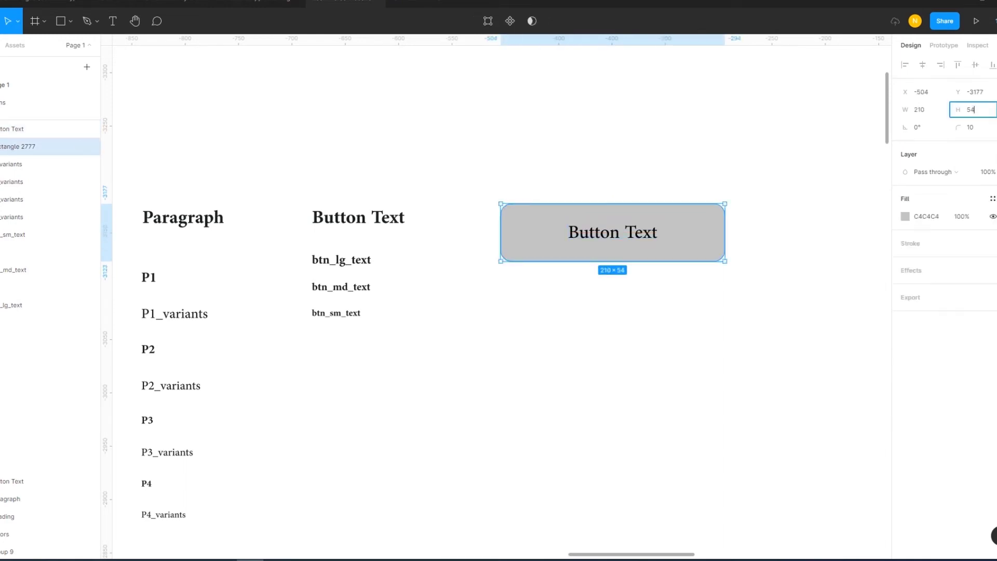
{"action": "left_click", "coordinate": [13, 129], "text": "shift"}
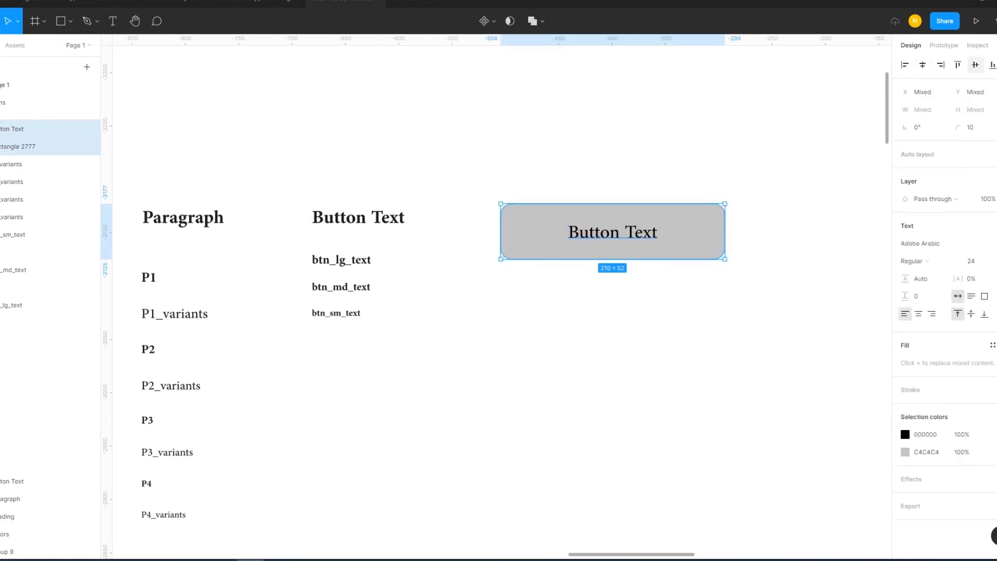
{"action": "key", "text": "Escape"}
{"action": "key", "text": "ctrl+z"}
{"action": "left_click", "coordinate": [922, 109]}
{"action": "type", "text": "190"}
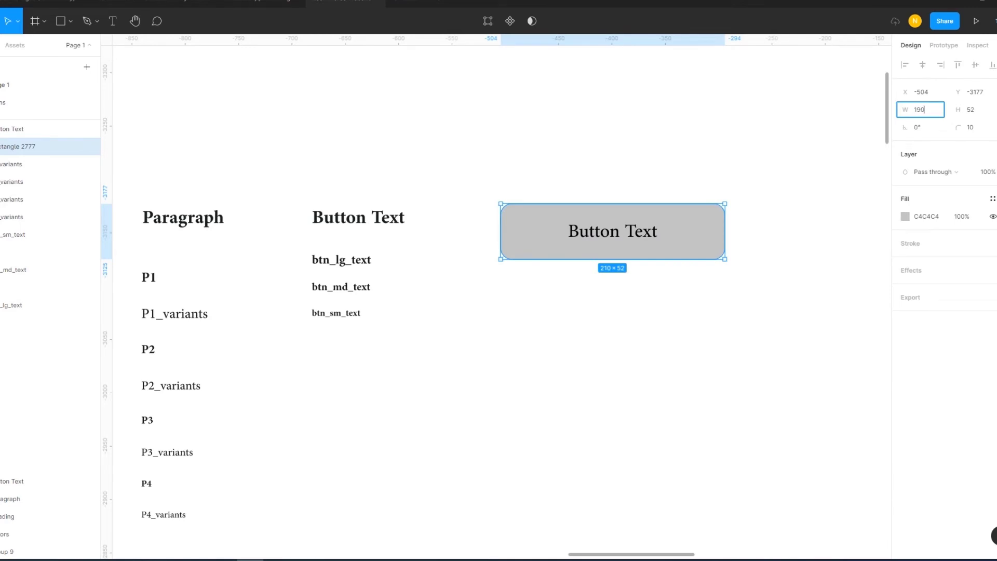
{"action": "key", "text": "Return"}
Make the button label bold and shrink it to size 18.
{"action": "left_click", "coordinate": [31, 129]}
{"action": "left_click", "coordinate": [913, 260]}
{"action": "key", "text": "Escape"}
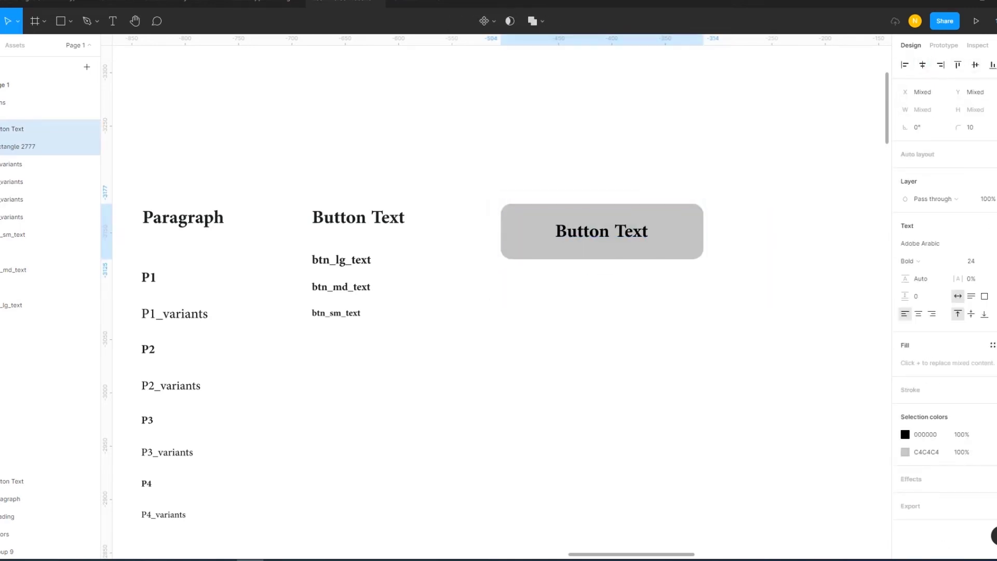
{"action": "left_click", "coordinate": [32, 129]}
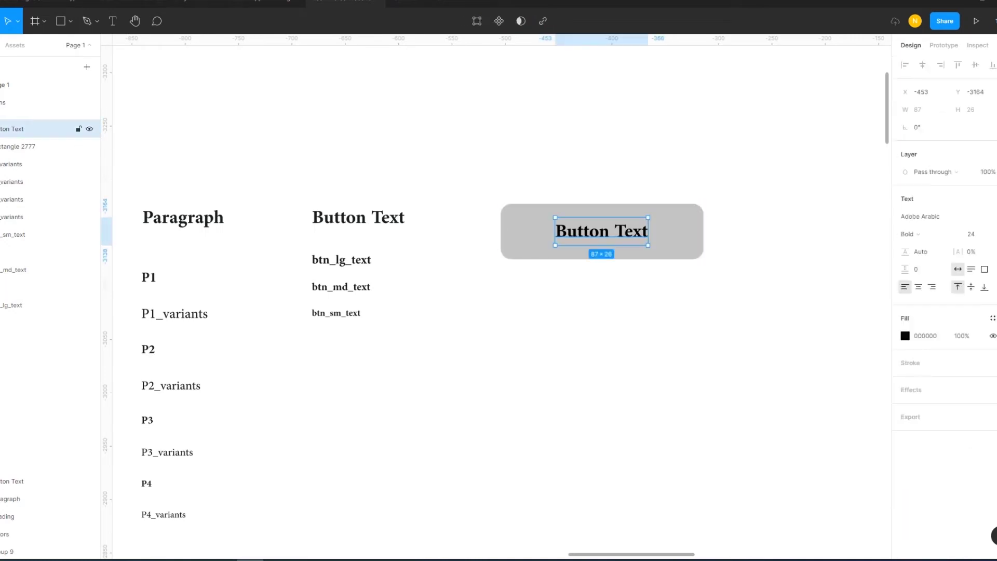
{"action": "left_click", "coordinate": [976, 234]}
{"action": "key", "text": "Escape"}
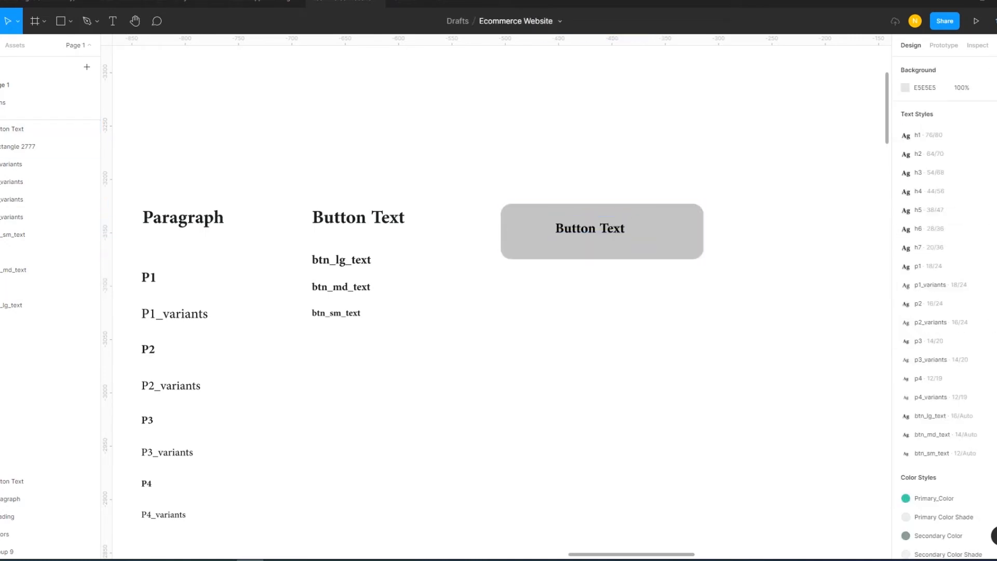
Set the button label to size 20 and centre it horizontally in the button.
{"action": "left_click", "coordinate": [649, 243]}
{"action": "left_click", "coordinate": [590, 229]}
{"action": "left_click", "coordinate": [976, 234]}
{"action": "type", "text": "20"}
{"action": "key", "text": "Return"}
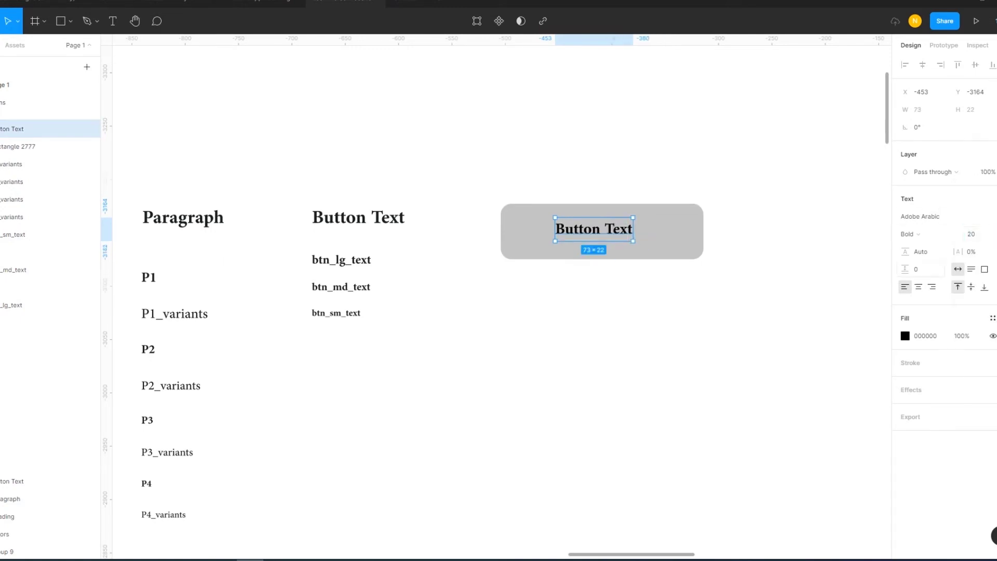
{"action": "key", "text": "Escape"}
{"action": "left_click", "coordinate": [20, 129]}
{"action": "left_click", "coordinate": [922, 64]}
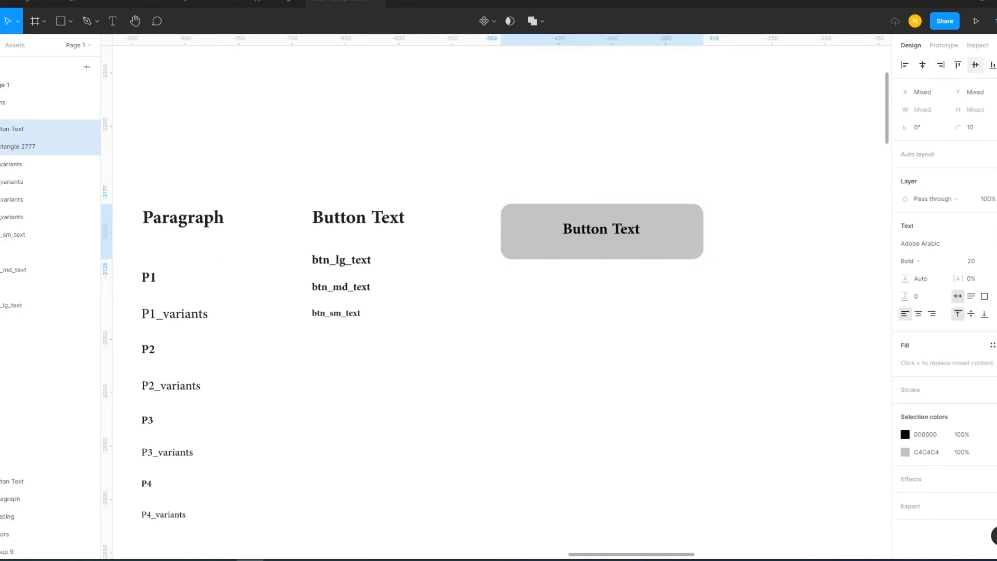
Edit the btn_lg_text style's font size to 20.
{"action": "key", "text": "Escape"}
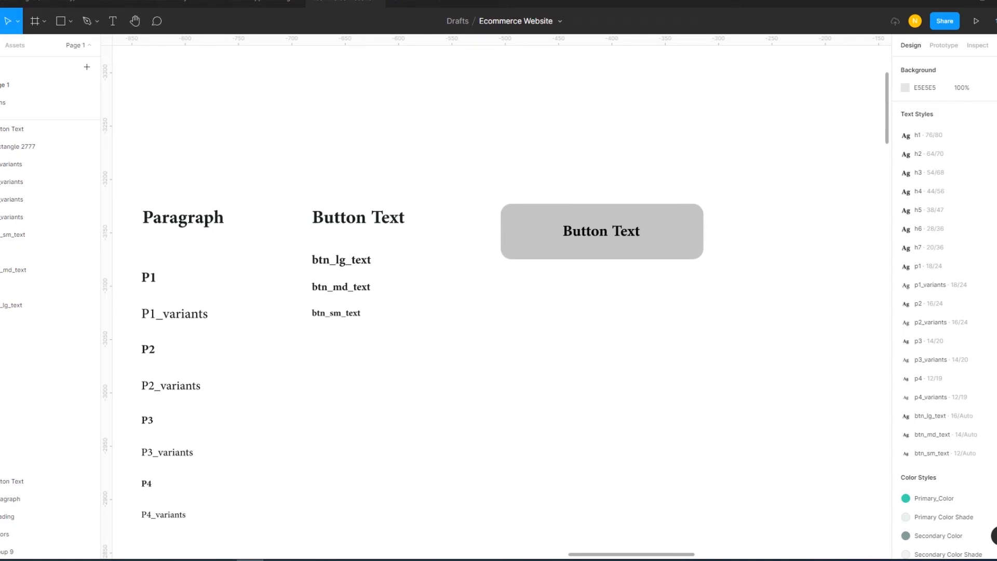
{"action": "scroll", "coordinate": [498, 290], "scroll_direction": "right", "scroll_amount": 2}
{"action": "left_click", "coordinate": [21, 129]}
{"action": "left_click", "coordinate": [11, 305]}
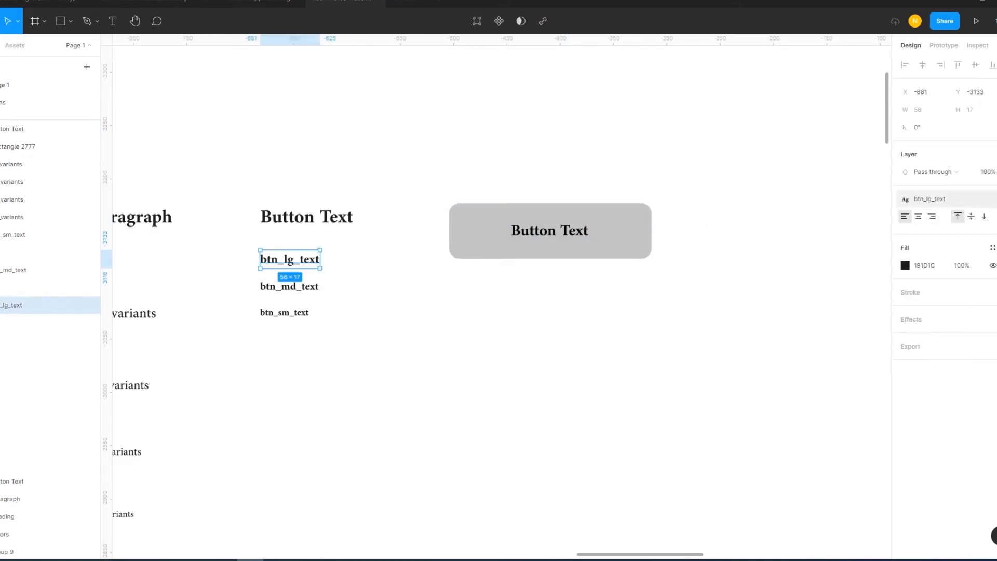
{"action": "left_click", "coordinate": [929, 199]}
{"action": "left_click", "coordinate": [993, 335]}
{"action": "left_click", "coordinate": [844, 492]}
{"action": "type", "text": "2"}
{"action": "key", "text": "Return"}
{"action": "key", "text": "Escape"}
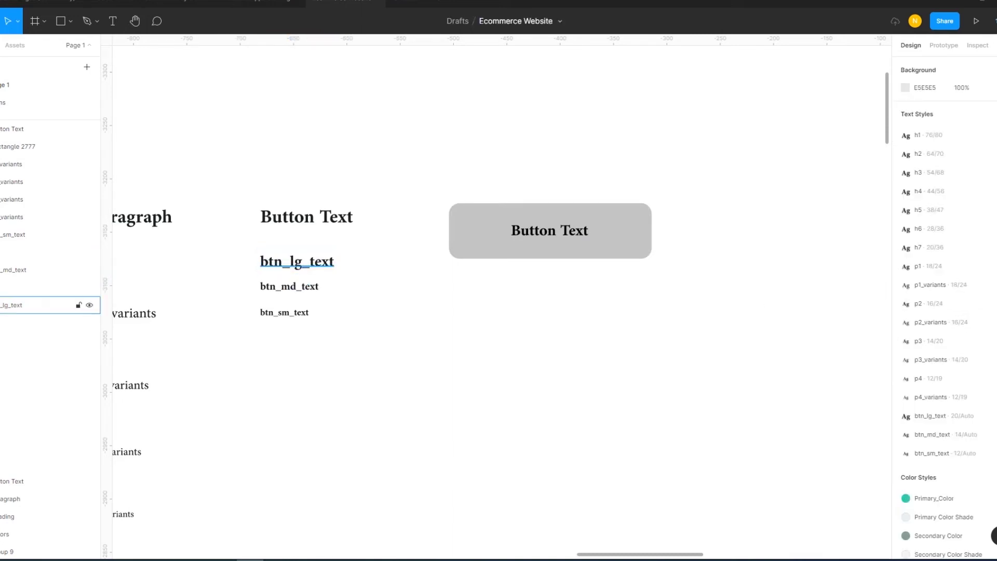
Check the btn_lg_text, btn_md_text and grey button label samples, then go to the Icons page.
{"action": "left_click", "coordinate": [12, 305]}
{"action": "key", "text": "Escape"}
{"action": "left_click", "coordinate": [13, 269]}
{"action": "key", "text": "Escape"}
{"action": "left_click", "coordinate": [11, 129]}
{"action": "key", "text": "Escape"}
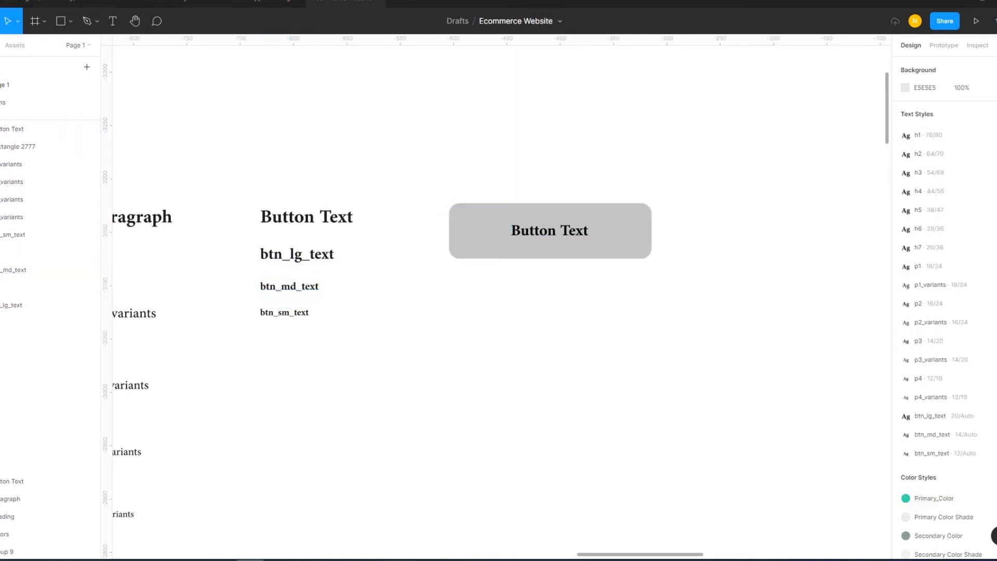
{"action": "left_click", "coordinate": [6, 103]}
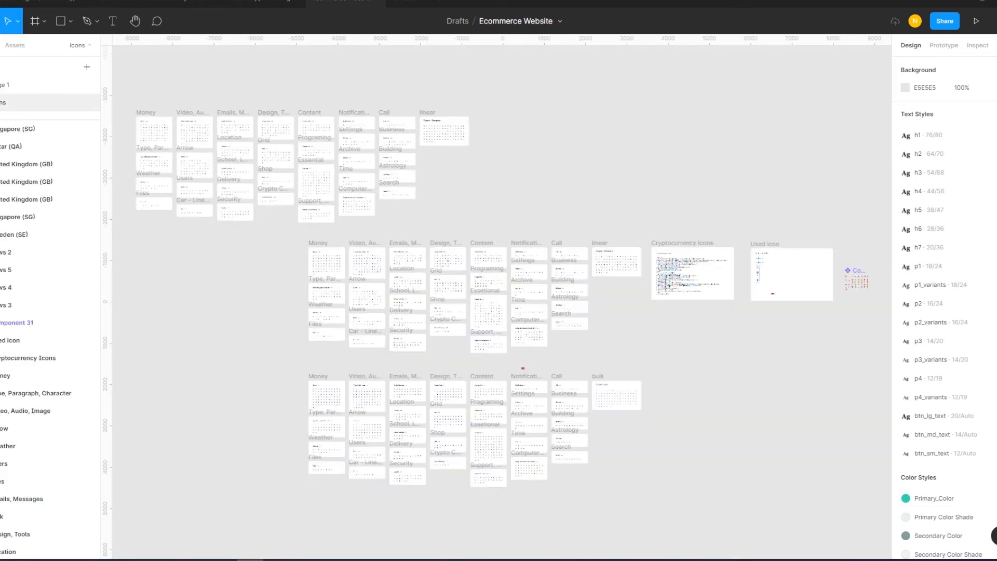
Select the arrow-left and arrow-right icons in the Arrow set, then return to Page 1.
{"action": "scroll", "coordinate": [439, 304], "scroll_direction": "up", "scroll_amount": 10}
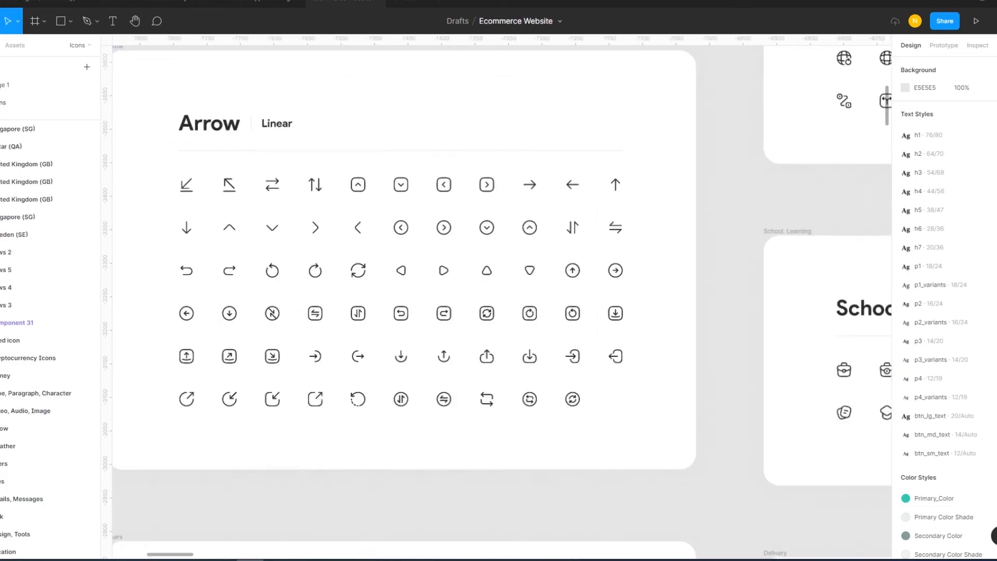
{"action": "left_click", "coordinate": [357, 227]}
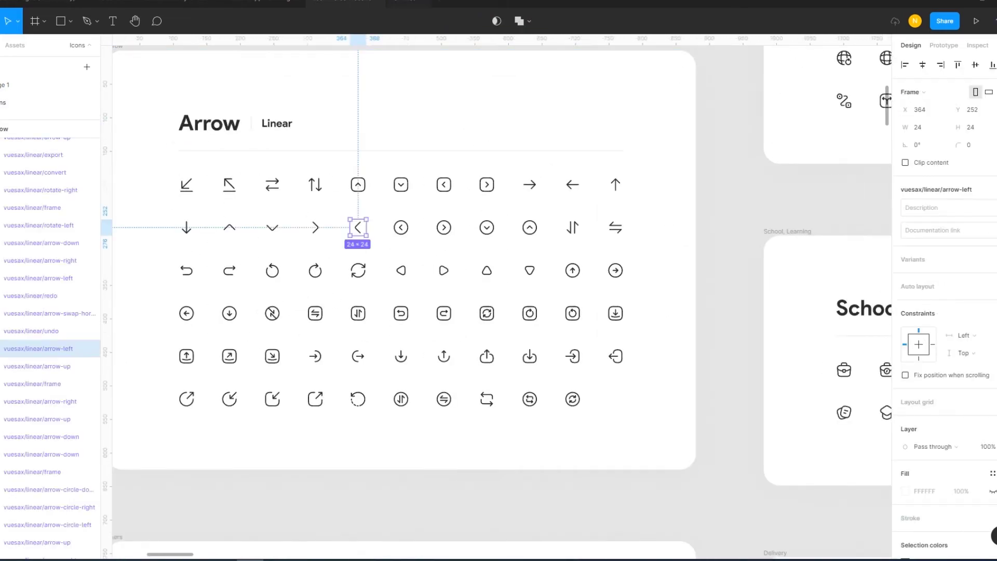
{"action": "left_click", "coordinate": [40, 401], "text": "ctrl"}
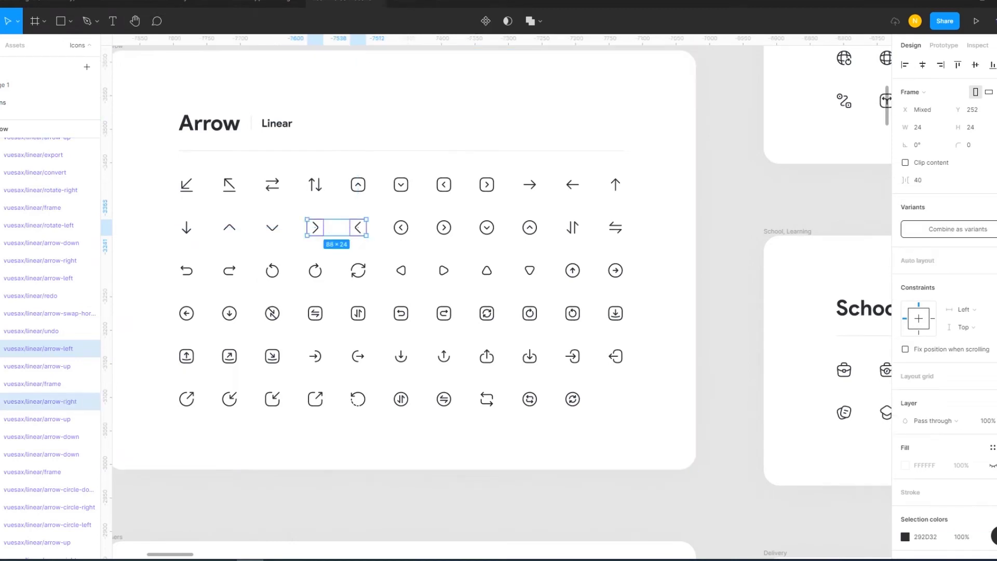
{"action": "left_click", "coordinate": [6, 84]}
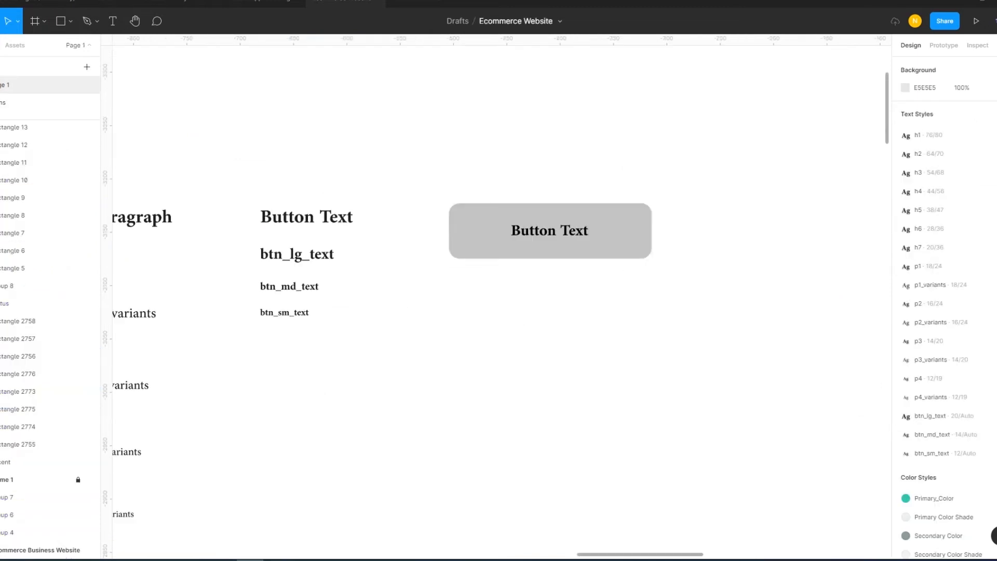
Paste the left and right arrow icons and resize them to width 20.
{"action": "key", "text": "ctrl+v"}
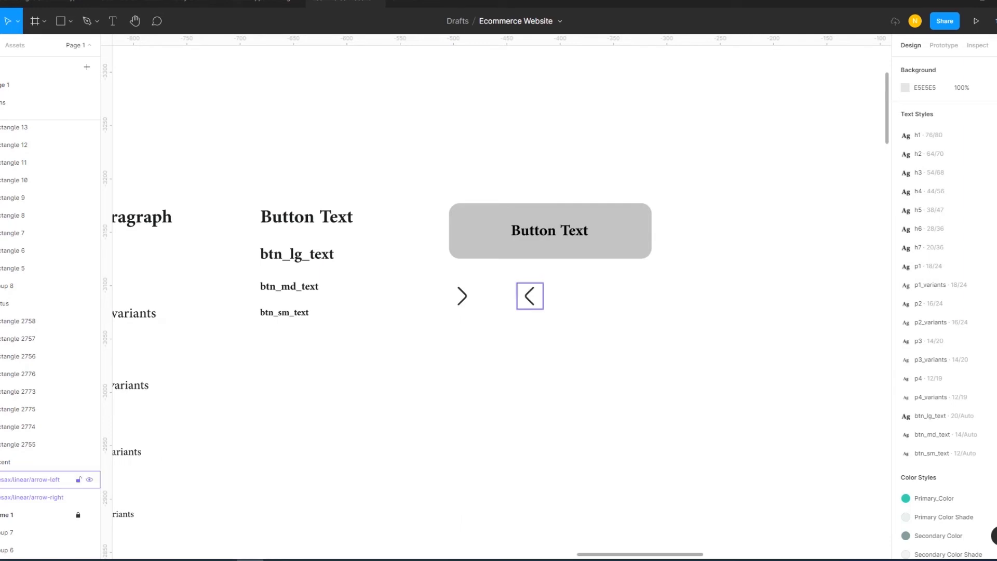
{"action": "left_click", "coordinate": [31, 479]}
{"action": "left_click", "coordinate": [31, 497], "text": "shift"}
{"action": "left_click", "coordinate": [922, 180]}
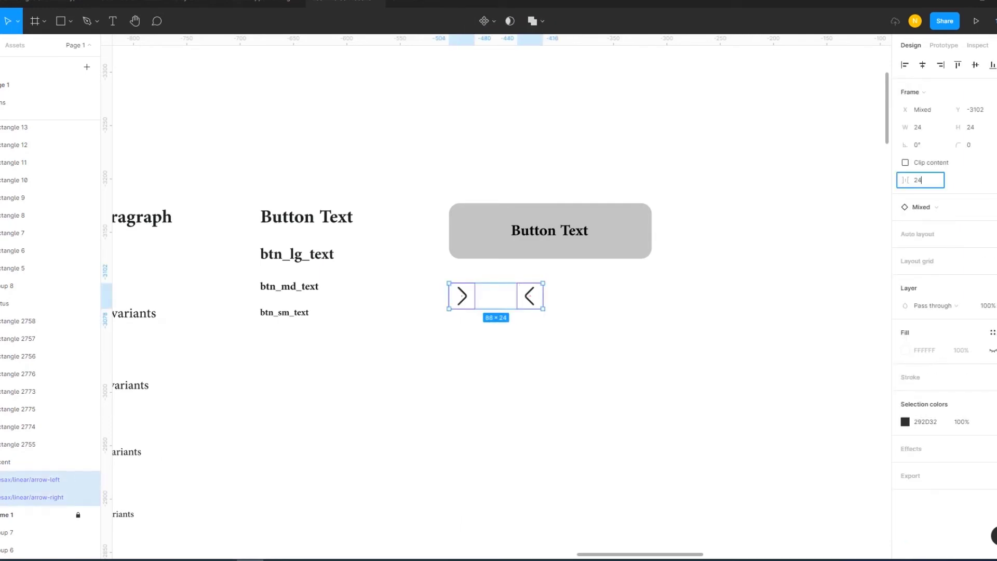
{"action": "key", "text": "Return"}
{"action": "key", "text": "Escape"}
{"action": "key", "text": "ctrl+z"}
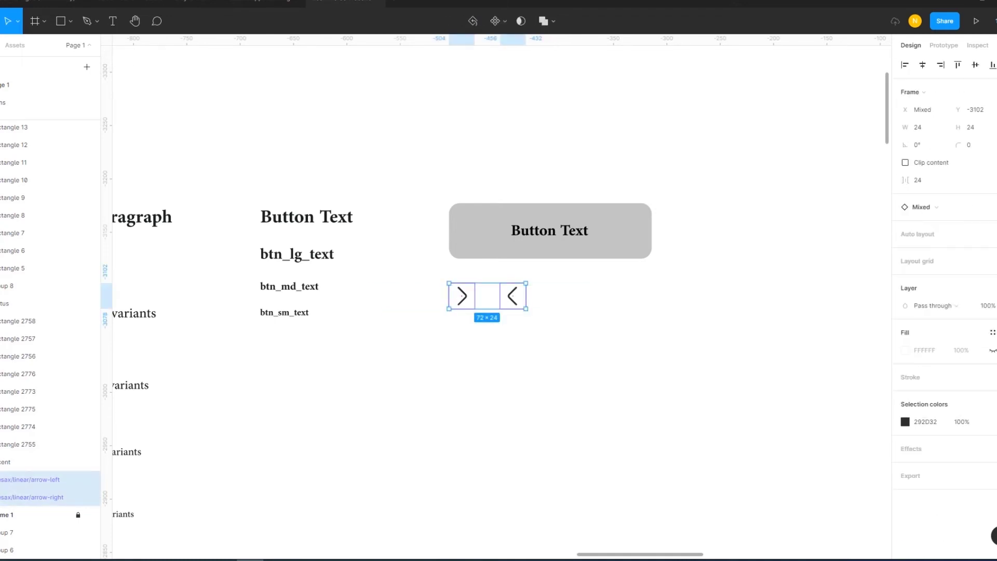
{"action": "left_click_drag", "start_coordinate": [379, 281], "coordinate": [634, 326]}
{"action": "left_click", "coordinate": [921, 127]}
{"action": "key", "text": "Return"}
{"action": "key", "text": "Escape"}
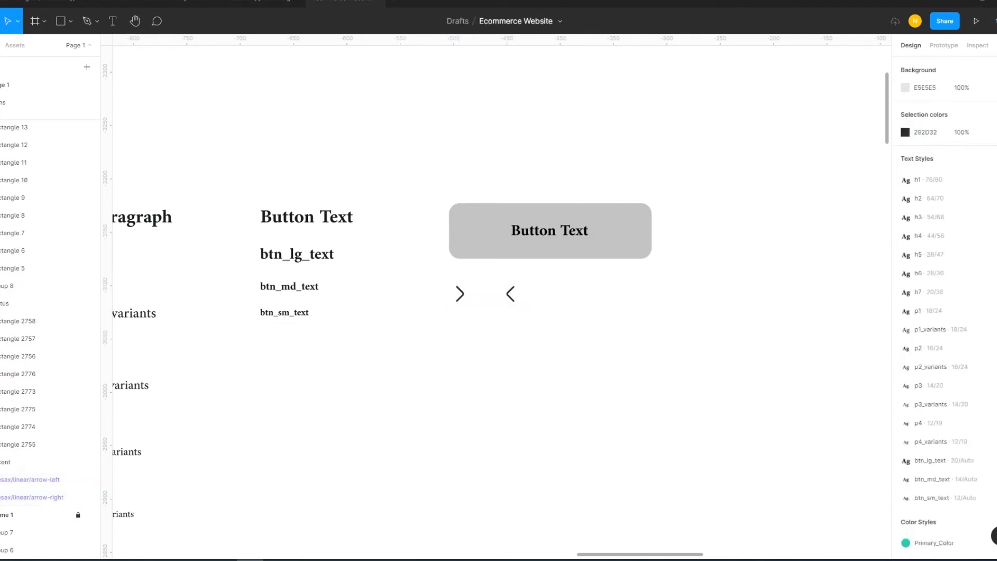
Move the arrows into the grey button on either side of the Button Text label.
{"action": "mouse_move", "coordinate": [511, 294]}
{"action": "left_mouse_down"}
{"action": "mouse_move", "coordinate": [512, 231]}
{"action": "mouse_move", "coordinate": [496, 231]}
{"action": "left_mouse_up"}
{"action": "key", "text": "Escape"}
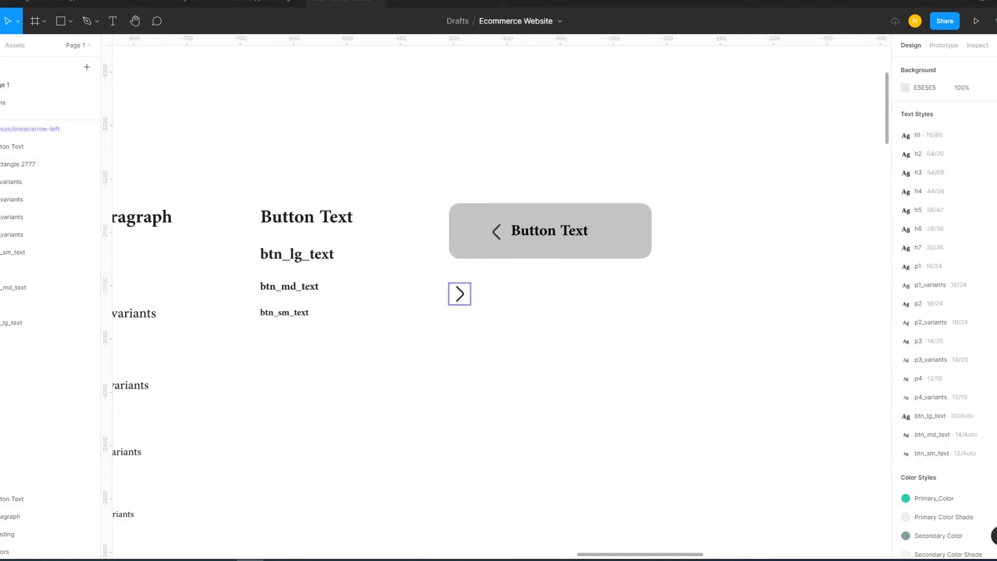
{"action": "left_click_drag", "start_coordinate": [459, 293], "coordinate": [606, 232]}
{"action": "key", "text": "Escape"}
{"action": "left_click", "coordinate": [606, 233]}
{"action": "left_click", "coordinate": [549, 231], "text": "shift"}
{"action": "left_click", "coordinate": [495, 231], "text": "shift"}
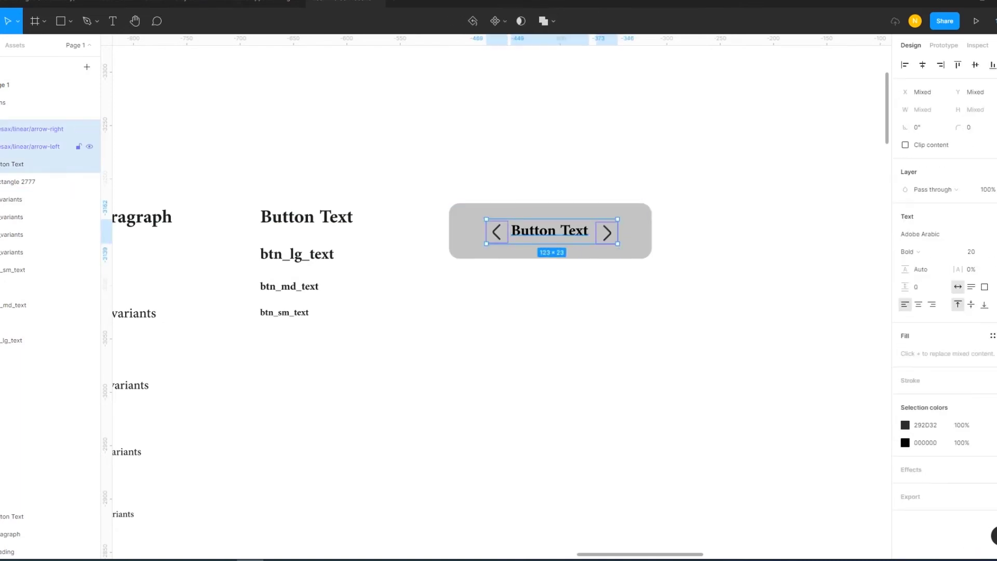
Distribute the arrows and label horizontally with a 10 gap inside the button.
{"action": "left_click", "coordinate": [992, 65]}
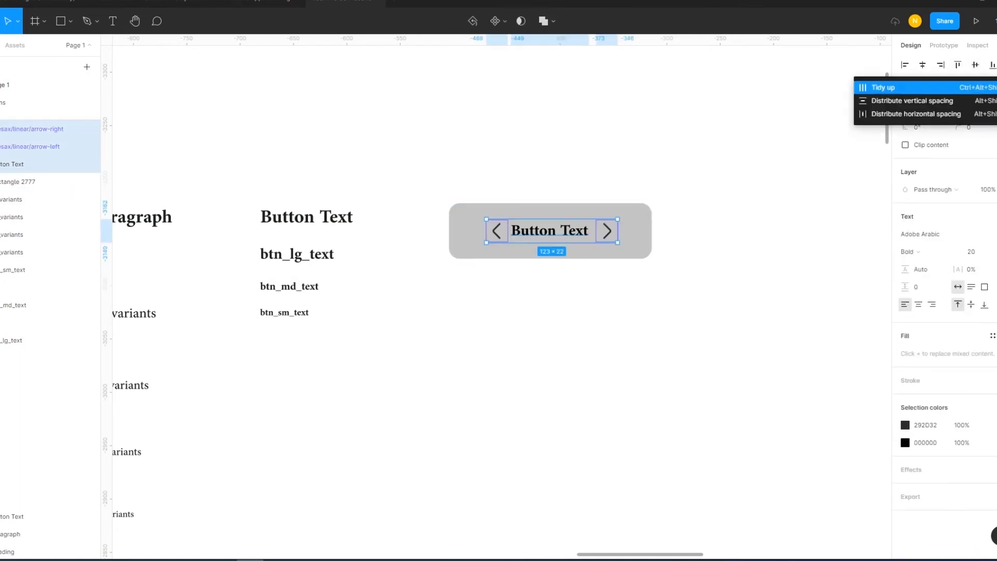
{"action": "left_click", "coordinate": [893, 115]}
{"action": "left_click", "coordinate": [918, 162]}
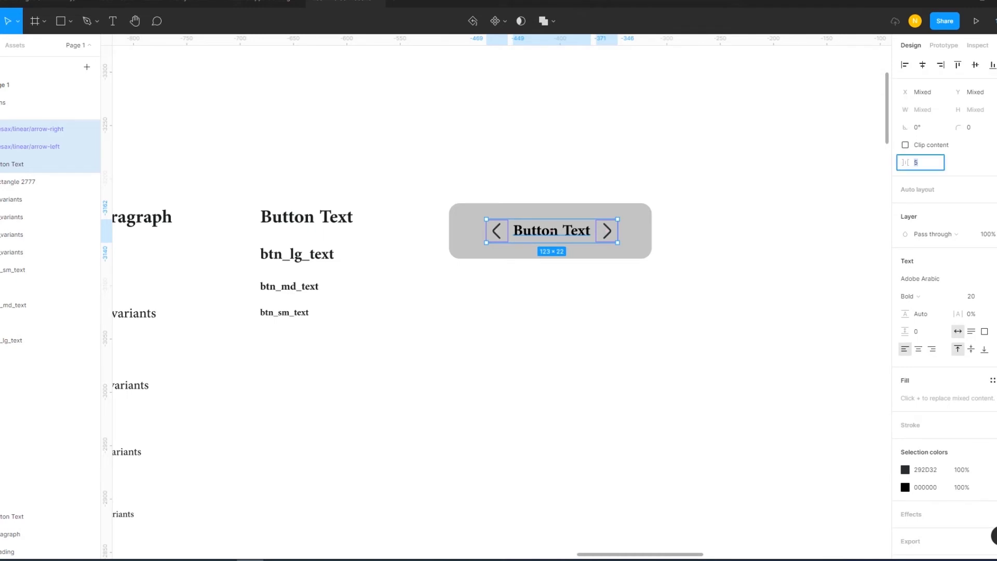
{"action": "type", "text": "0"}
{"action": "key", "text": "Return"}
{"action": "left_click_drag", "start_coordinate": [551, 230], "coordinate": [551, 230]}
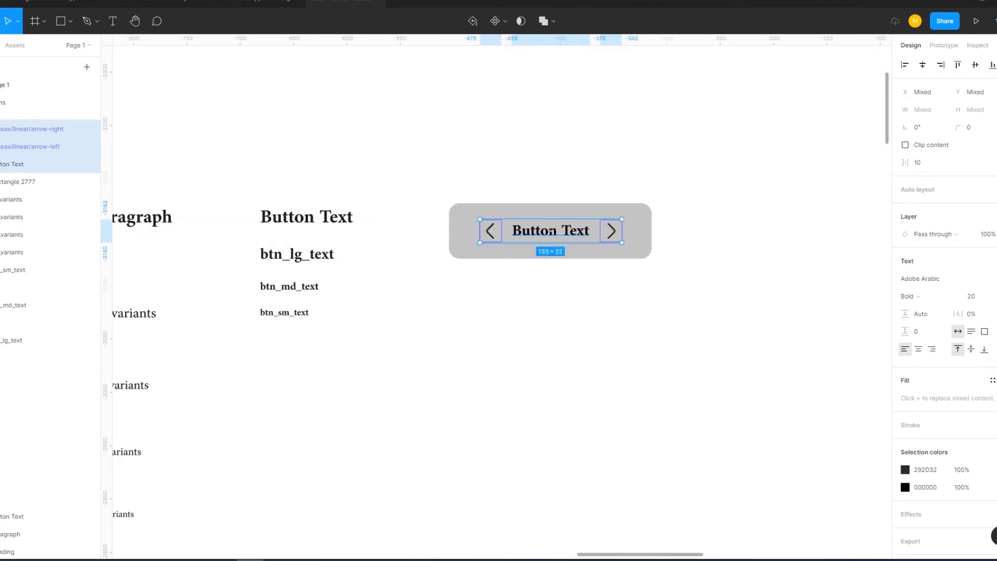
{"action": "key", "text": "Escape"}
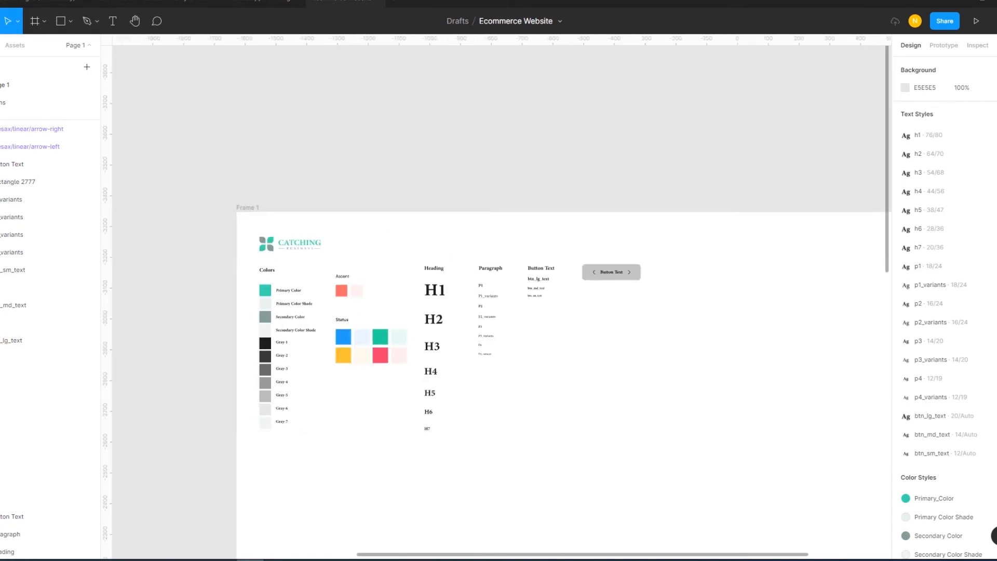
Set the Button Text label's font size to 22.
{"action": "left_click", "coordinate": [576, 220]}
{"action": "double_click", "coordinate": [576, 220]}
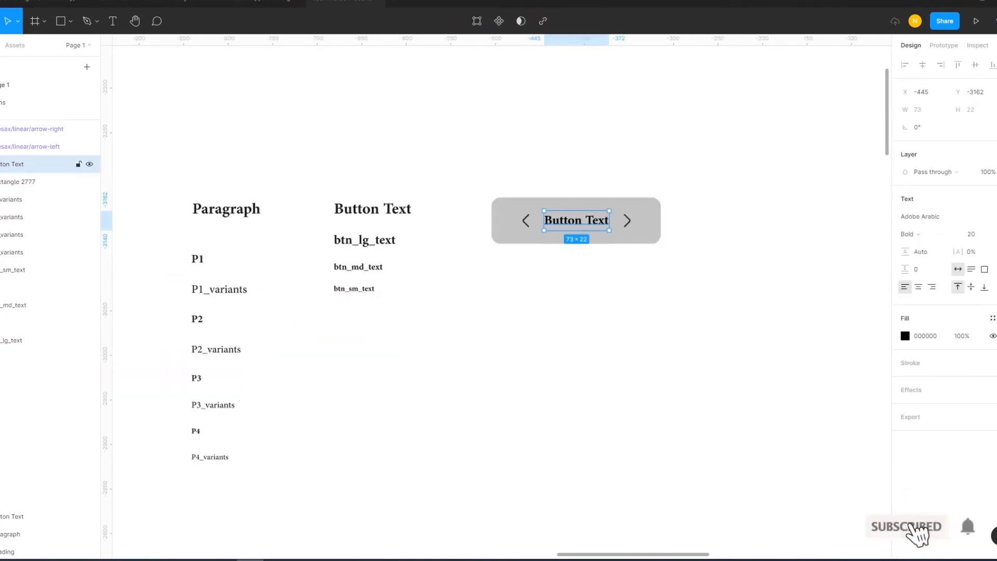
{"action": "left_click", "coordinate": [977, 234]}
{"action": "type", "text": "22"}
{"action": "key", "text": "Return"}
Group the two arrow icons together.
{"action": "left_click_drag", "start_coordinate": [405, 165], "coordinate": [746, 294]}
{"action": "key", "text": "Escape"}
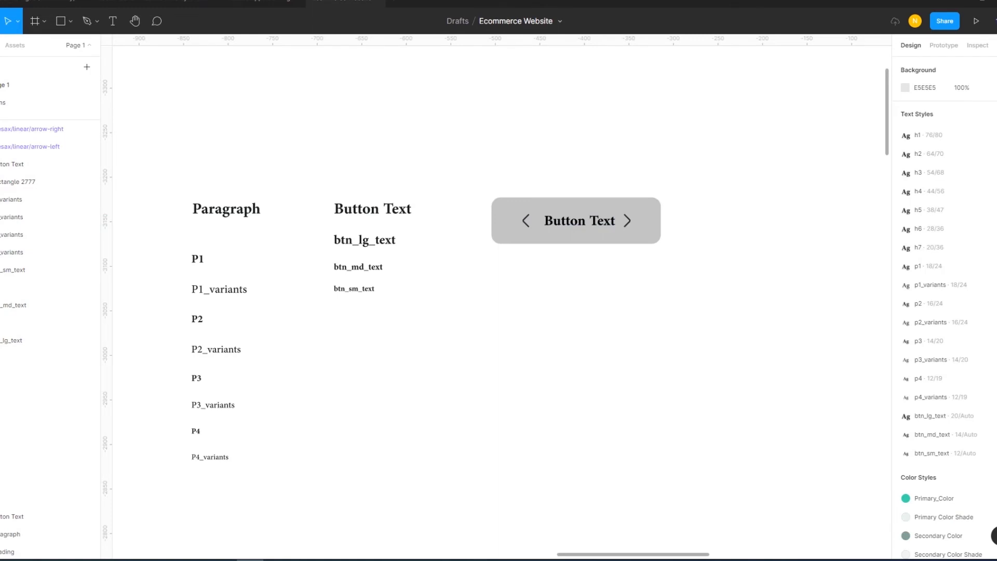
{"action": "left_click", "coordinate": [31, 128]}
{"action": "left_click", "coordinate": [31, 146], "text": "shift"}
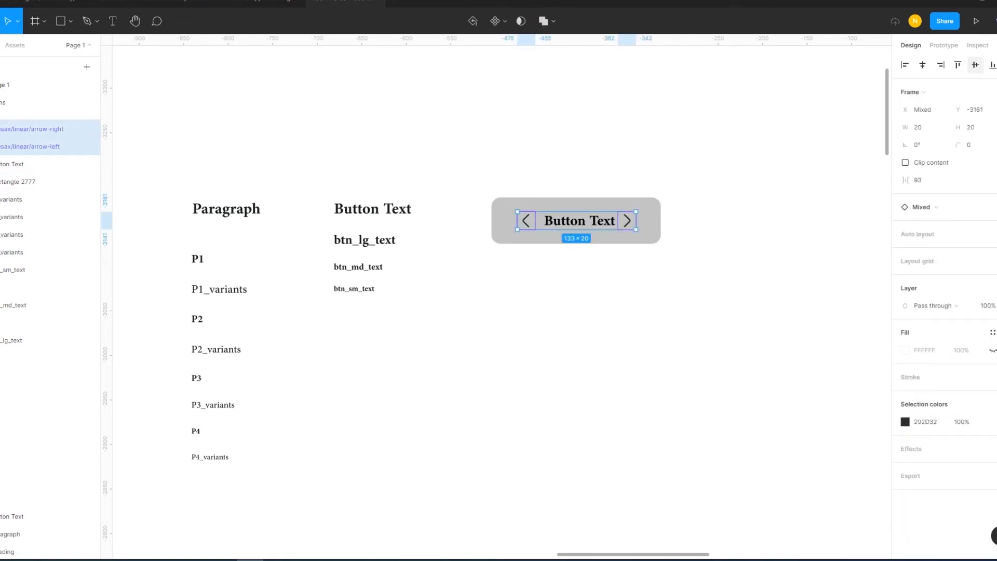
{"action": "key", "text": "Escape"}
{"action": "left_click", "coordinate": [20, 164]}
{"action": "left_click_drag", "start_coordinate": [693, 294], "coordinate": [723, 302]}
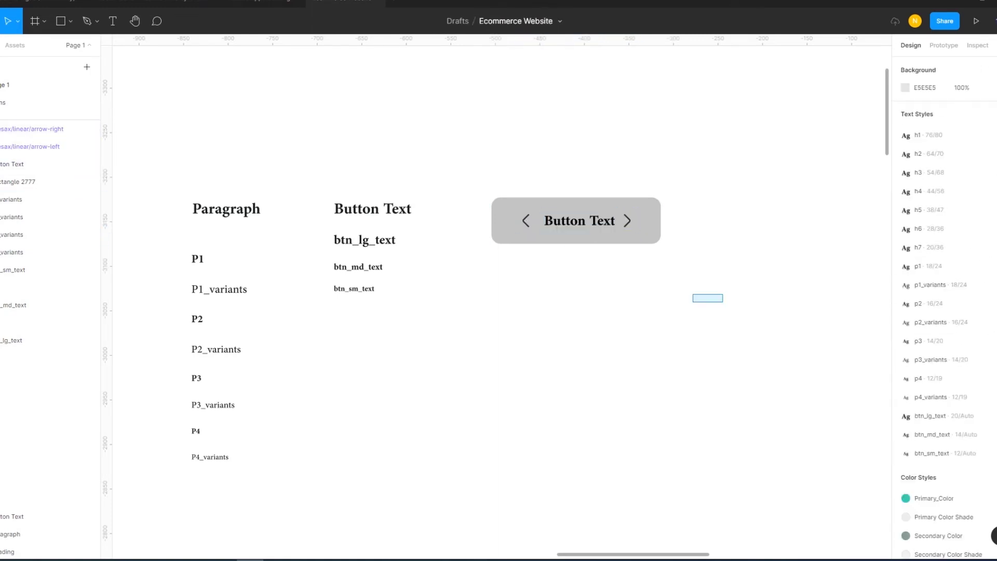
{"action": "left_click", "coordinate": [31, 129]}
{"action": "left_click", "coordinate": [32, 146], "text": "shift"}
{"action": "key", "text": "ctrl+g"}
Centre the arrows and label horizontally and vertically within the button.
{"action": "key", "text": "Escape"}
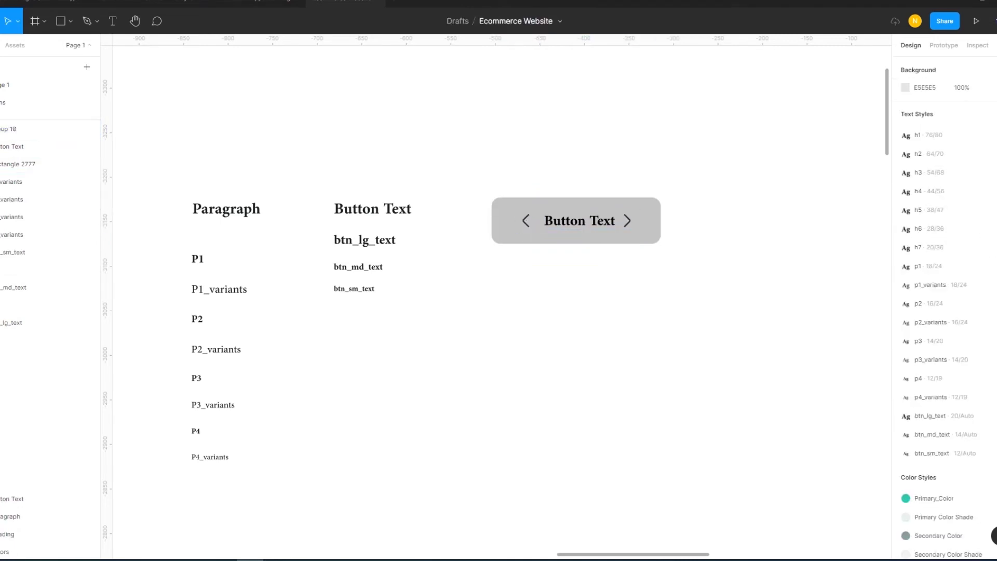
{"action": "left_click_drag", "start_coordinate": [745, 298], "coordinate": [488, 195]}
{"action": "key", "text": "alt+h"}
{"action": "key", "text": "alt+v"}
{"action": "key", "text": "Escape"}
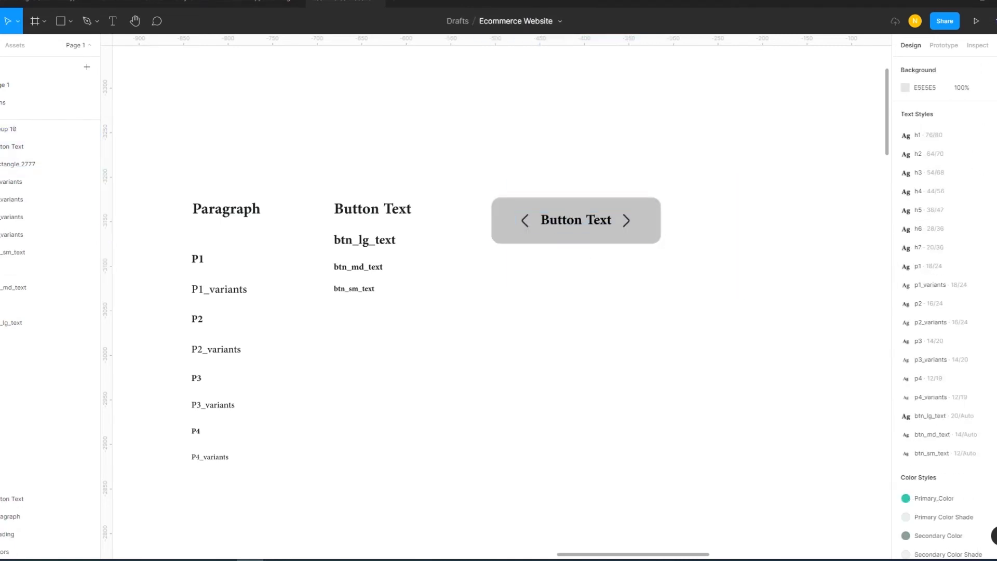
Ungroup the two arrow icons again.
{"action": "left_click", "coordinate": [21, 146]}
{"action": "left_click", "coordinate": [21, 128], "text": "shift"}
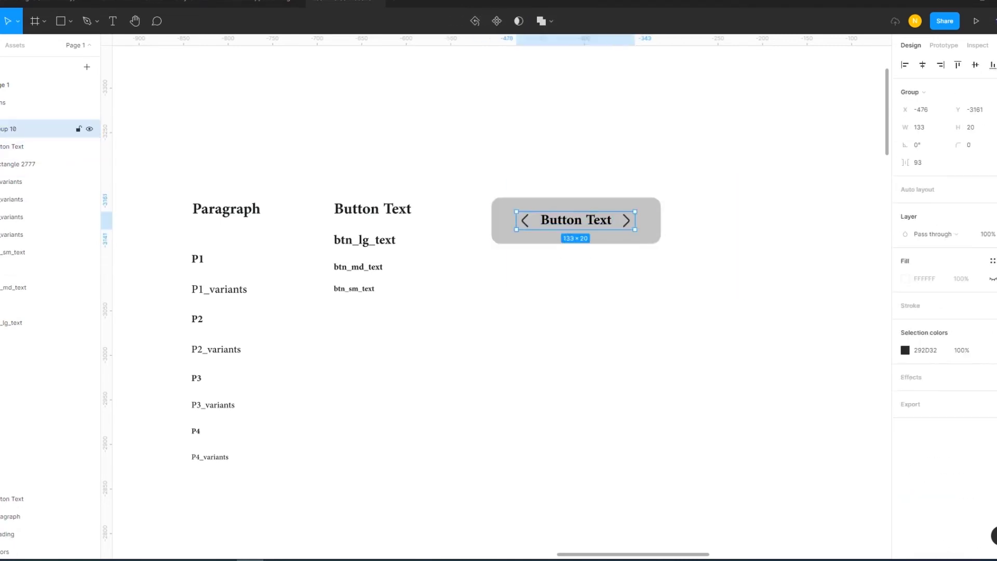
{"action": "key", "text": "Escape"}
{"action": "right_click", "coordinate": [560, 211]}
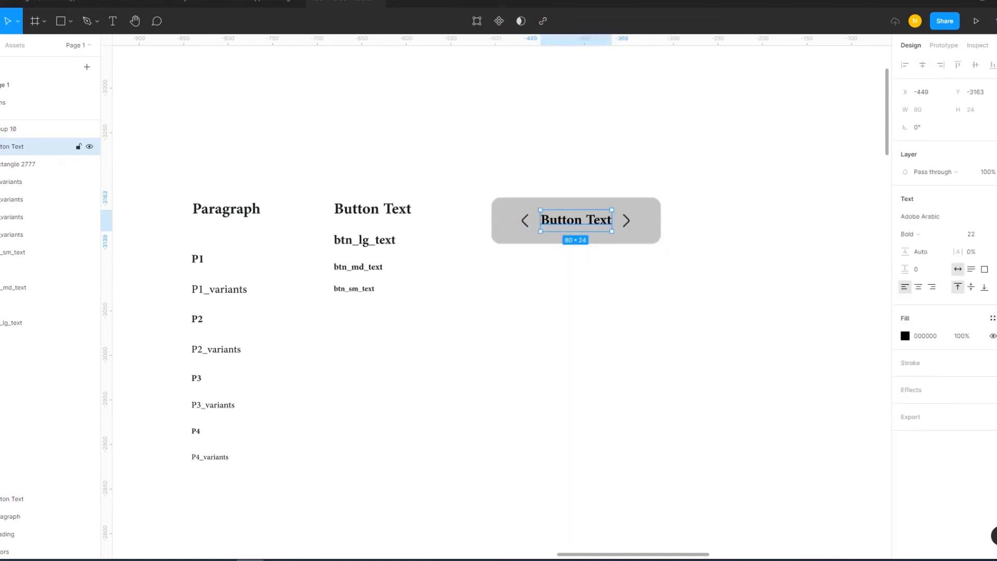
{"action": "right_click", "coordinate": [558, 208]}
{"action": "left_click", "coordinate": [581, 370]}
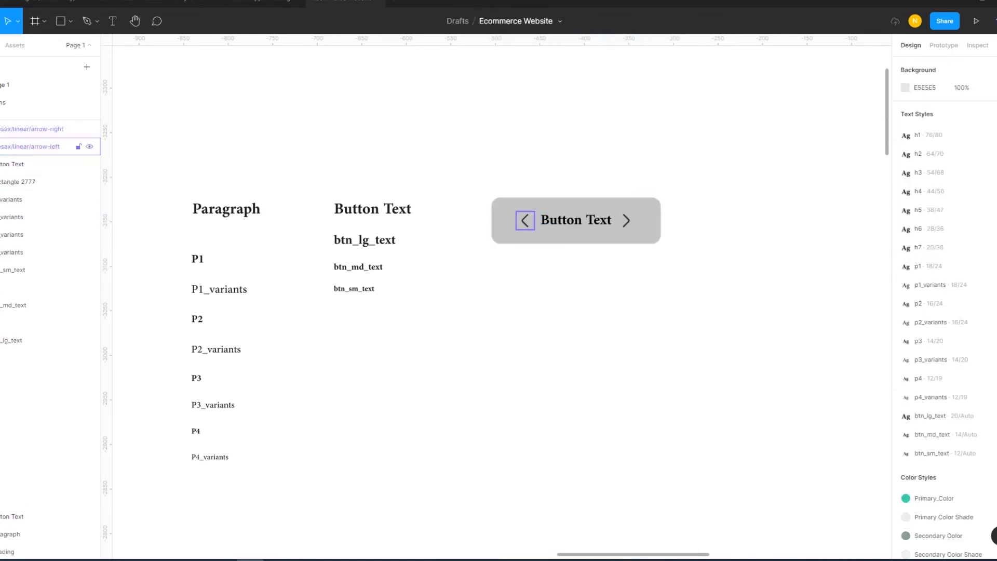
Distribute the arrows and label horizontally with 10-unit gaps.
{"action": "left_click", "coordinate": [42, 129], "text": "shift"}
{"action": "left_click", "coordinate": [918, 162]}
{"action": "key", "text": "Return"}
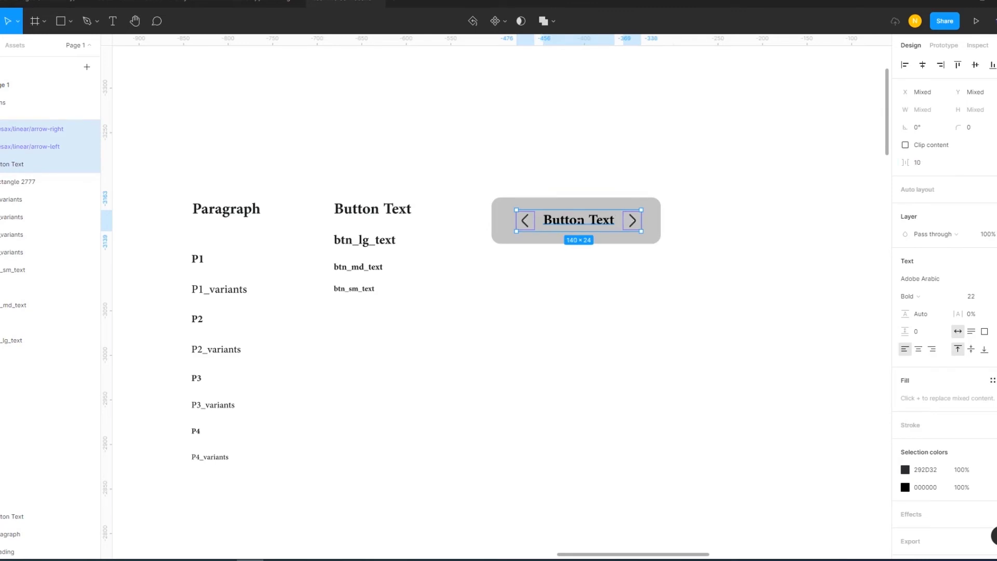
{"action": "left_click", "coordinate": [993, 65]}
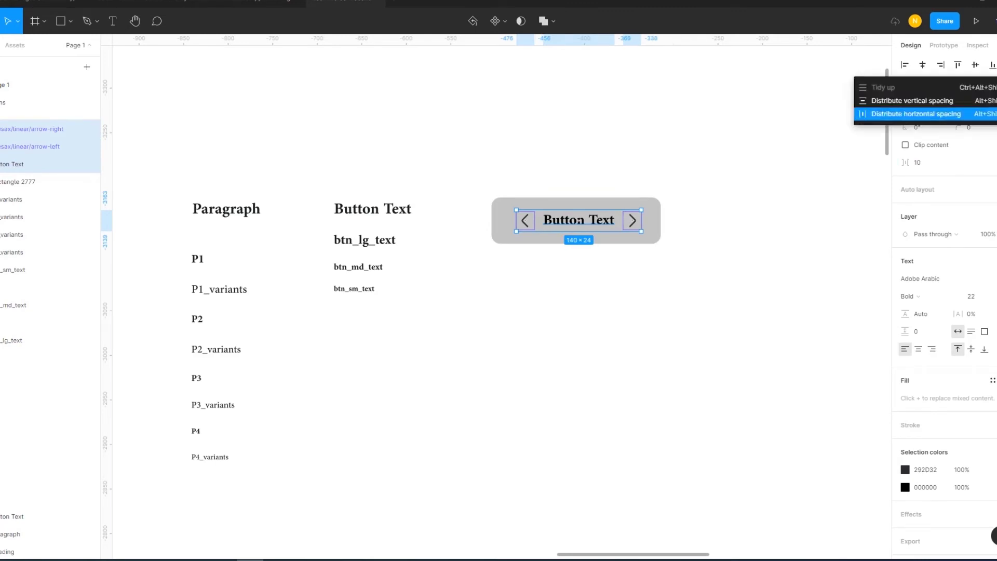
{"action": "left_click", "coordinate": [913, 109]}
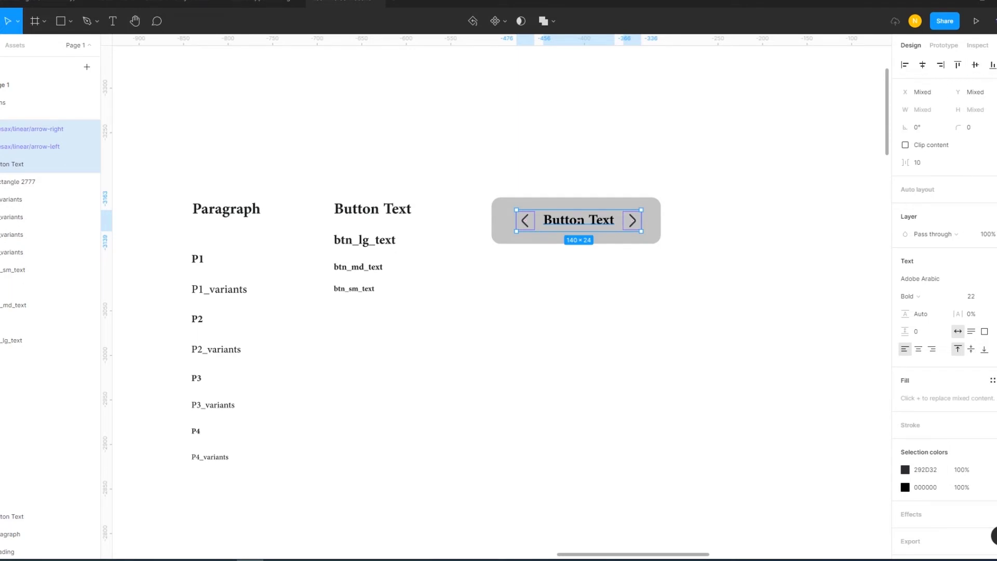
{"action": "key", "text": "Escape"}
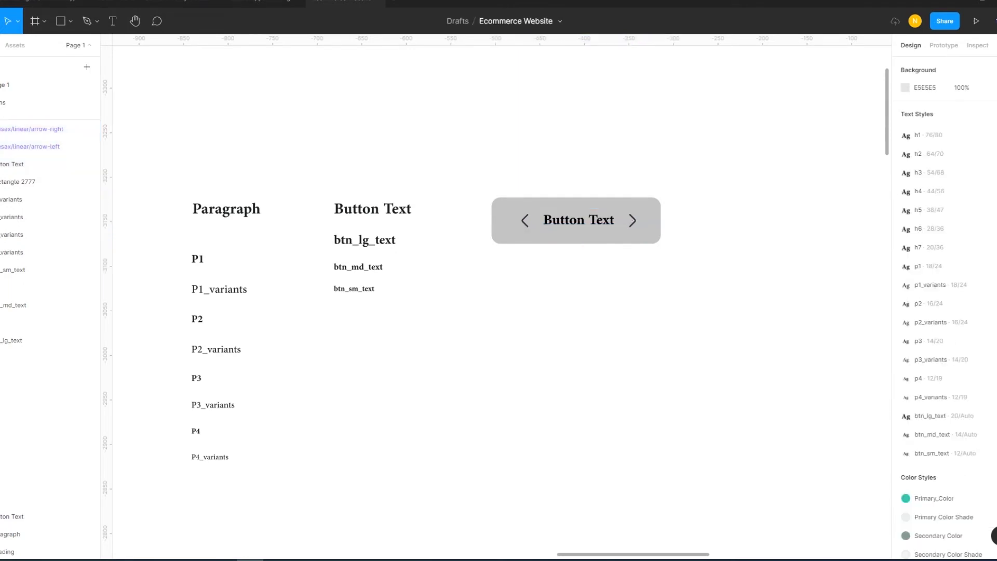
Fill the button background with the Primary Color style.
{"action": "left_click", "coordinate": [21, 181]}
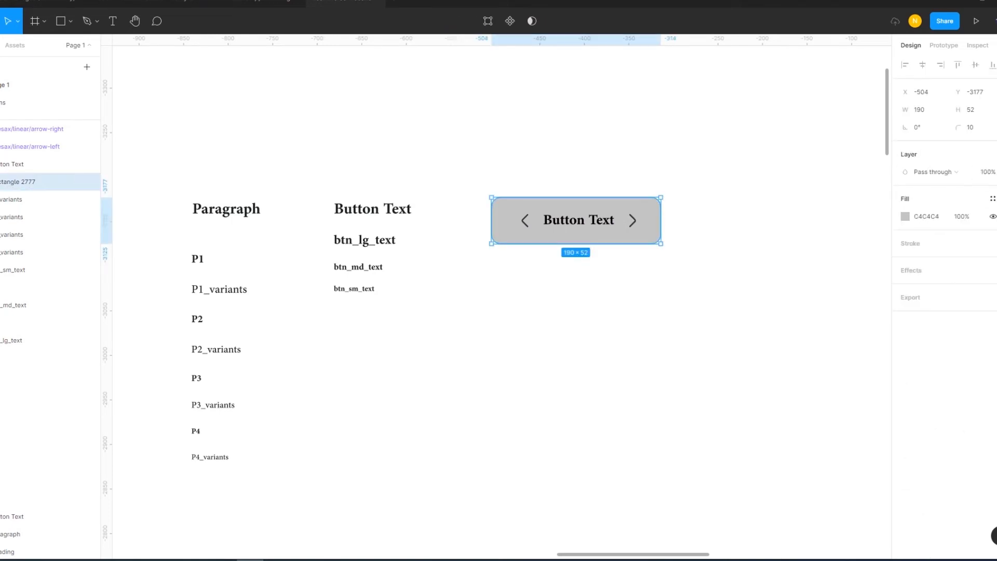
{"action": "left_click", "coordinate": [992, 198]}
{"action": "left_click", "coordinate": [923, 262]}
{"action": "key", "text": "Escape"}
Group the label and arrows and recolour them with the Primary Color Shade style.
{"action": "left_click", "coordinate": [21, 163]}
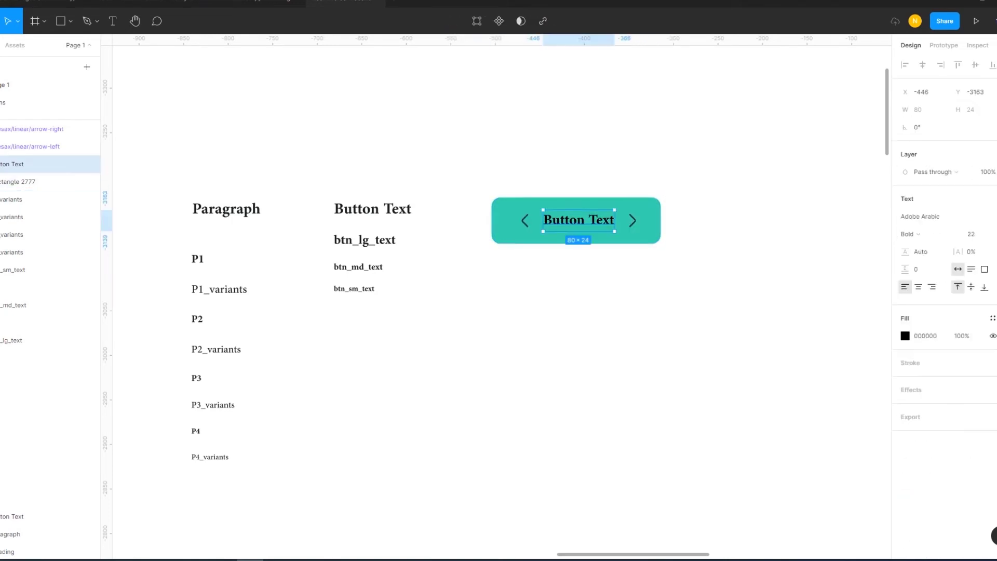
{"action": "left_click", "coordinate": [31, 146], "text": "shift"}
{"action": "left_click", "coordinate": [31, 128], "text": "shift"}
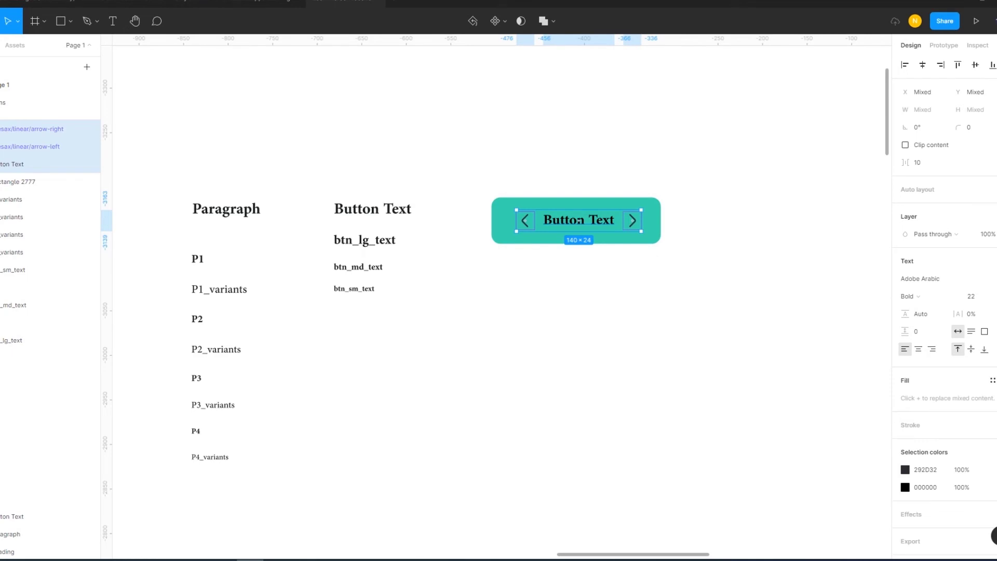
{"action": "key", "text": "ctrl+g"}
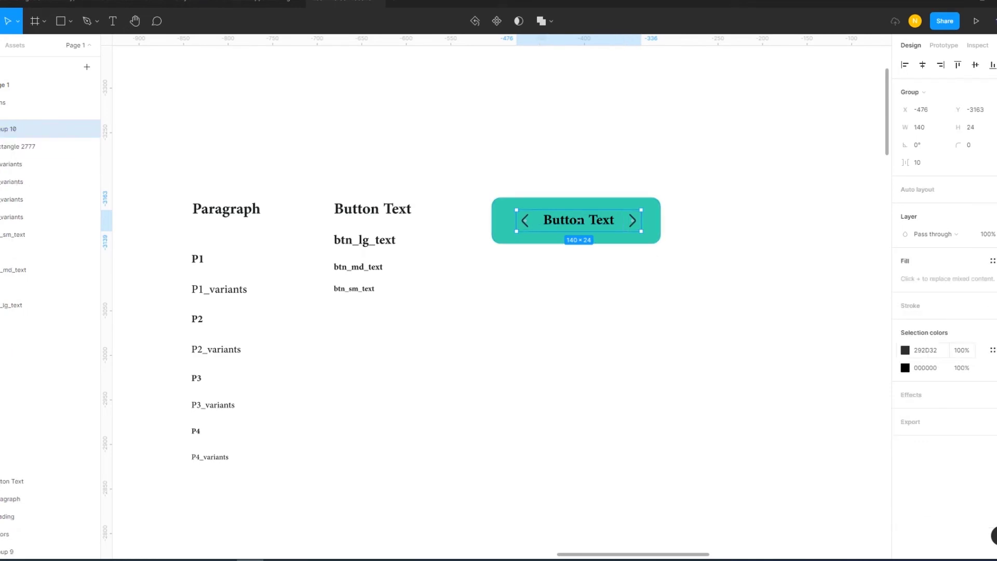
{"action": "left_click", "coordinate": [992, 350]}
{"action": "left_click", "coordinate": [825, 413]}
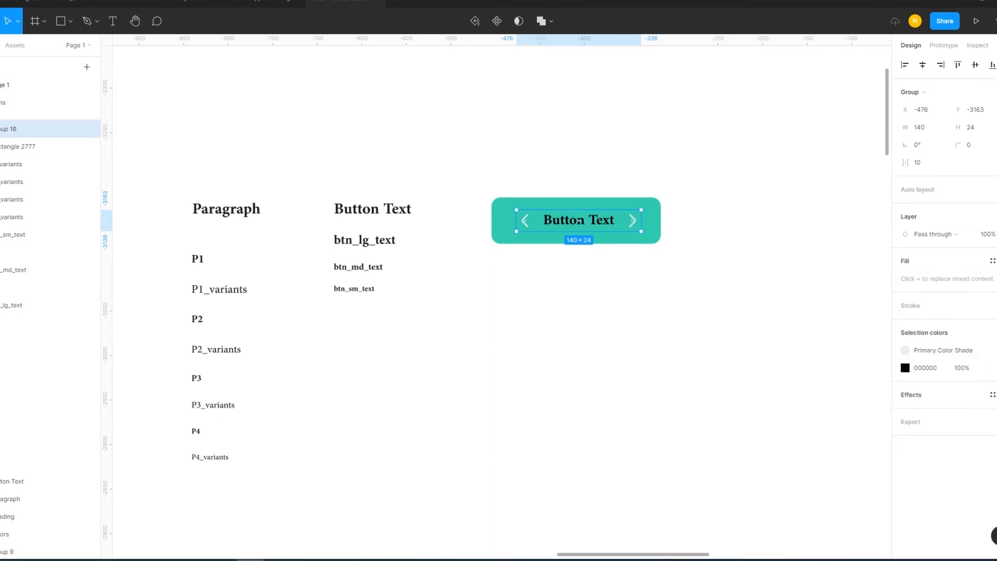
{"action": "left_click", "coordinate": [992, 367]}
{"action": "left_click", "coordinate": [821, 413]}
{"action": "key", "text": "Escape"}
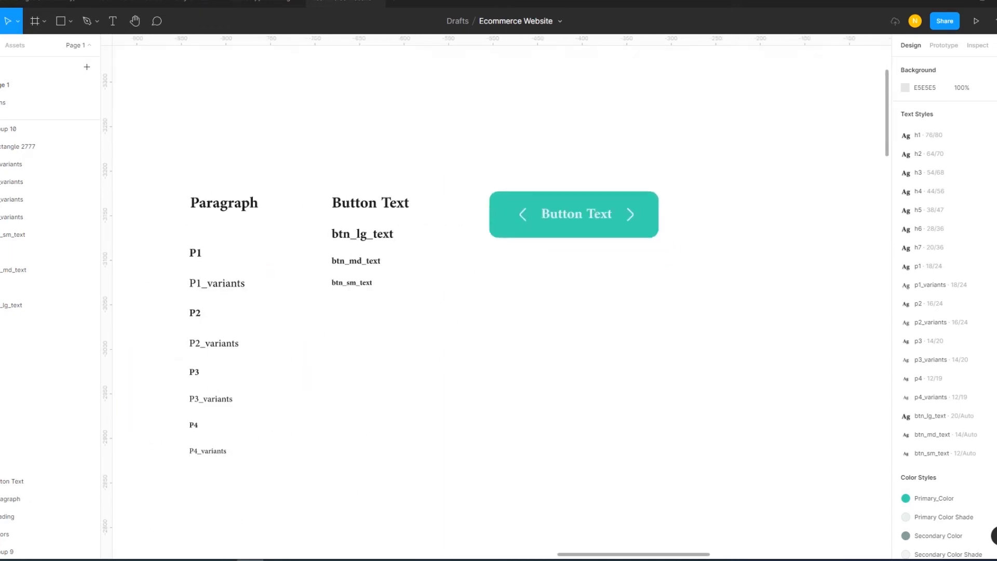
Tighten the spacing between the arrows and label to 5.
{"action": "left_click", "coordinate": [31, 129]}
{"action": "left_click", "coordinate": [920, 163]}
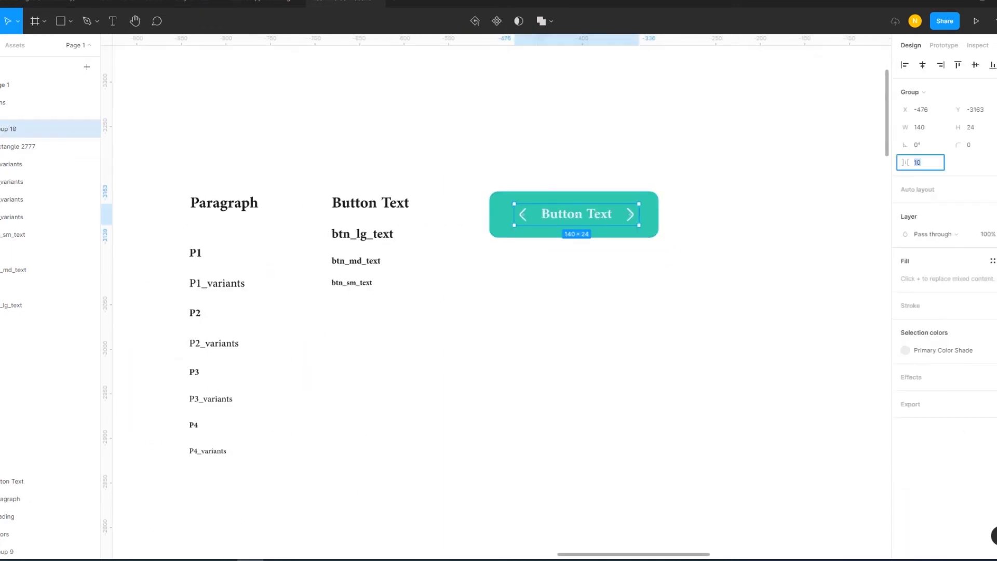
{"action": "key", "text": "Return"}
{"action": "key", "text": "Escape"}
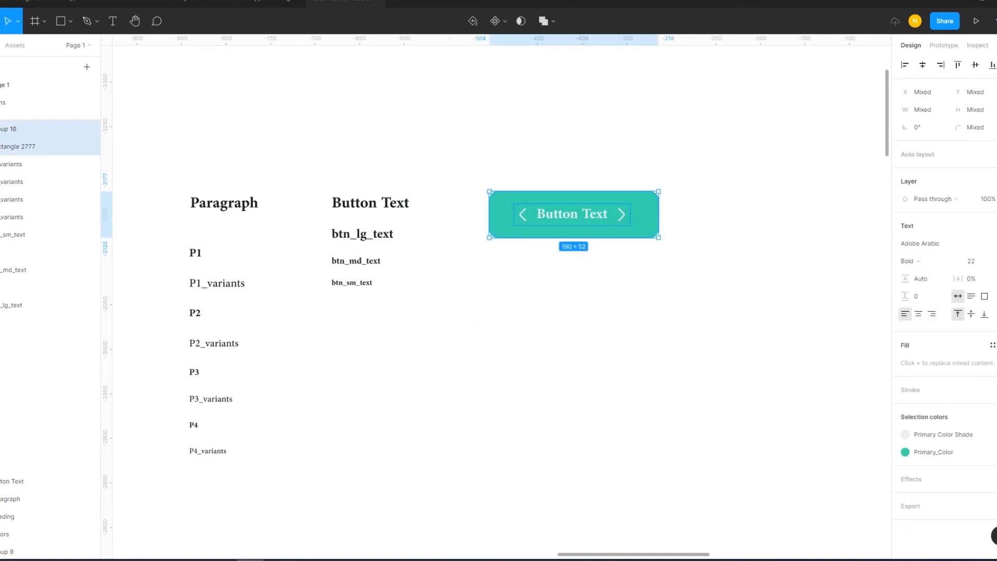
{"action": "key", "text": "Escape"}
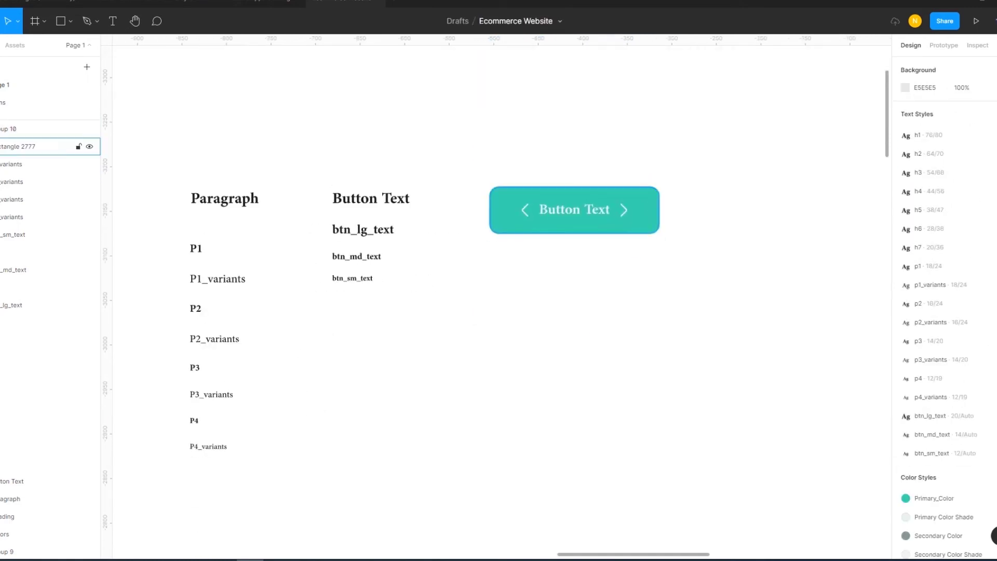
Try all caps and font size 18 on the label, then undo both changes.
{"action": "double_click", "coordinate": [574, 209]}
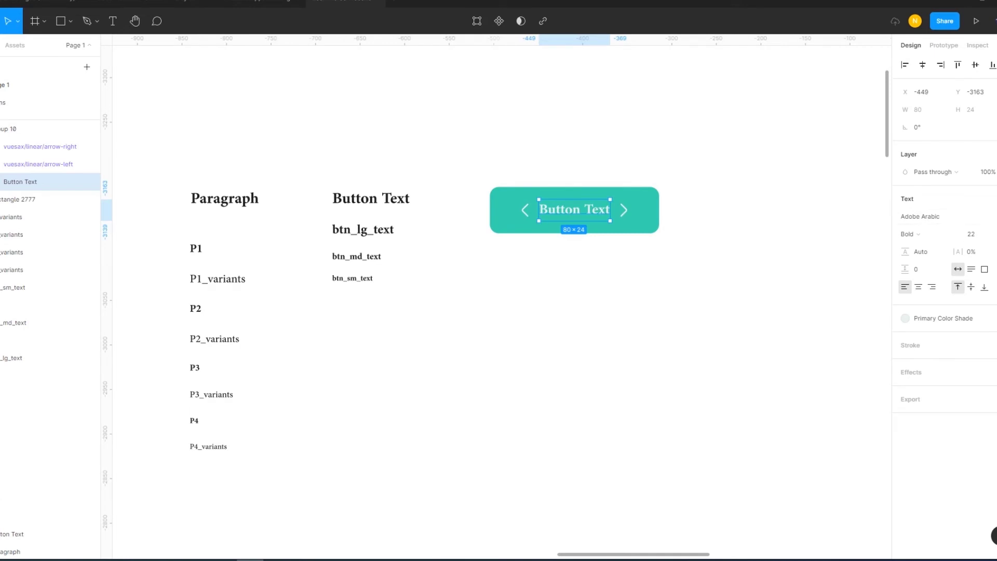
{"action": "left_click", "coordinate": [993, 286]}
{"action": "left_click", "coordinate": [839, 486]}
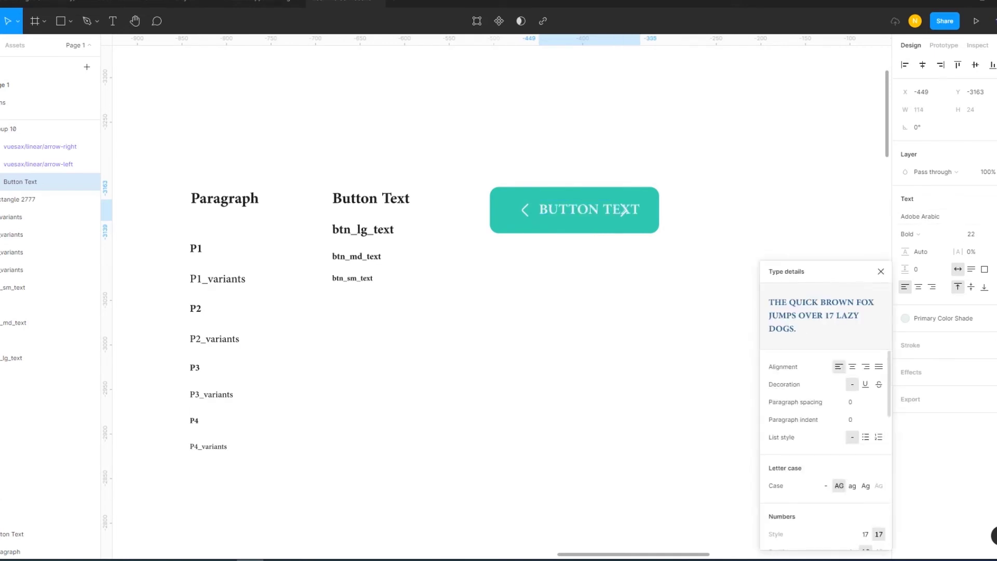
{"action": "key", "text": "Escape"}
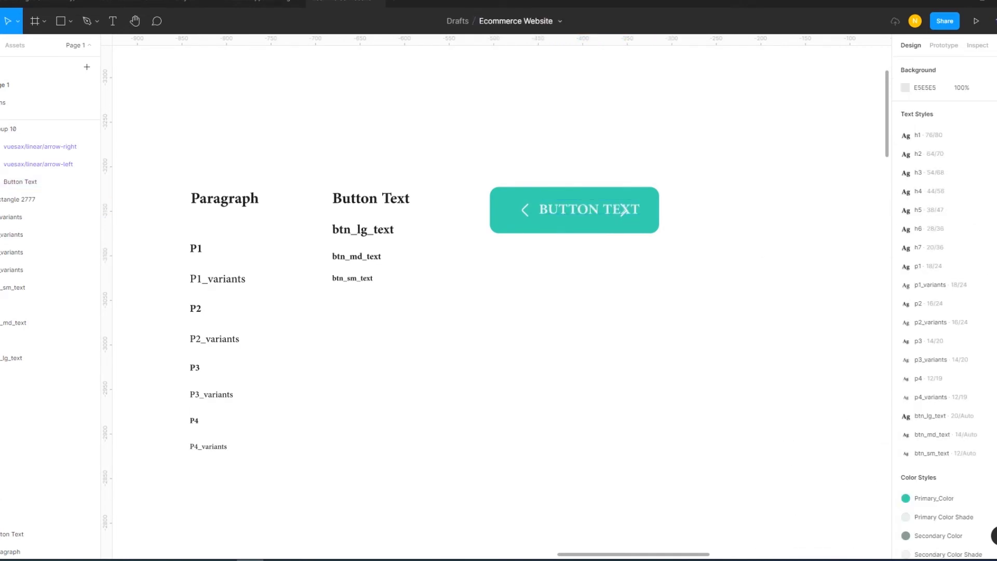
{"action": "double_click", "coordinate": [623, 211]}
{"action": "left_click", "coordinate": [976, 234]}
{"action": "key", "text": "Return"}
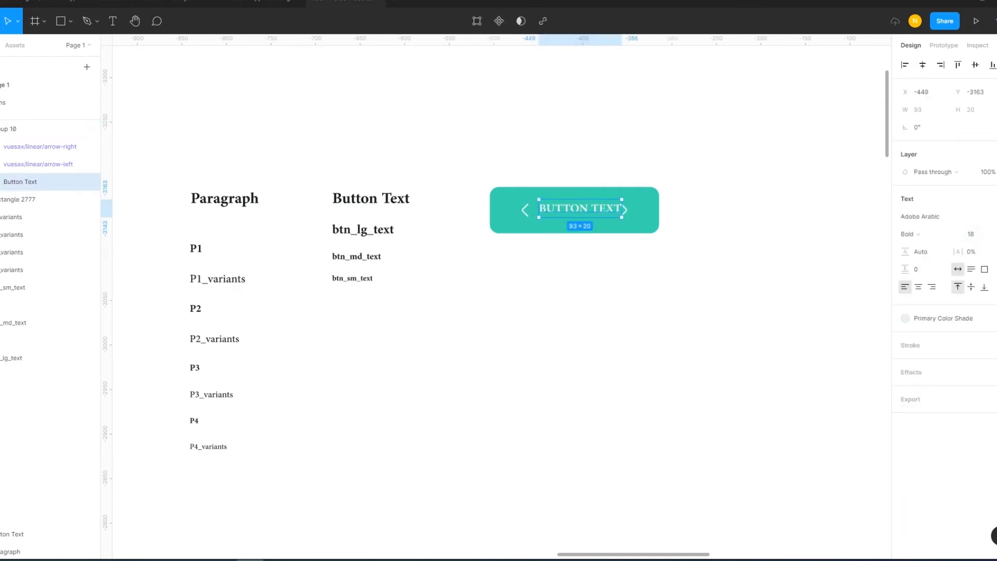
{"action": "key", "text": "Escape"}
{"action": "key", "text": "ctrl+z"}
{"action": "key", "text": "ctrl+z"}
{"action": "key", "text": "ctrl+z"}
{"action": "key", "text": "Escape"}
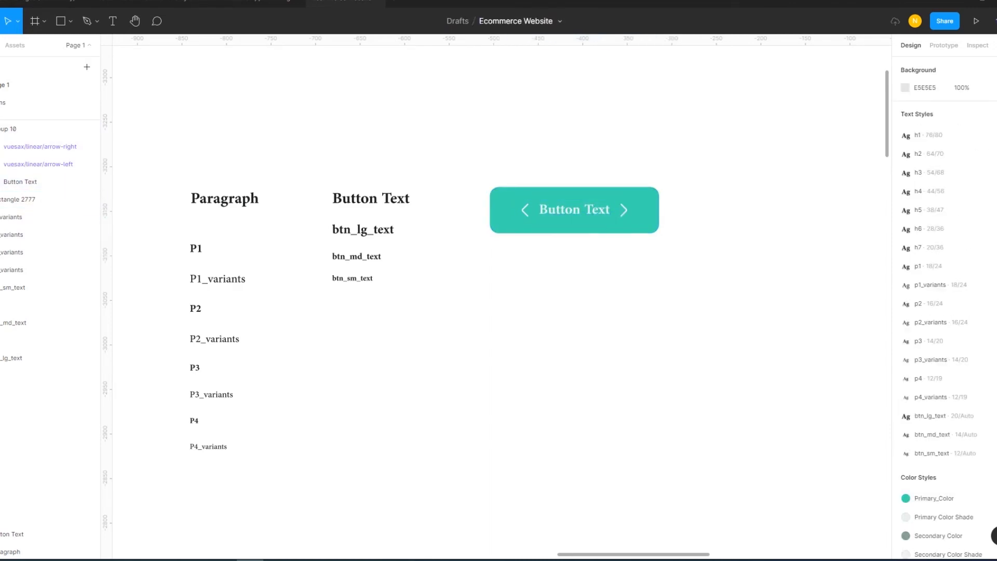
Apply auto layout to the label-and-arrows group, creating Frame 10.
{"action": "left_click", "coordinate": [11, 128]}
{"action": "left_click", "coordinate": [18, 199], "text": "shift"}
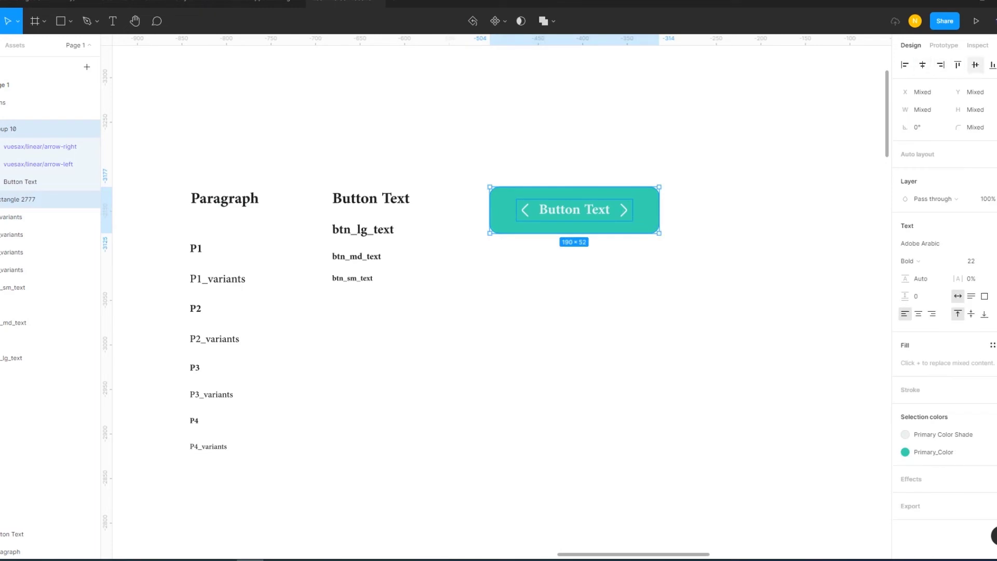
{"action": "left_click", "coordinate": [31, 129]}
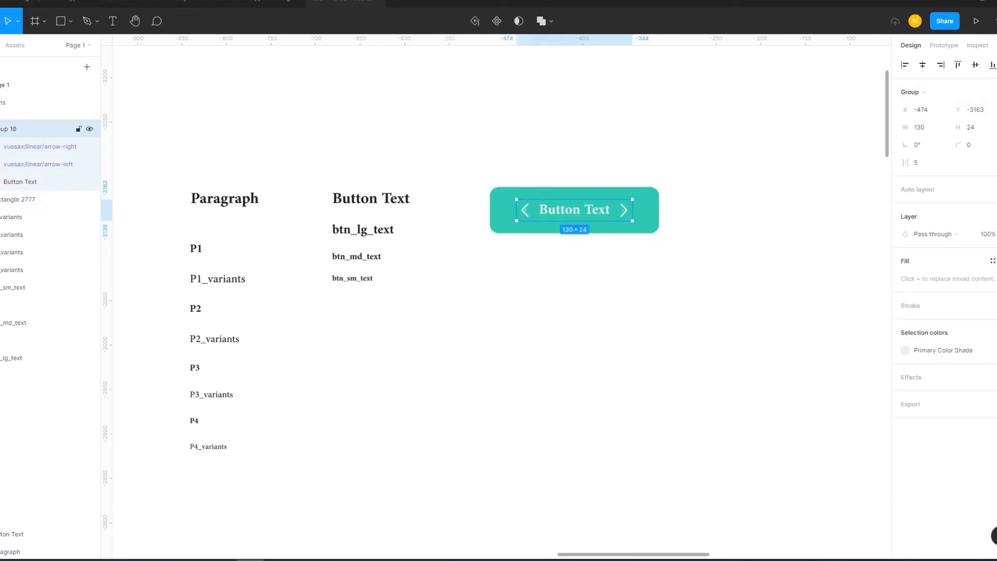
{"action": "key", "text": "shift+a"}
{"action": "left_click", "coordinate": [989, 206]}
{"action": "key", "text": "Escape"}
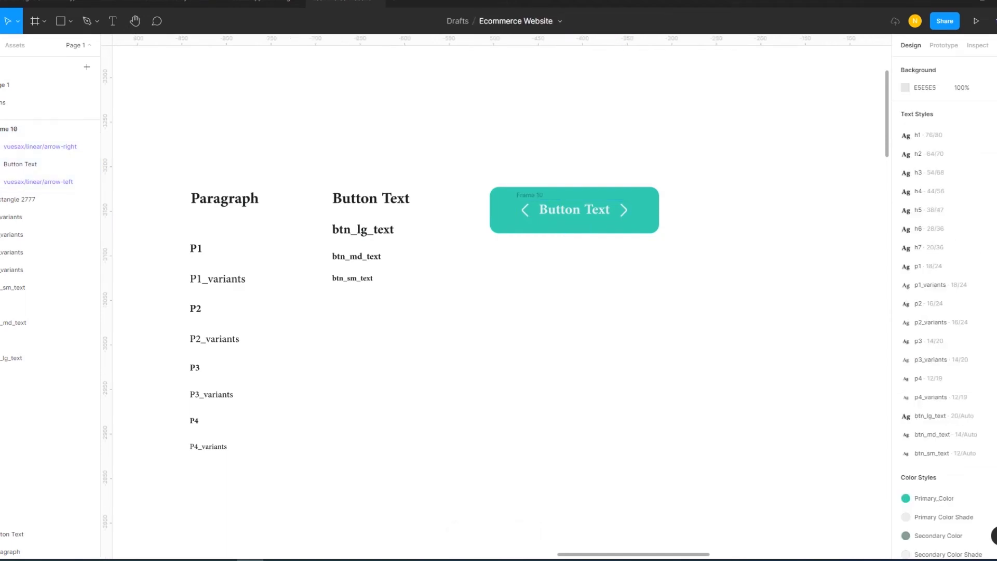
Wrap Frame 10 and the Rectangle 2777 background in a new auto-layout frame, Frame 11.
{"action": "left_click", "coordinate": [52, 164]}
{"action": "left_click", "coordinate": [52, 146]}
{"action": "key", "text": "Escape"}
{"action": "left_click", "coordinate": [52, 129]}
{"action": "left_click", "coordinate": [52, 198], "text": "shift"}
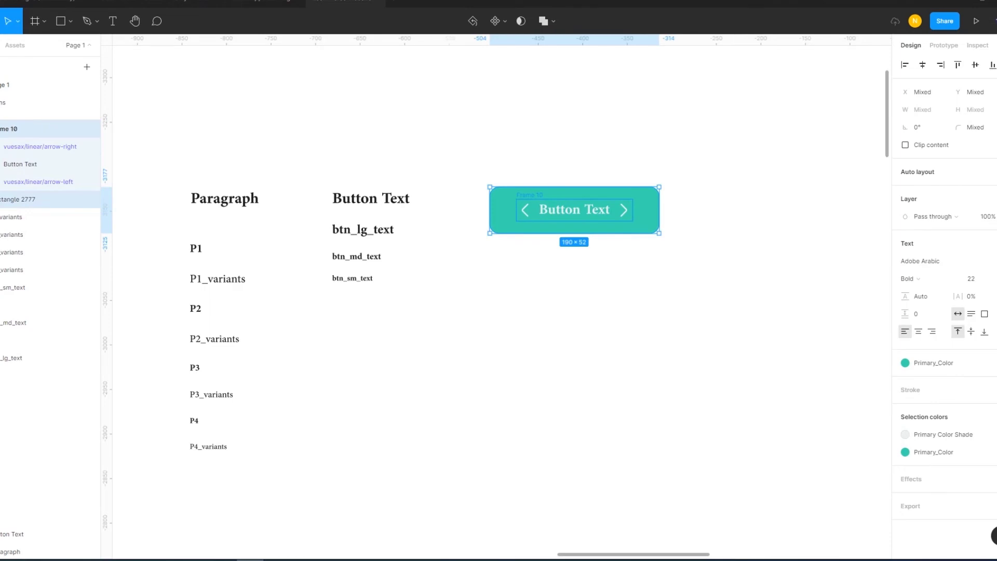
{"action": "key", "text": "shift+a"}
{"action": "left_click", "coordinate": [970, 206]}
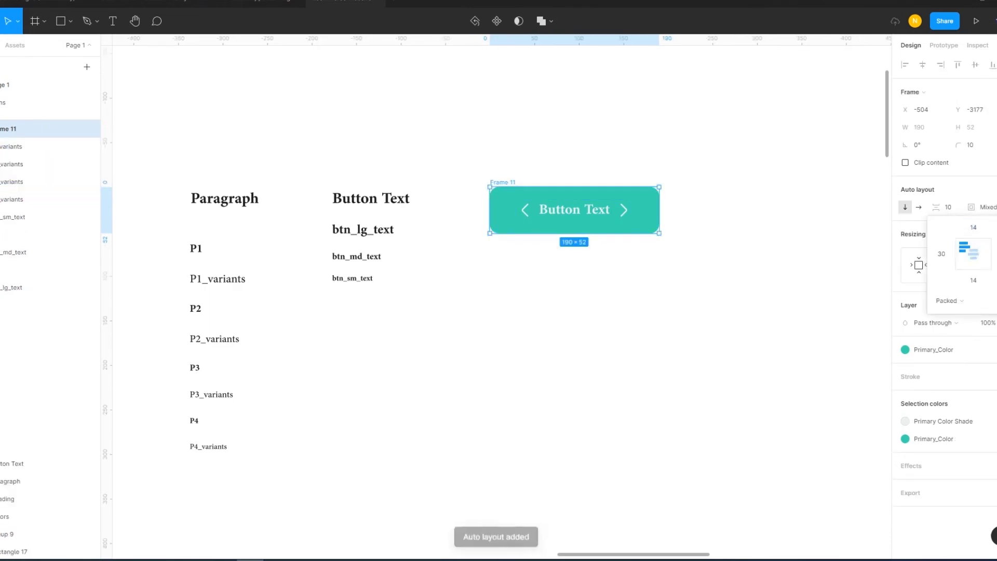
{"action": "key", "text": "Escape"}
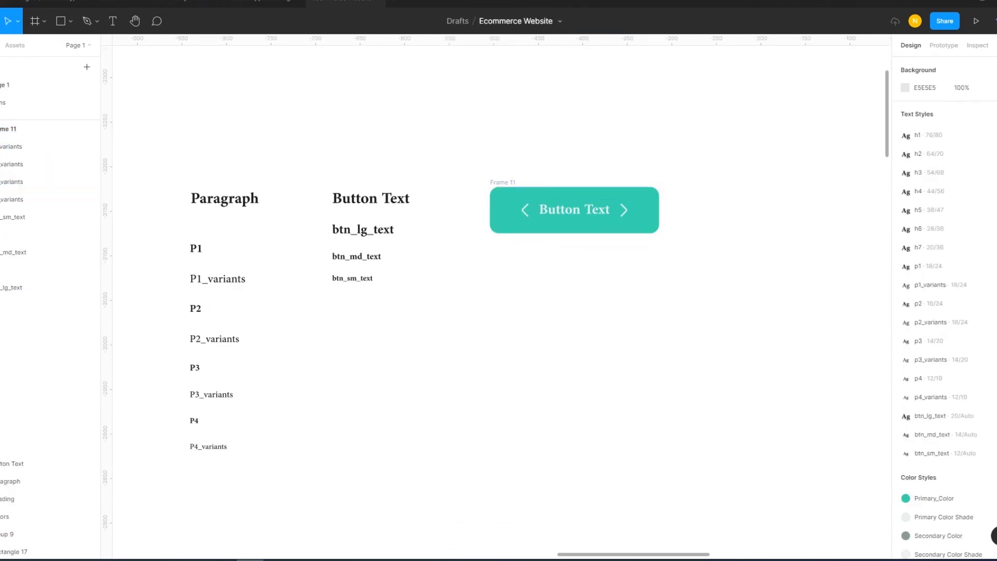
Toggle the arrows' visibility to check the button resizes with its contents.
{"action": "left_click", "coordinate": [524, 210], "text": "ctrl"}
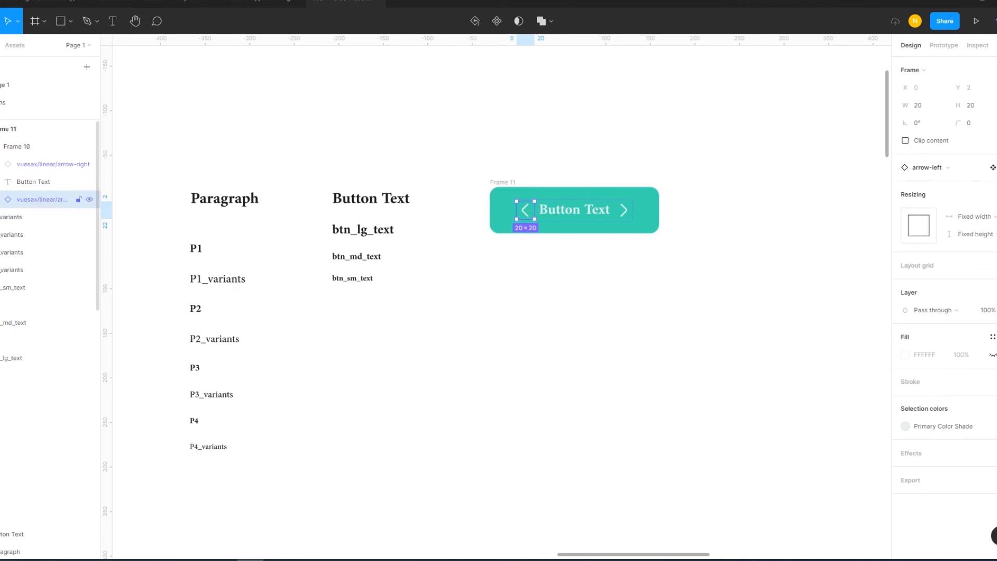
{"action": "key", "text": "Tab"}
{"action": "left_click", "coordinate": [52, 199]}
{"action": "left_click", "coordinate": [90, 200]}
{"action": "left_click", "coordinate": [89, 200]}
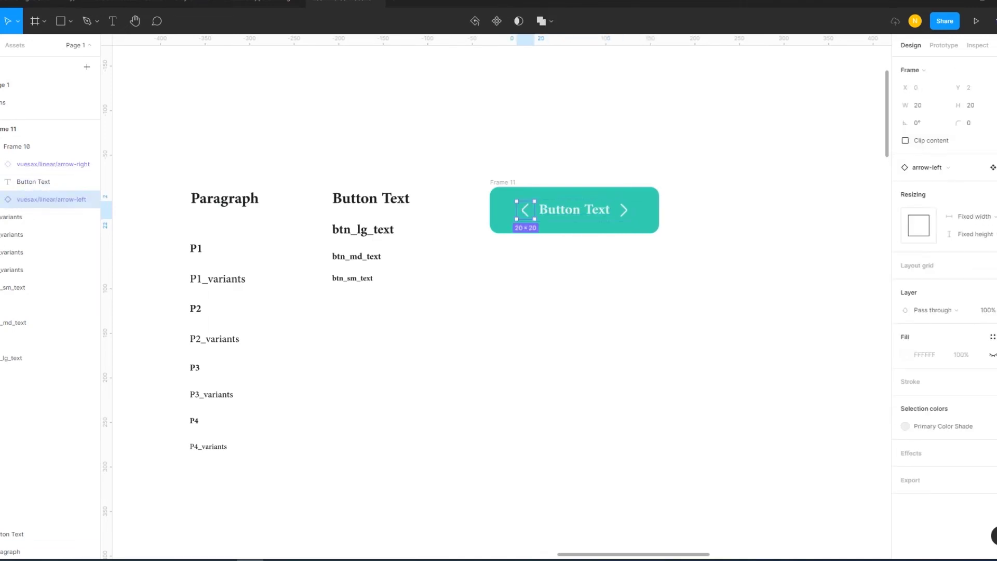
{"action": "left_click", "coordinate": [47, 164]}
{"action": "left_click", "coordinate": [89, 164]}
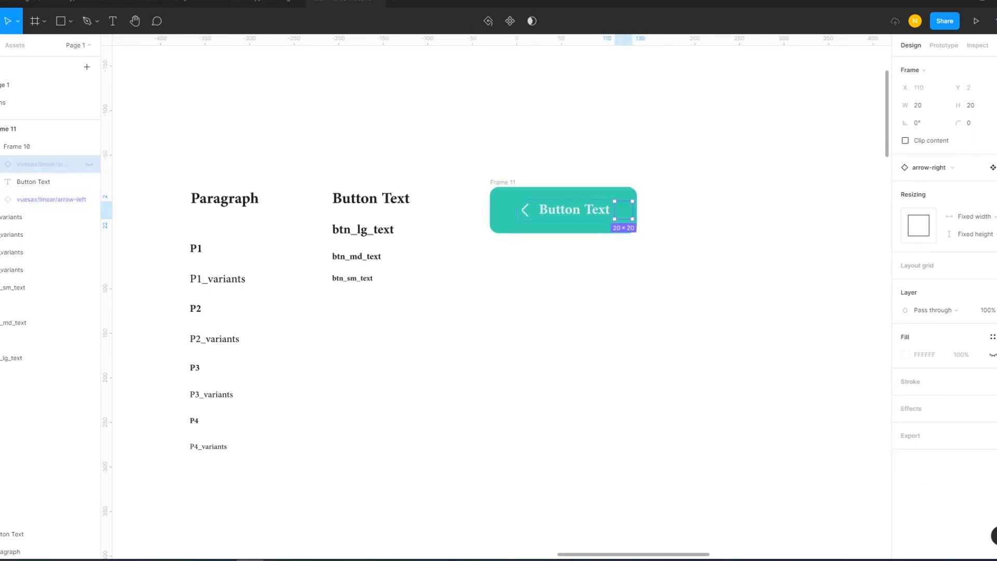
{"action": "key", "text": "Escape"}
{"action": "left_click", "coordinate": [47, 164]}
{"action": "left_click", "coordinate": [89, 164]}
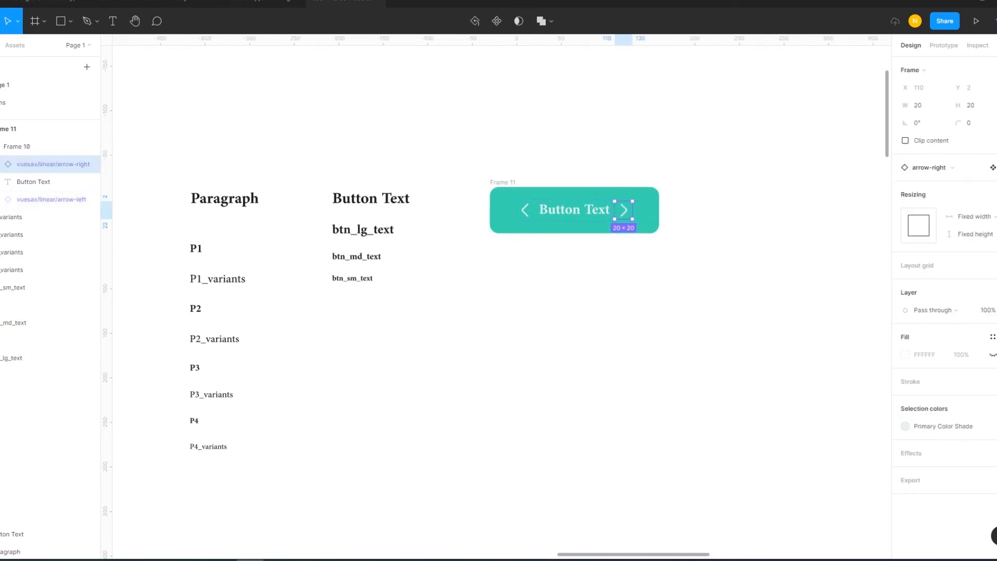
{"action": "key", "text": "Escape"}
{"action": "left_click", "coordinate": [31, 146]}
{"action": "key", "text": "Escape"}
Test removing Frame 11's auto layout, then undo to keep the auto-layout button.
{"action": "left_click", "coordinate": [21, 129]}
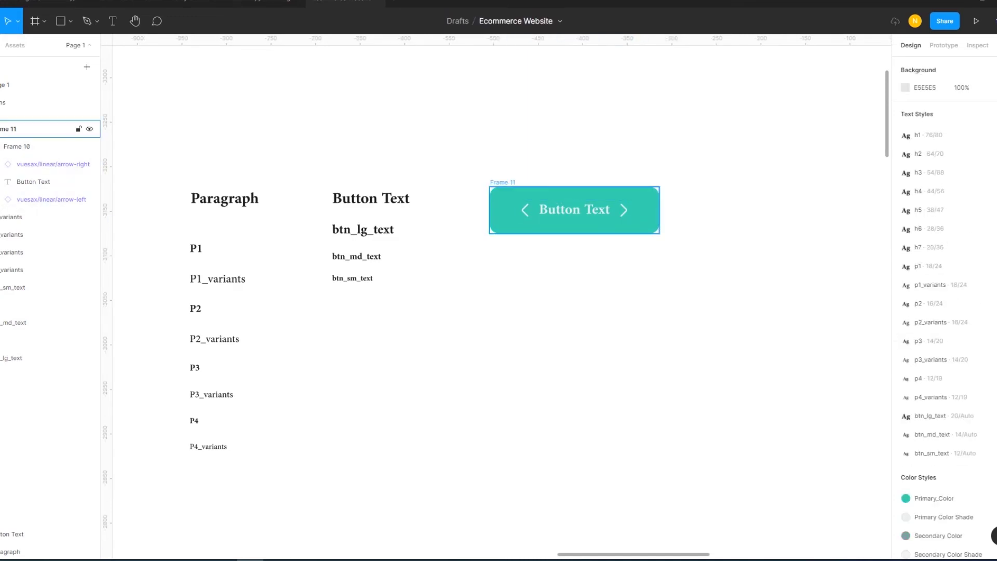
{"action": "key", "text": "shift+BackSpace"}
{"action": "left_click_drag", "start_coordinate": [474, 141], "coordinate": [725, 296]}
{"action": "key", "text": "ctrl+g"}
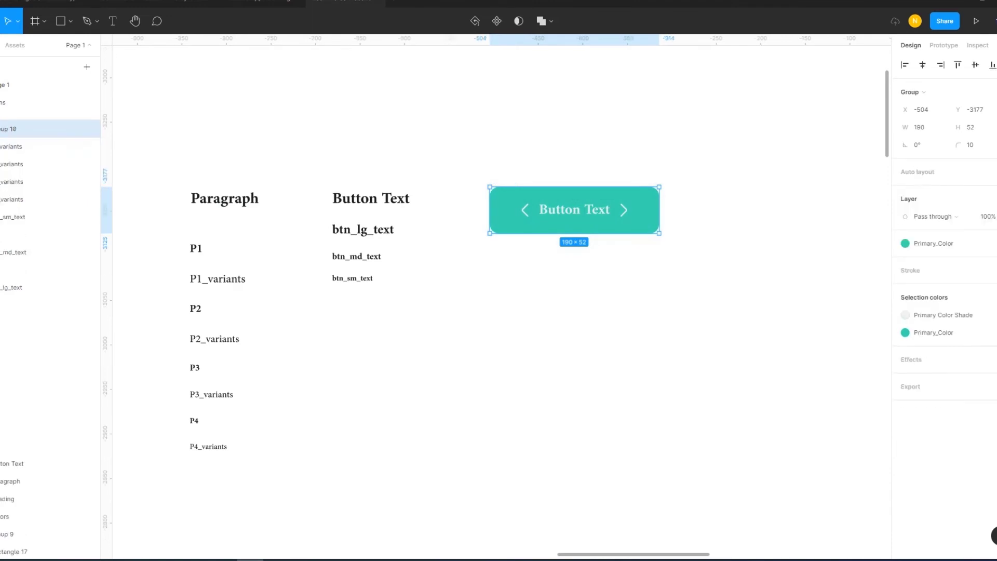
{"action": "key", "text": "ctrl+z"}
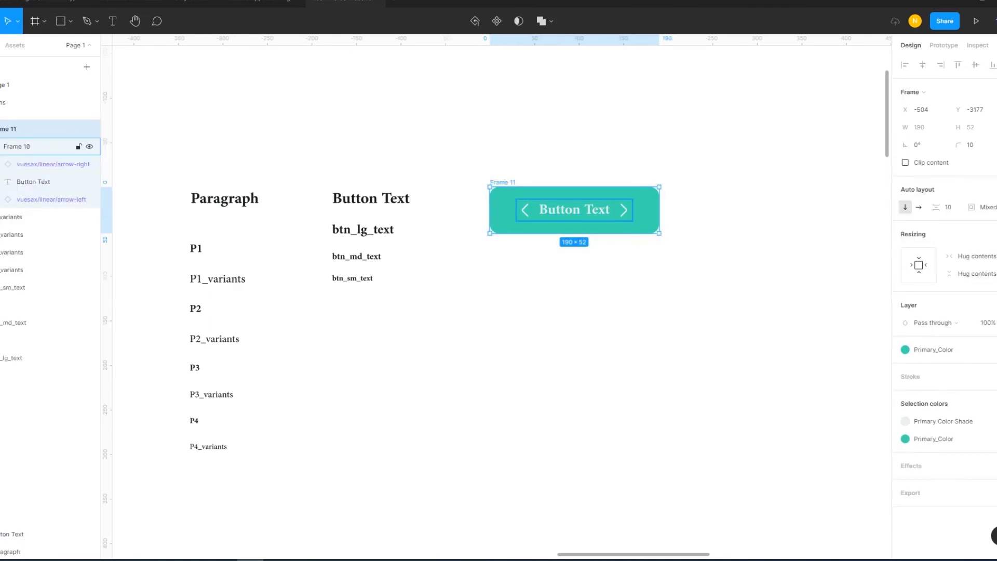
{"action": "right_click", "coordinate": [498, 196]}
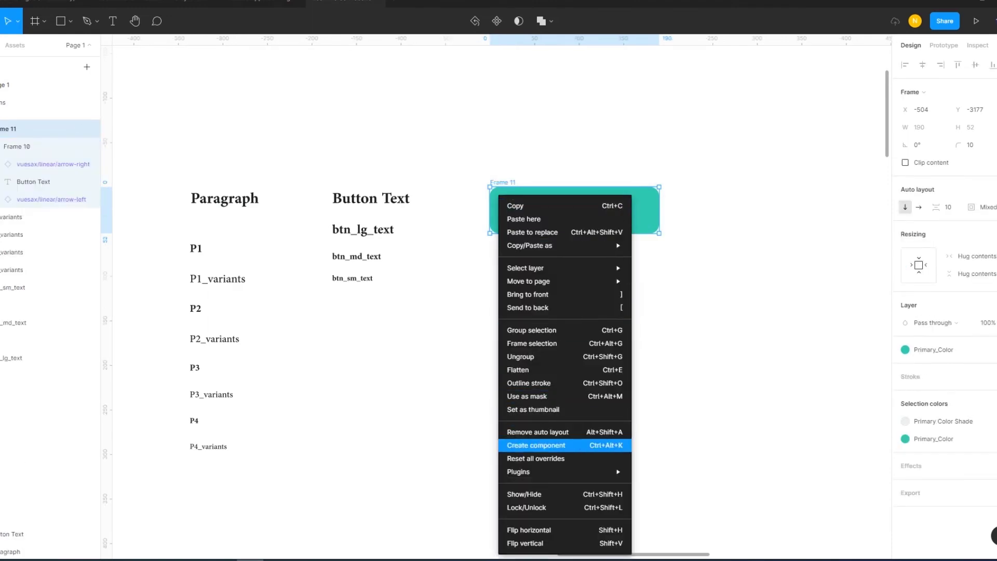
Make the button frame a component named btn_lg_filled and add a second variant.
{"action": "left_click", "coordinate": [496, 21]}
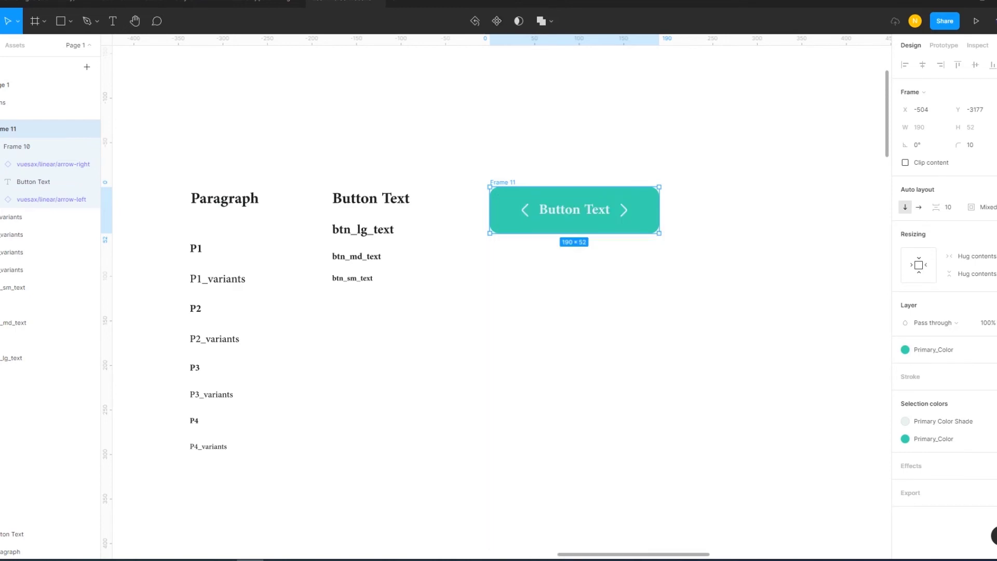
{"action": "left_click", "coordinate": [497, 21]}
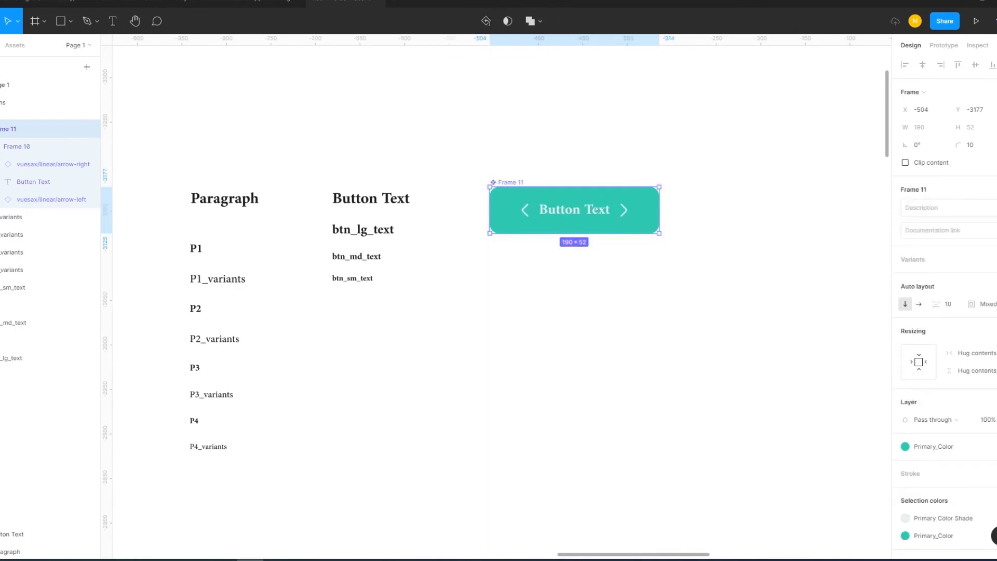
{"action": "double_click", "coordinate": [10, 129]}
{"action": "key", "text": "BackSpace"}
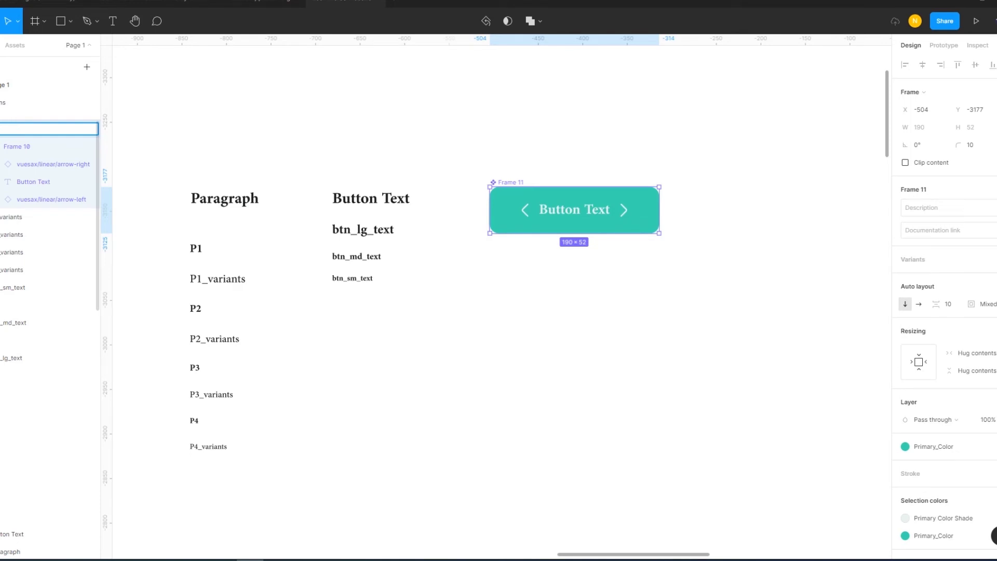
{"action": "type", "text": "Button"}
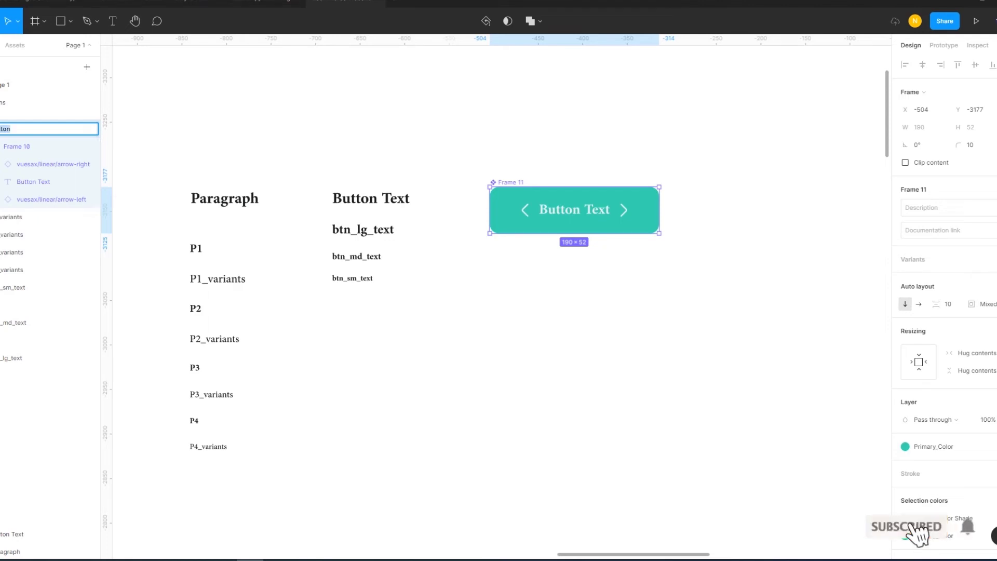
{"action": "key", "text": "BackSpace"}
{"action": "type", "text": "_lg_"}
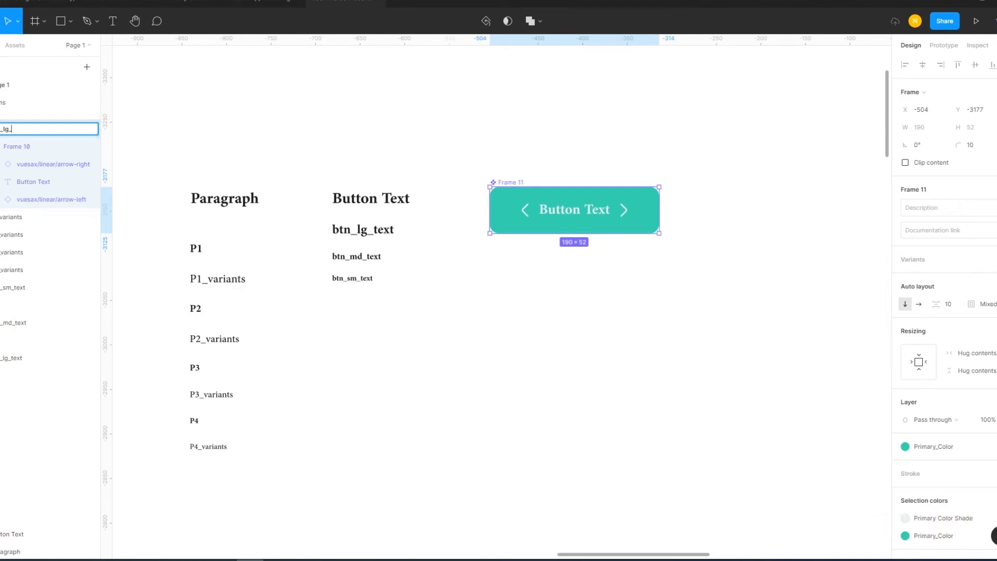
{"action": "type", "text": "filled"}
{"action": "key", "text": "Return"}
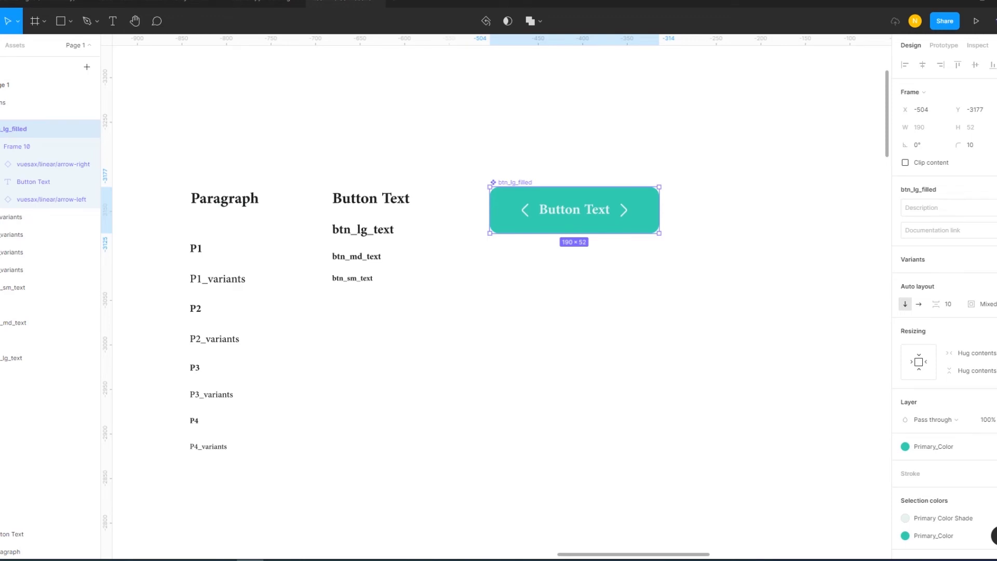
{"action": "left_click", "coordinate": [992, 259]}
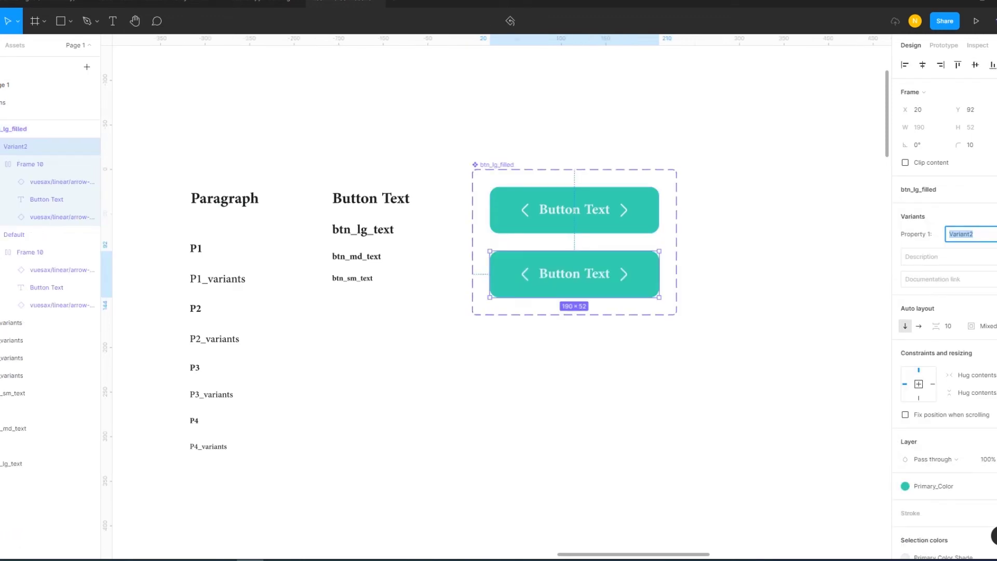
Rename the second variant to btn_lg_light.
{"action": "type", "text": "btn_"}
{"action": "type", "text": "md_"}
{"action": "key", "text": "BackSpace"}
{"action": "key", "text": "BackSpace"}
{"action": "key", "text": "BackSpace"}
{"action": "type", "text": "lg_"}
{"action": "type", "text": "light"}
{"action": "key", "text": "Return"}
{"action": "key", "text": "Escape"}
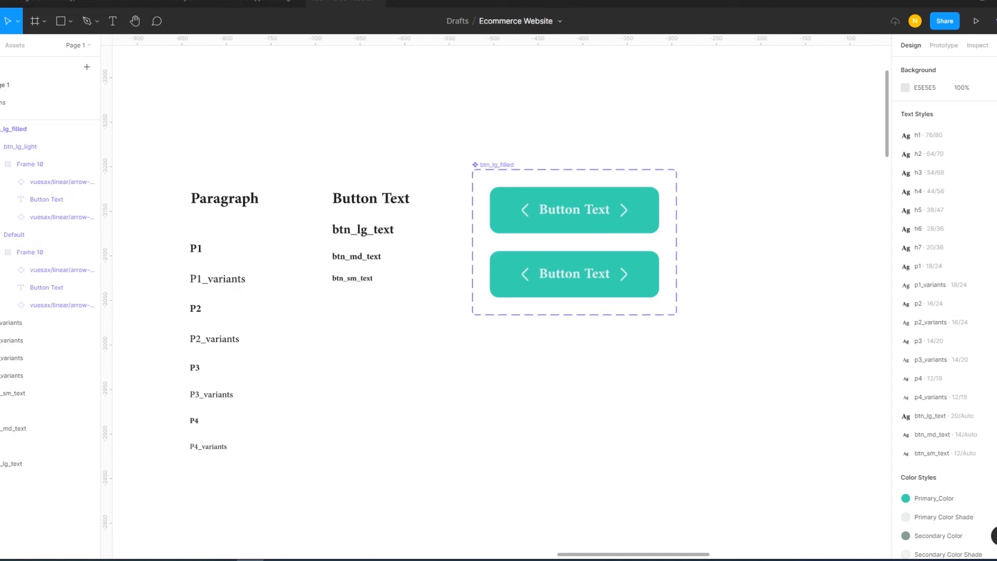
Fill btn_lg_light with Primary Color Shade and make its text and arrows Primary_Color teal.
{"action": "left_click", "coordinate": [573, 274]}
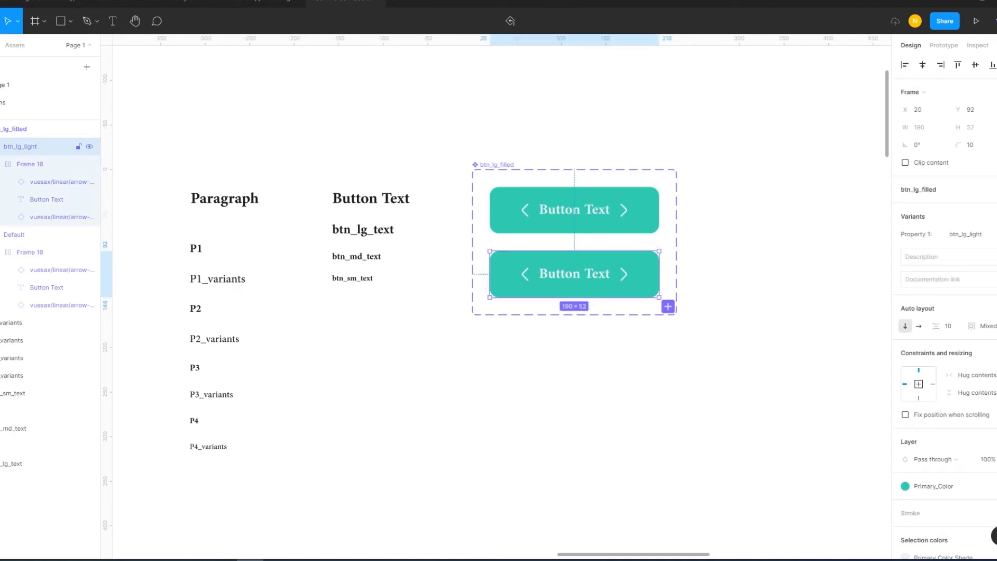
{"action": "left_click", "coordinate": [993, 486]}
{"action": "left_click", "coordinate": [935, 422]}
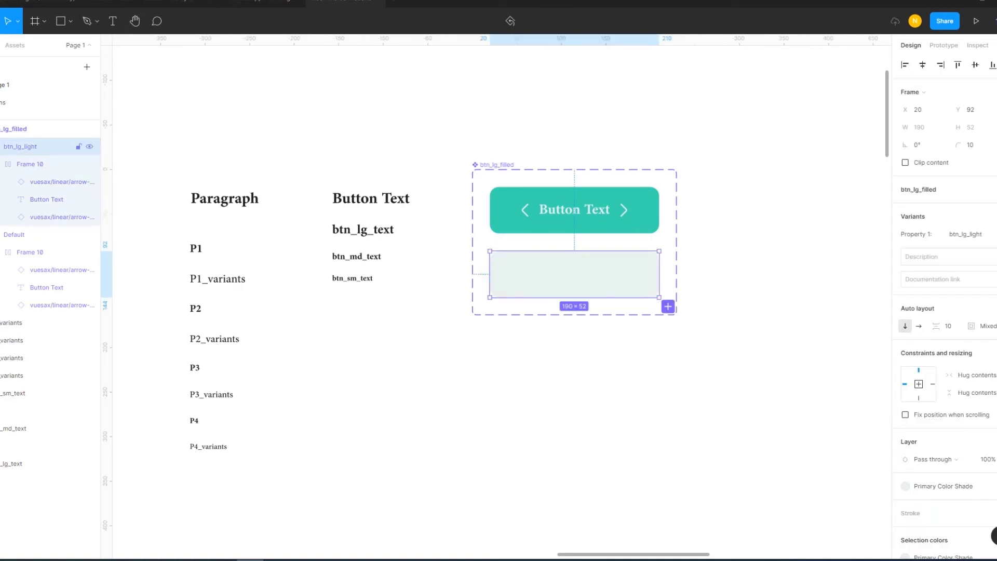
{"action": "left_click", "coordinate": [30, 163]}
{"action": "left_click", "coordinate": [905, 398]}
{"action": "left_click", "coordinate": [801, 401]}
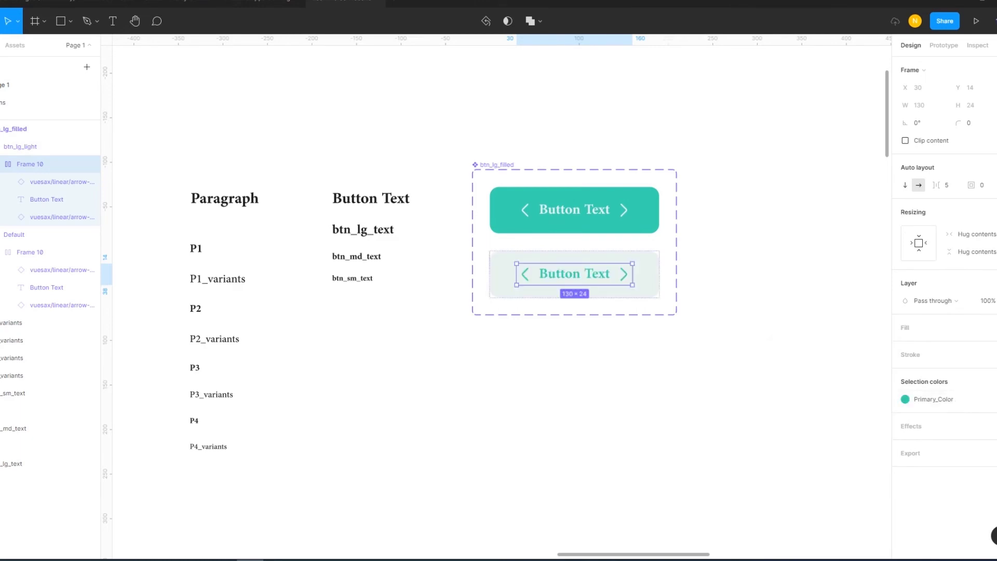
Add a third variant below btn_lg_light.
{"action": "key", "text": "Escape"}
{"action": "left_click", "coordinate": [21, 146]}
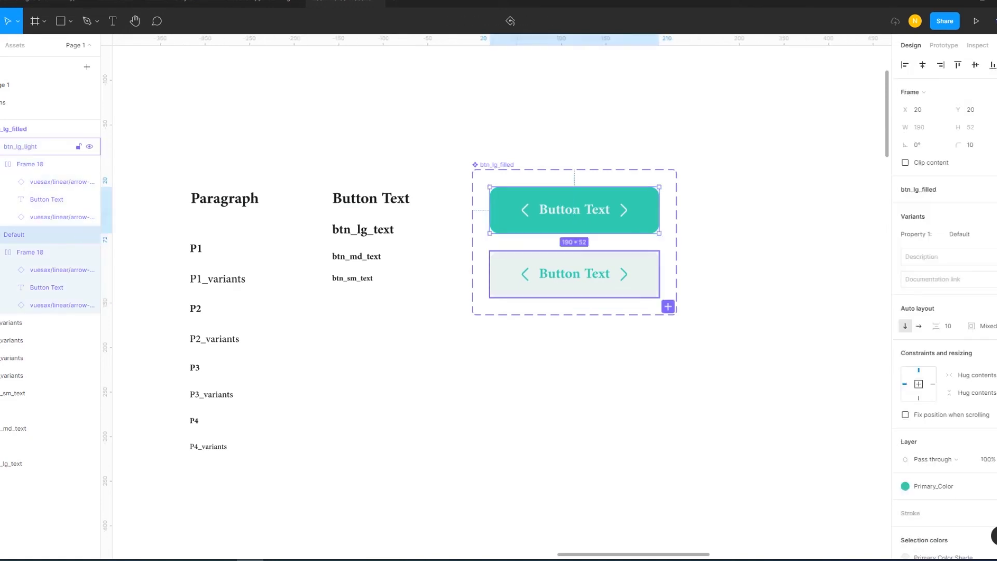
{"action": "left_click", "coordinate": [668, 306]}
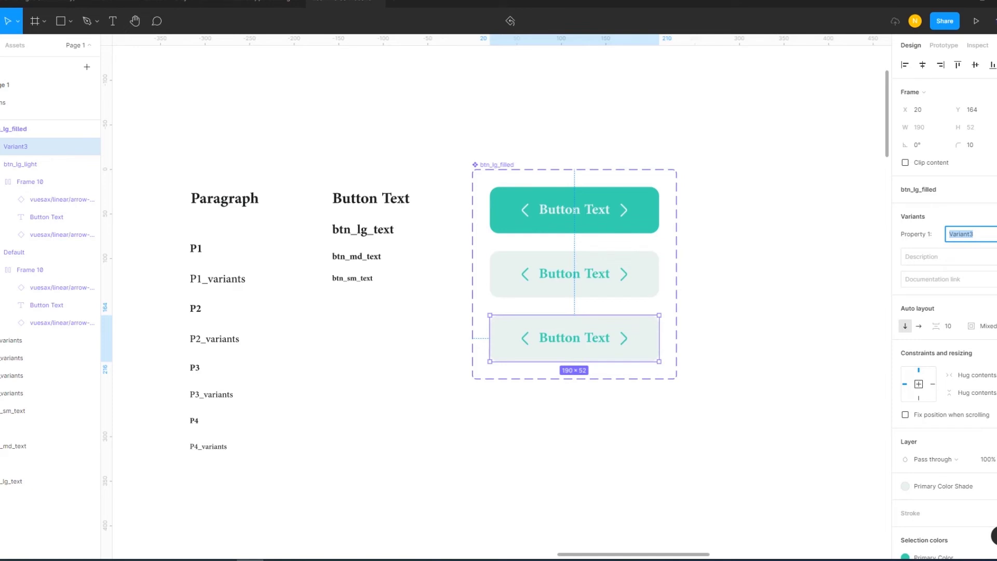
Remove the third variant's fill and give it a Primary_Color teal stroke.
{"action": "left_click", "coordinate": [992, 485]}
{"action": "left_click", "coordinate": [996, 512]}
{"action": "left_click", "coordinate": [992, 512]}
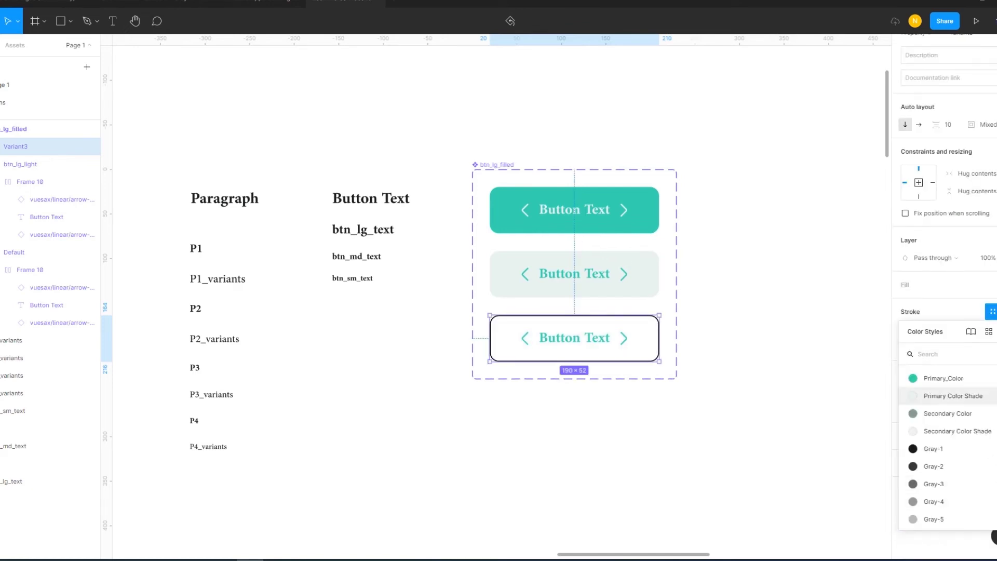
{"action": "left_click", "coordinate": [943, 378]}
{"action": "scroll", "coordinate": [571, 259], "scroll_direction": "down", "scroll_amount": 2}
{"action": "key", "text": "Escape"}
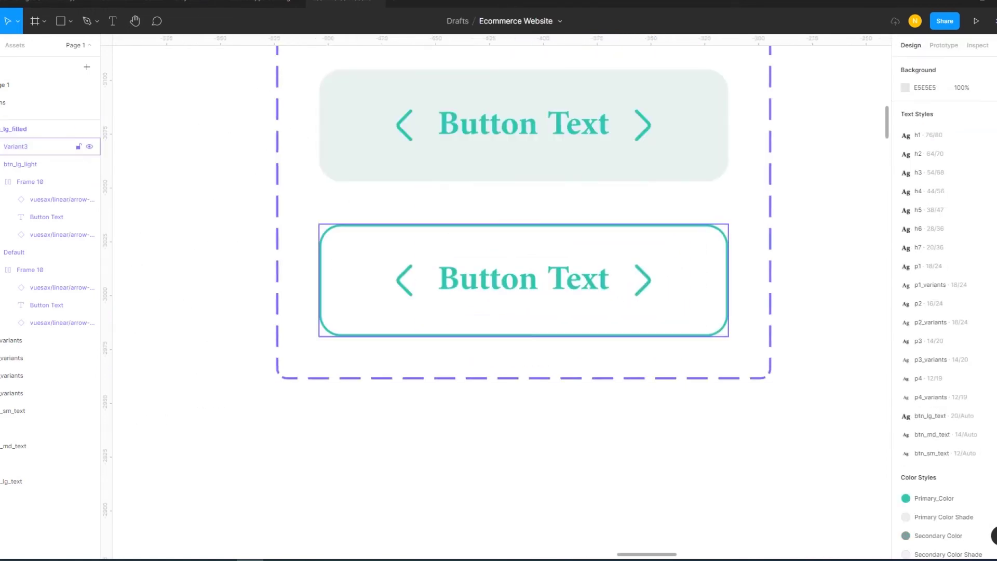
Set the outline stroke weight to 1.5 and zoom back out to the style sheet.
{"action": "left_click", "coordinate": [52, 147]}
{"action": "left_click", "coordinate": [921, 530]}
{"action": "type", "text": ".5"}
{"action": "key", "text": "Return"}
{"action": "key", "text": "Escape"}
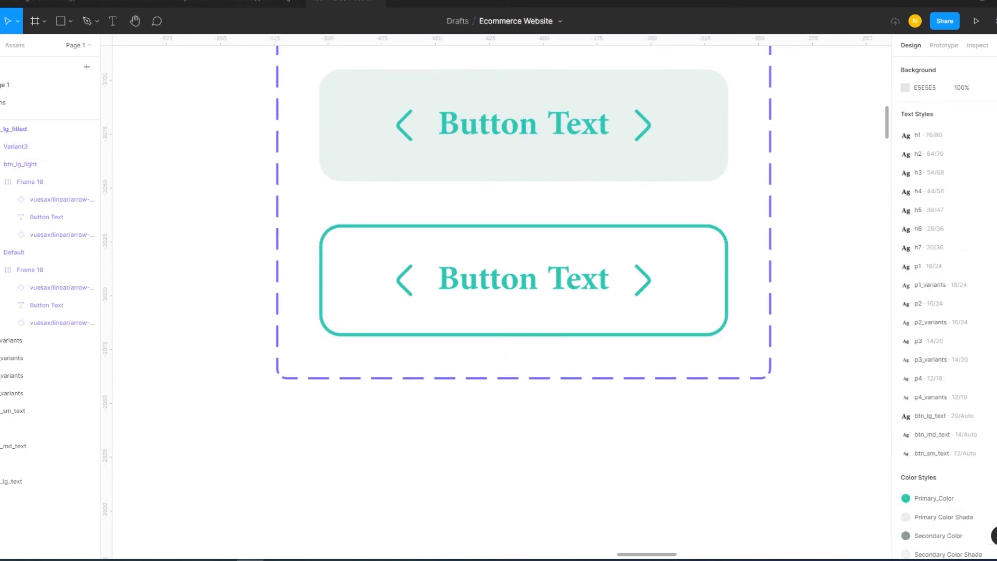
{"action": "key", "text": "shift+1"}
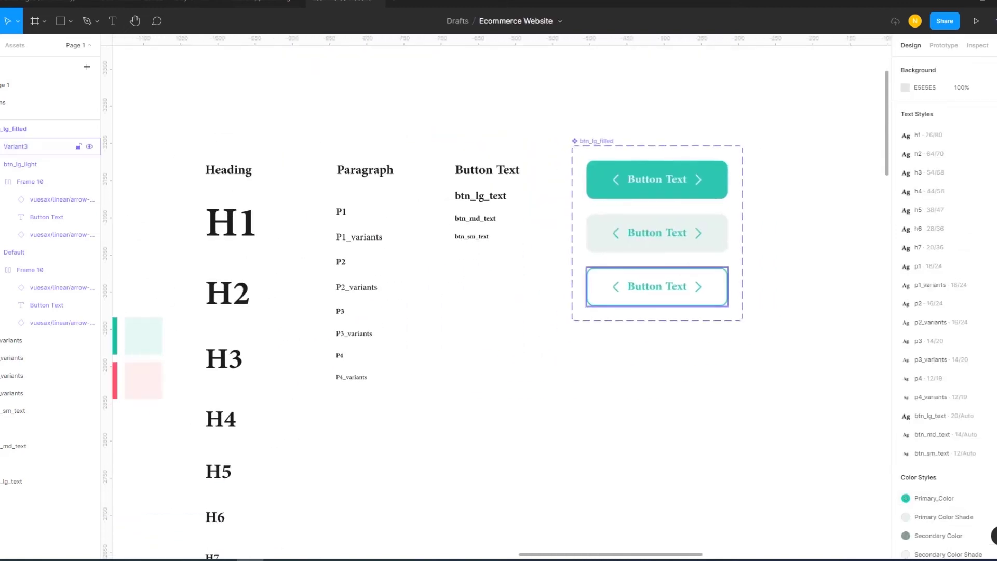
{"action": "key", "text": "ctrl+z"}
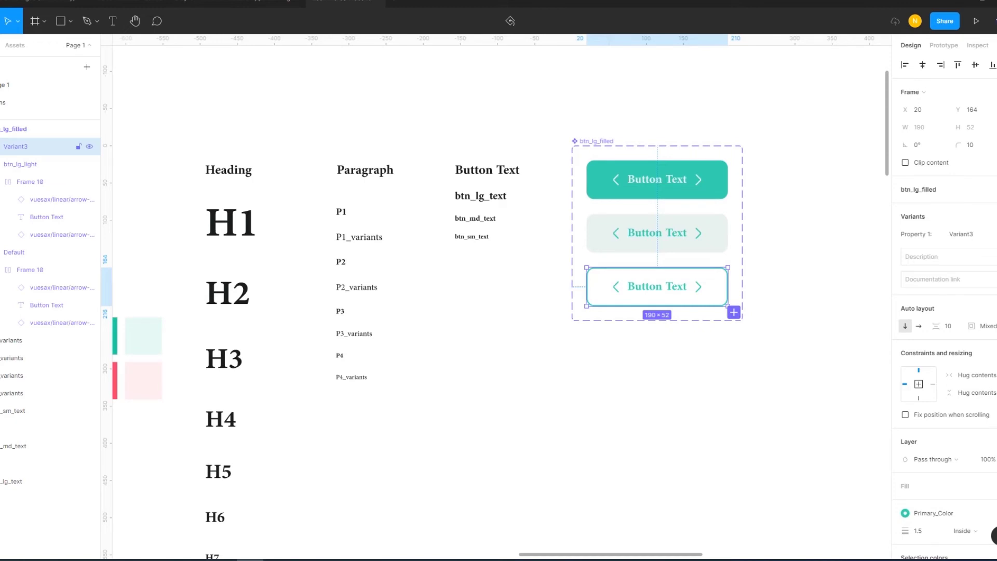
Apply the btn_lg_text style to the filled button's label.
{"action": "left_click", "coordinate": [14, 252]}
{"action": "left_click", "coordinate": [30, 269]}
{"action": "left_click", "coordinate": [47, 305]}
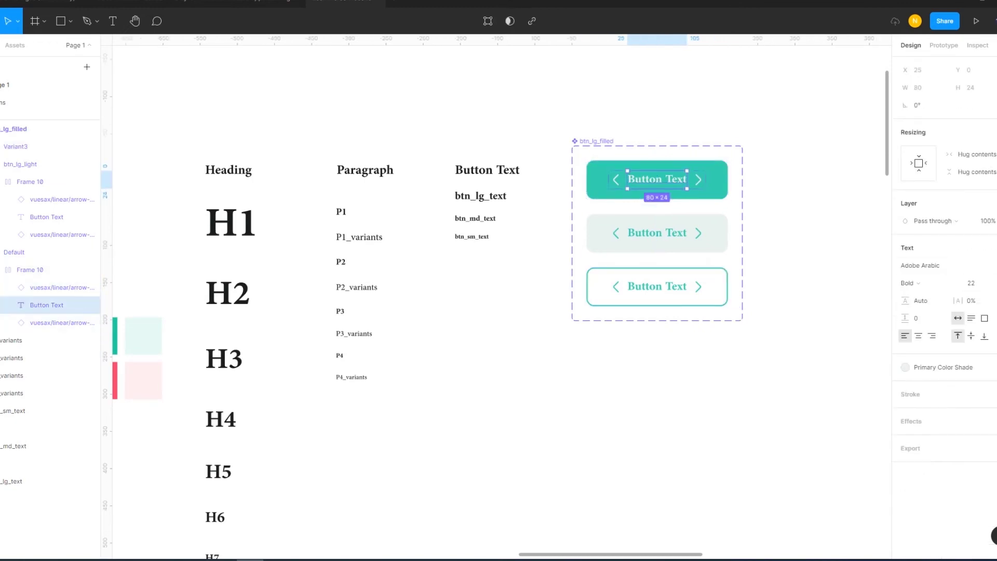
{"action": "left_click", "coordinate": [986, 247]}
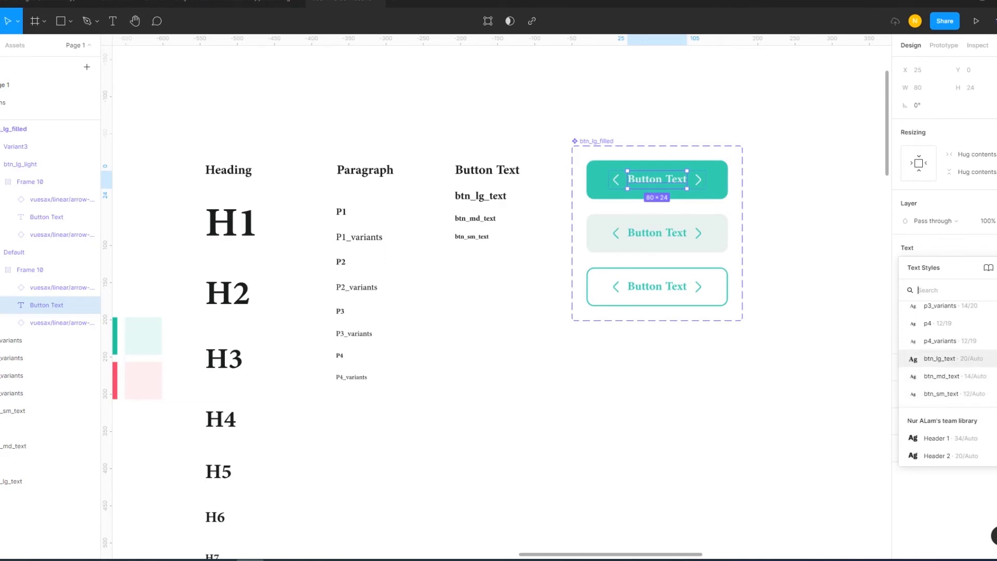
{"action": "left_click", "coordinate": [940, 358]}
{"action": "left_click", "coordinate": [657, 233]}
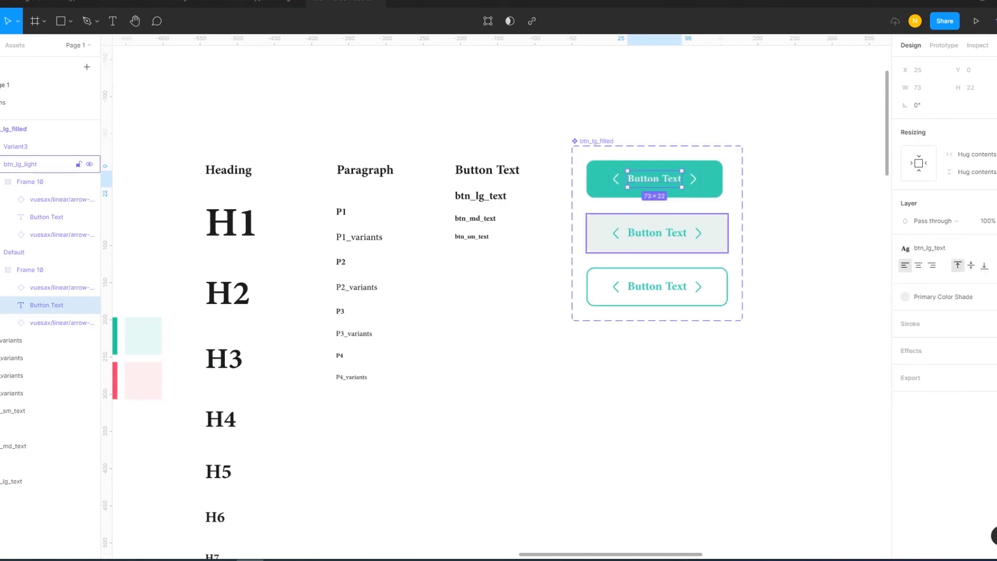
{"action": "double_click", "coordinate": [656, 232]}
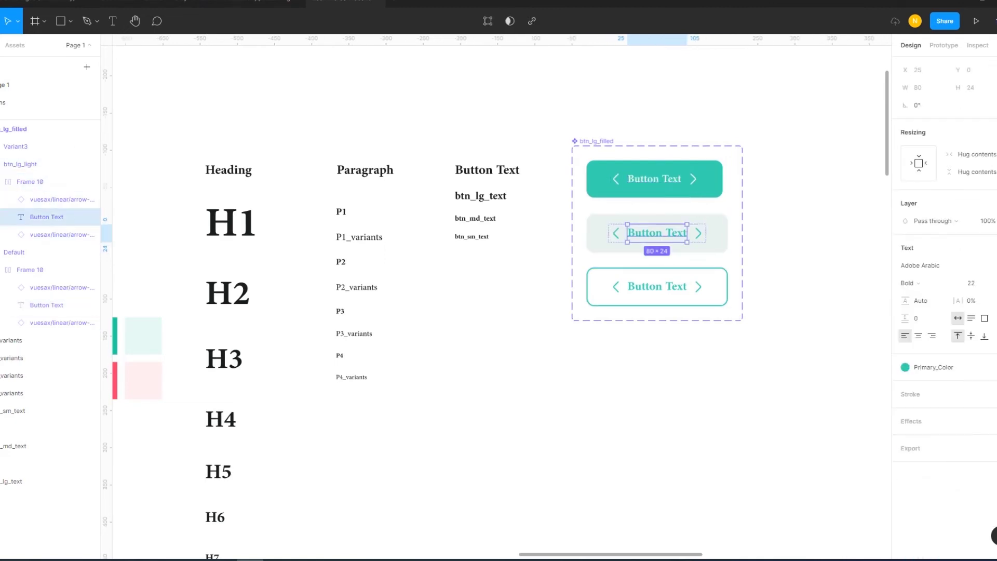
{"action": "left_click", "coordinate": [31, 481]}
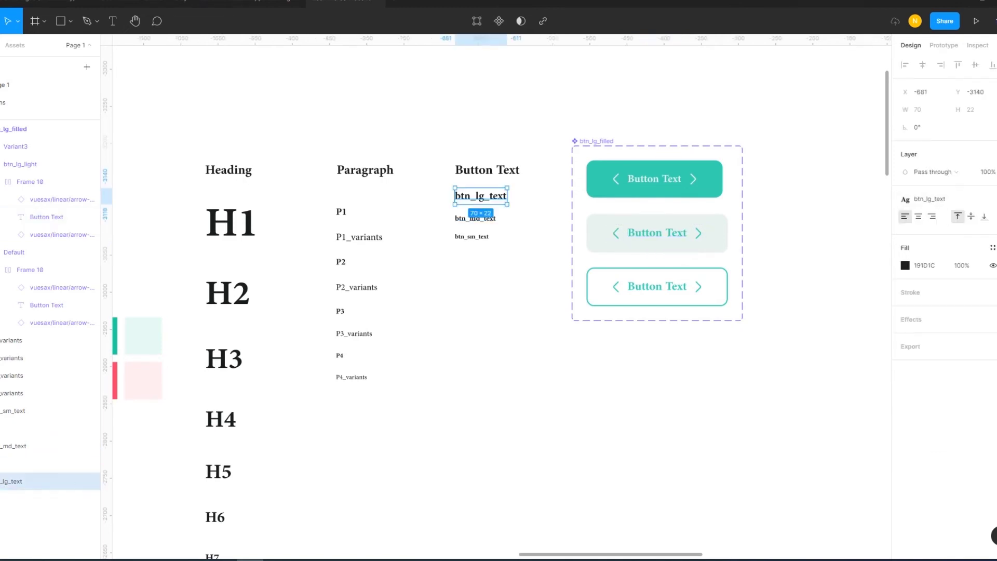
{"action": "left_click", "coordinate": [929, 199]}
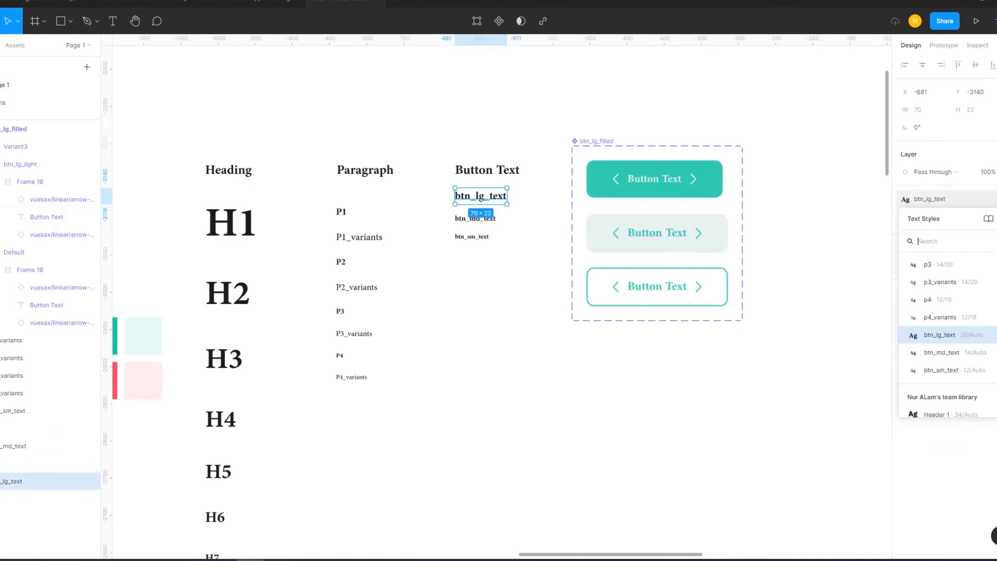
{"action": "key", "text": "Escape"}
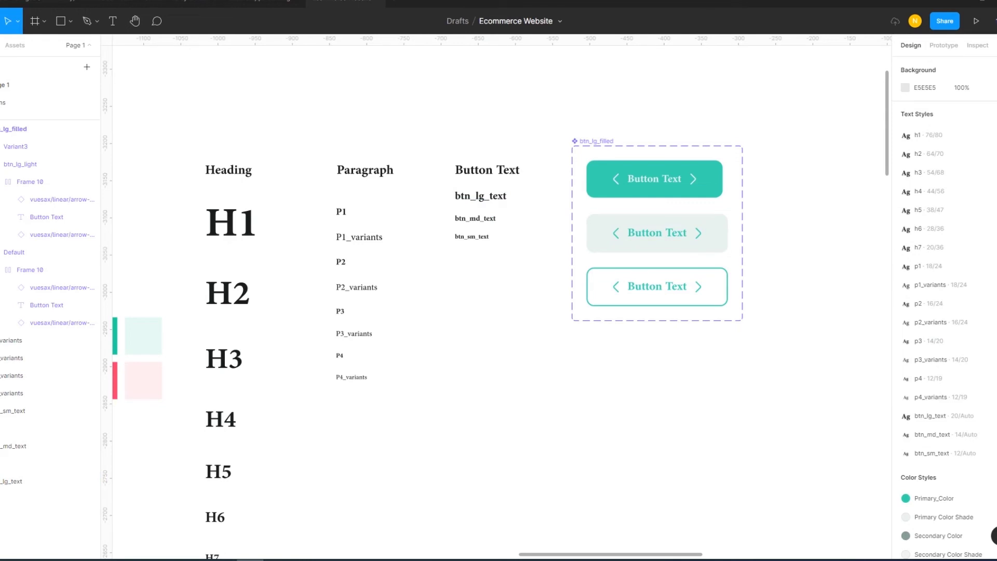
{"action": "key", "text": "Escape"}
Change the btn_lg_text style's font size to 22.
{"action": "left_click", "coordinate": [657, 232]}
{"action": "double_click", "coordinate": [657, 232]}
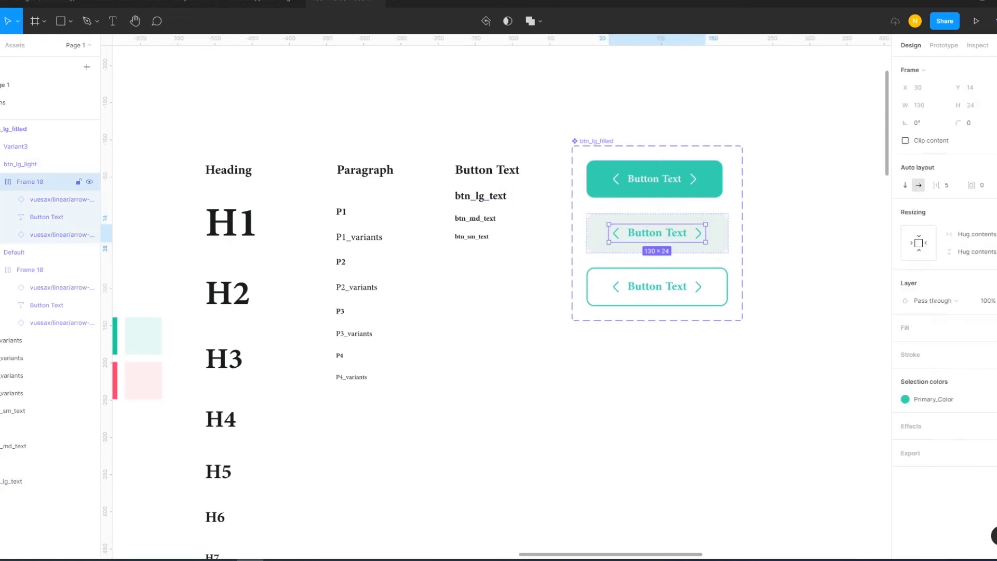
{"action": "left_click", "coordinate": [13, 480]}
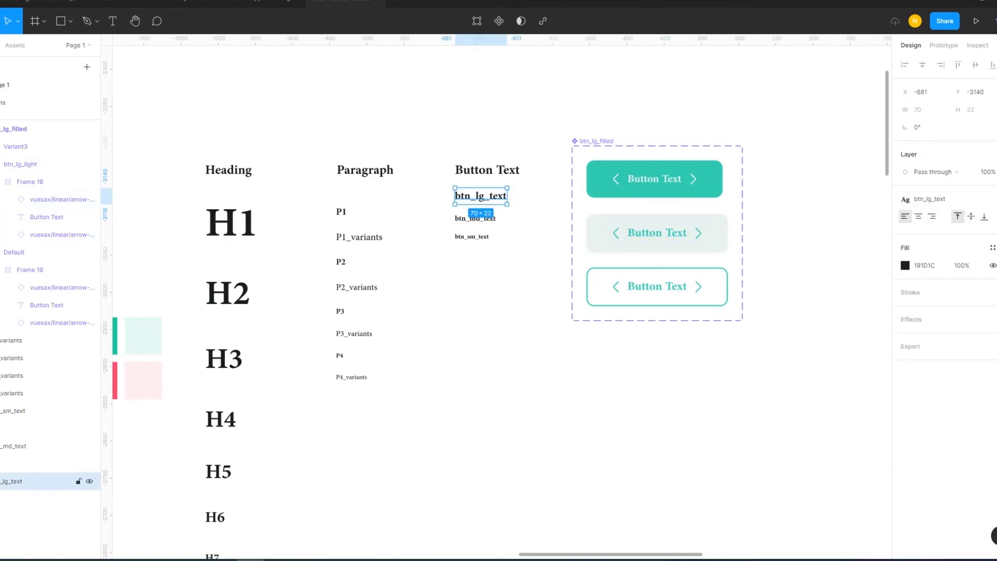
{"action": "left_click", "coordinate": [930, 199]}
{"action": "left_click", "coordinate": [989, 334]}
{"action": "left_click", "coordinate": [851, 491]}
{"action": "type", "text": "22"}
{"action": "key", "text": "Return"}
{"action": "key", "text": "Escape"}
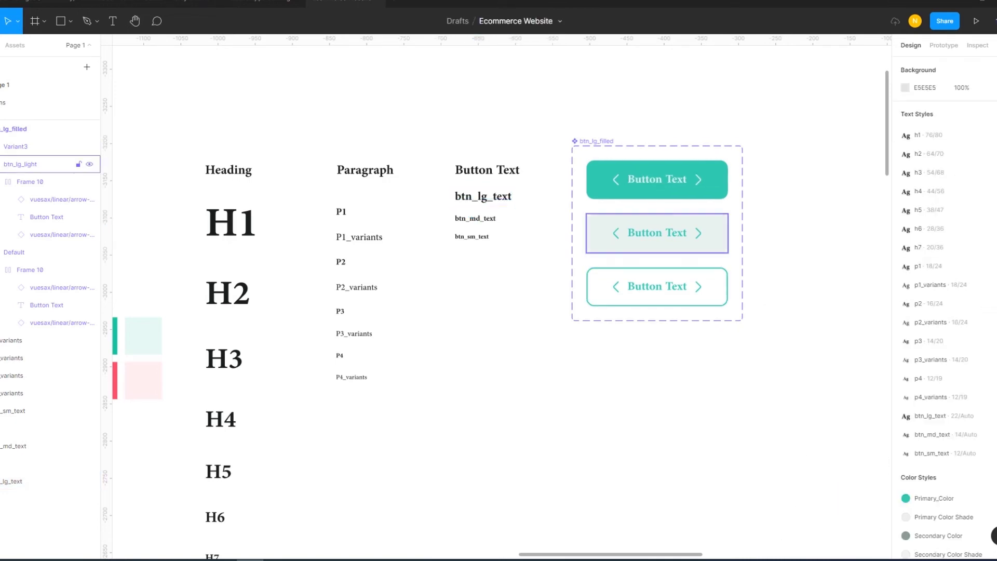
Apply btn_lg_text to the light and outline buttons' labels.
{"action": "double_click", "coordinate": [656, 232]}
{"action": "left_click", "coordinate": [989, 248]}
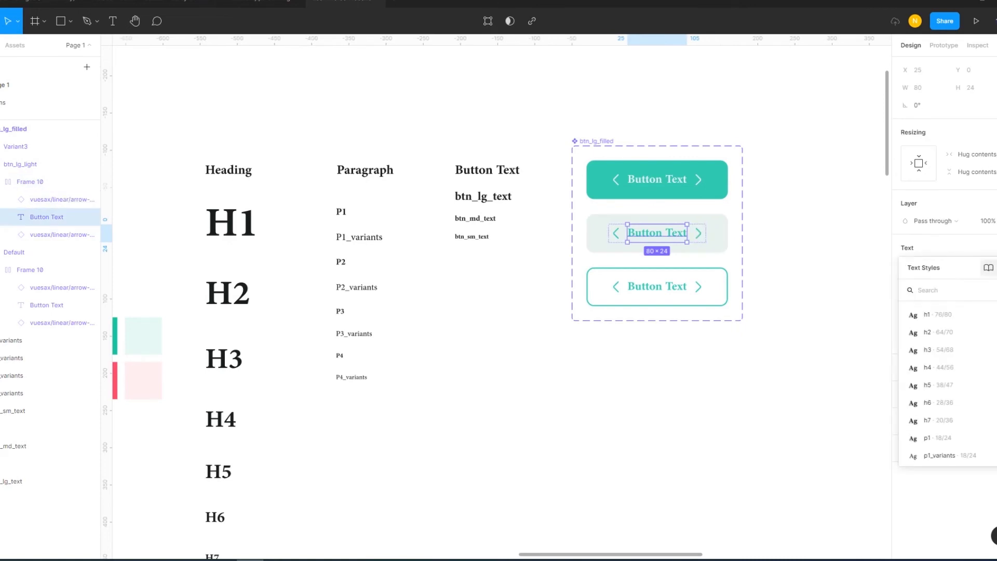
{"action": "scroll", "coordinate": [940, 433], "scroll_direction": "down", "scroll_amount": 3}
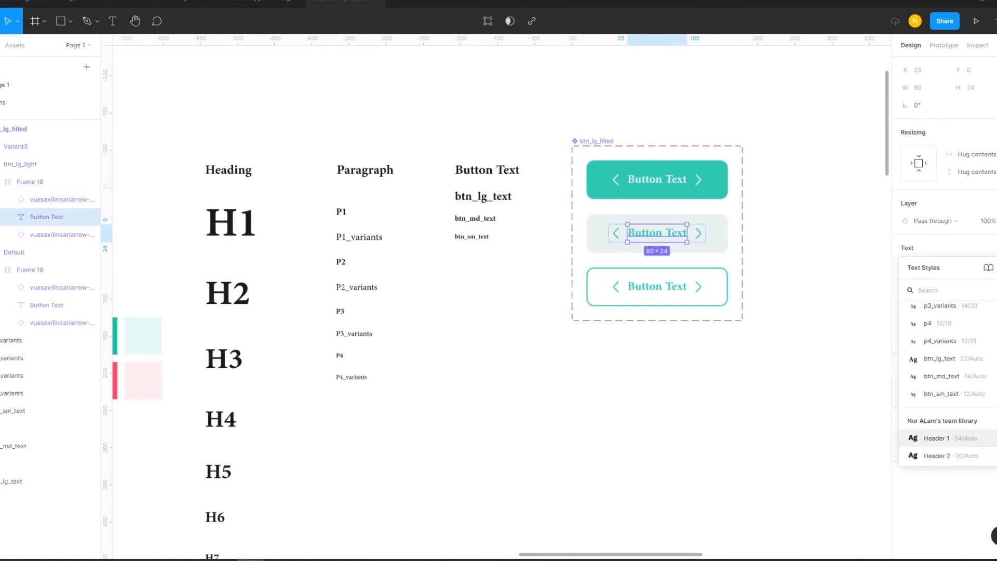
{"action": "left_click", "coordinate": [934, 358]}
{"action": "left_click", "coordinate": [656, 286]}
{"action": "double_click", "coordinate": [657, 286]}
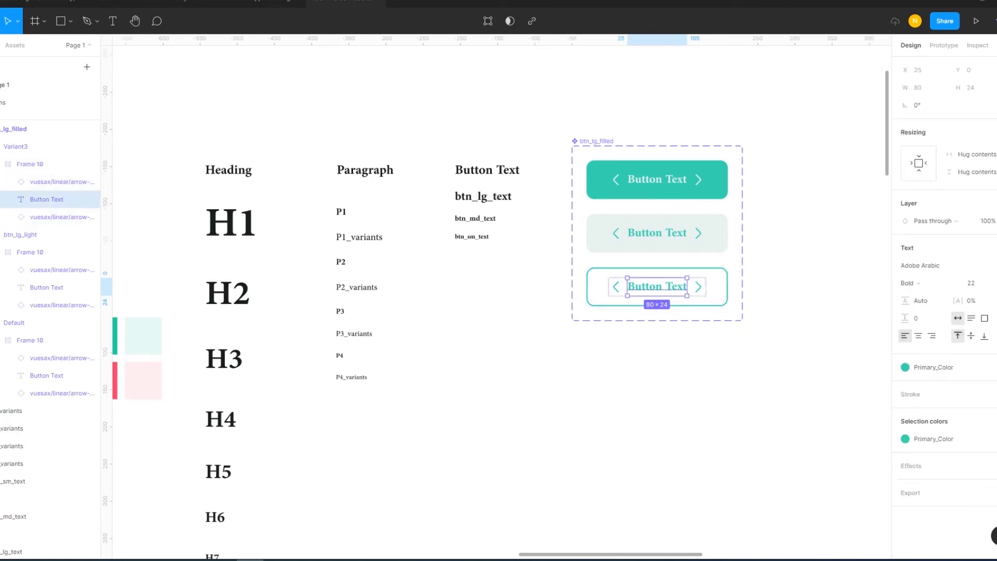
{"action": "left_click", "coordinate": [989, 247]}
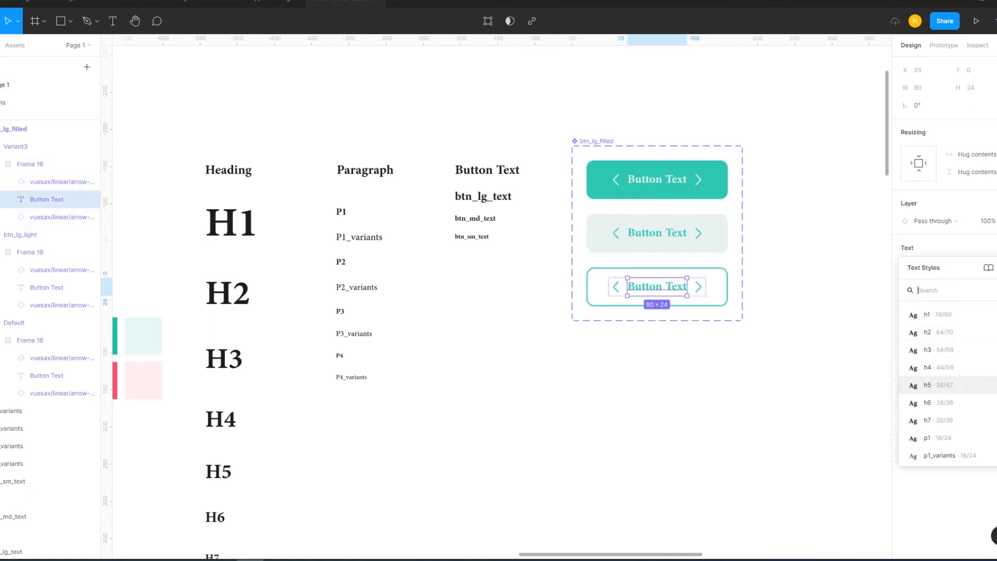
{"action": "scroll", "coordinate": [945, 363], "scroll_direction": "down", "scroll_amount": 5}
{"action": "left_click", "coordinate": [935, 358]}
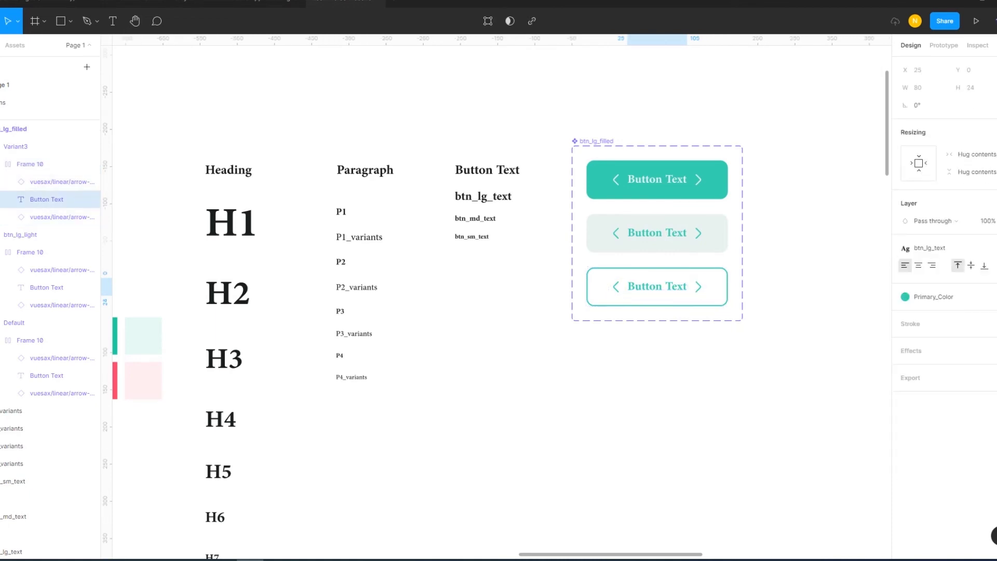
{"action": "key", "text": "Escape"}
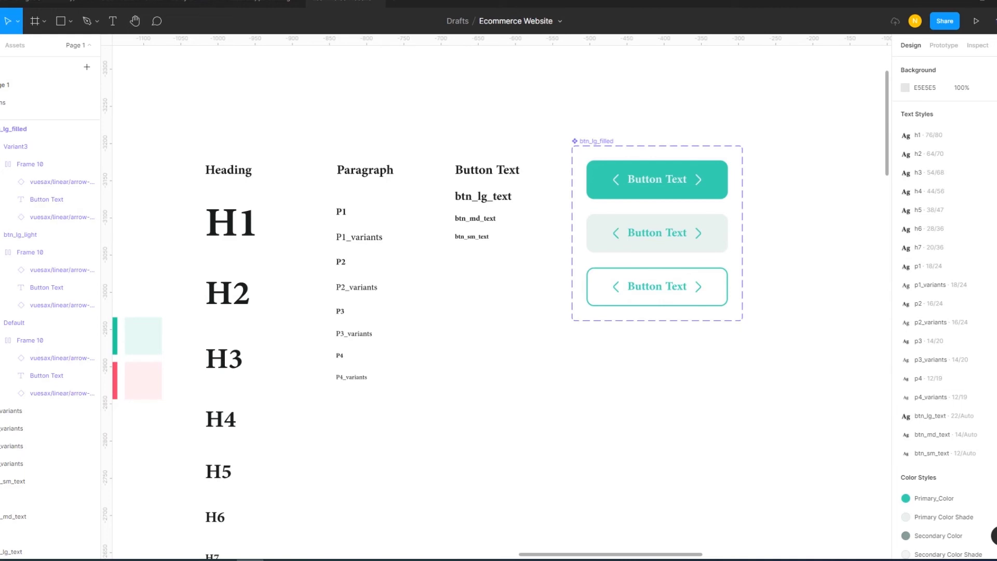
Add a fourth variant below the outline button, typing btn_md_filled as its value.
{"action": "left_click", "coordinate": [656, 296]}
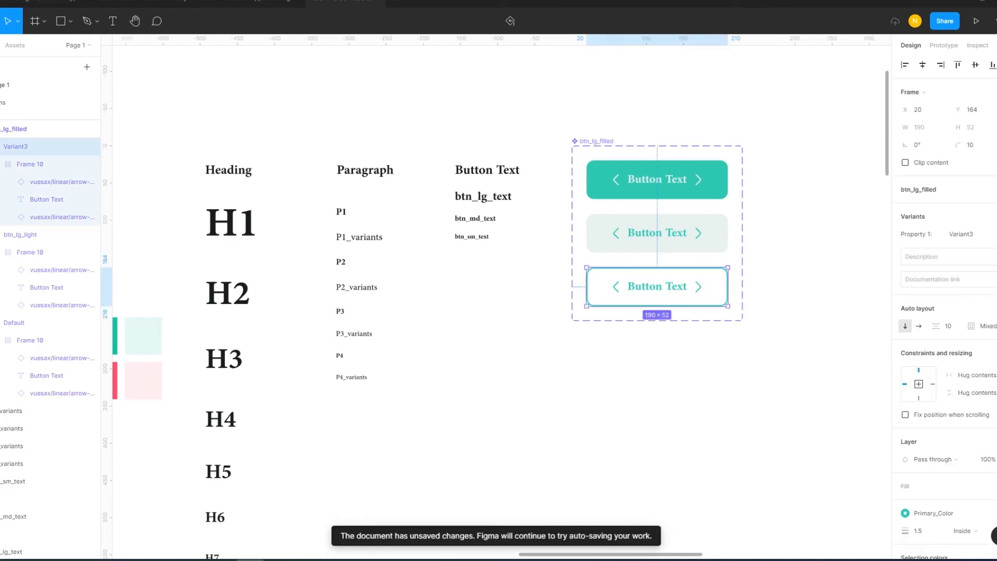
{"action": "left_click", "coordinate": [733, 312]}
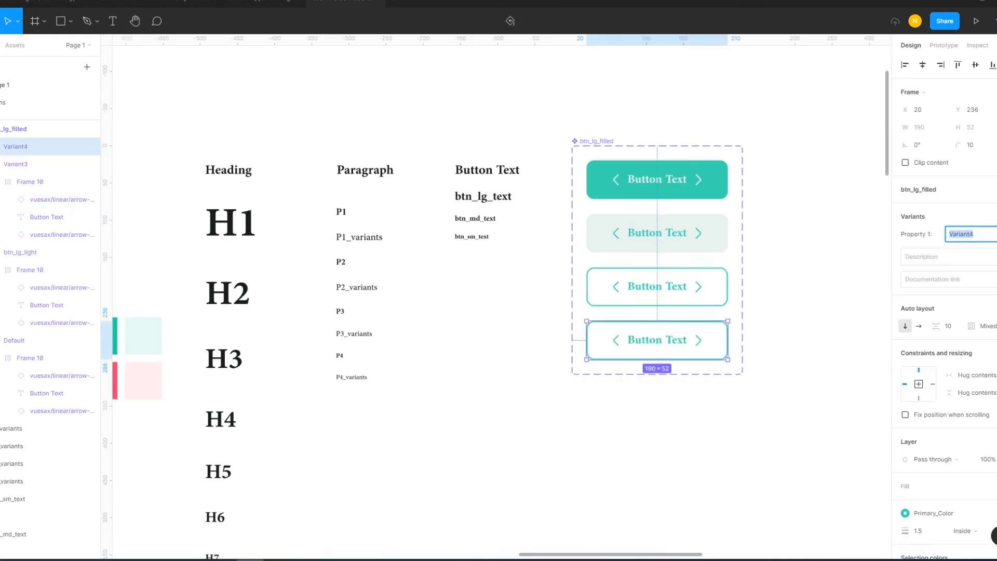
{"action": "type", "text": "btn_m"}
{"action": "type", "text": "d_filled"}
Confirm btn_md_filled as the fourth variant's Property 1 value and reselect its layer.
{"action": "key", "text": "Return"}
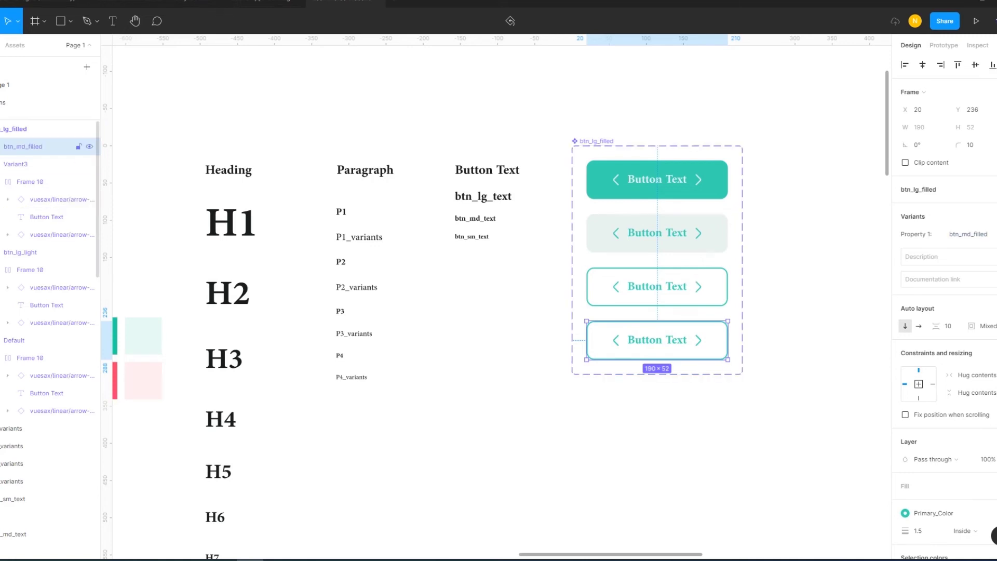
{"action": "double_click", "coordinate": [22, 147]}
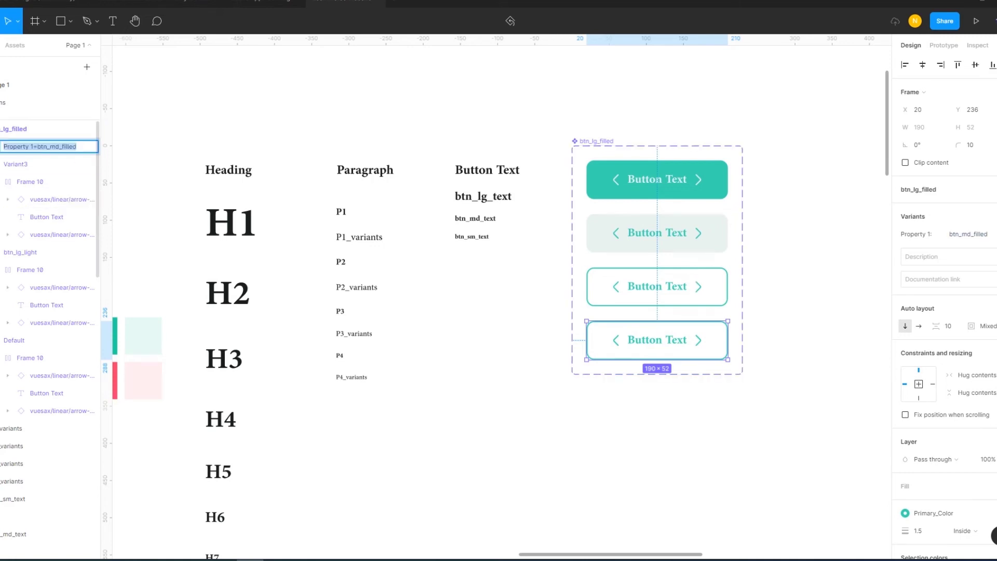
{"action": "key", "text": "Escape"}
{"action": "left_click", "coordinate": [31, 146]}
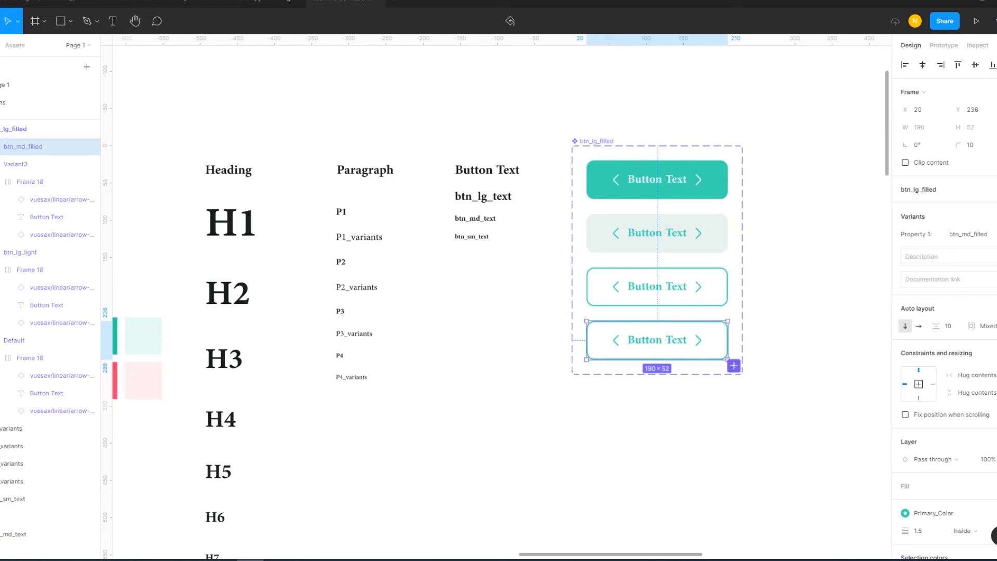
{"action": "scroll", "coordinate": [943, 311], "scroll_direction": "down", "scroll_amount": 4}
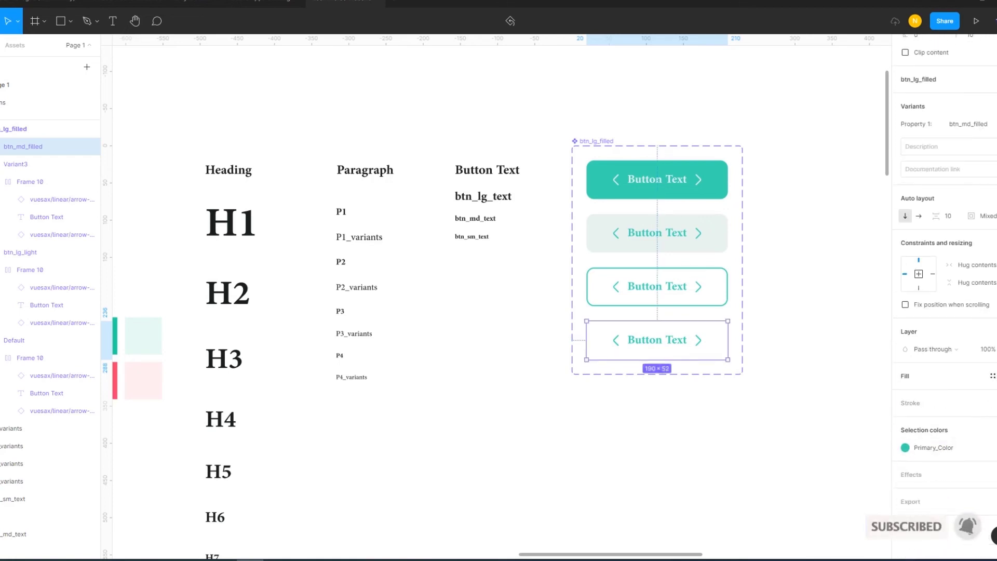
Fill the fourth button with Primary_Color and colour its label Primary Color Shade.
{"action": "left_click", "coordinate": [992, 375]}
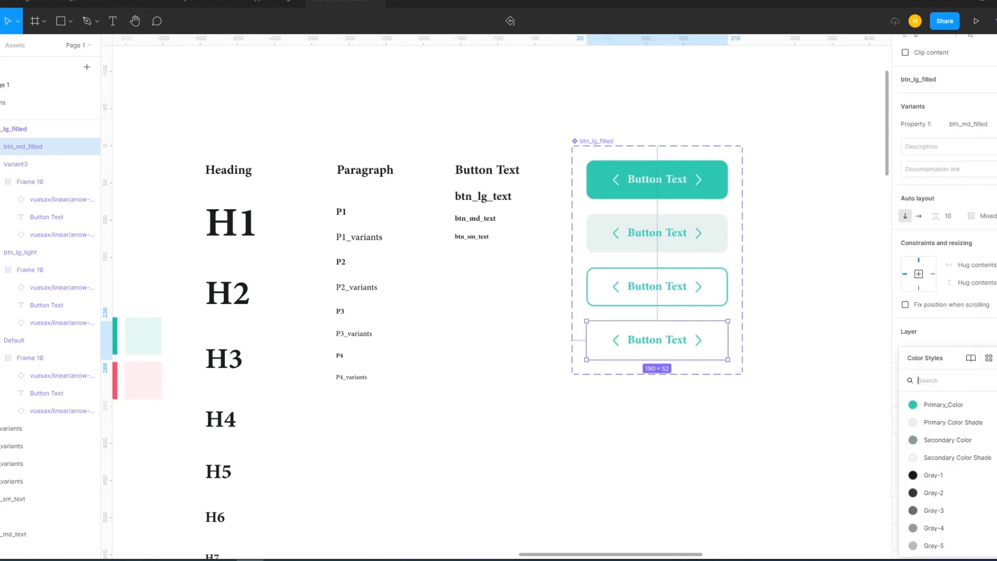
{"action": "left_click", "coordinate": [944, 404]}
{"action": "key", "text": "Return"}
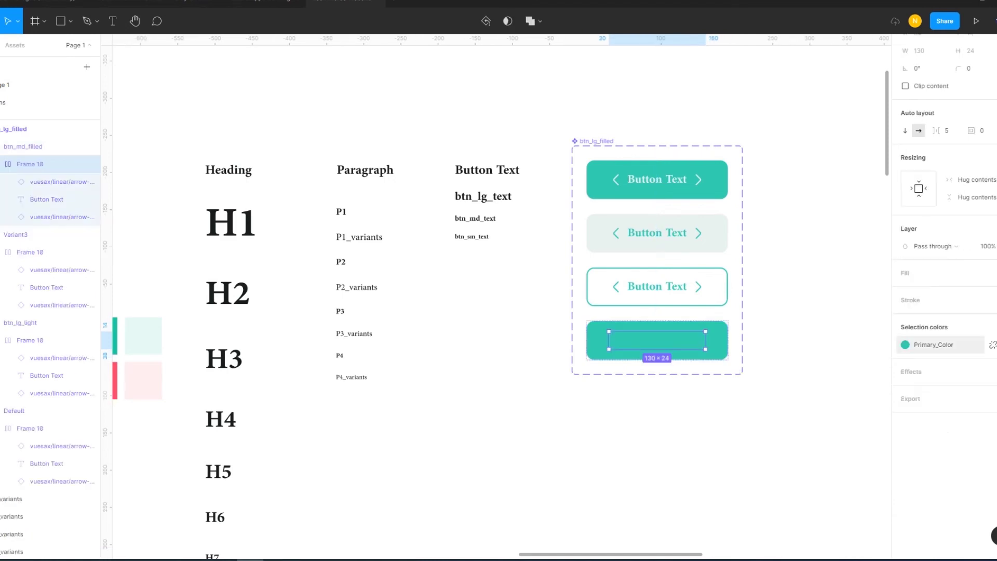
{"action": "left_click", "coordinate": [905, 344]}
{"action": "left_click", "coordinate": [857, 410]}
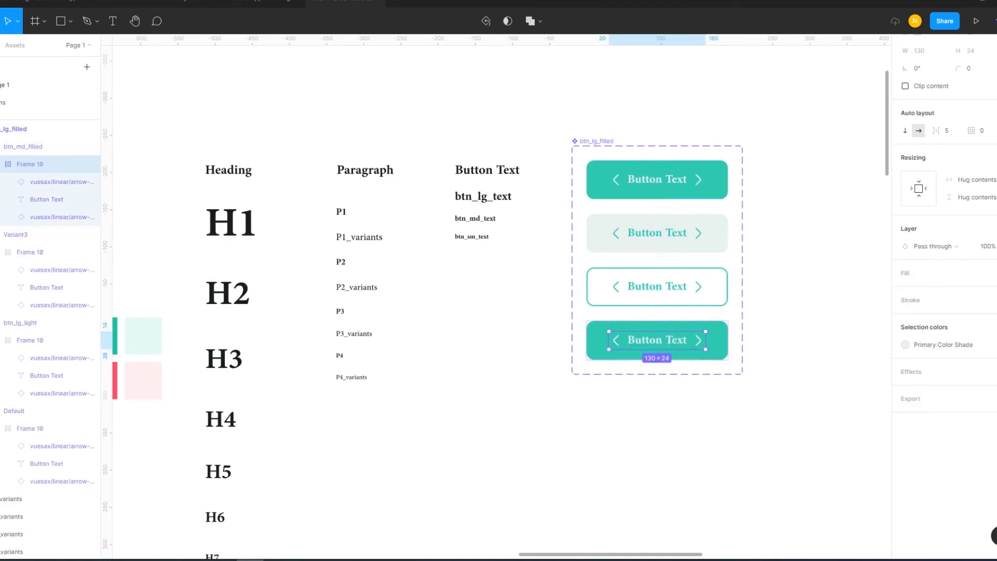
Apply the btn_md_text style to the fourth button's label.
{"action": "left_click", "coordinate": [47, 198]}
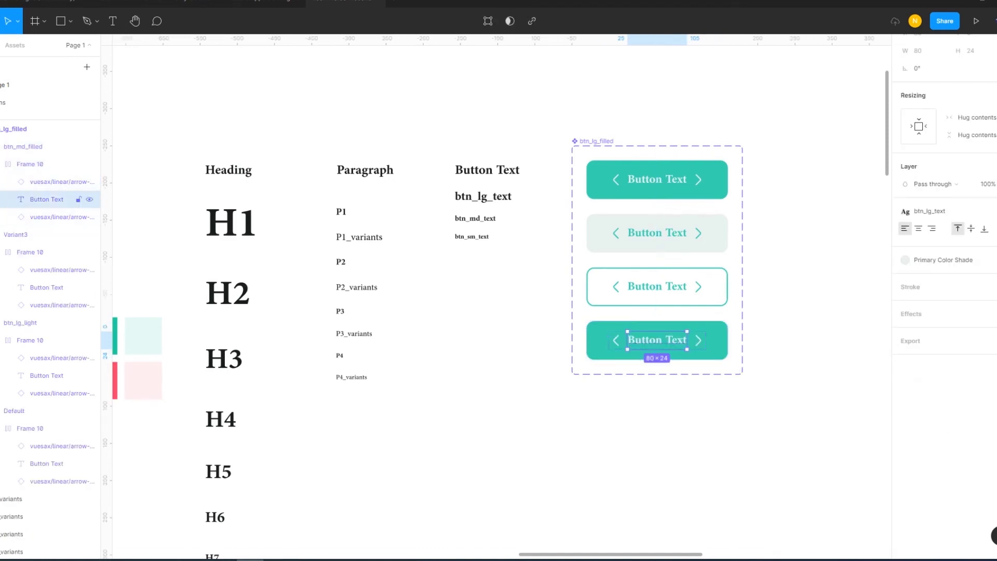
{"action": "left_click", "coordinate": [929, 211]}
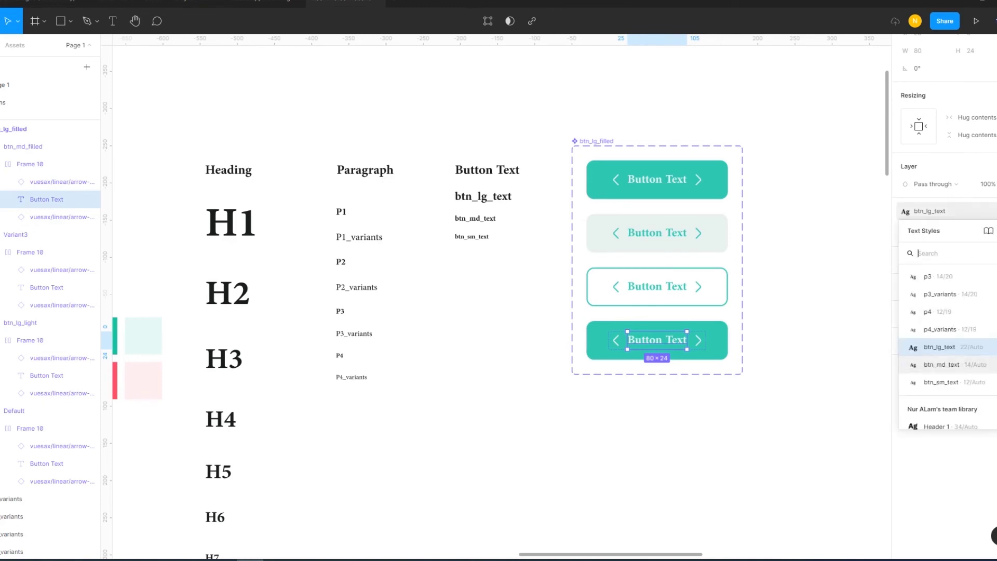
{"action": "left_click", "coordinate": [934, 364]}
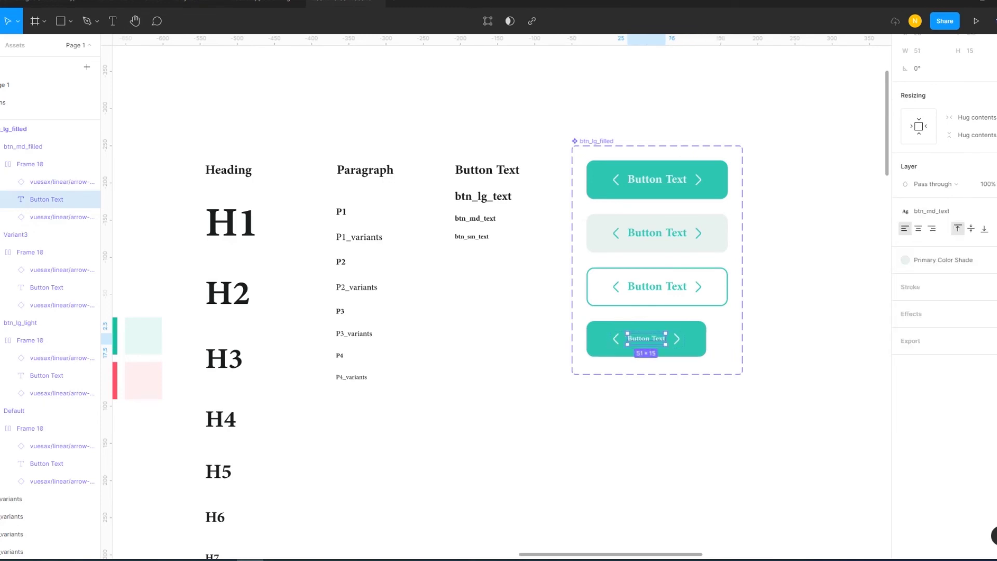
{"action": "left_click", "coordinate": [483, 196]}
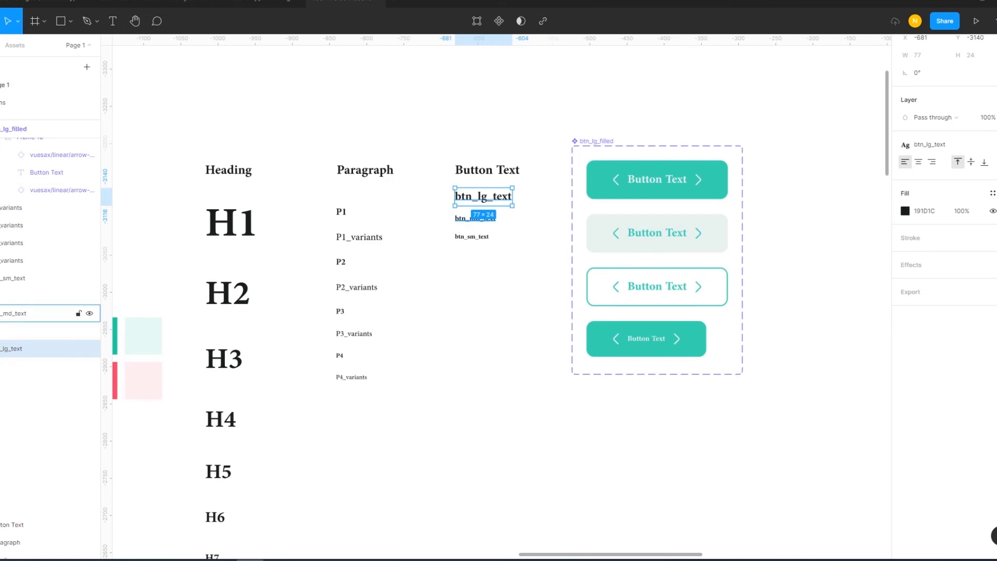
Set the btn_md_text style's font size to 18.
{"action": "left_click", "coordinate": [475, 218]}
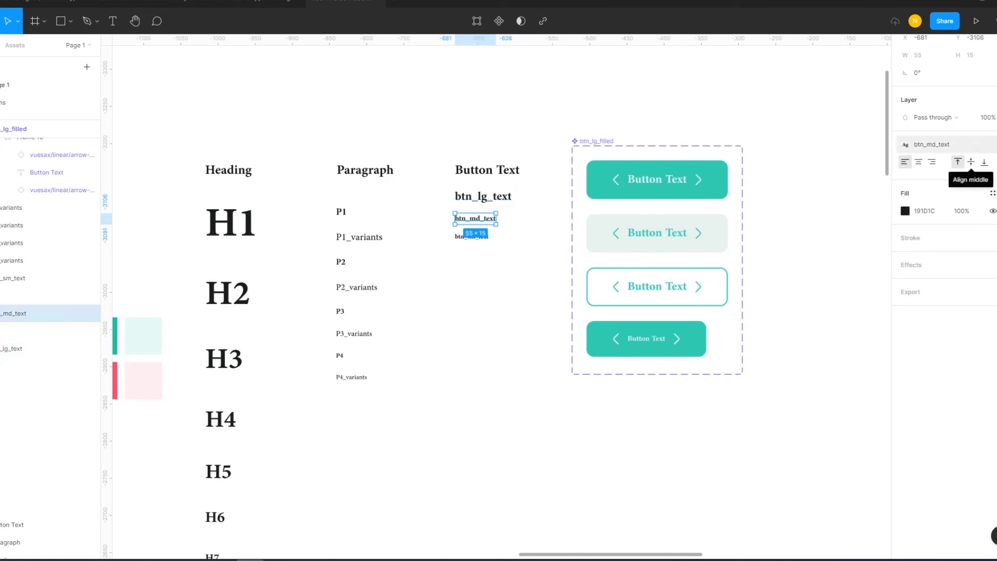
{"action": "left_click", "coordinate": [931, 145]}
{"action": "left_click", "coordinate": [991, 281]}
{"action": "left_click", "coordinate": [852, 459]}
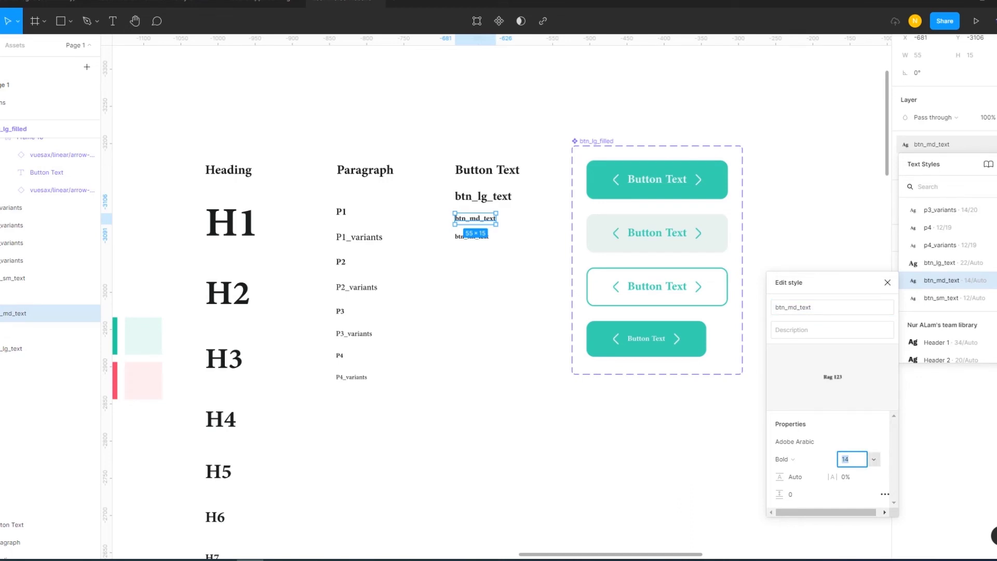
{"action": "type", "text": "1"}
{"action": "type", "text": "8"}
{"action": "key", "text": "Return"}
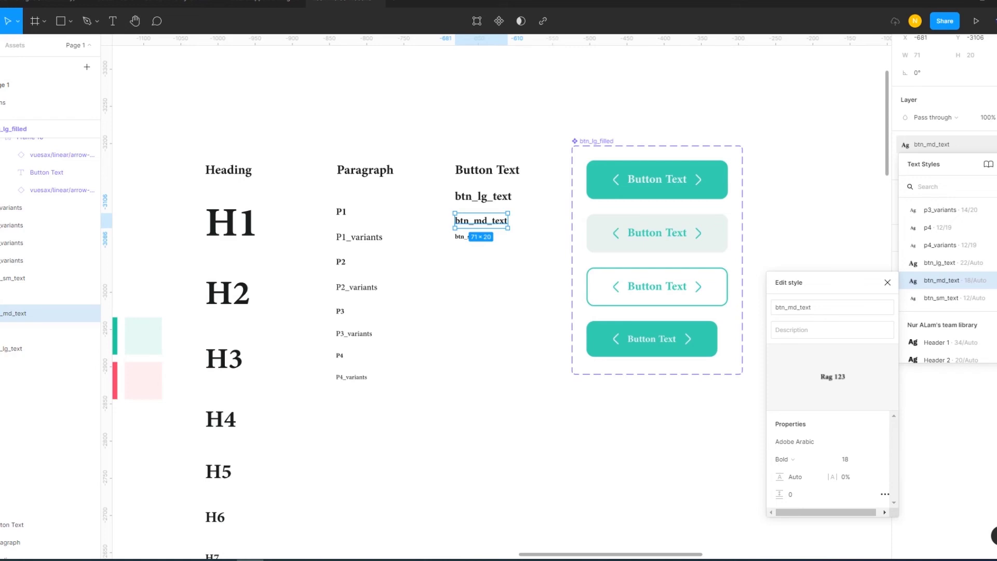
{"action": "key", "text": "Escape"}
{"action": "left_click", "coordinate": [481, 220]}
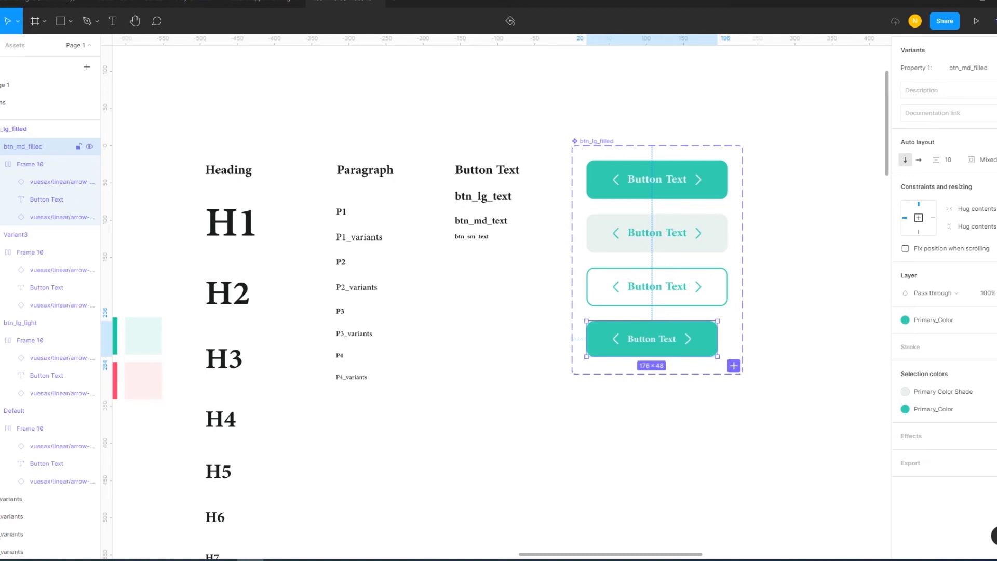
Set the medium filled button's top and bottom padding to 12.
{"action": "left_click", "coordinate": [971, 159]}
{"action": "type", "text": "12"}
{"action": "key", "text": "Tab"}
{"action": "type", "text": "12"}
{"action": "key", "text": "Return"}
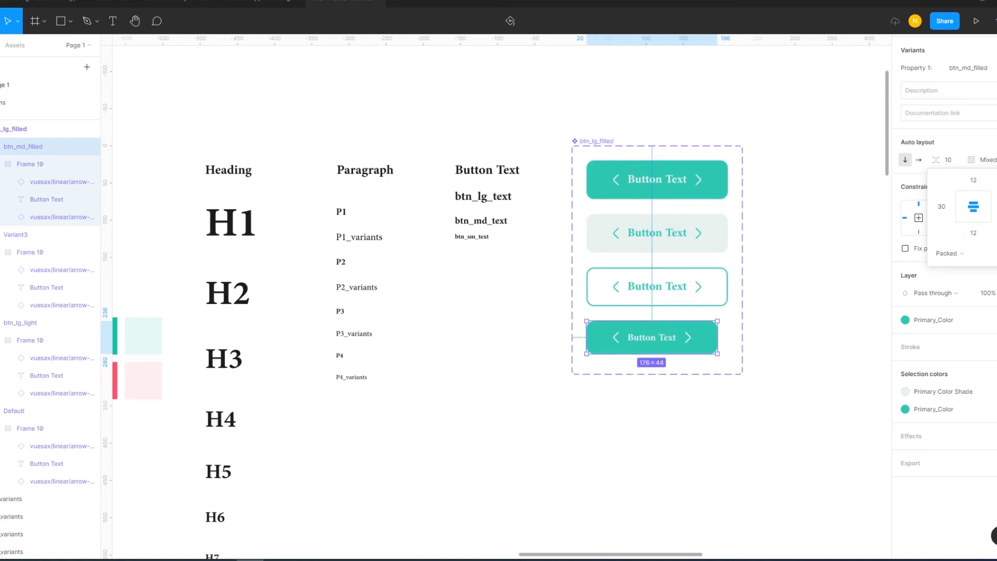
{"action": "key", "text": "Escape"}
{"action": "left_click", "coordinate": [31, 147]}
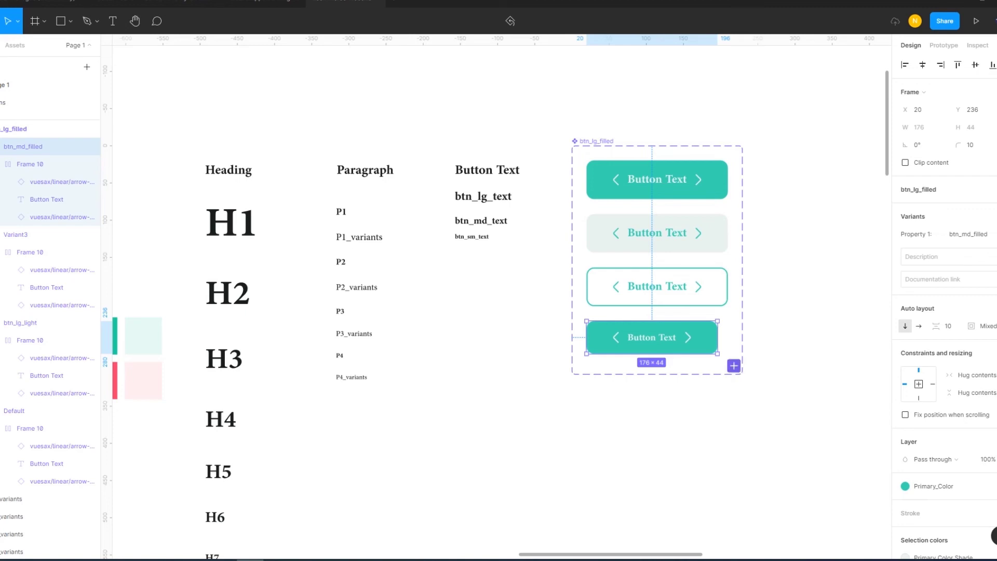
Add a fifth variant with Primary Color Shade fill and Primary_Color label and arrows.
{"action": "left_click", "coordinate": [733, 366]}
{"action": "left_click", "coordinate": [913, 486]}
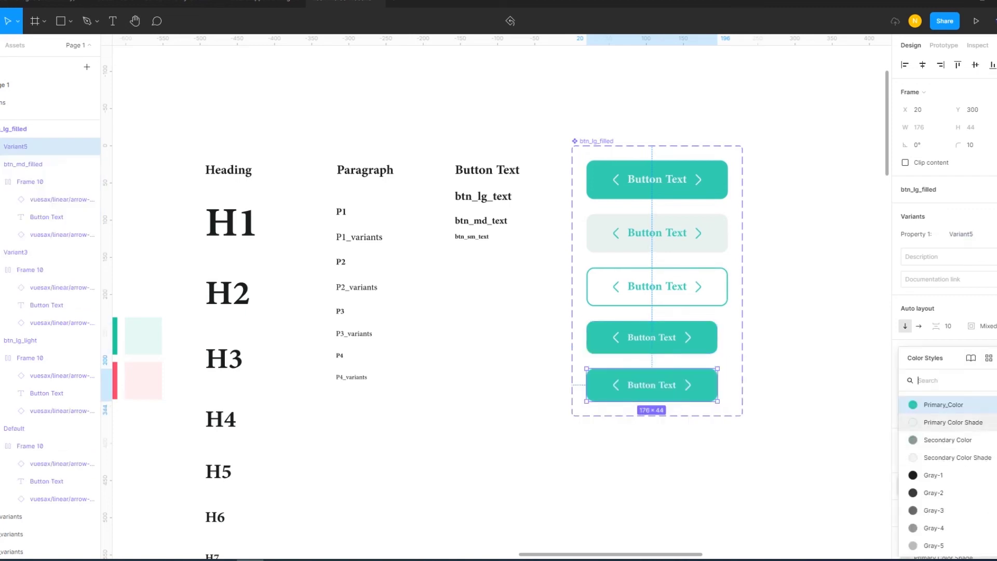
{"action": "left_click", "coordinate": [952, 422]}
{"action": "double_click", "coordinate": [652, 384]}
{"action": "left_click", "coordinate": [905, 398]}
{"action": "key", "text": "Escape"}
{"action": "key", "text": "Escape"}
{"action": "scroll", "coordinate": [423, 309], "scroll_direction": "down", "scroll_amount": 1}
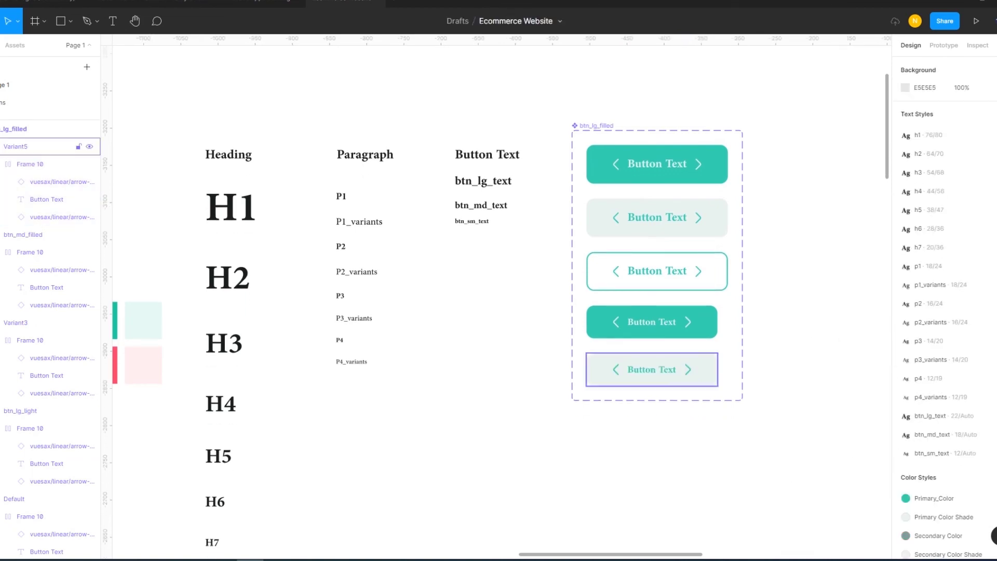
Add a sixth variant with no fill and a 1.5 Primary_Color stroke.
{"action": "left_click", "coordinate": [734, 392]}
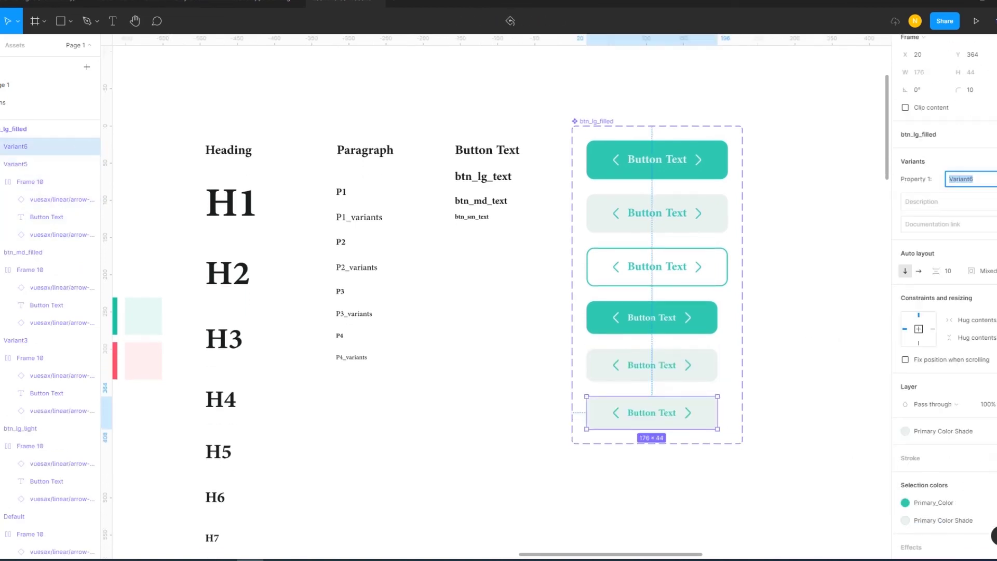
{"action": "key", "text": "Return"}
{"action": "left_click", "coordinate": [992, 430]}
{"action": "left_click", "coordinate": [993, 457]}
{"action": "left_click", "coordinate": [919, 492]}
{"action": "type", "text": ".5"}
{"action": "key", "text": "Return"}
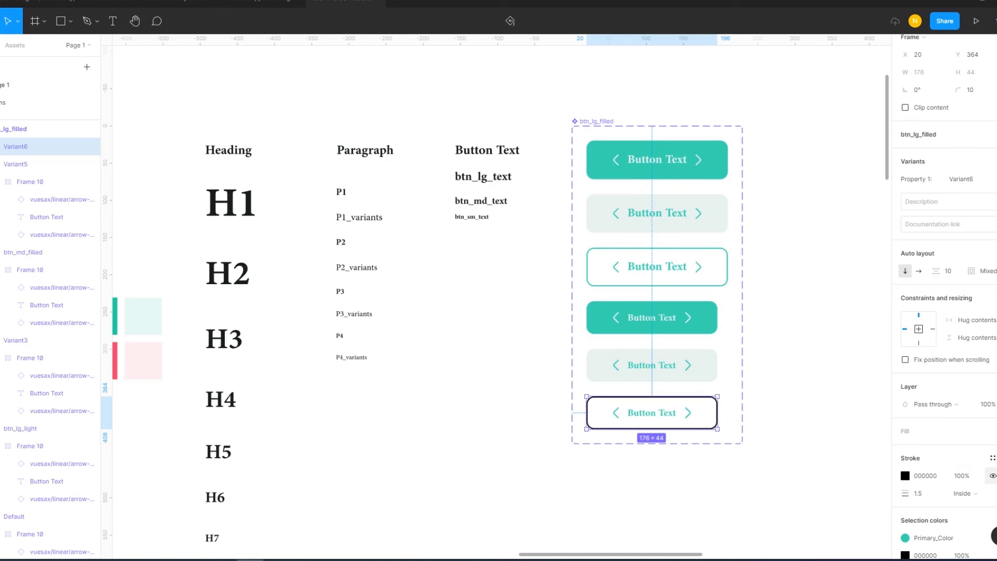
{"action": "left_click", "coordinate": [992, 457]}
{"action": "left_click", "coordinate": [929, 377]}
{"action": "key", "text": "Escape"}
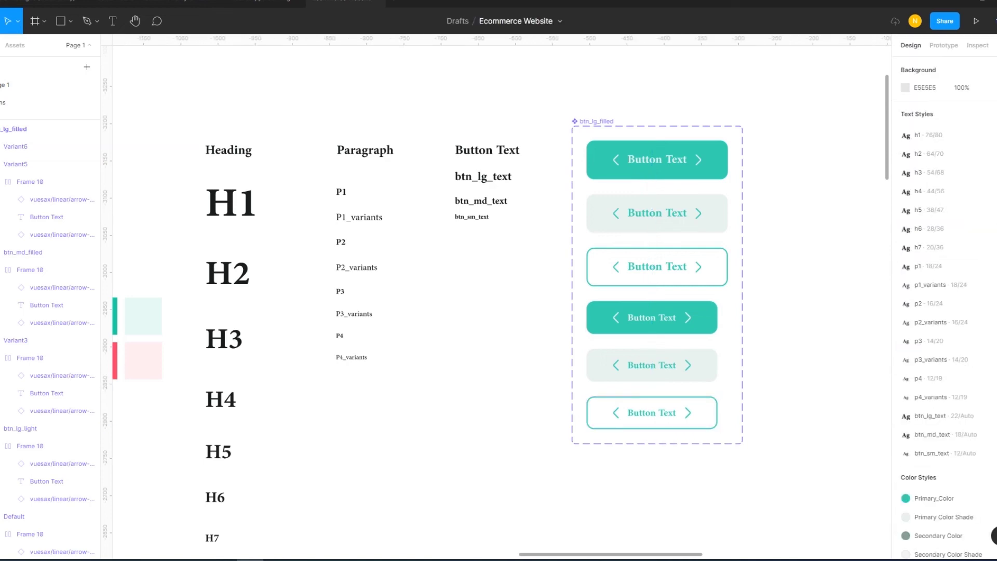
{"action": "scroll", "coordinate": [424, 306], "scroll_direction": "down", "scroll_amount": 2}
{"action": "scroll", "coordinate": [423, 306], "scroll_direction": "down", "scroll_amount": 1}
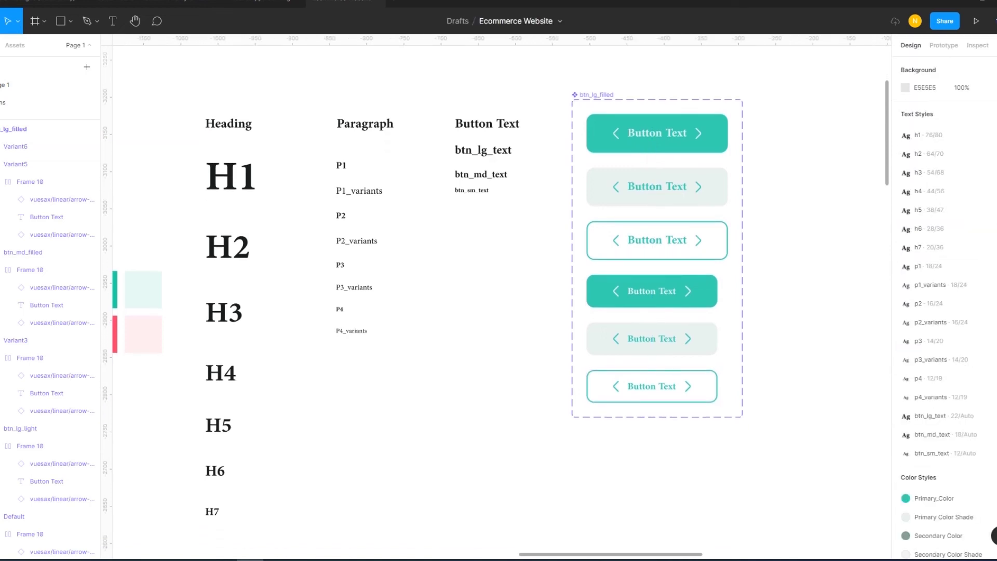
Check the text style applied to the btn_md_text sample label.
{"action": "left_click", "coordinate": [31, 147]}
{"action": "left_click", "coordinate": [31, 348]}
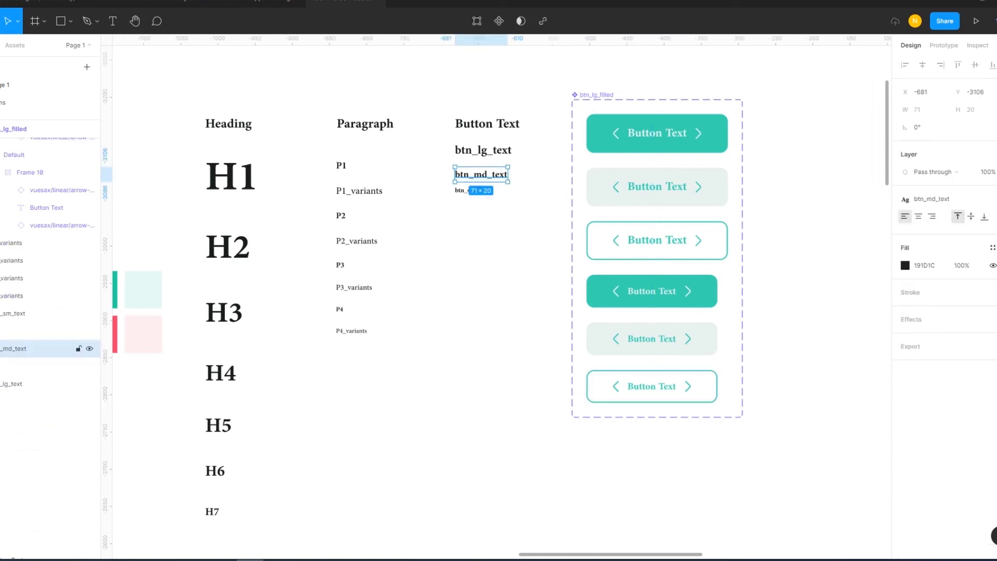
{"action": "key", "text": "Escape"}
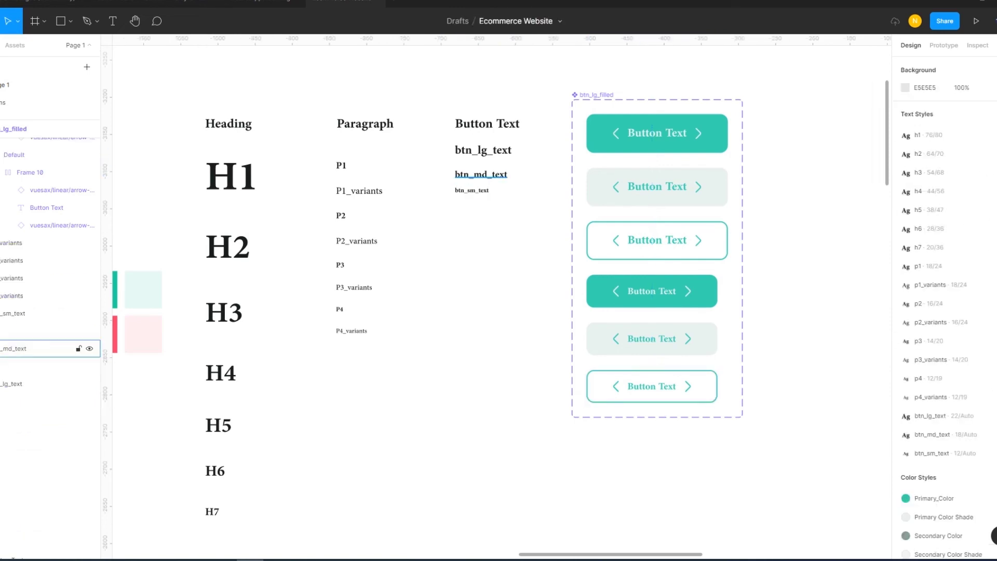
{"action": "left_click", "coordinate": [31, 349]}
{"action": "left_click", "coordinate": [930, 199]}
{"action": "key", "text": "Escape"}
Set the btn_sm_text style's font size to 14.
{"action": "left_click", "coordinate": [31, 313]}
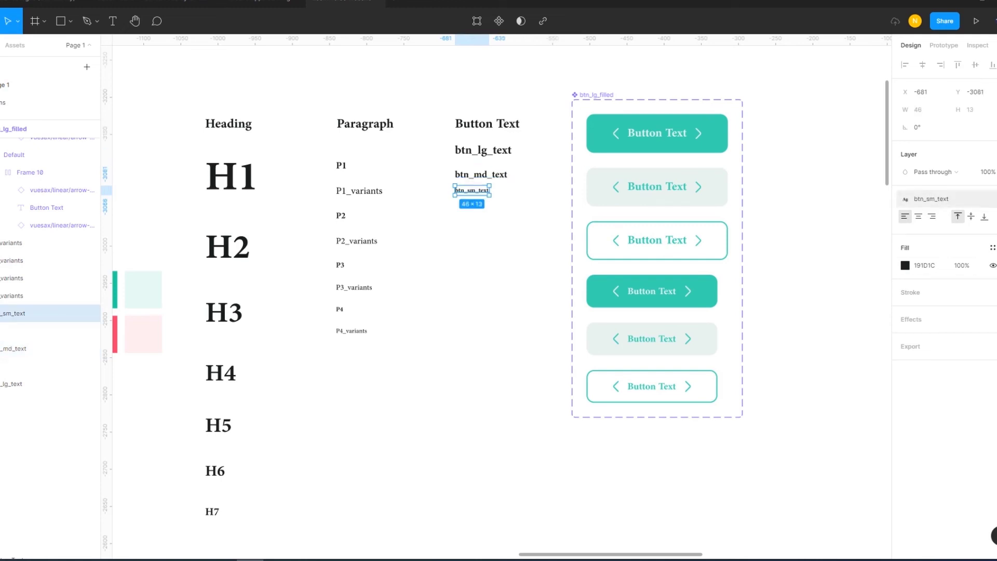
{"action": "left_click", "coordinate": [929, 199]}
{"action": "left_click", "coordinate": [988, 334]}
{"action": "left_click", "coordinate": [849, 491]}
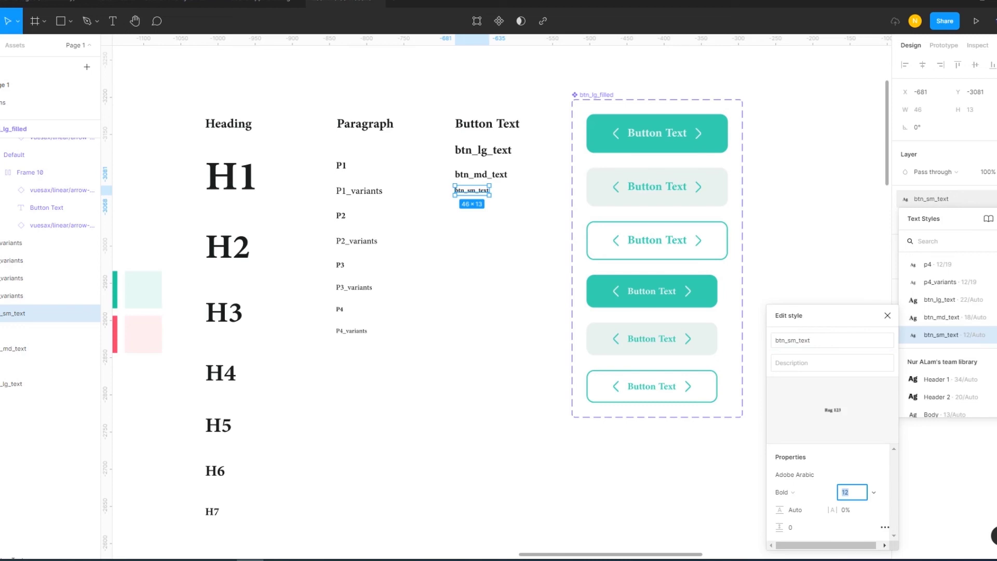
{"action": "type", "text": "14"}
{"action": "key", "text": "Return"}
{"action": "left_click", "coordinate": [519, 467]}
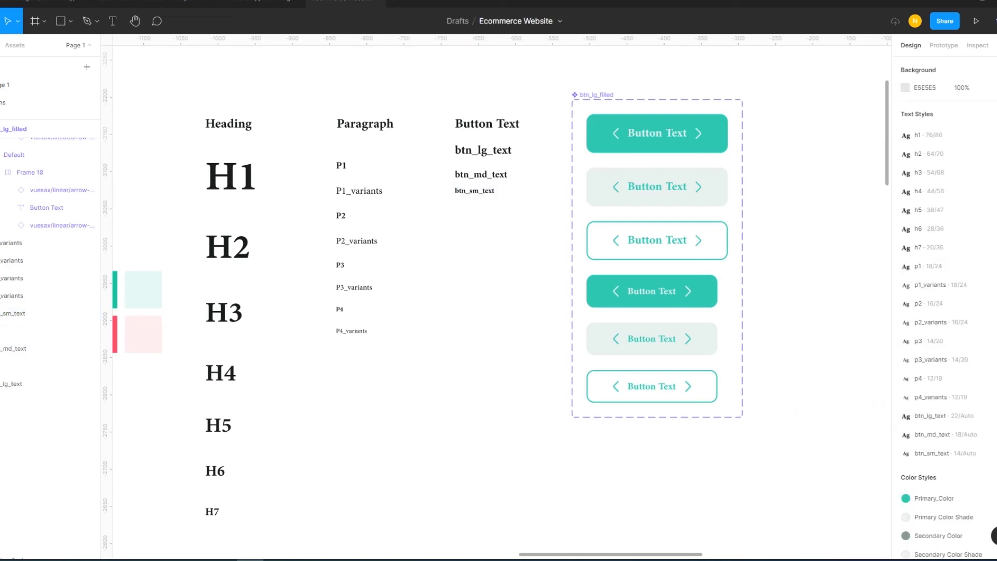
{"action": "left_click", "coordinate": [651, 386]}
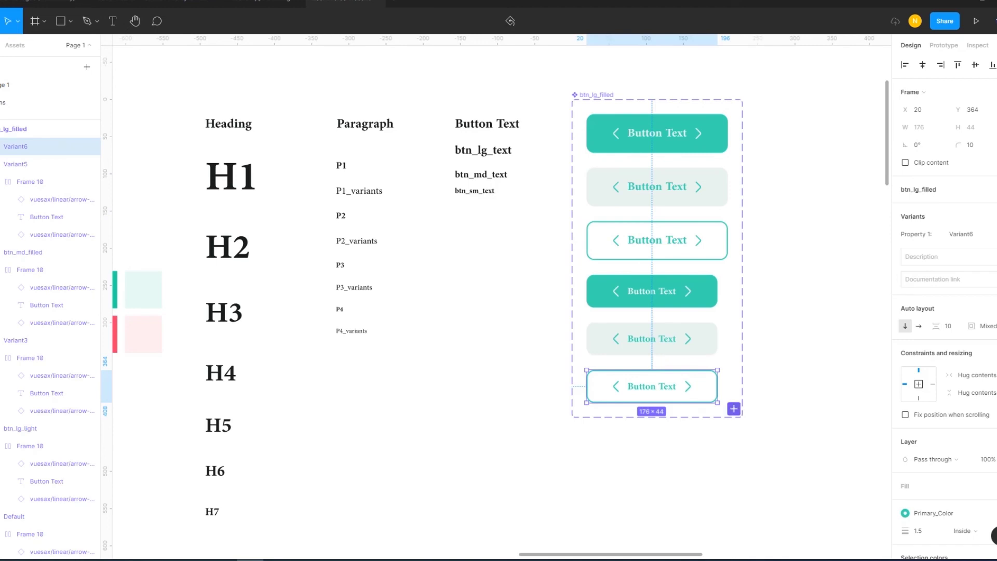
Add a seventh variant below the last outlined button.
{"action": "left_click", "coordinate": [733, 408]}
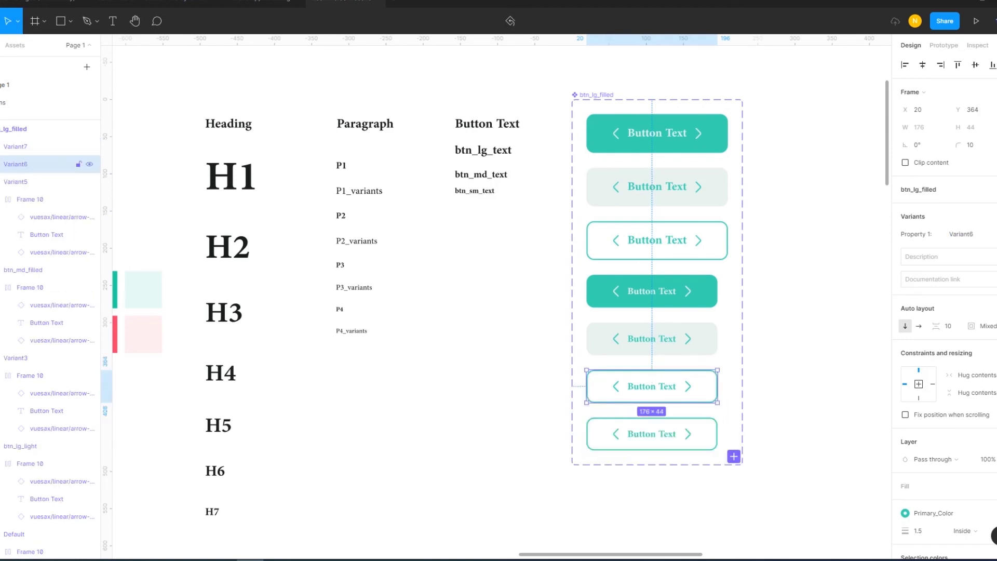
{"action": "left_click", "coordinate": [41, 181]}
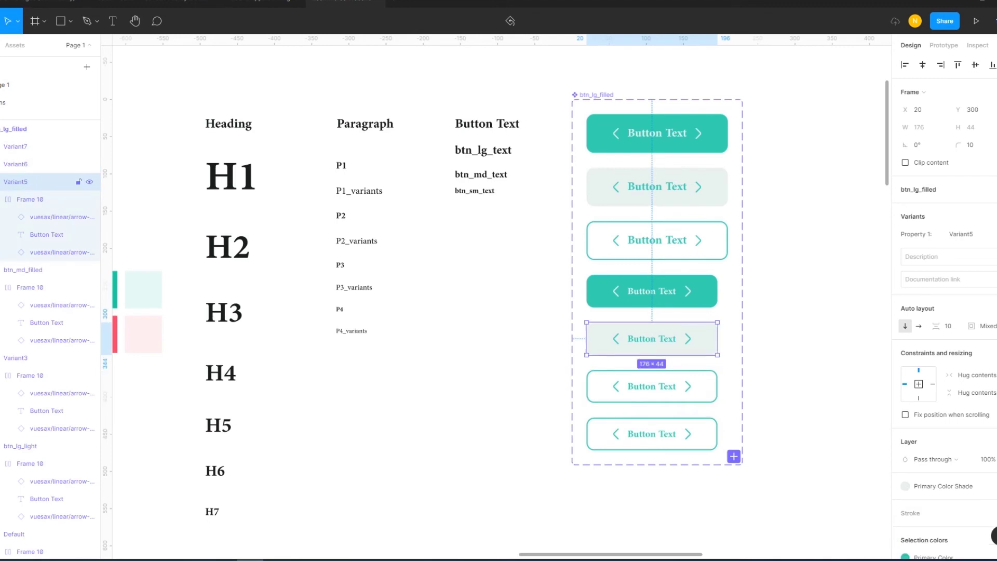
{"action": "key", "text": "Escape"}
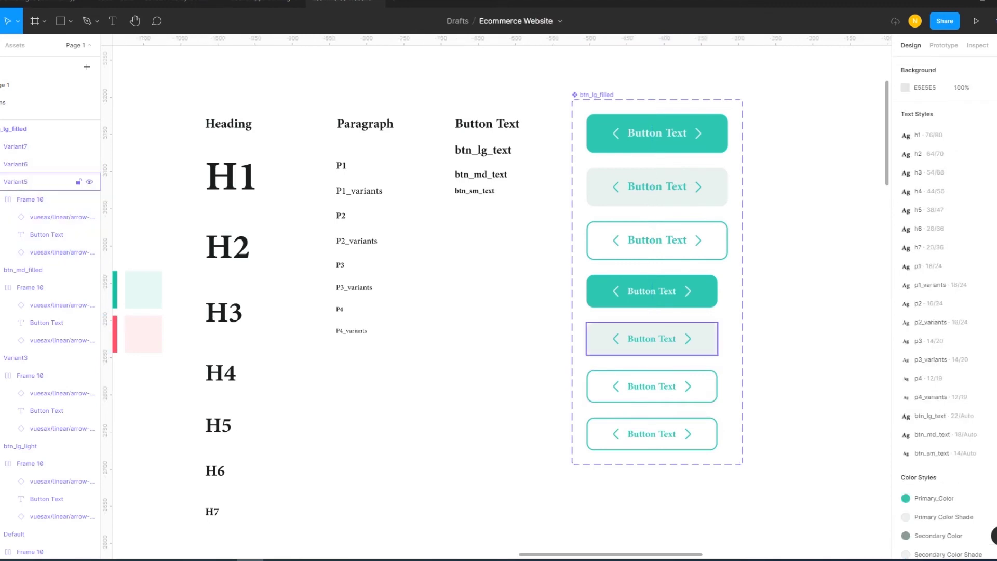
{"action": "left_click", "coordinate": [651, 338]}
{"action": "key", "text": "Escape"}
Review the light medium button's fill colour styles, leaving them unchanged.
{"action": "left_click", "coordinate": [651, 339]}
{"action": "left_click", "coordinate": [942, 486]}
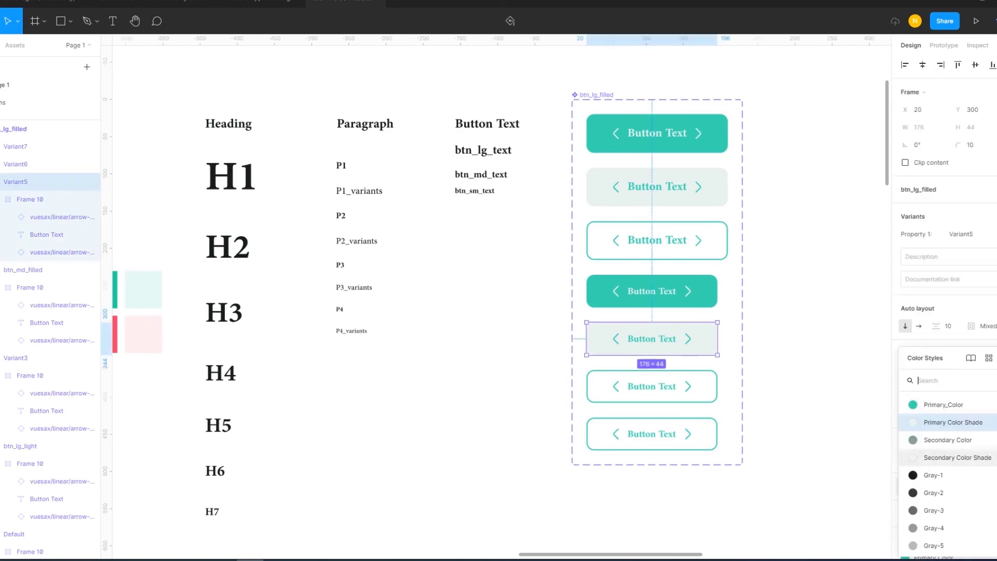
{"action": "key", "text": "Escape"}
{"action": "key", "text": "Escape"}
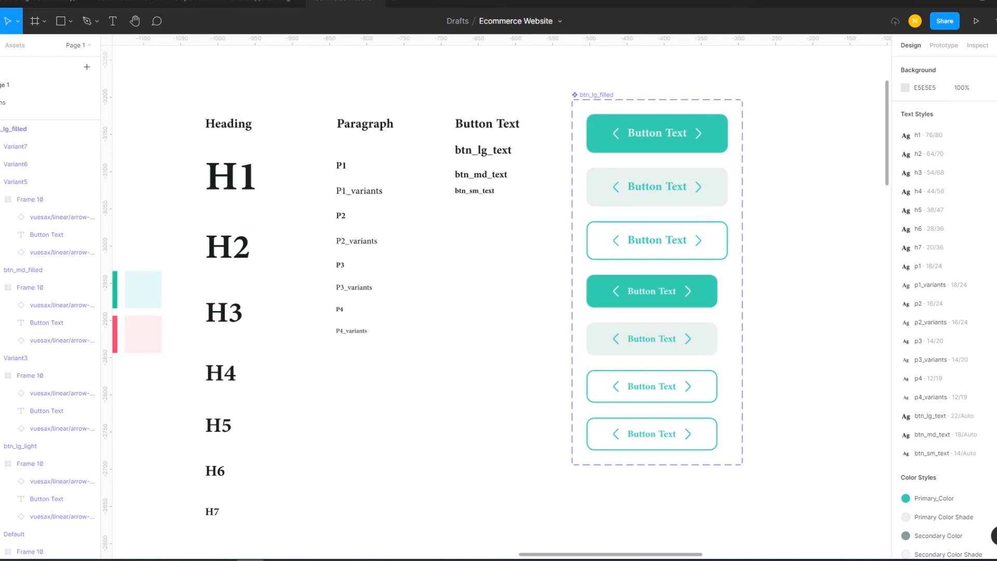
{"action": "left_click", "coordinate": [651, 291]}
{"action": "key", "text": "Escape"}
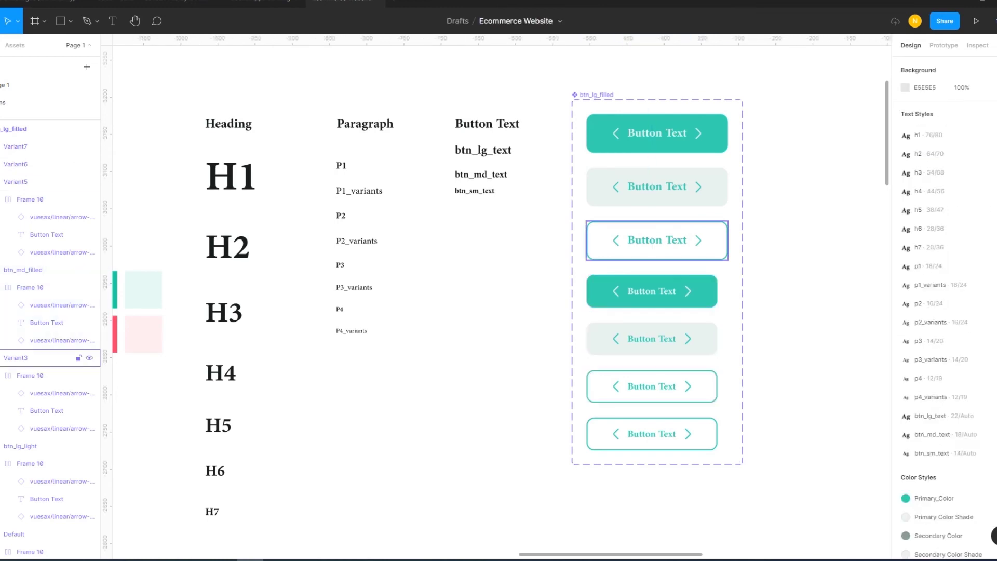
Rename the third button variant in Layers to btn_lg_outline.
{"action": "left_click", "coordinate": [42, 357]}
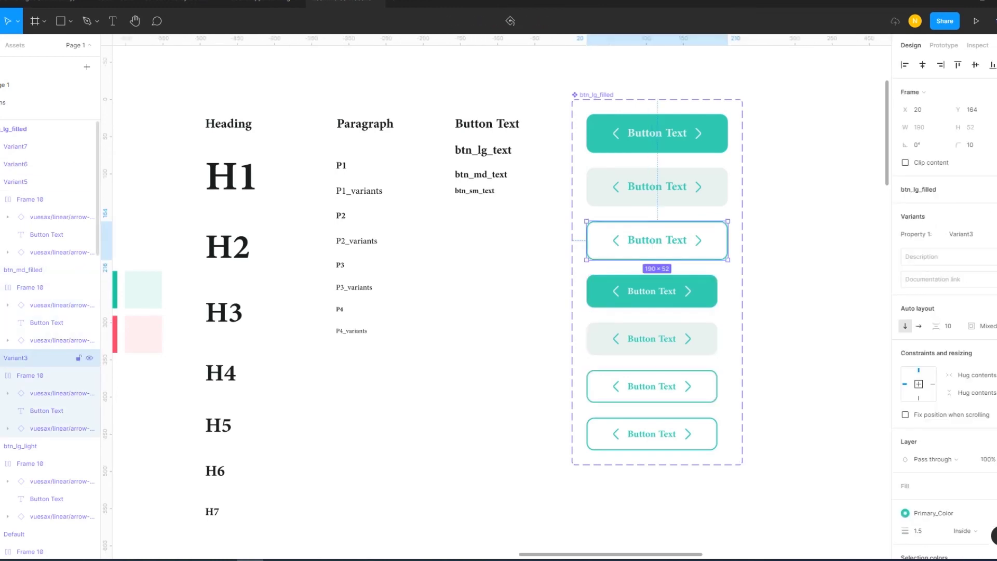
{"action": "double_click", "coordinate": [31, 358]}
{"action": "type", "text": "btn_md_filled"}
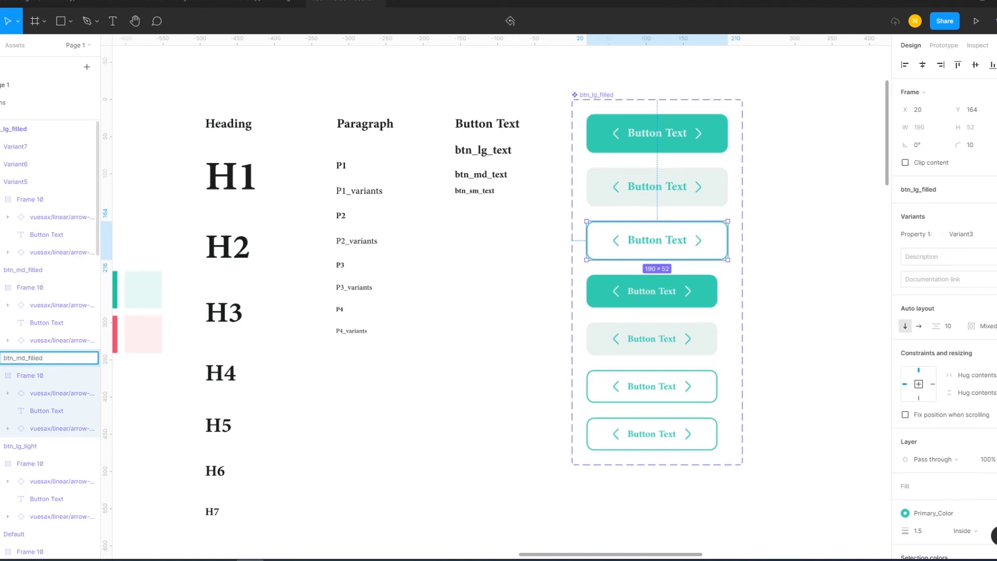
{"action": "key", "text": "shift+Left"}
{"action": "key", "text": "shift+Left"}
{"action": "type", "text": "lg"}
{"action": "key", "text": "shift+End"}
{"action": "type", "text": "outline"}
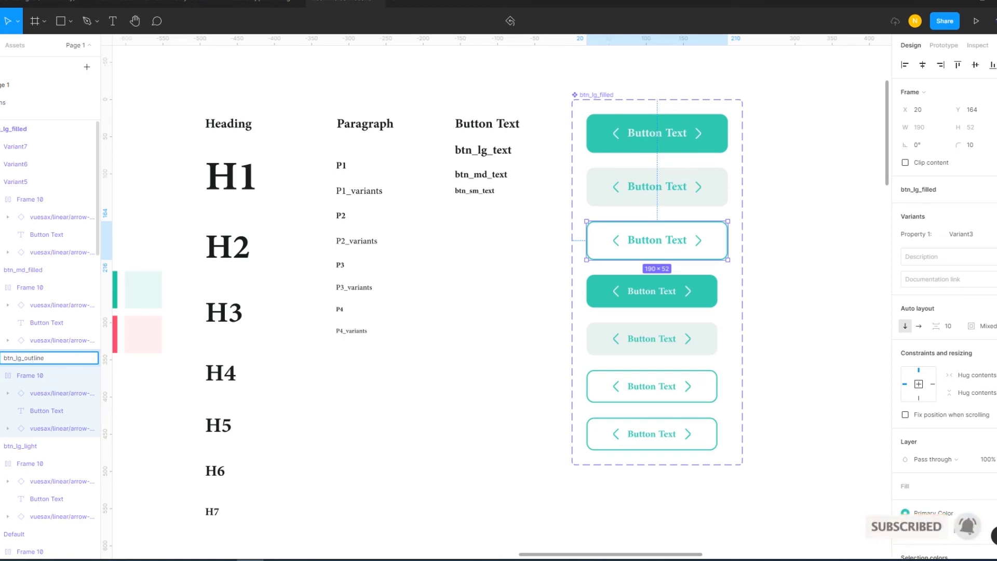
{"action": "key", "text": "Escape"}
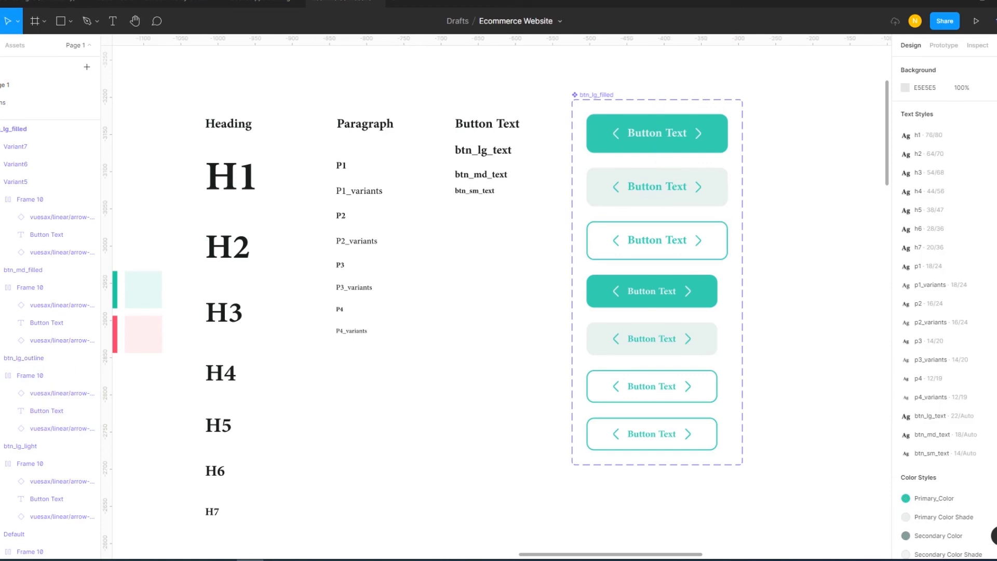
Set the fifth variant's Property 1 value to btn_md_light.
{"action": "left_click", "coordinate": [651, 291]}
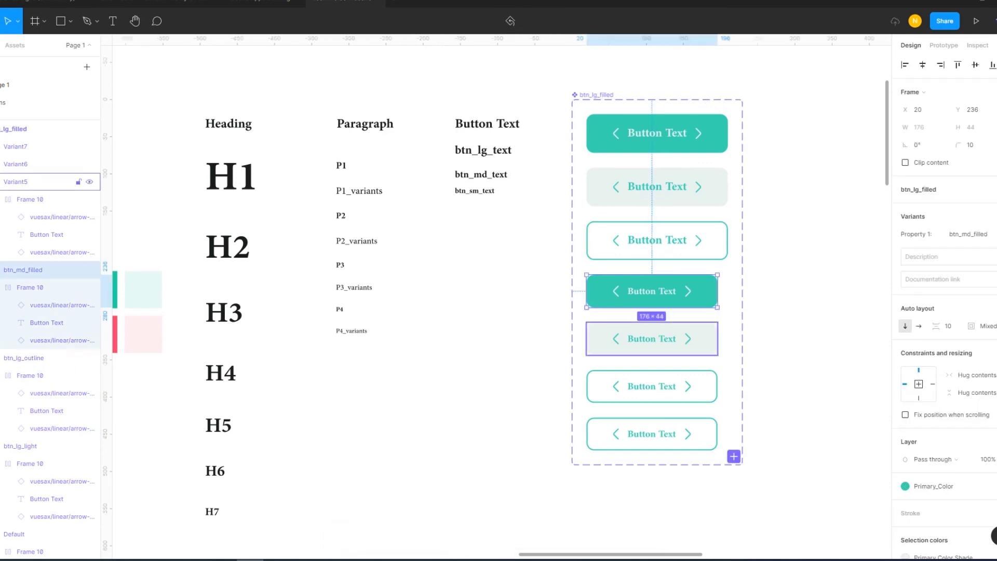
{"action": "left_click", "coordinate": [652, 339]}
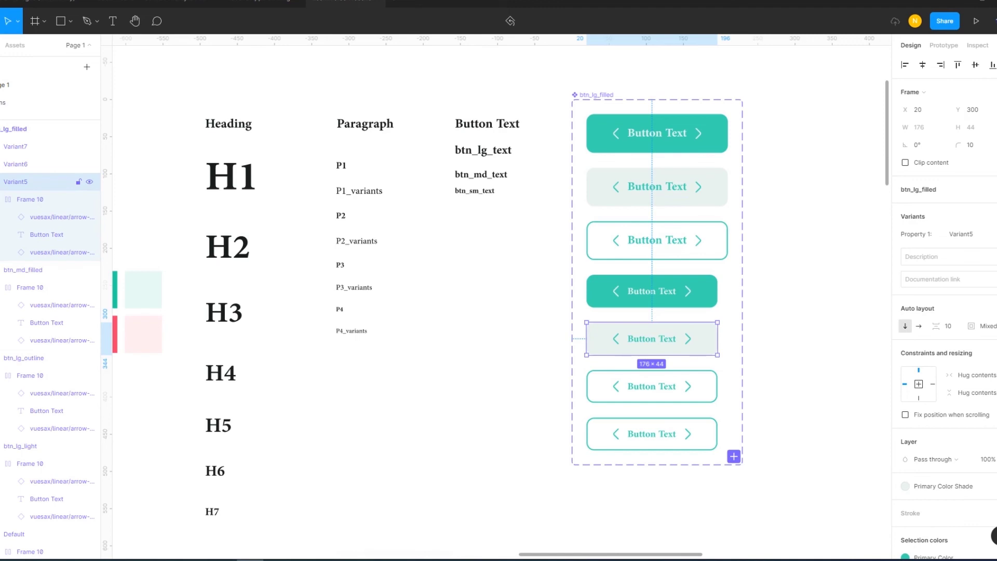
{"action": "left_click", "coordinate": [23, 270]}
{"action": "left_click", "coordinate": [967, 233]}
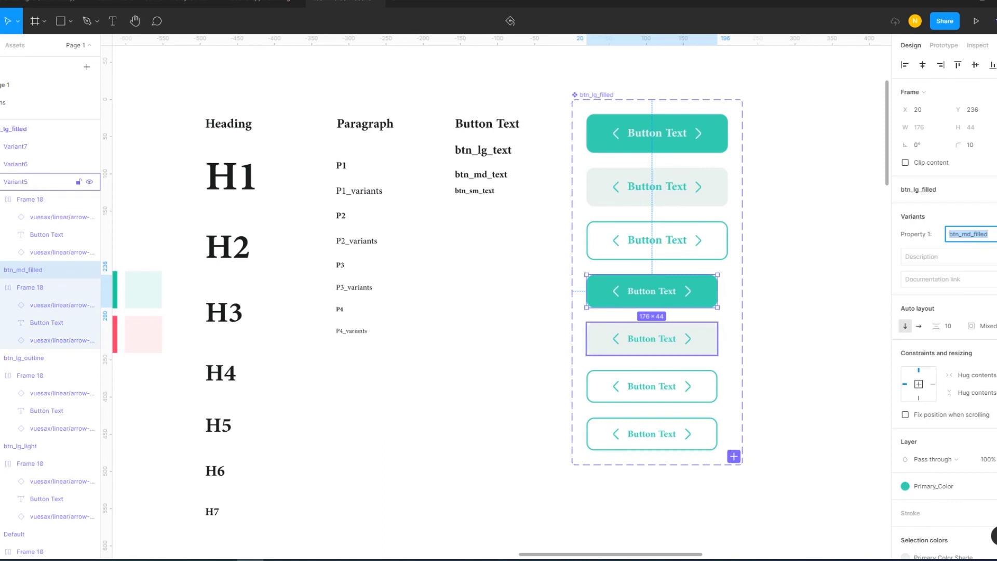
{"action": "left_click", "coordinate": [651, 338]}
{"action": "left_click", "coordinate": [964, 234]}
{"action": "type", "text": "btn_md_filled"}
{"action": "key", "text": "shift+Left"}
{"action": "key", "text": "shift+Left"}
{"action": "left_click", "coordinate": [976, 234]}
{"action": "double_click", "coordinate": [976, 234]}
{"action": "type", "text": "light"}
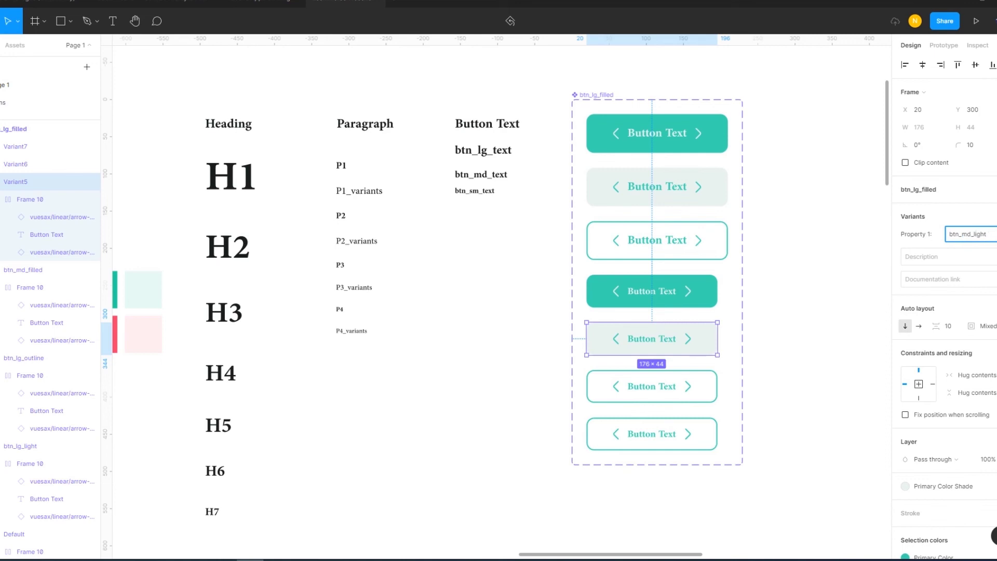
{"action": "key", "text": "Escape"}
Set the sixth variant's Property 1 value to btn_md_outline.
{"action": "left_click", "coordinate": [651, 338]}
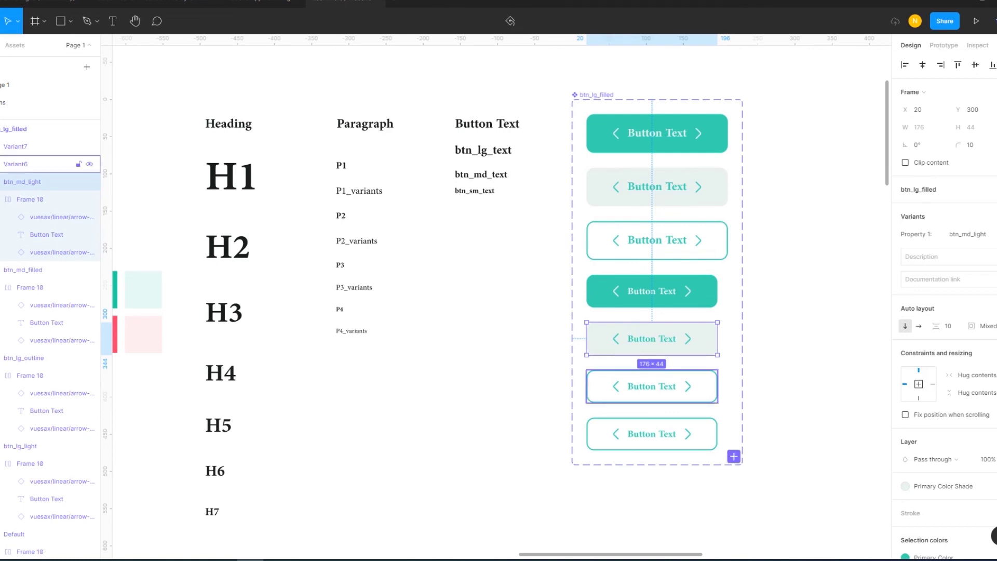
{"action": "left_click", "coordinate": [31, 164]}
{"action": "left_click", "coordinate": [961, 234]}
{"action": "type", "text": "btn_md_filled"}
{"action": "key", "text": "shift+Left"}
{"action": "key", "text": "shift+Left"}
{"action": "key", "text": "shift+Left"}
{"action": "key", "text": "shift+Left"}
{"action": "key", "text": "shift+Left"}
{"action": "type", "text": "outlinre"}
{"action": "key", "text": "BackSpace"}
{"action": "type", "text": "e"}
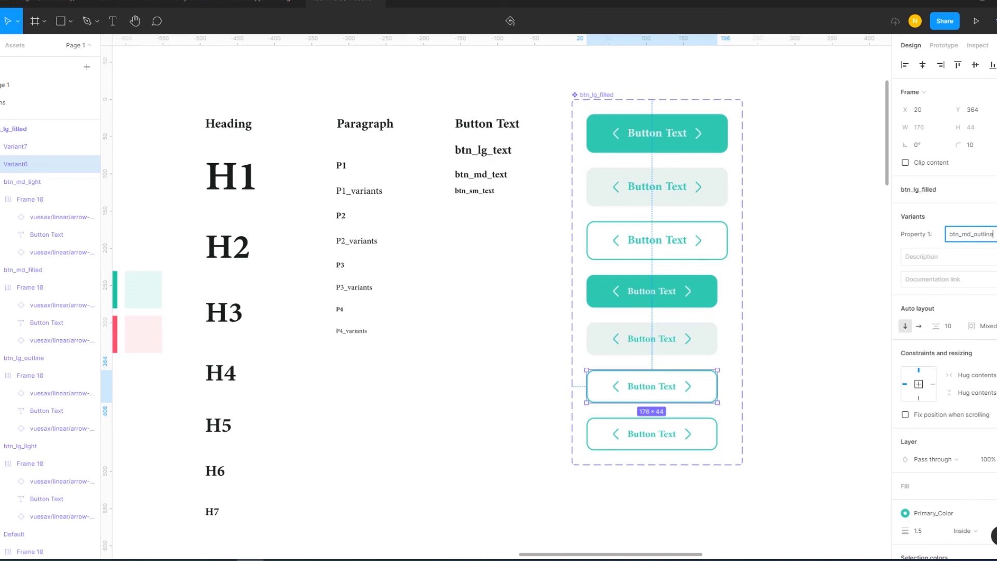
{"action": "left_click", "coordinate": [805, 363]}
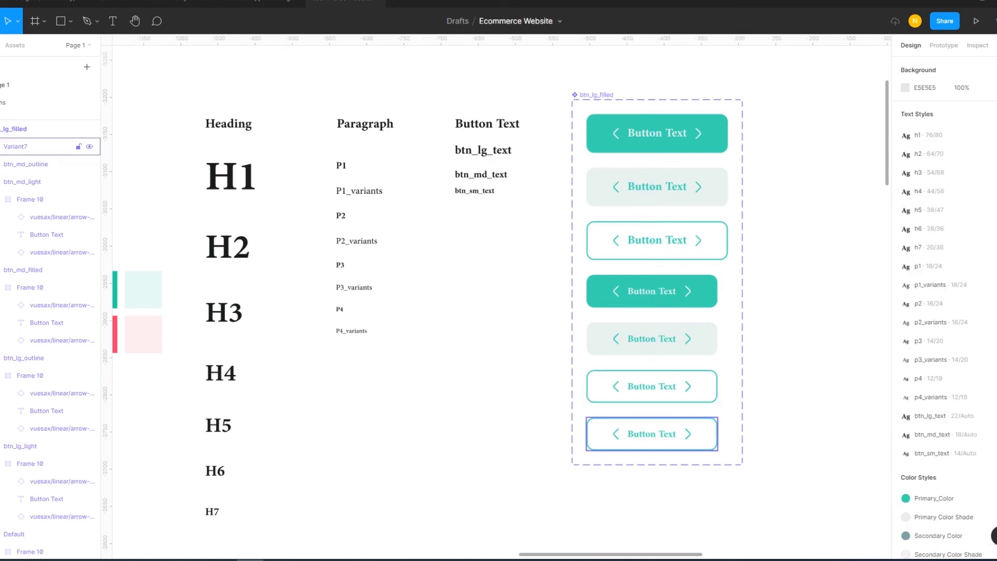
Remove the bottom button's stroke and fill it with the Primary_Color style.
{"action": "left_click", "coordinate": [651, 441]}
{"action": "left_click", "coordinate": [991, 347]}
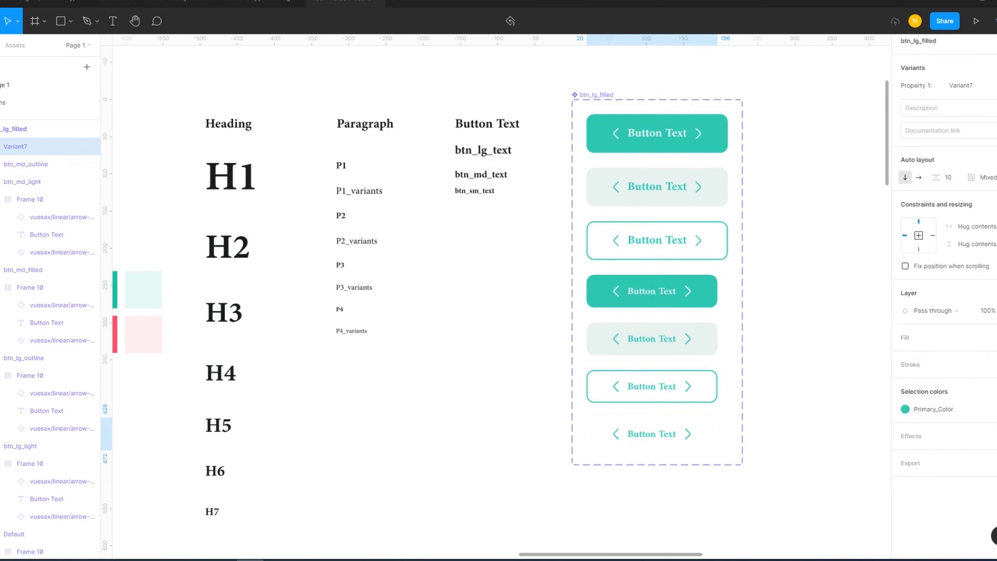
{"action": "left_click", "coordinate": [991, 337]}
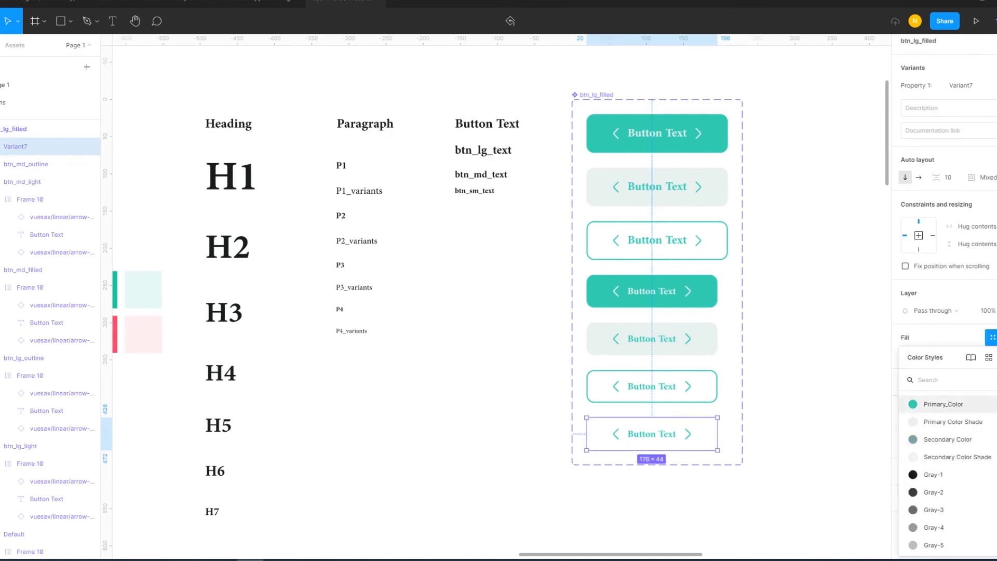
{"action": "left_click", "coordinate": [930, 404]}
Make the button text Primary Color Shade and check the button's auto layout padding.
{"action": "double_click", "coordinate": [651, 434]}
{"action": "left_click", "coordinate": [905, 391]}
{"action": "left_click", "coordinate": [810, 412]}
{"action": "left_click", "coordinate": [808, 470]}
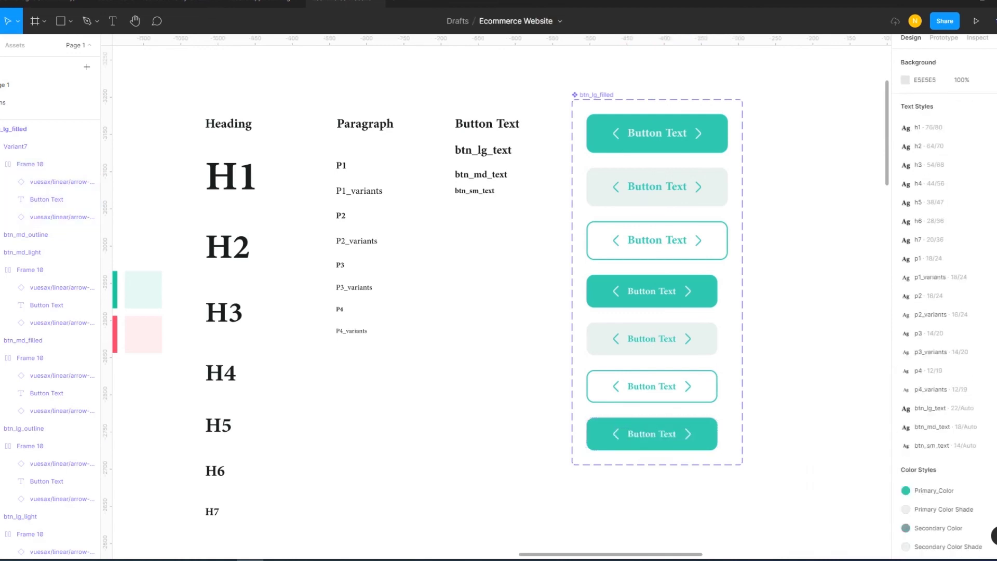
{"action": "scroll", "coordinate": [498, 296], "scroll_direction": "down", "scroll_amount": 1}
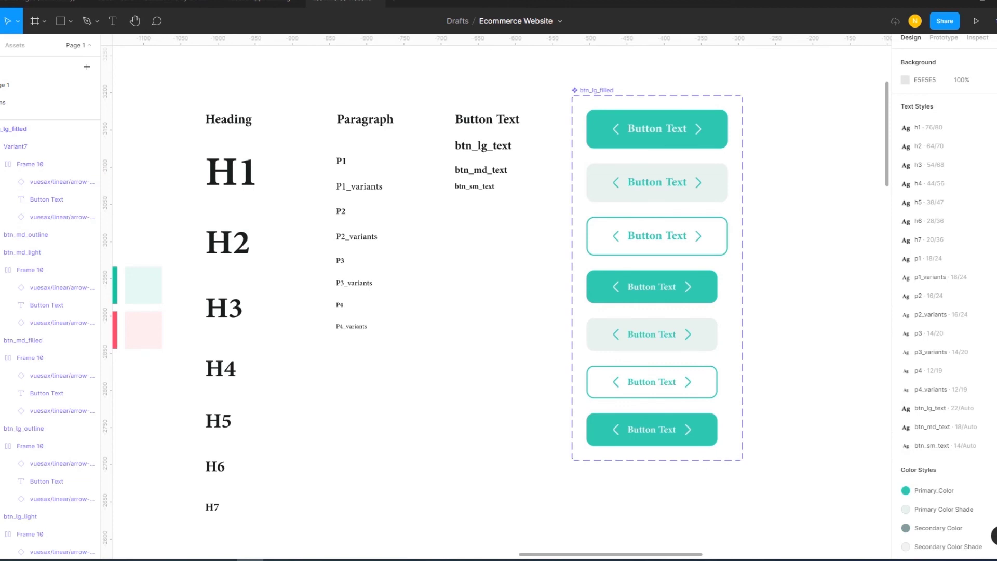
{"action": "left_click", "coordinate": [651, 429]}
{"action": "scroll", "coordinate": [651, 425], "scroll_direction": "down", "scroll_amount": 2}
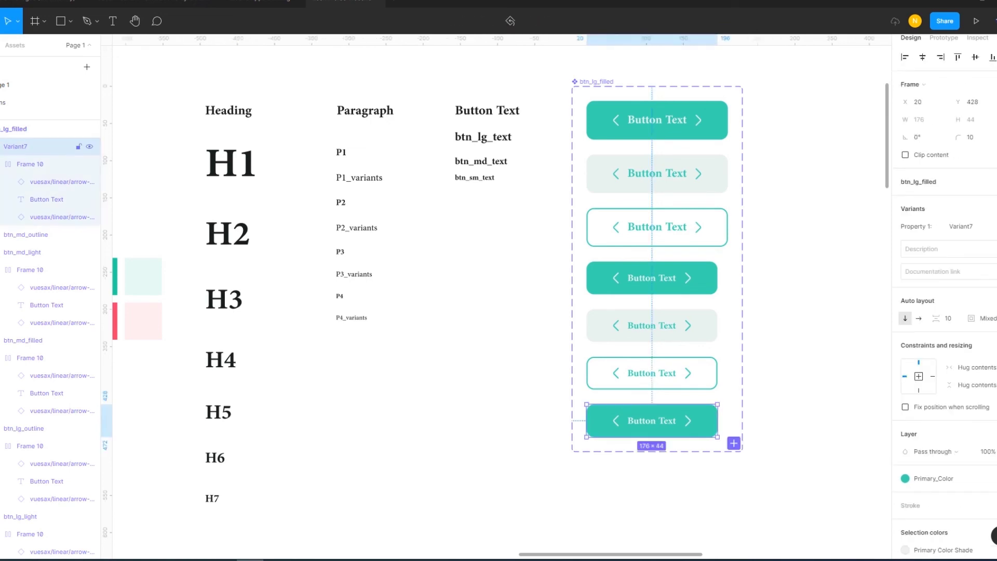
{"action": "left_click", "coordinate": [971, 318]}
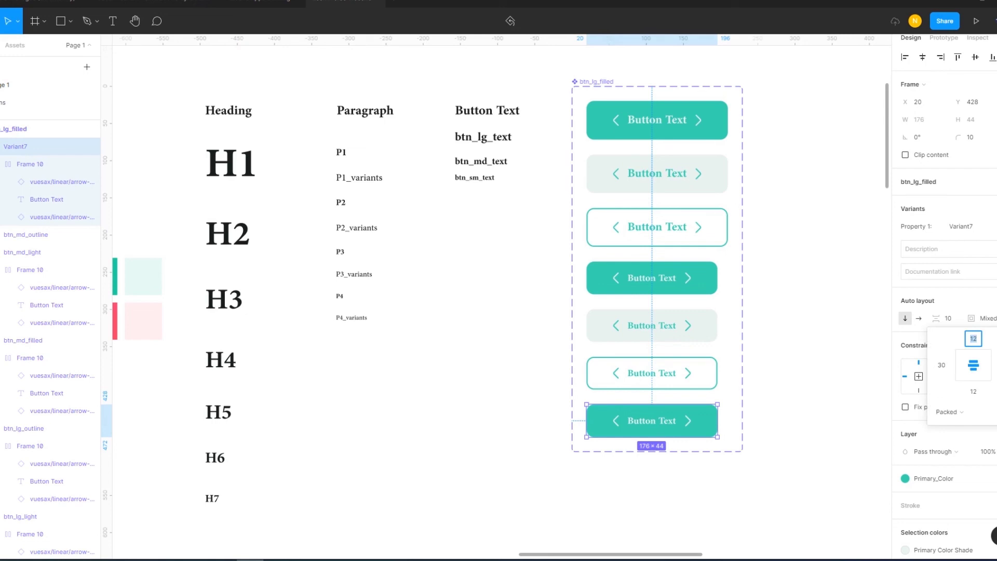
Apply the btn_sm_text style to the bottom button's label.
{"action": "left_click", "coordinate": [29, 164]}
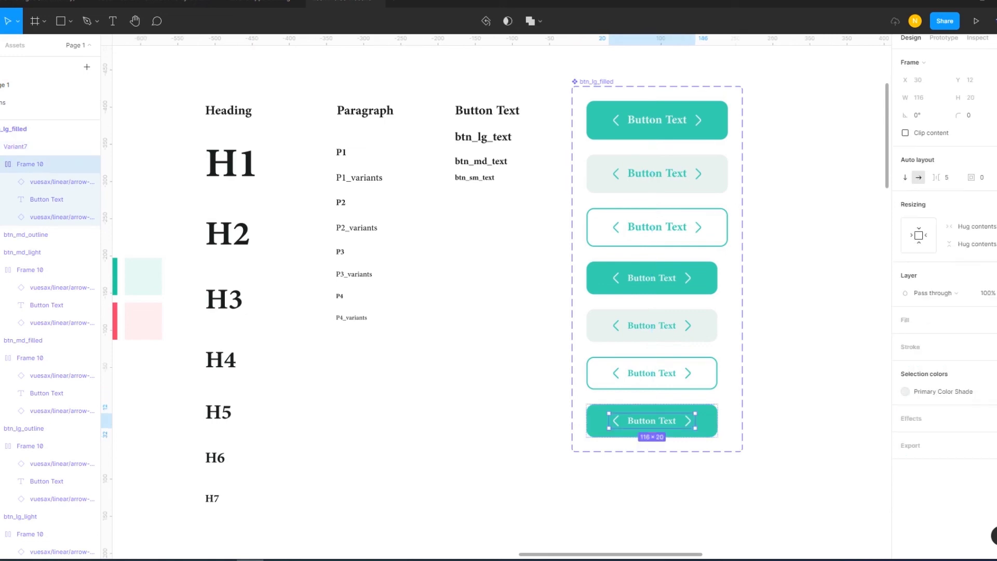
{"action": "left_click", "coordinate": [46, 199]}
{"action": "left_click", "coordinate": [935, 240]}
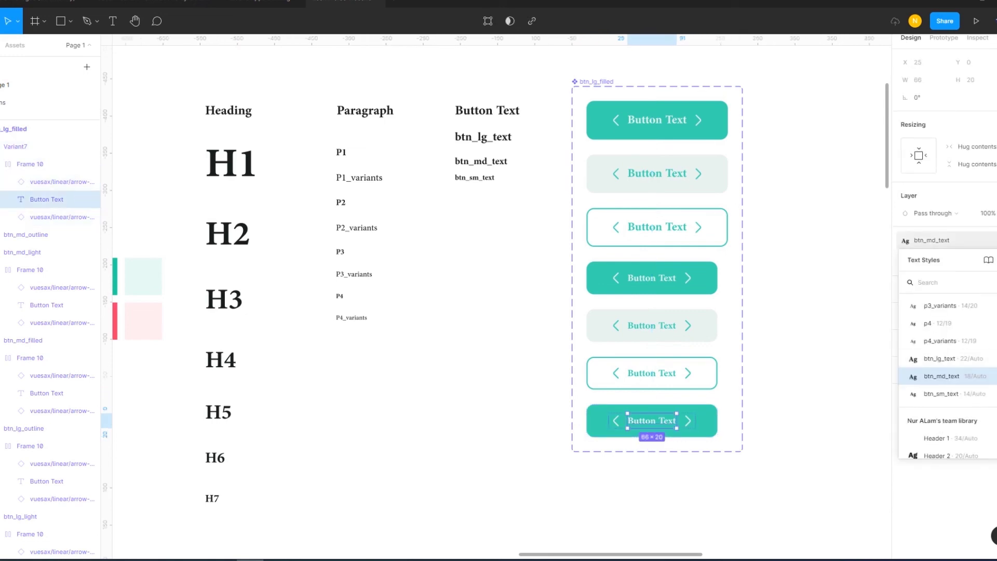
{"action": "left_click", "coordinate": [940, 394]}
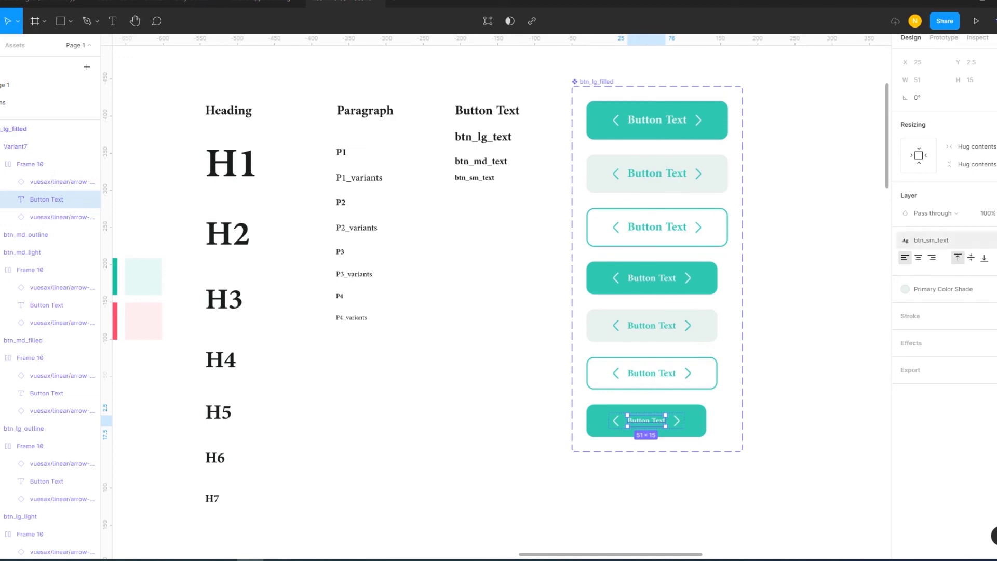
{"action": "left_click", "coordinate": [21, 147]}
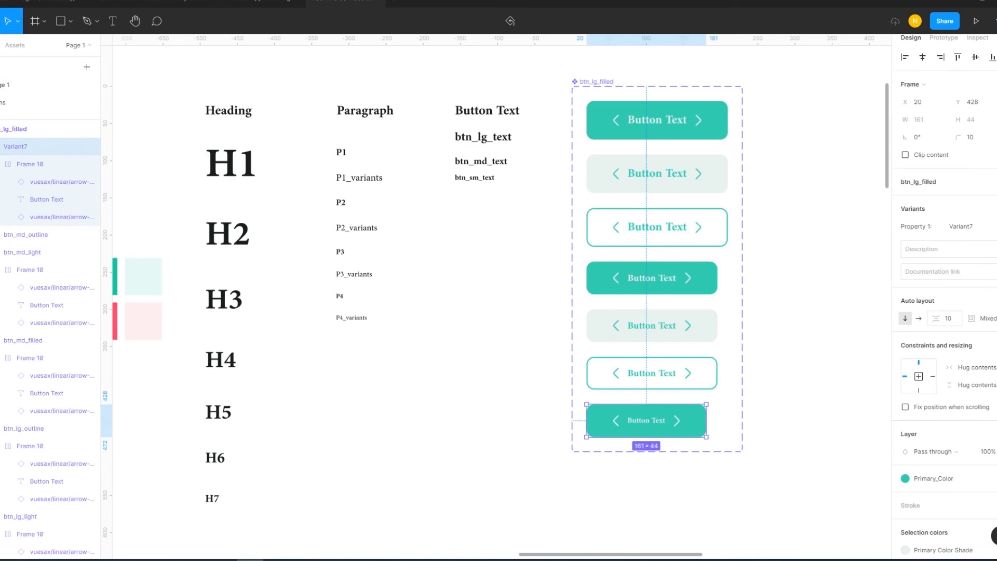
{"action": "left_click", "coordinate": [26, 234]}
{"action": "left_click", "coordinate": [21, 146]}
Change the bottom variant's Property 1 value to btn_sm_filled.
{"action": "left_click", "coordinate": [969, 226]}
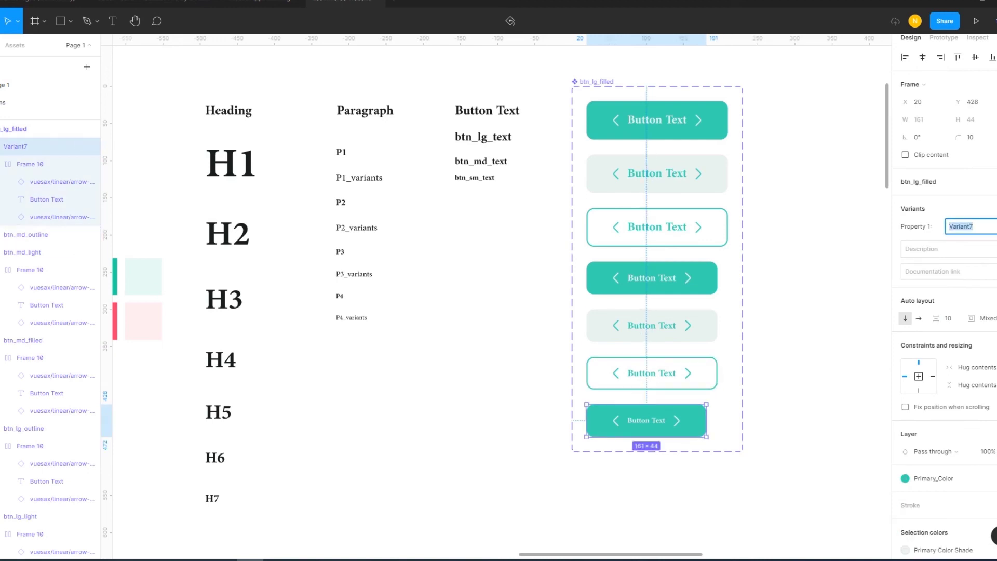
{"action": "type", "text": "btn_md_filled"}
{"action": "key", "text": "Left"}
{"action": "key", "text": "Left"}
{"action": "key", "text": "Left"}
{"action": "key", "text": "shift+Left"}
{"action": "key", "text": "shift+Left"}
{"action": "type", "text": "sm"}
{"action": "key", "text": "Return"}
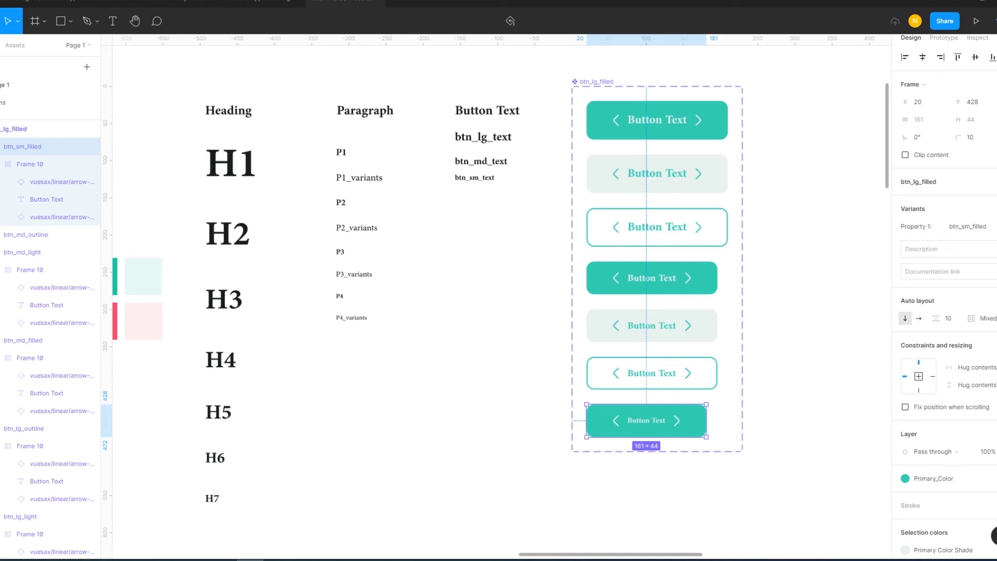
Give btn_sm_filled 8 top/bottom and 24 left/right padding, shrinking it to 149×36.
{"action": "left_click", "coordinate": [970, 318]}
{"action": "type", "text": "10"}
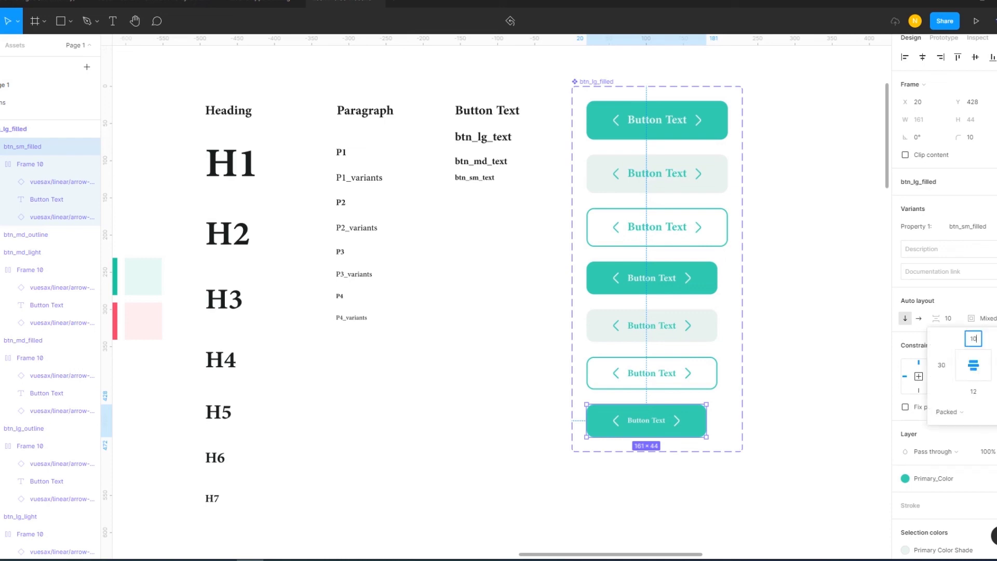
{"action": "key", "text": "Tab"}
{"action": "type", "text": "10"}
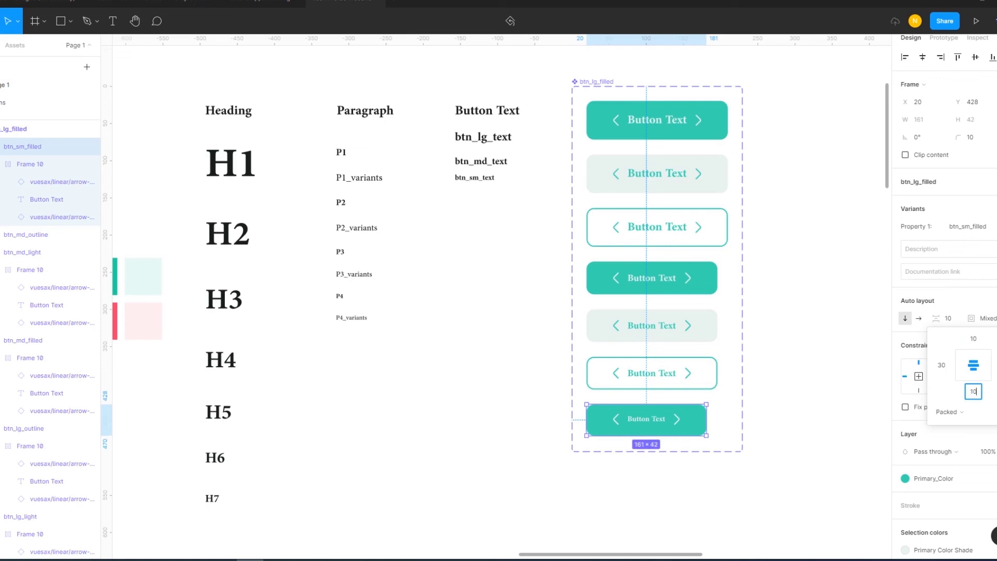
{"action": "key", "text": "Tab"}
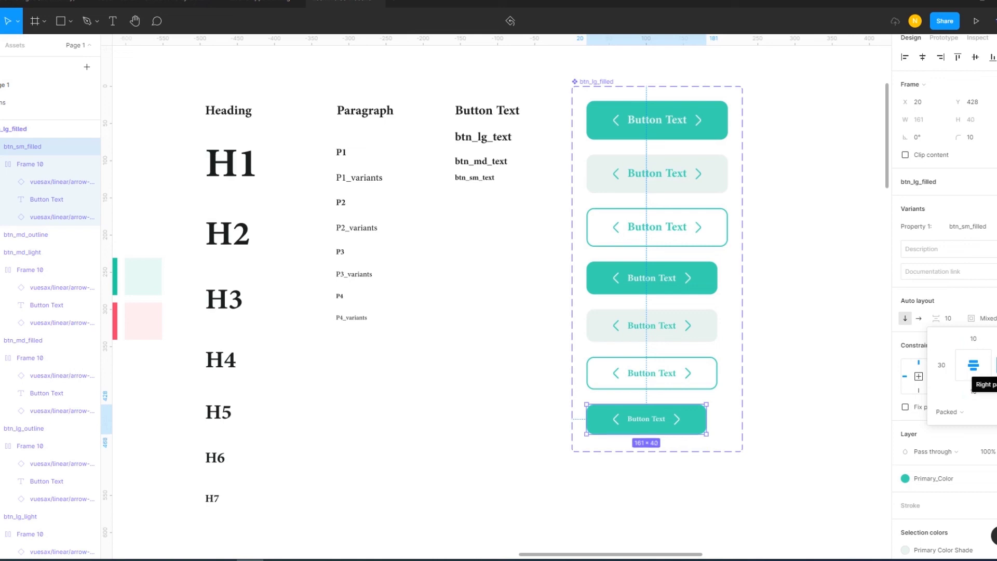
{"action": "type", "text": "10"}
{"action": "key", "text": "Tab"}
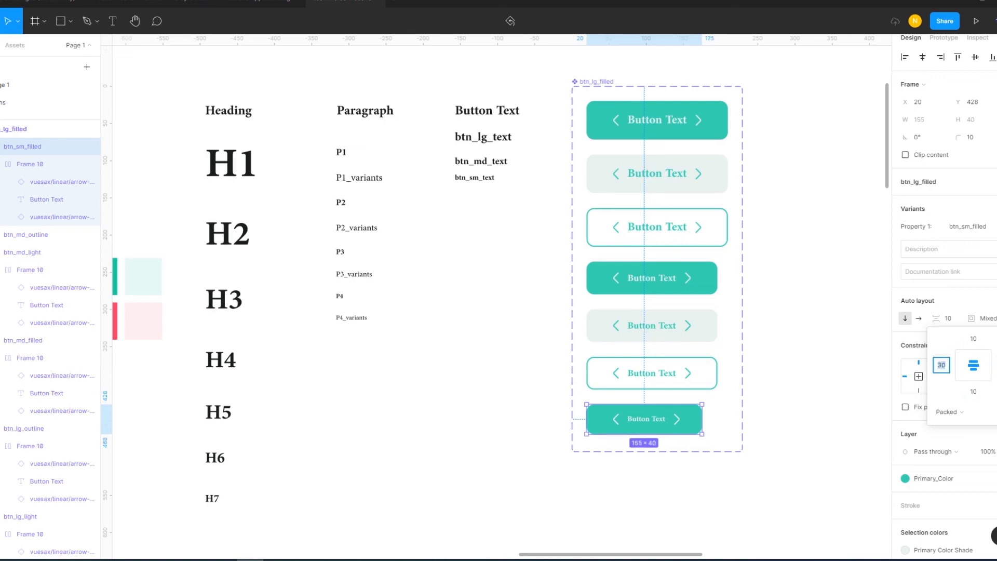
{"action": "type", "text": "24"}
{"action": "key", "text": "Tab"}
{"action": "type", "text": "8"}
{"action": "key", "text": "Tab"}
{"action": "type", "text": "8"}
{"action": "key", "text": "Tab"}
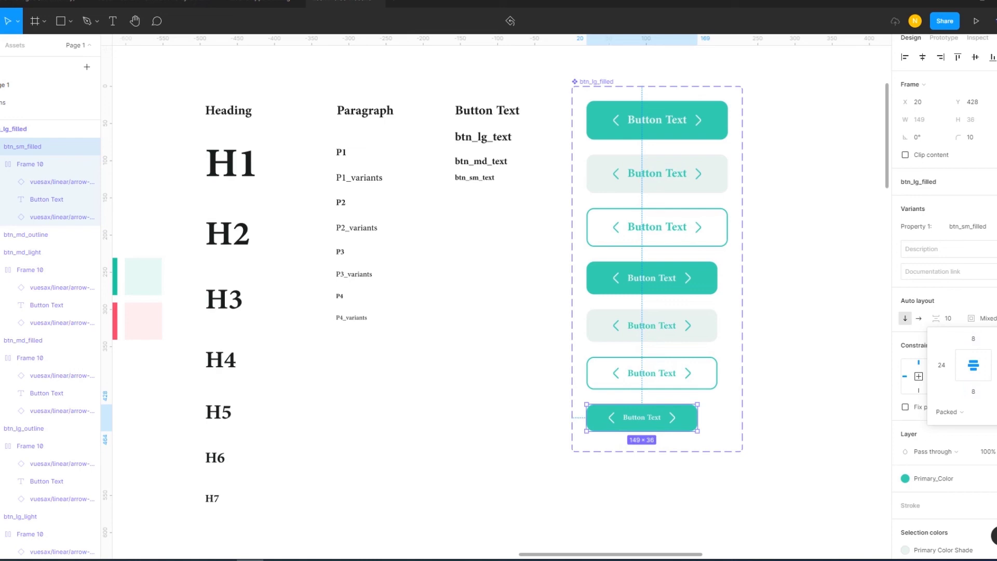
{"action": "key", "text": "Escape"}
{"action": "left_click", "coordinate": [31, 146]}
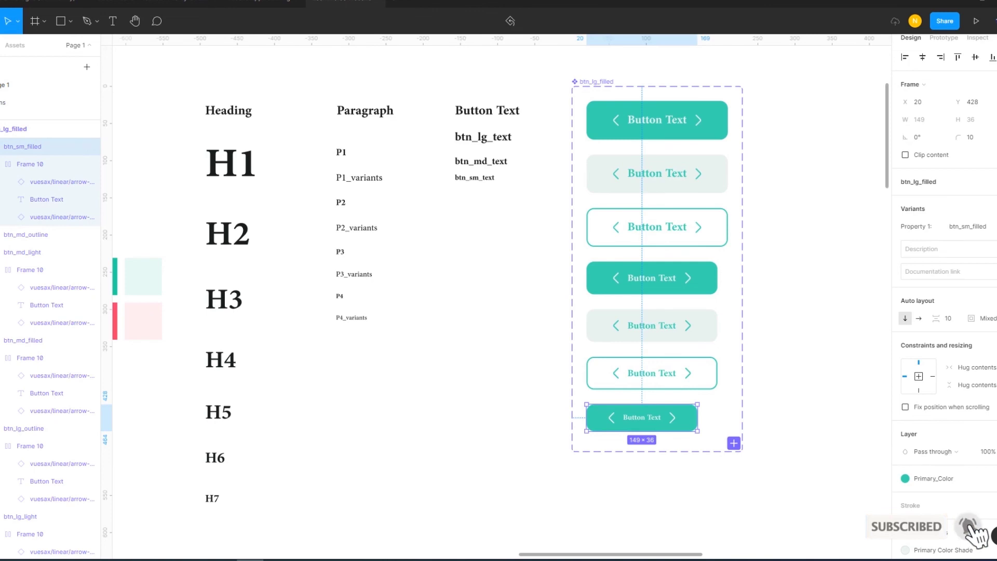
Add a btn_sm_light variant filled with Primary Color Shade.
{"action": "left_click", "coordinate": [733, 443]}
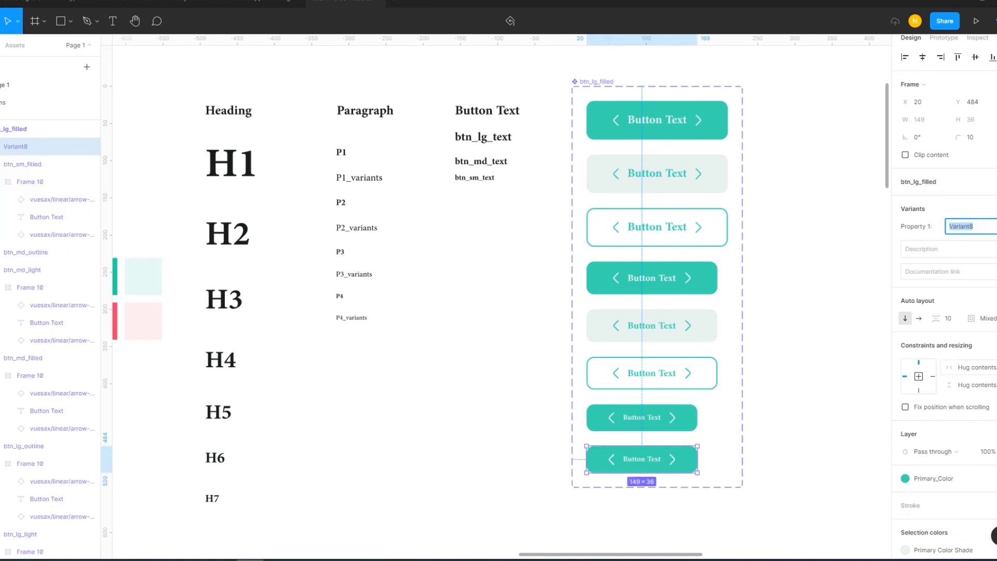
{"action": "type", "text": "btn_md_filled"}
{"action": "type", "text": "sm"}
{"action": "key", "text": "shift+Left"}
{"action": "key", "text": "shift+Left"}
{"action": "key", "text": "shift+Left"}
{"action": "type", "text": "l"}
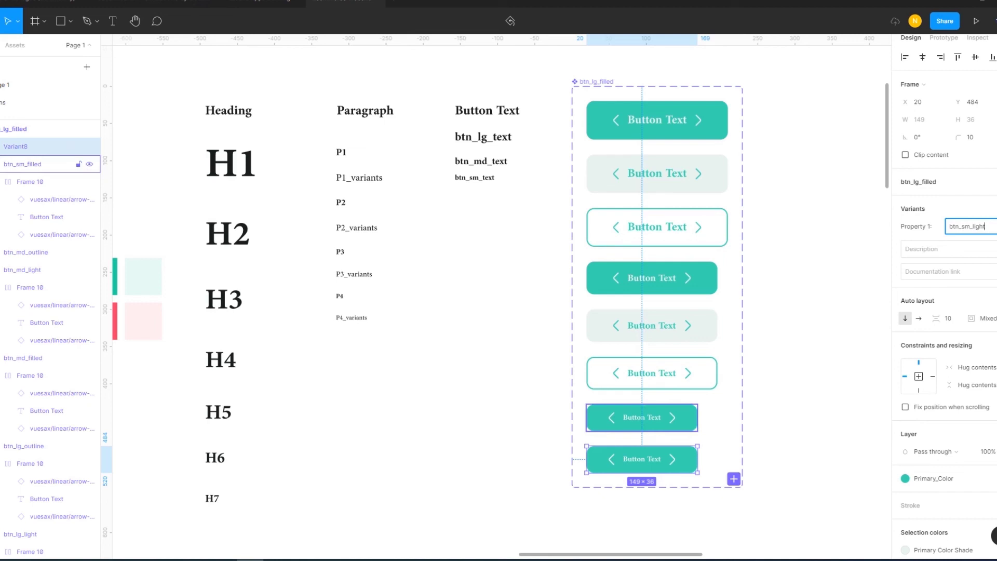
{"action": "key", "text": "Return"}
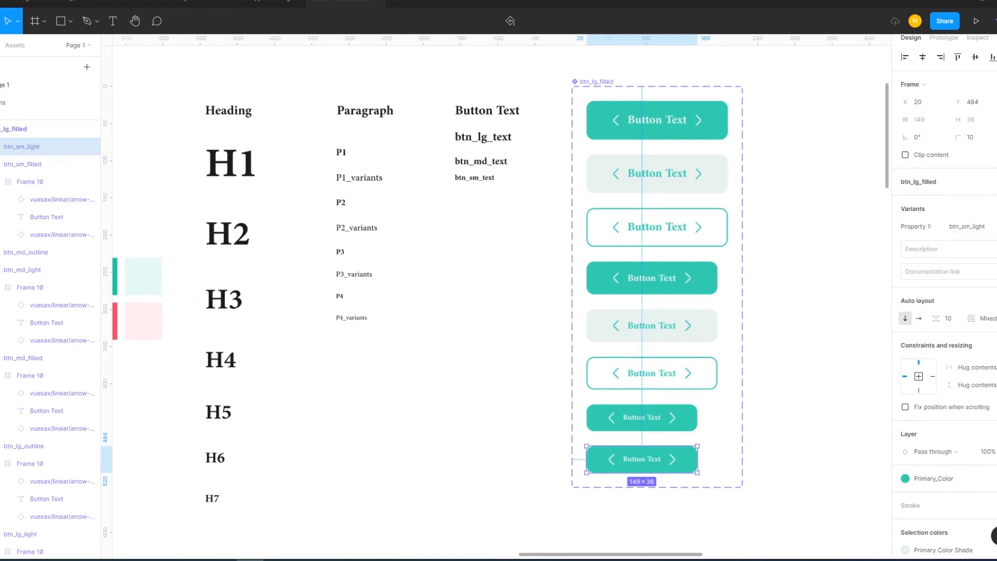
{"action": "scroll", "coordinate": [944, 452], "scroll_direction": "down", "scroll_amount": 2}
{"action": "left_click", "coordinate": [989, 368]}
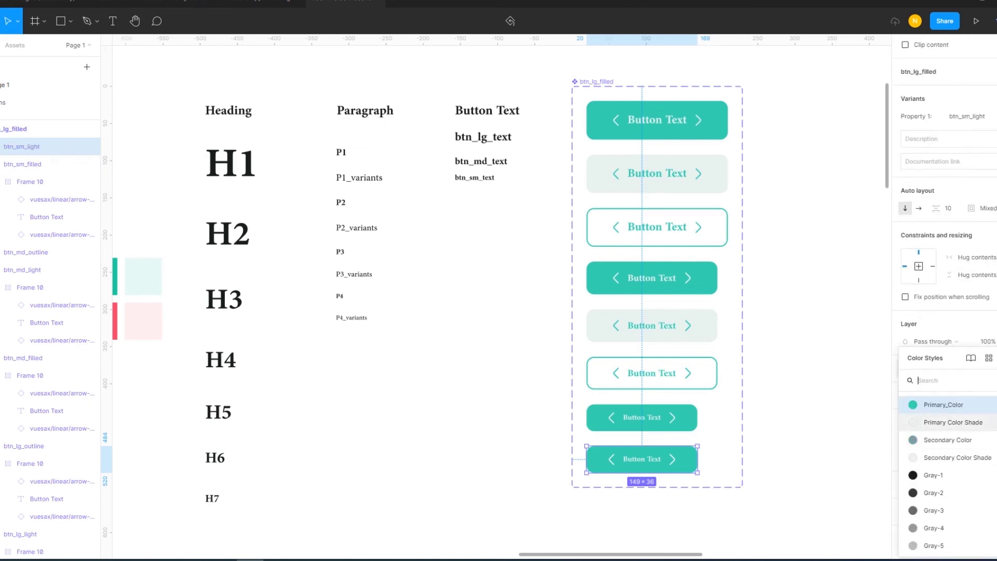
{"action": "left_click", "coordinate": [953, 422]}
{"action": "double_click", "coordinate": [642, 459]}
{"action": "left_click", "coordinate": [905, 345]}
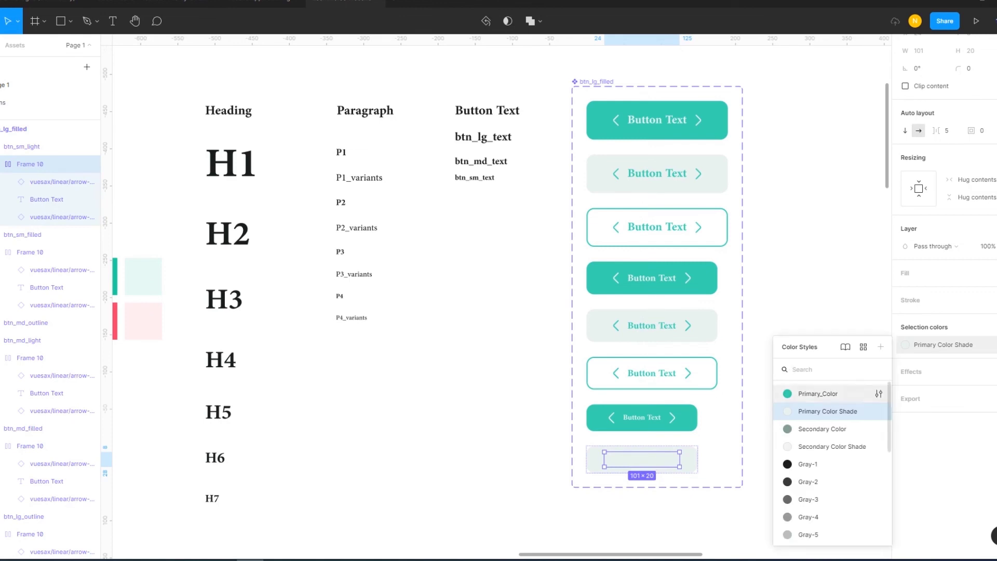
{"action": "key", "text": "Escape"}
{"action": "key", "text": "Escape"}
Add a small outline variant with no fill and a Primary_Color stroke.
{"action": "scroll", "coordinate": [657, 312], "scroll_direction": "down", "scroll_amount": 2}
{"action": "left_click", "coordinate": [642, 416]}
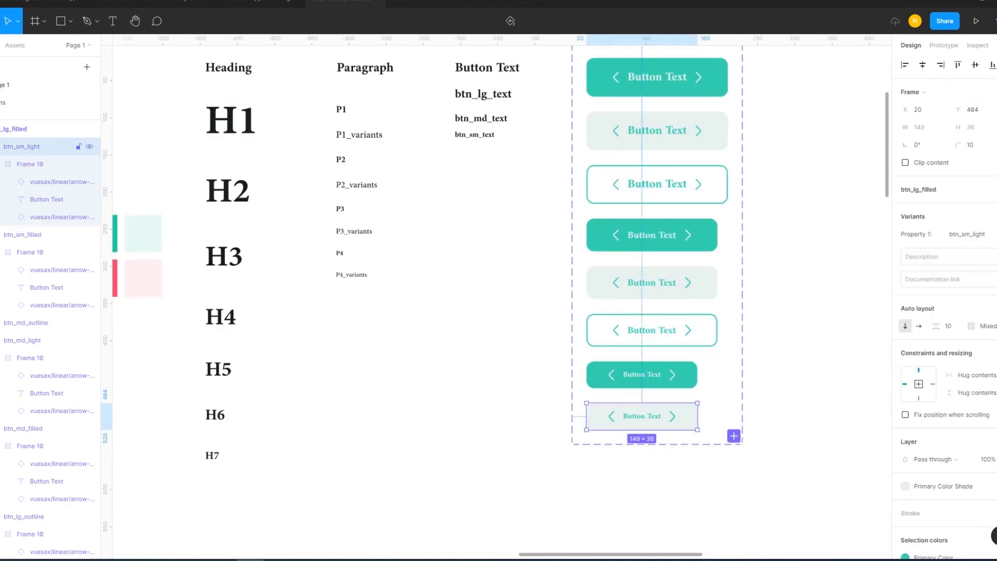
{"action": "left_click", "coordinate": [734, 436]}
{"action": "scroll", "coordinate": [944, 312], "scroll_direction": "down", "scroll_amount": 2}
{"action": "left_click", "coordinate": [991, 376]}
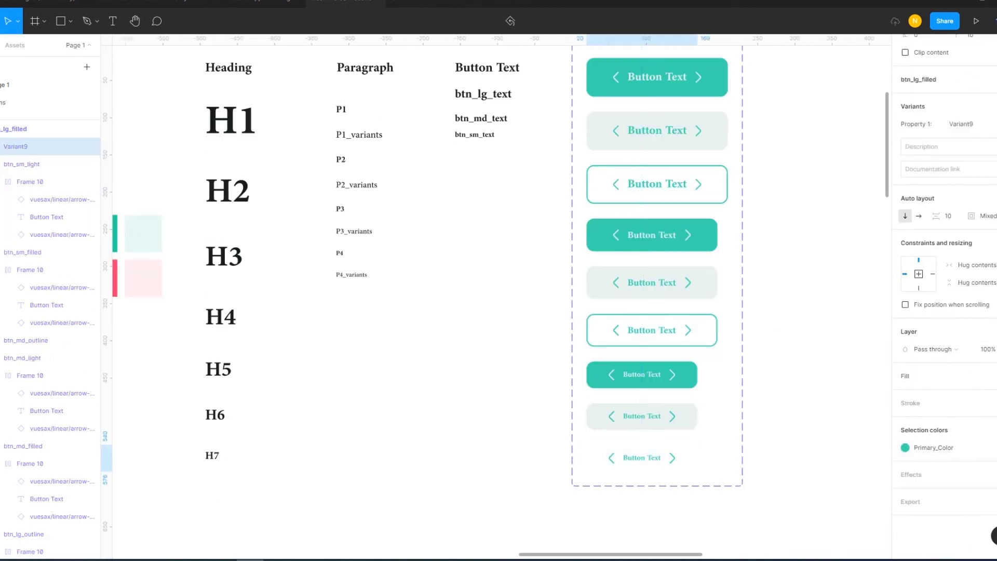
{"action": "left_click", "coordinate": [992, 403]}
{"action": "left_click", "coordinate": [919, 438]}
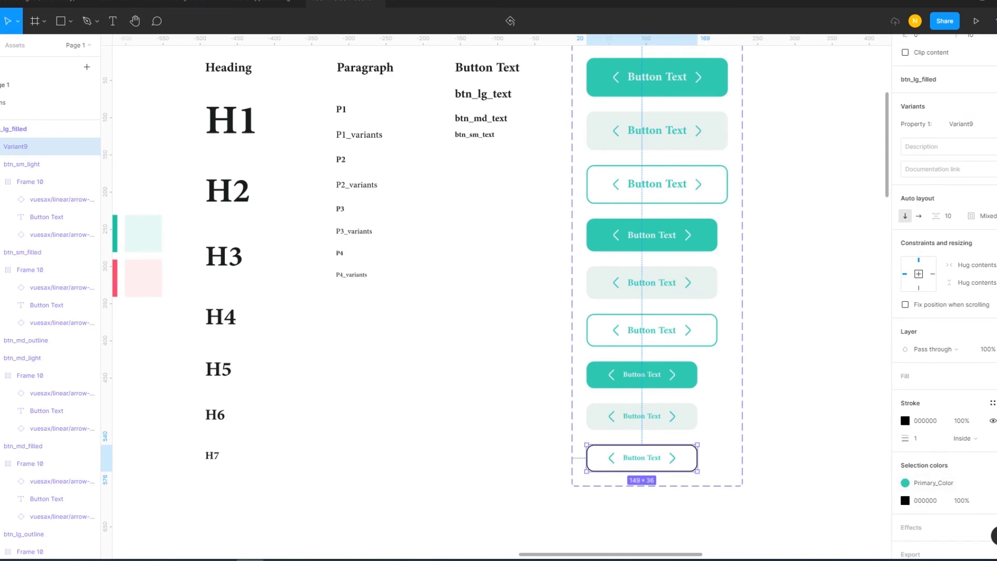
{"action": "key", "text": "Escape"}
{"action": "key", "text": "Escape"}
{"action": "key", "text": "ctrl+z"}
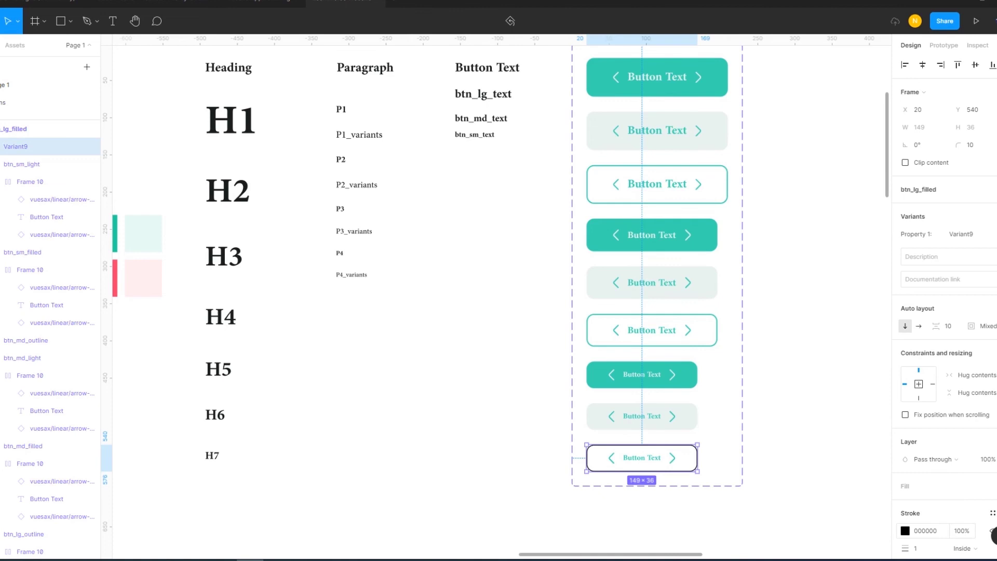
{"action": "left_click", "coordinate": [991, 513]}
{"action": "left_click", "coordinate": [933, 378]}
{"action": "key", "text": "Escape"}
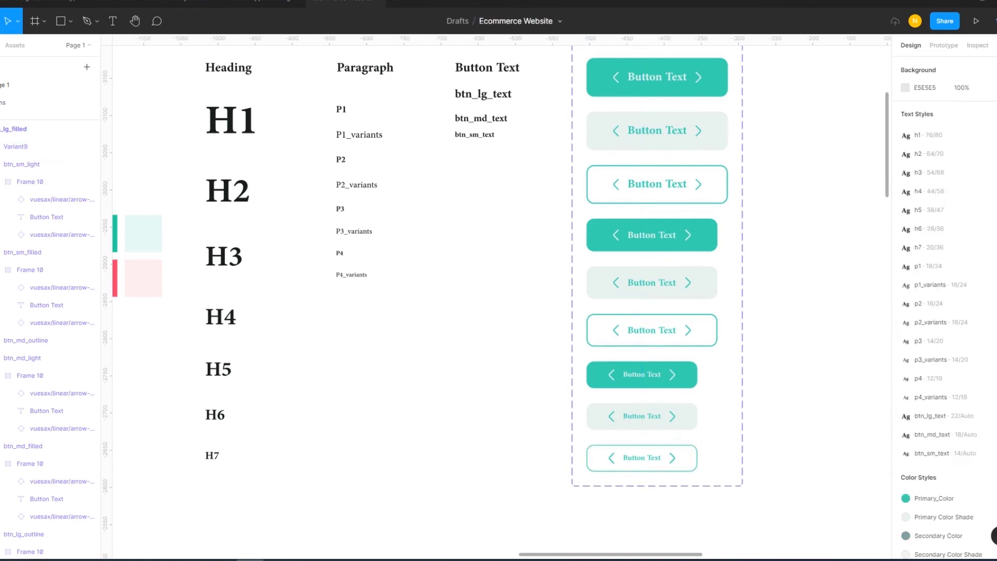
{"action": "scroll", "coordinate": [496, 288], "scroll_direction": "down", "scroll_amount": 2}
{"action": "scroll", "coordinate": [495, 288], "scroll_direction": "up", "scroll_amount": 4}
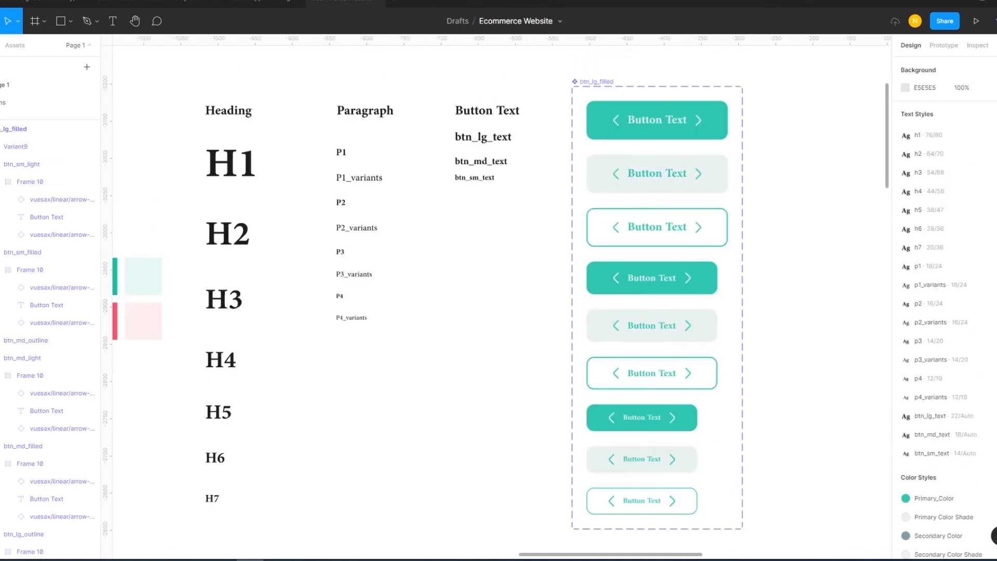
Reduce btn_md_filled's side padding to 28.
{"action": "left_click", "coordinate": [23, 446]}
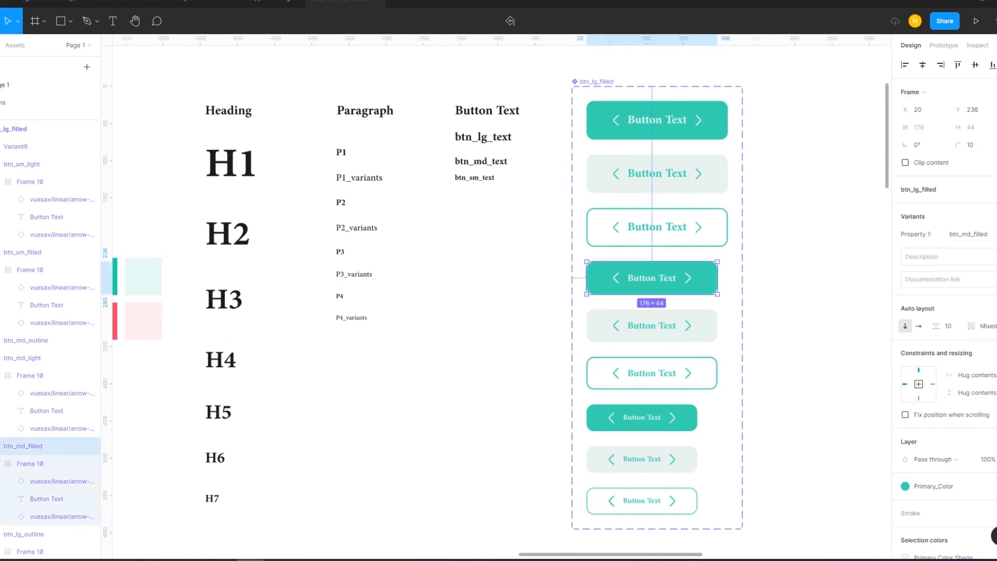
{"action": "left_click", "coordinate": [970, 325]}
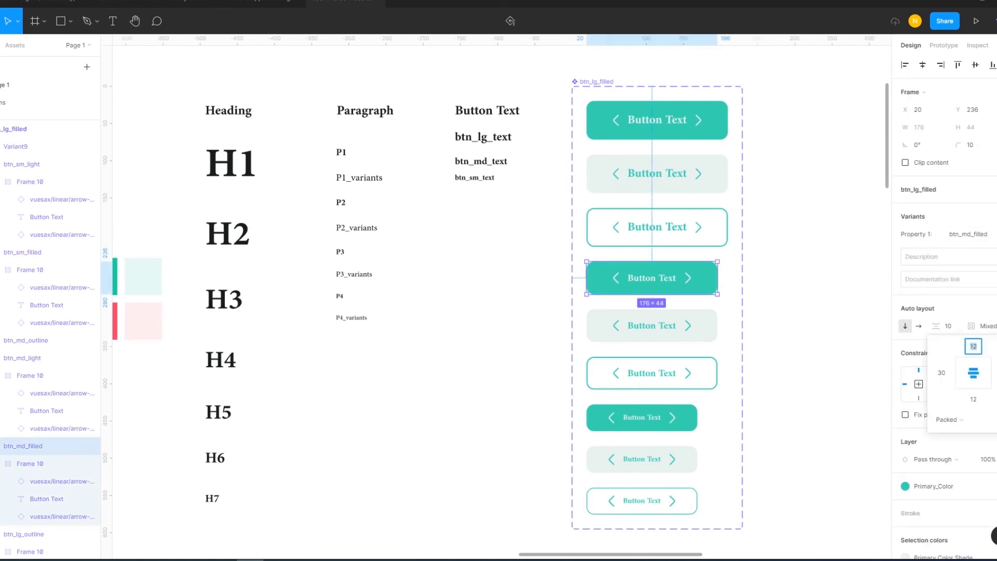
{"action": "key", "text": "Tab"}
{"action": "key", "text": "Down"}
{"action": "key", "text": "Down"}
{"action": "key", "text": "Tab"}
{"action": "key", "text": "Tab"}
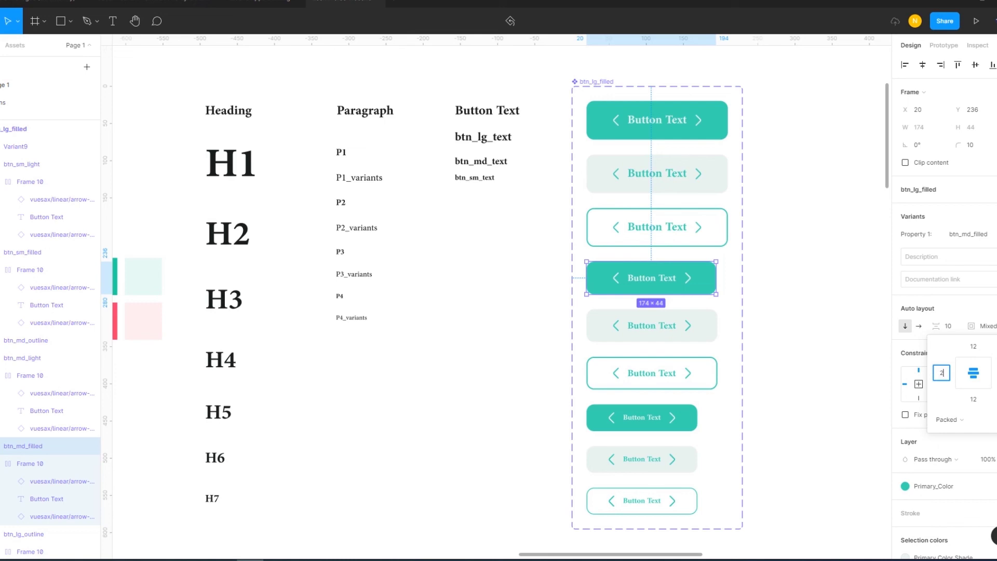
Set left padding to 28 on btn_md_light and btn_md_outline.
{"action": "left_click", "coordinate": [22, 358]}
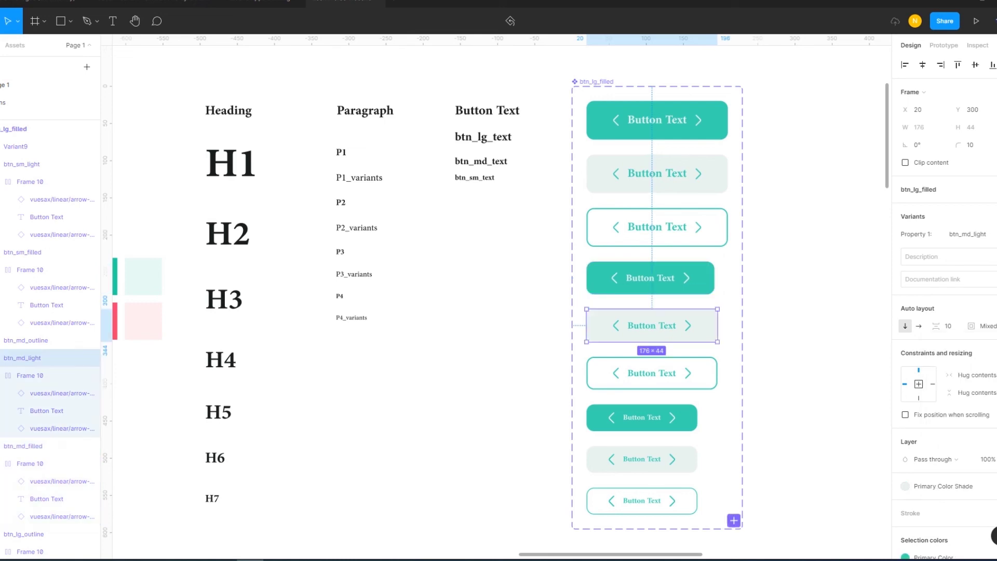
{"action": "left_click", "coordinate": [970, 325]}
{"action": "key", "text": "Tab"}
{"action": "key", "text": "Tab"}
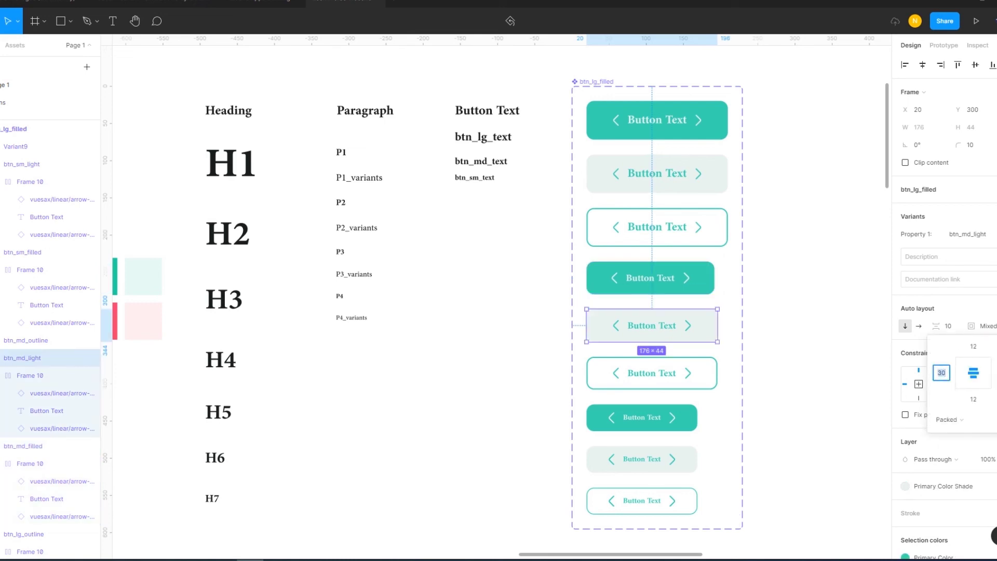
{"action": "type", "text": "8"}
{"action": "key", "text": "Return"}
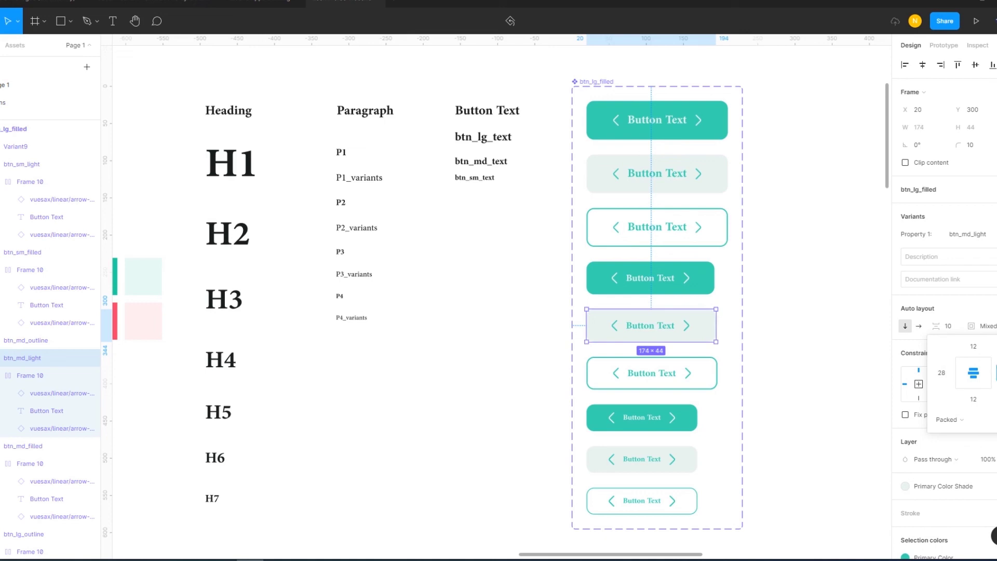
{"action": "left_click", "coordinate": [77, 340]}
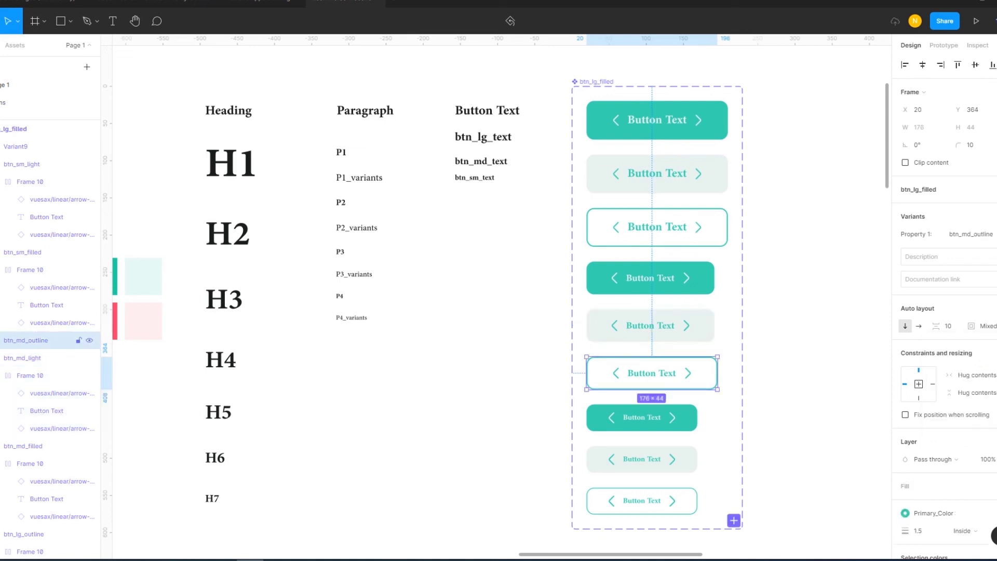
{"action": "left_click", "coordinate": [970, 326]}
{"action": "key", "text": "Tab"}
{"action": "key", "text": "Tab"}
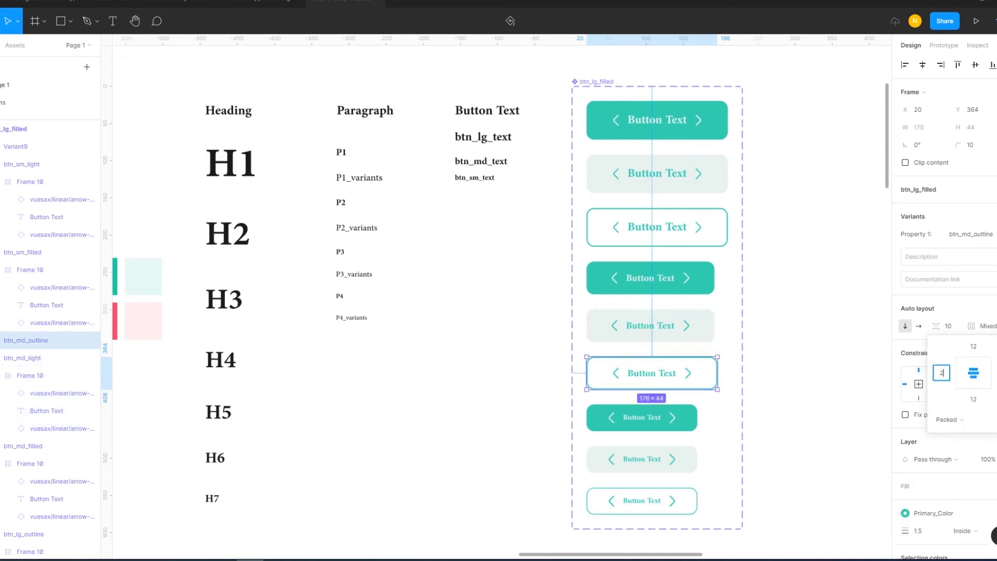
{"action": "key", "text": "Tab"}
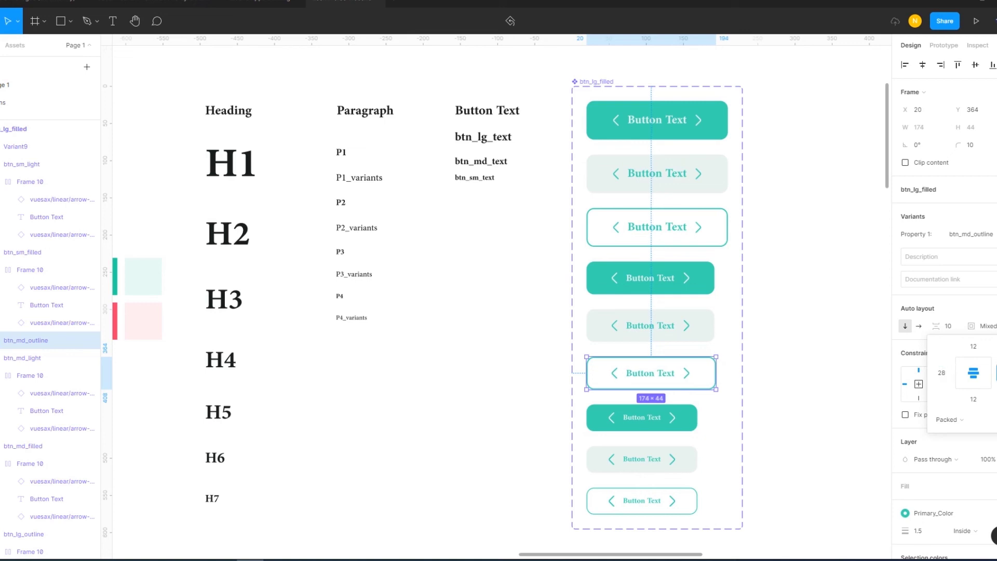